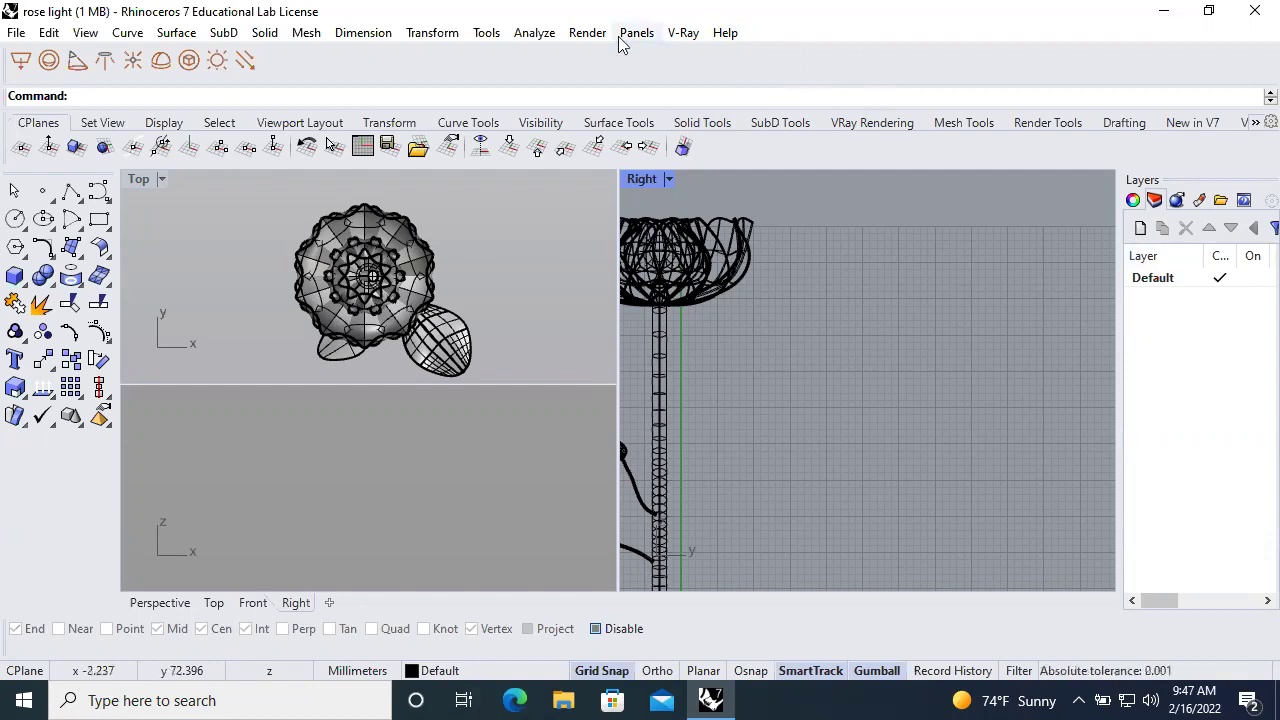
Check which renderer is set as current and look through the available V-Ray commands
click(588, 33)
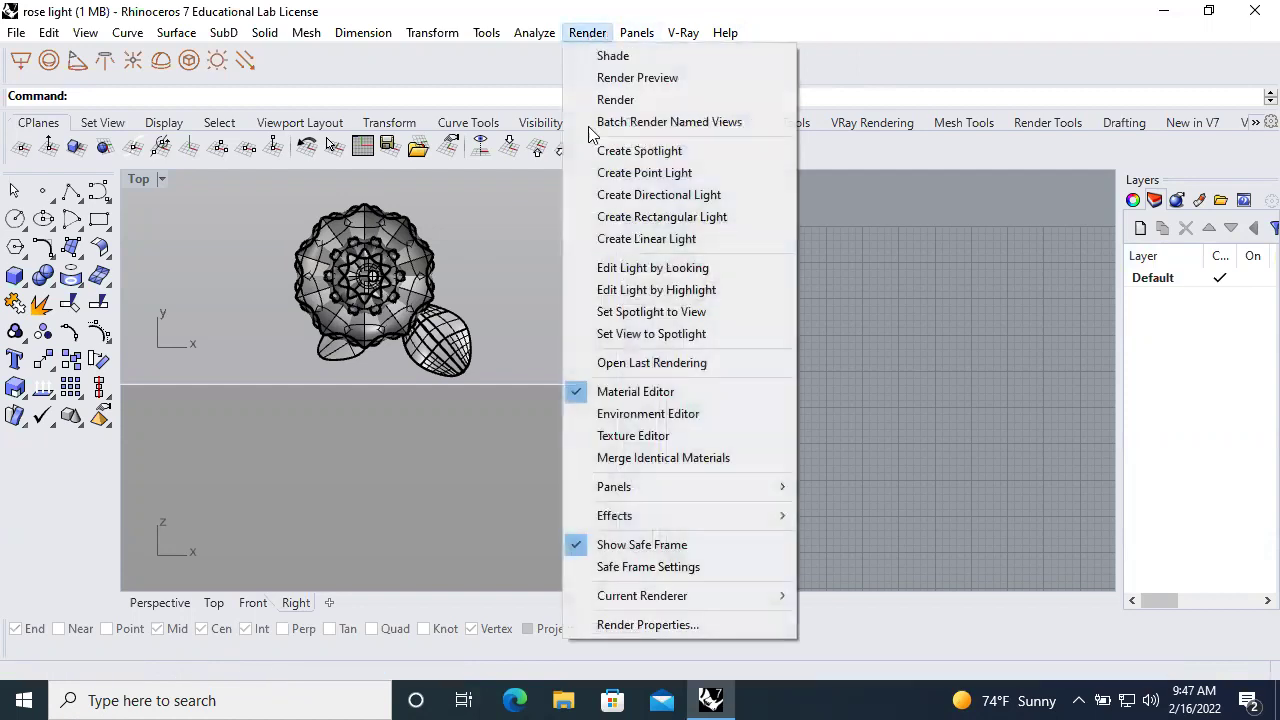
mouse_move(668, 598)
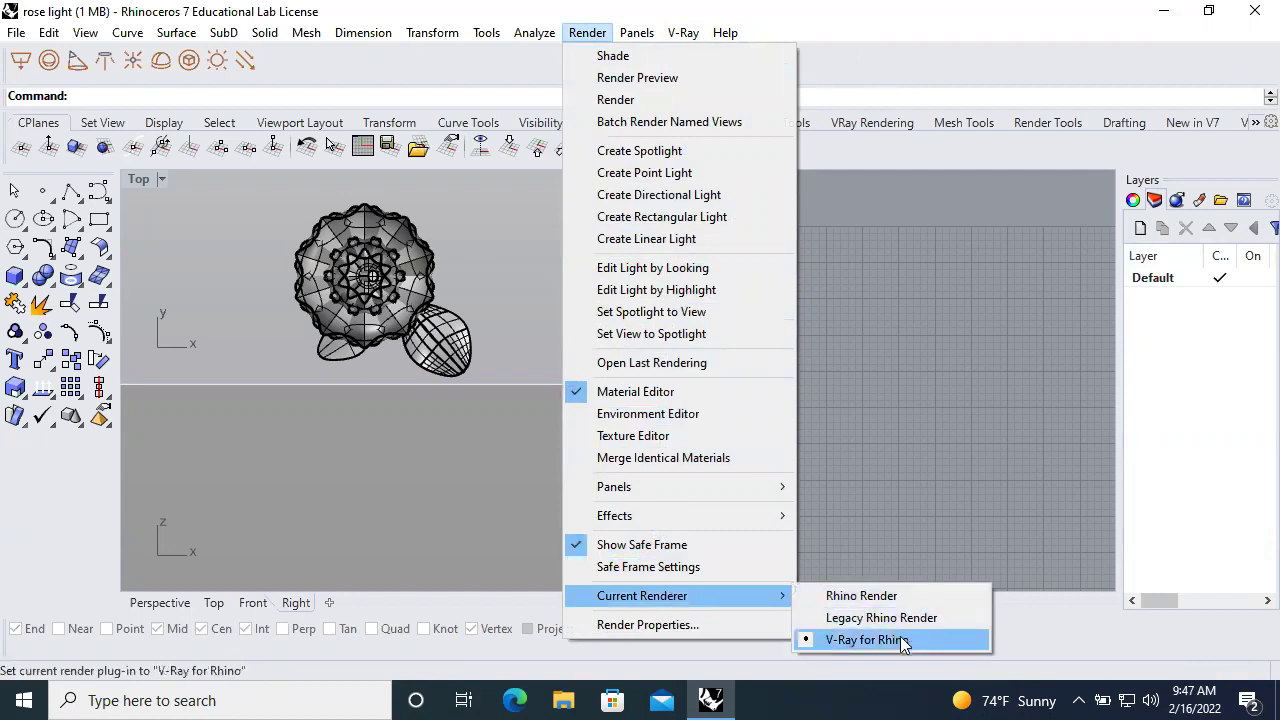
click(762, 34)
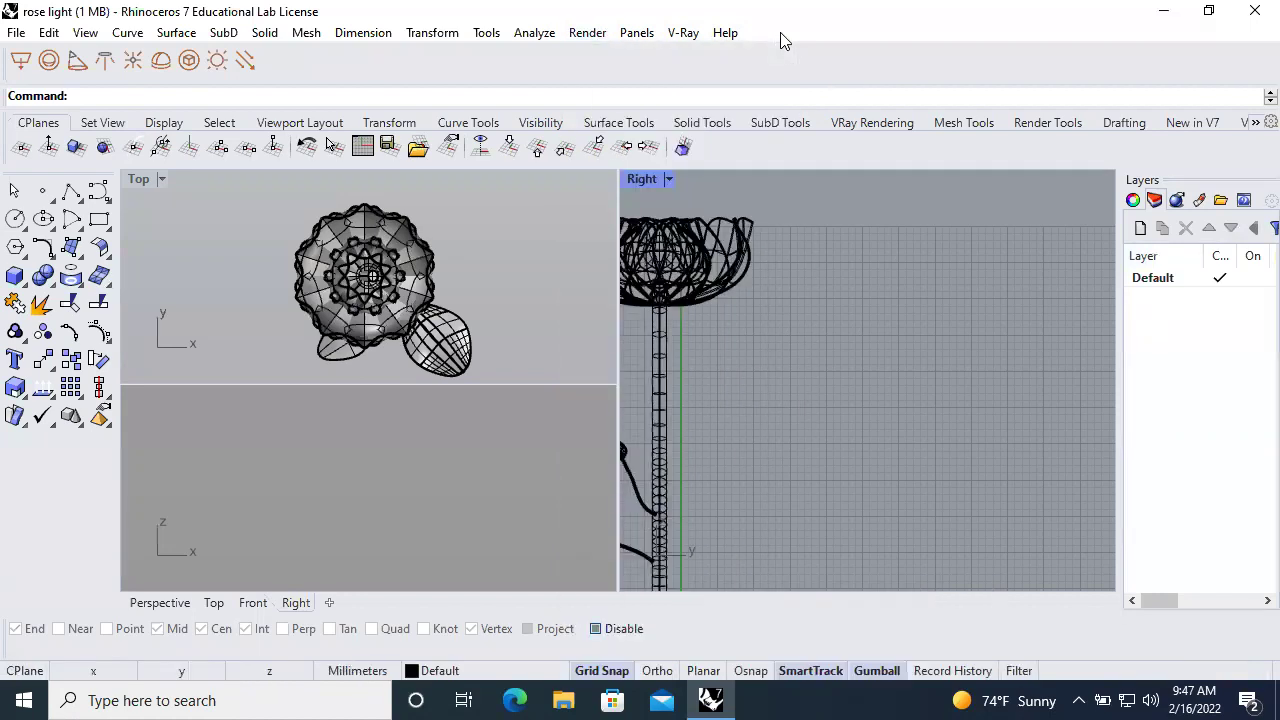
click(690, 34)
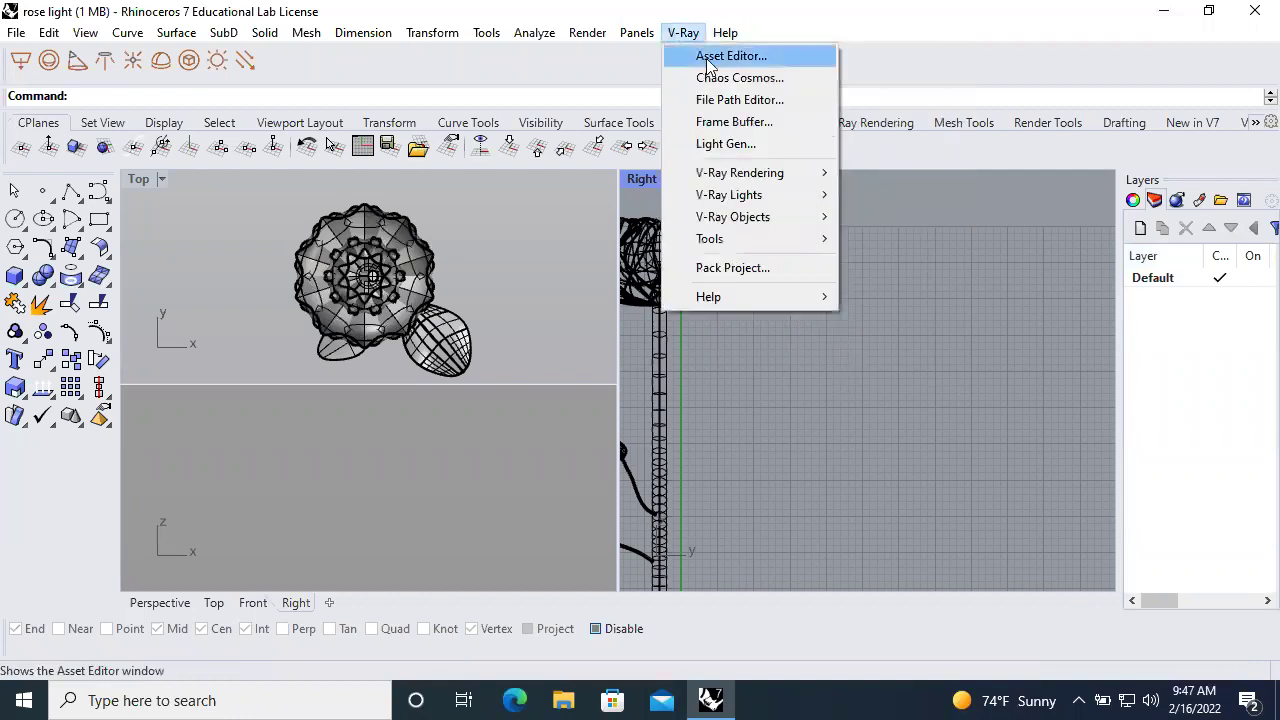
click(486, 300)
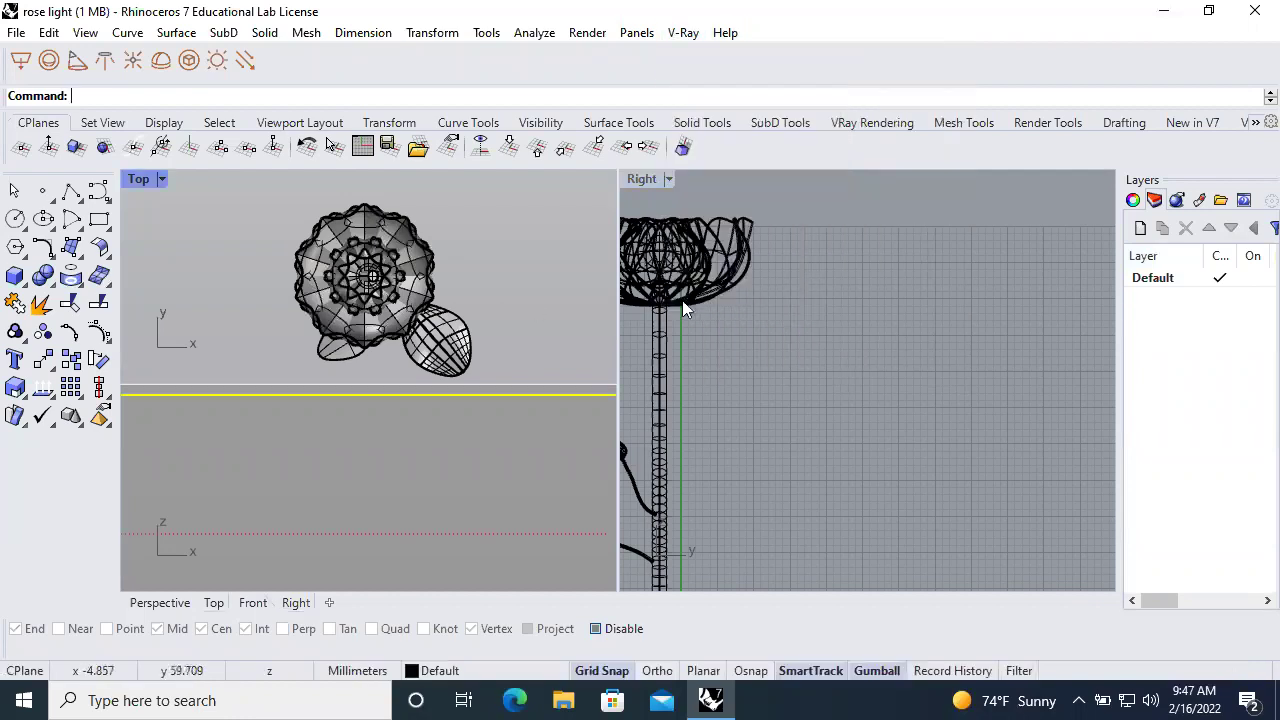
Change the Right viewport to the Perspective view
scroll(857, 385, down, 3)
scroll(863, 386, down, 5)
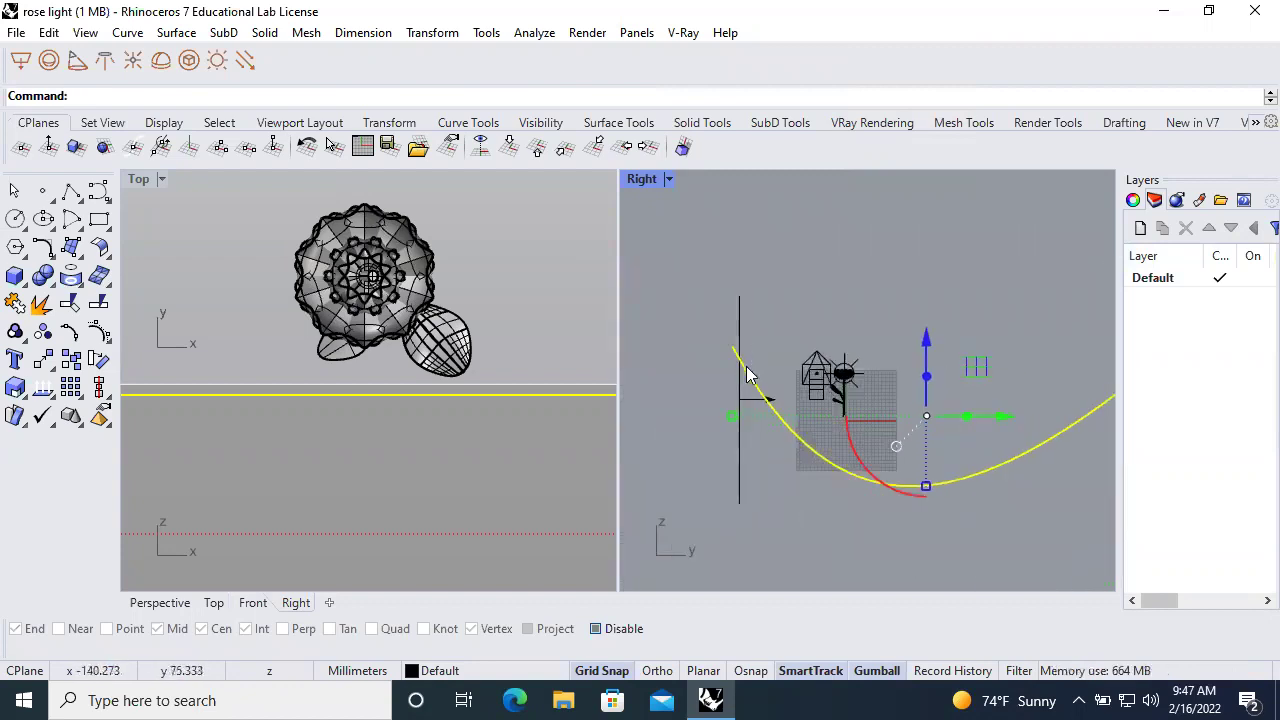
click(669, 177)
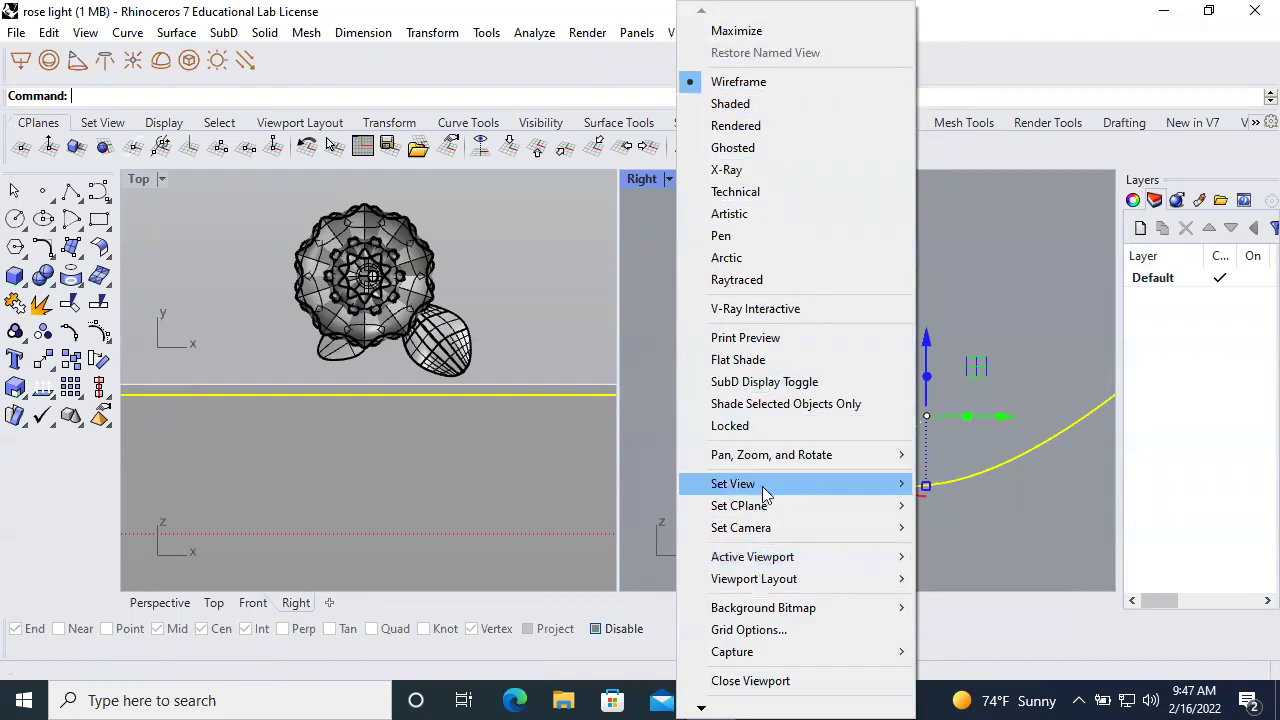
mouse_move(740, 484)
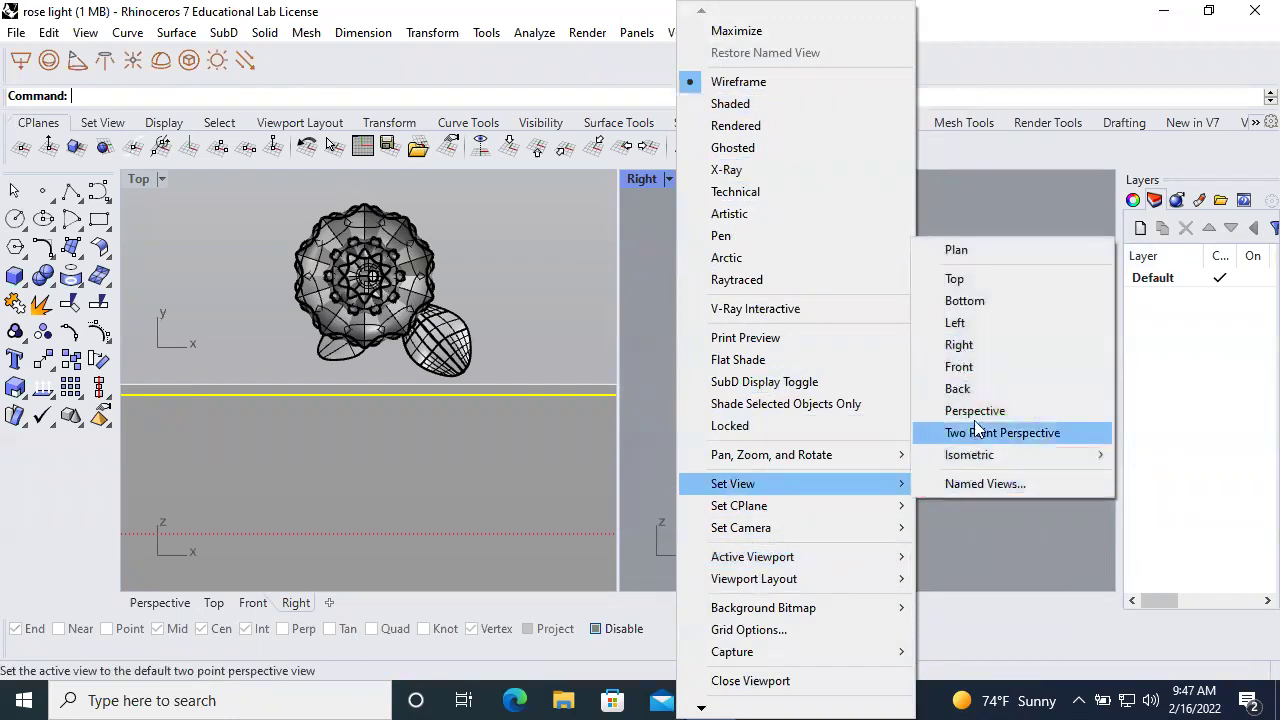
click(974, 409)
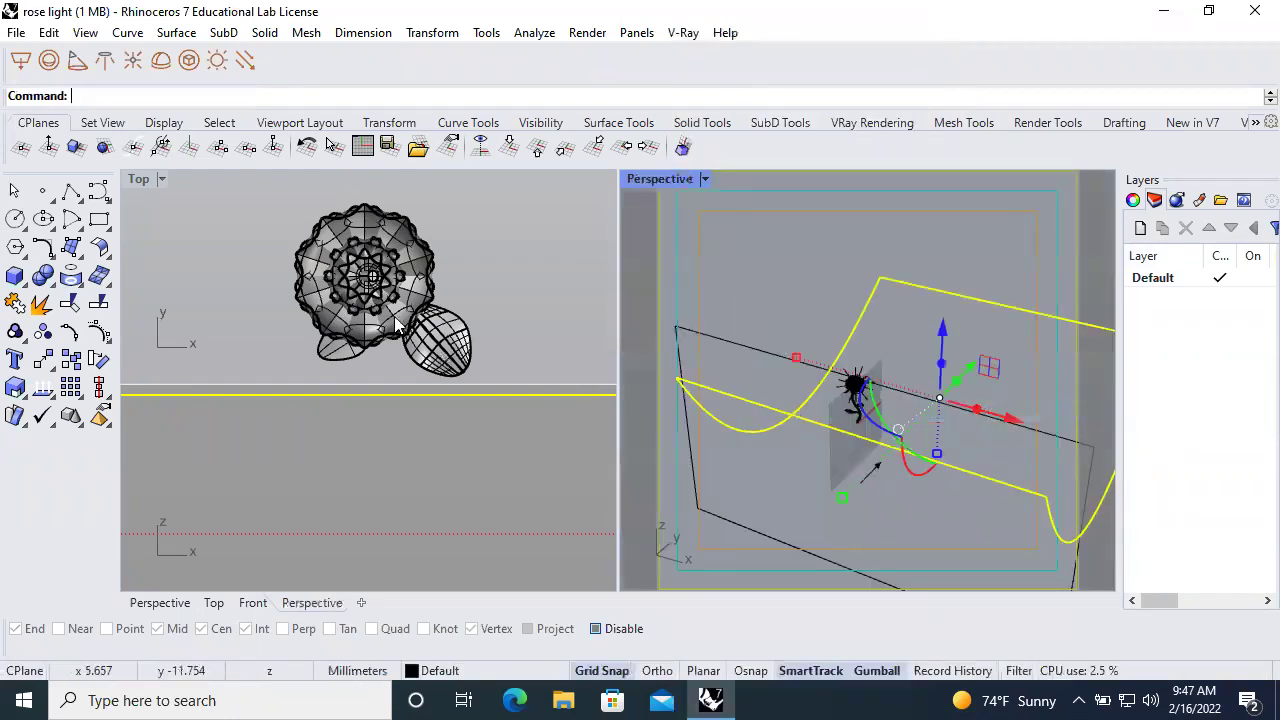
click(356, 490)
scroll(337, 391, down, 5)
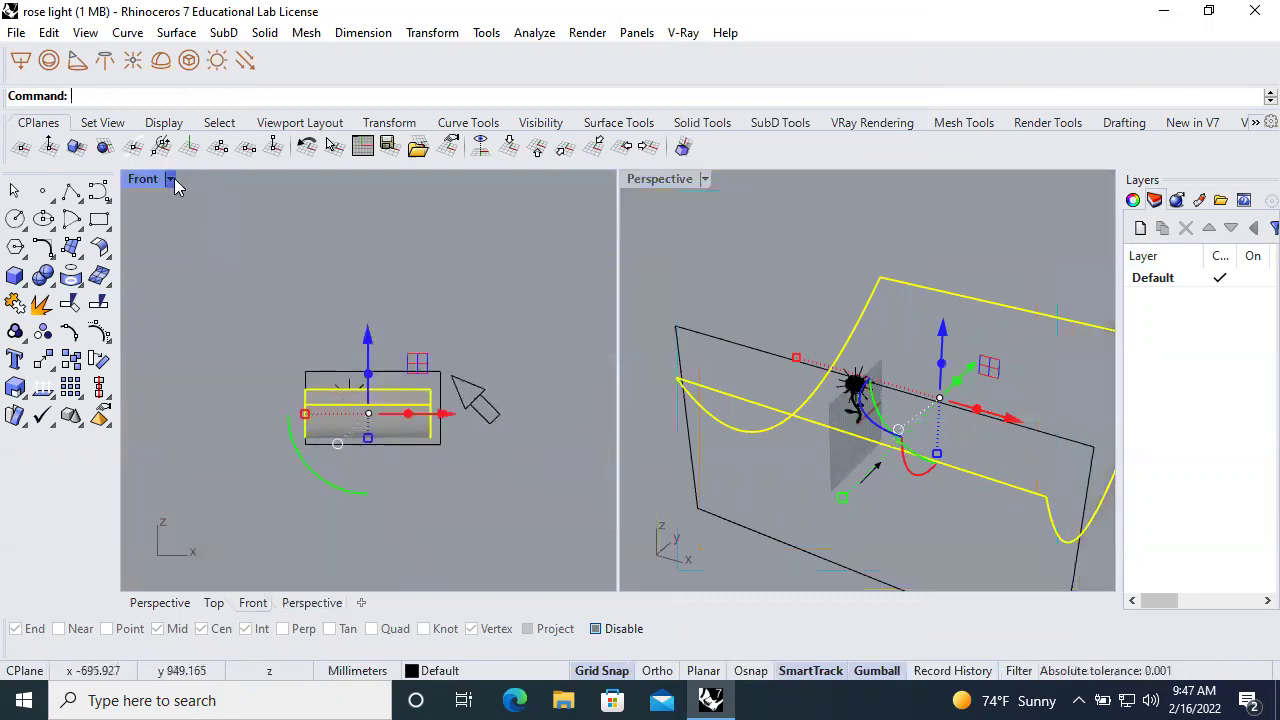
Inspect the toolbar layout options and close them without making changes
click(486, 32)
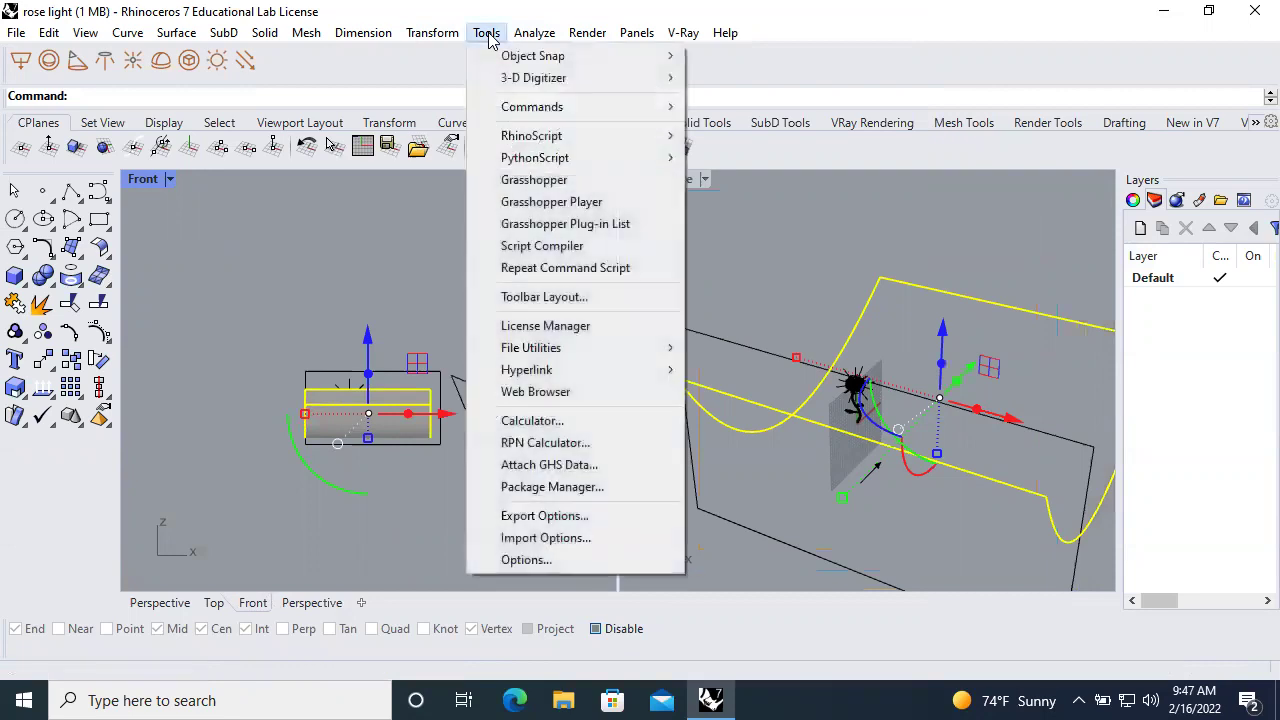
click(550, 296)
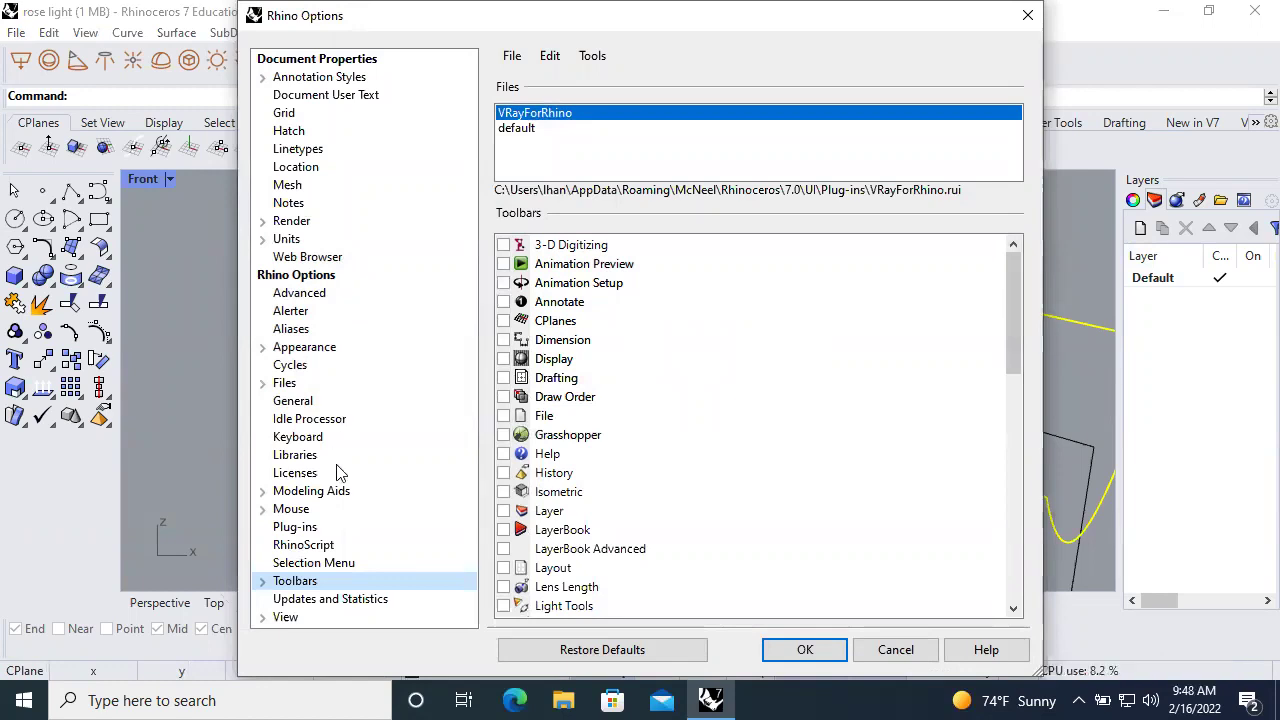
click(1027, 15)
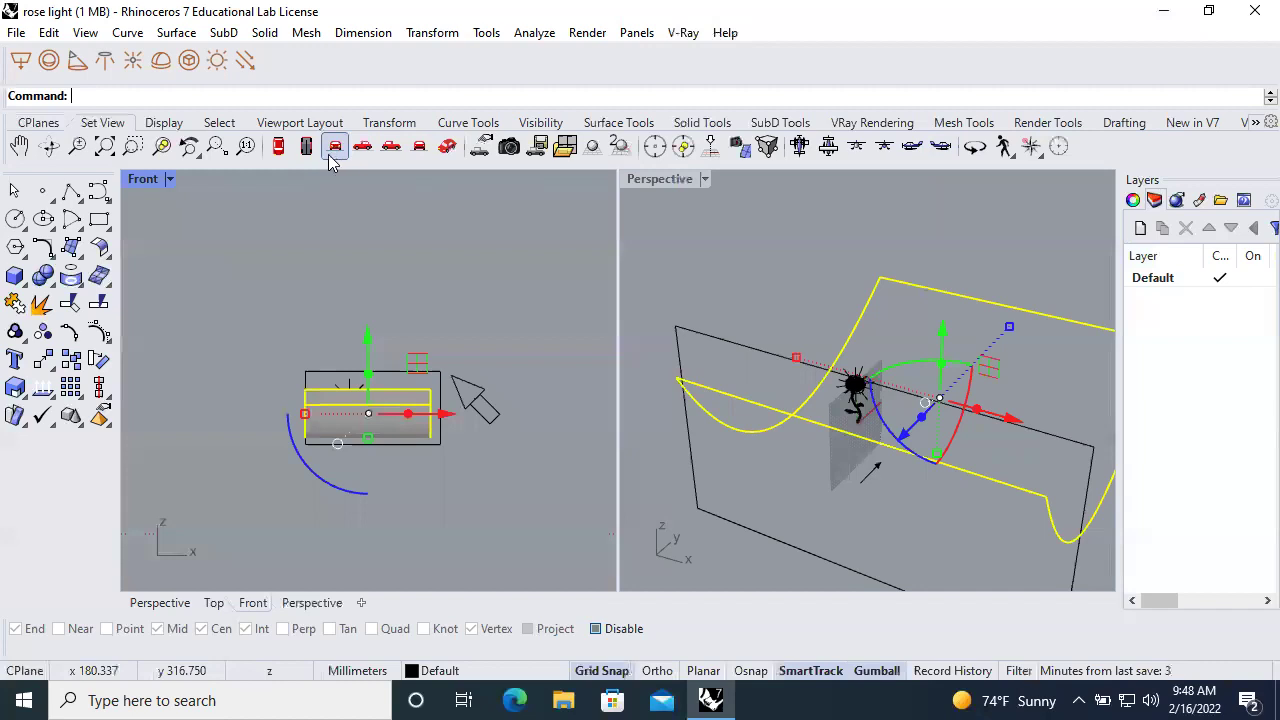
Restore the standard four-viewport layout
click(164, 122)
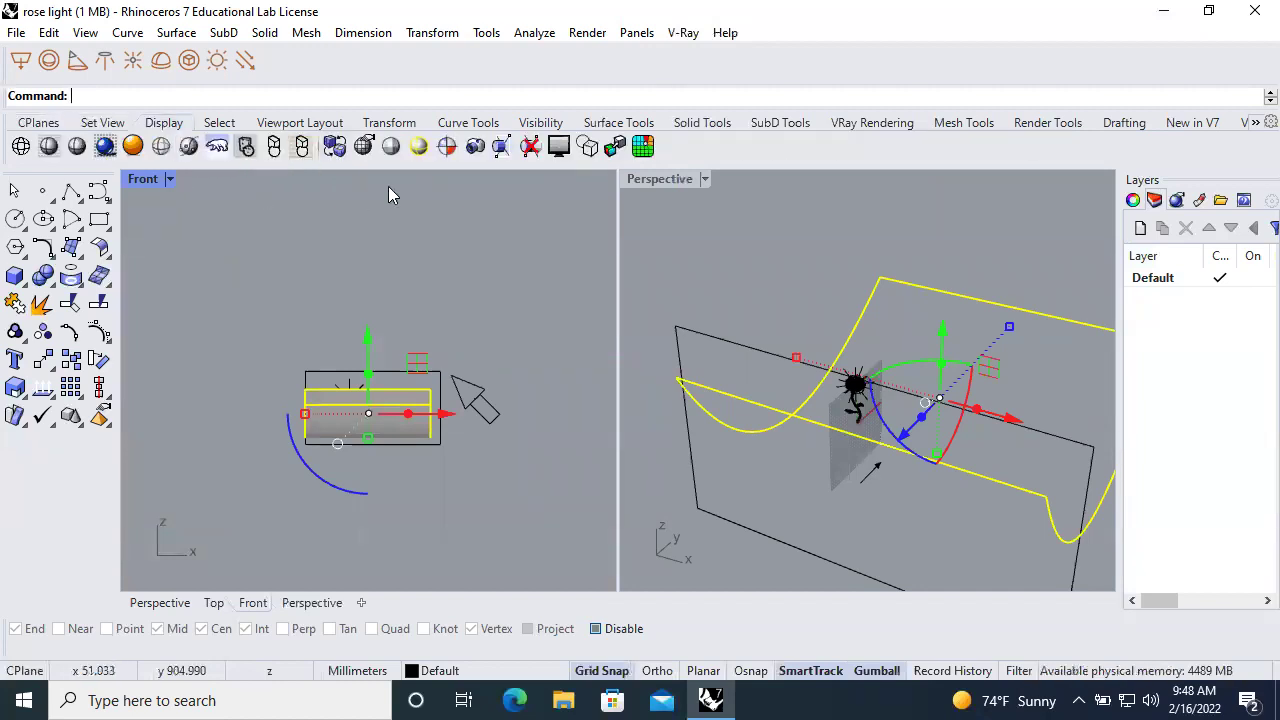
click(300, 123)
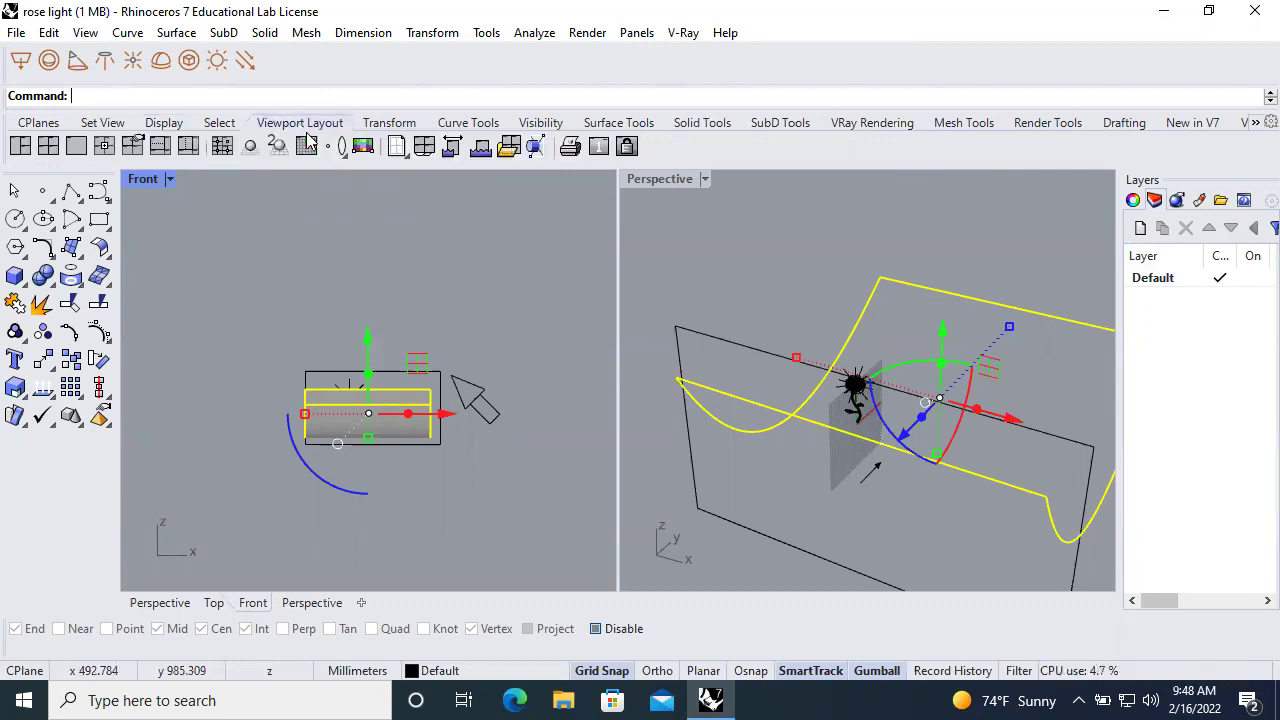
click(48, 148)
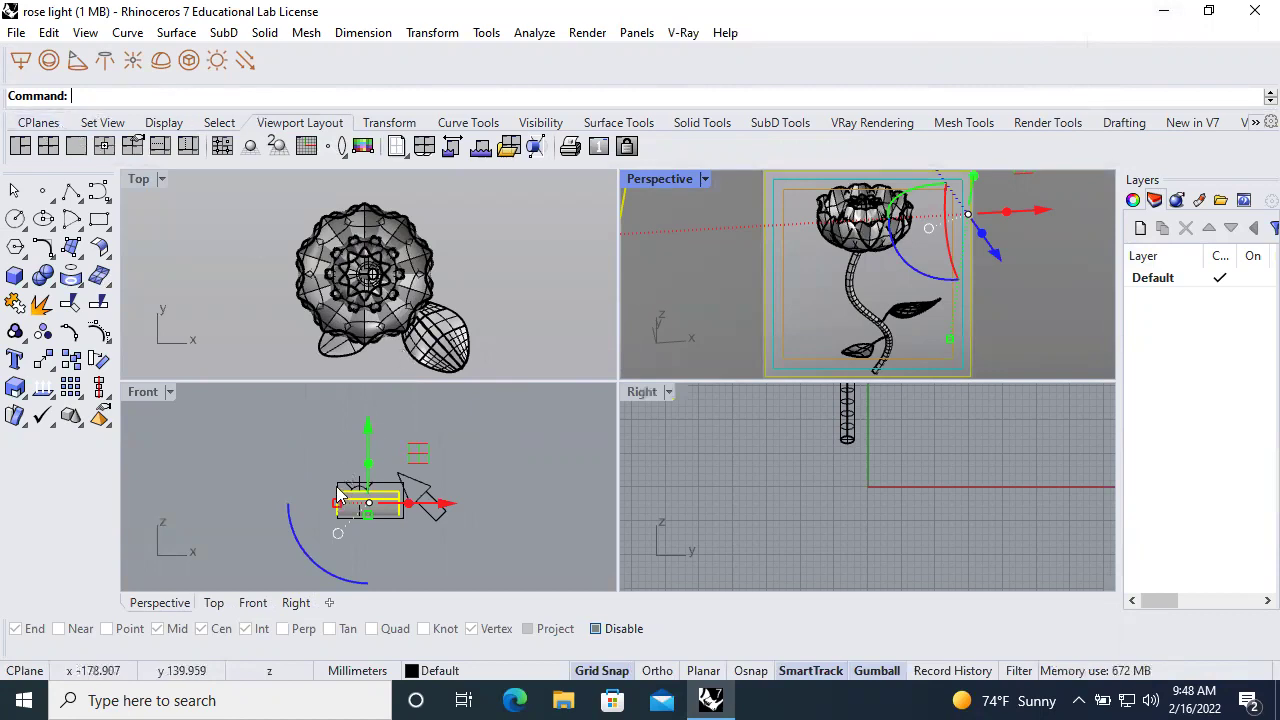
Examine the flower head in the Top and Perspective viewports, selecting the whole bloom and one inner petal piece
scroll(232, 293, down, 1)
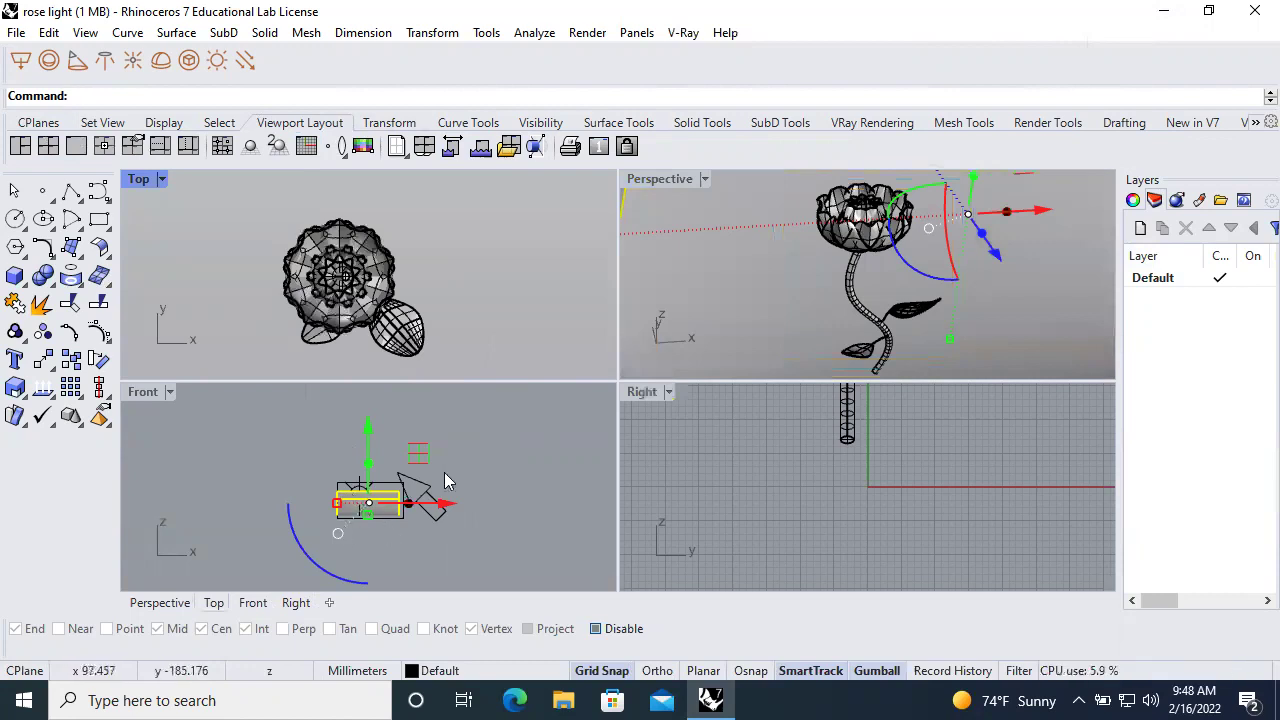
scroll(284, 290, up, 2)
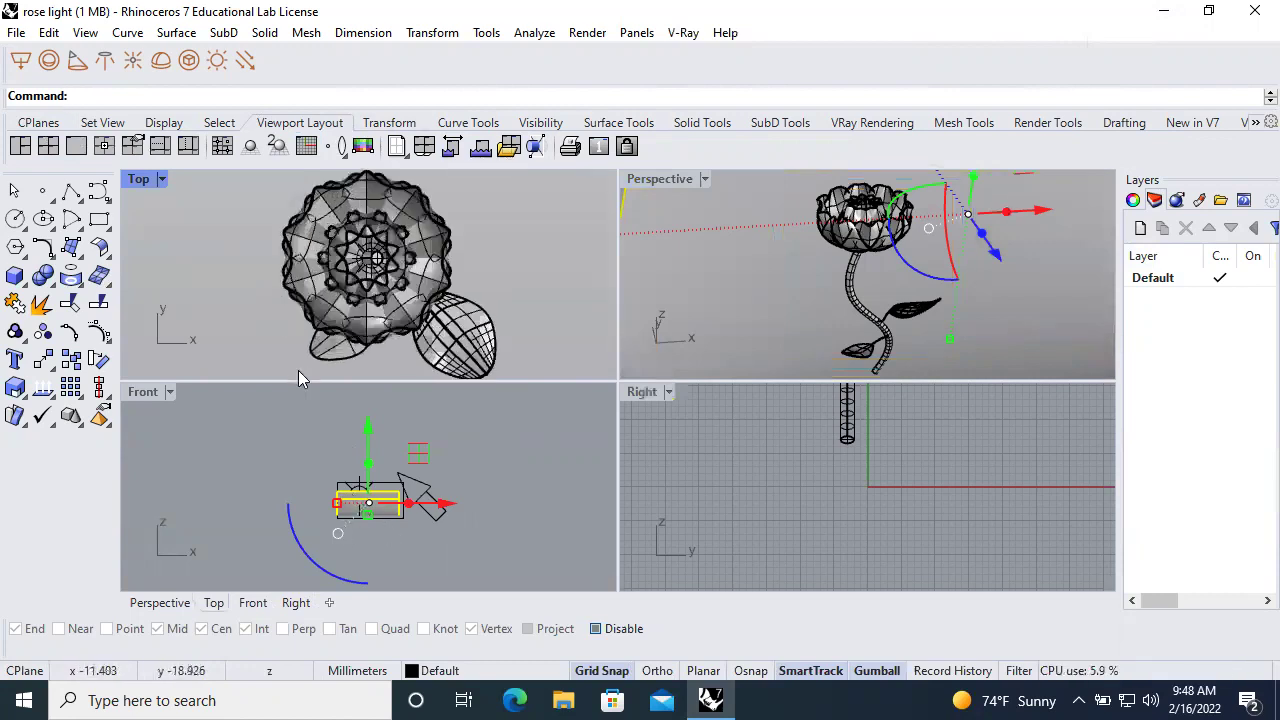
scroll(400, 294, up, 1)
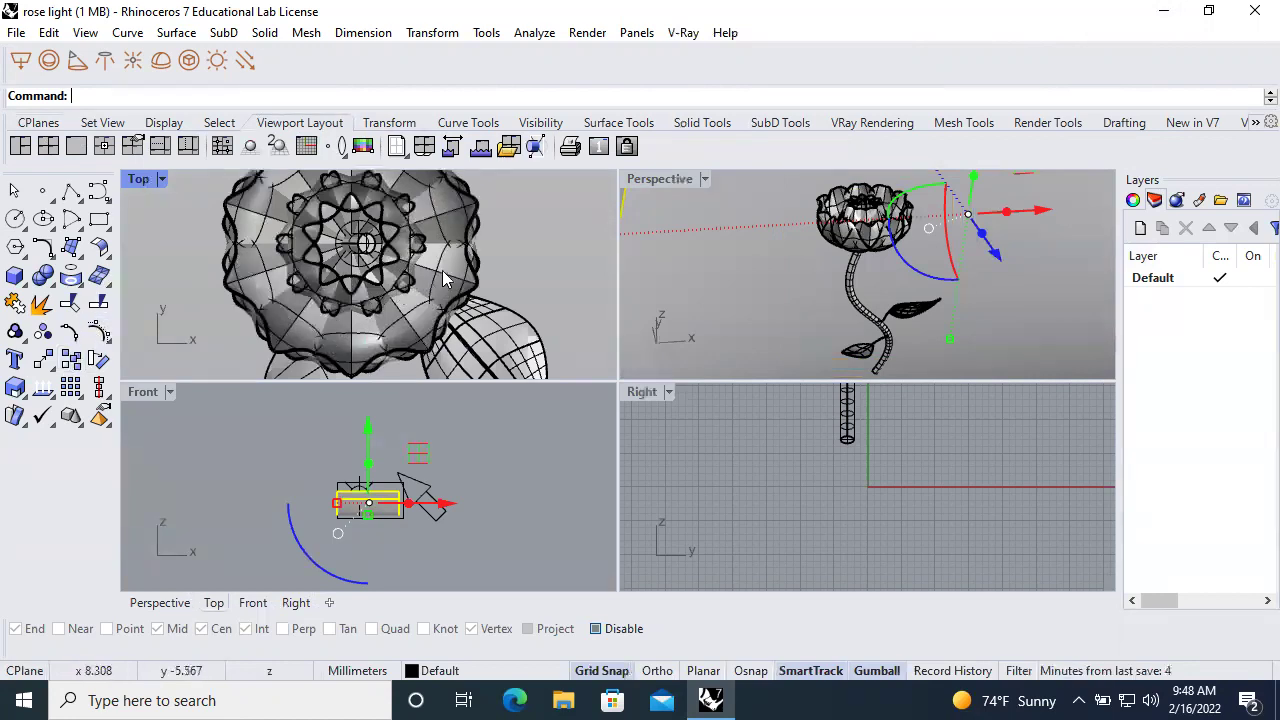
click(397, 288)
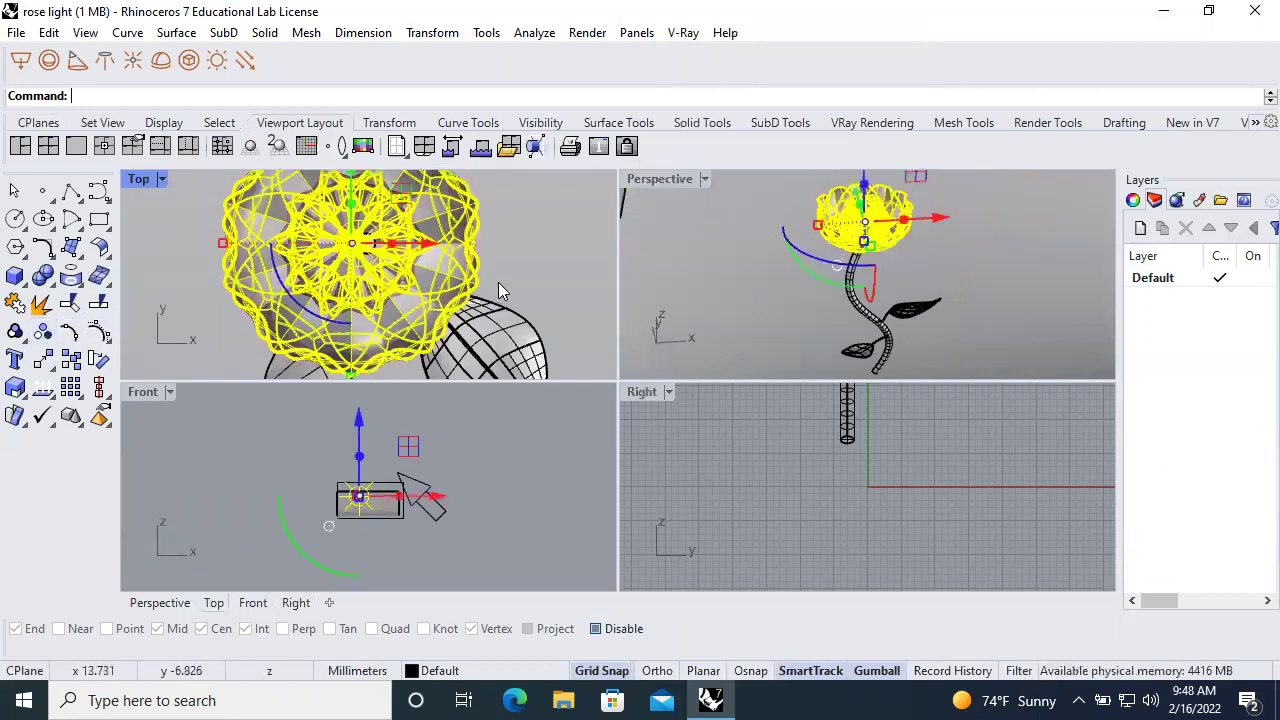
click(578, 252)
click(398, 254)
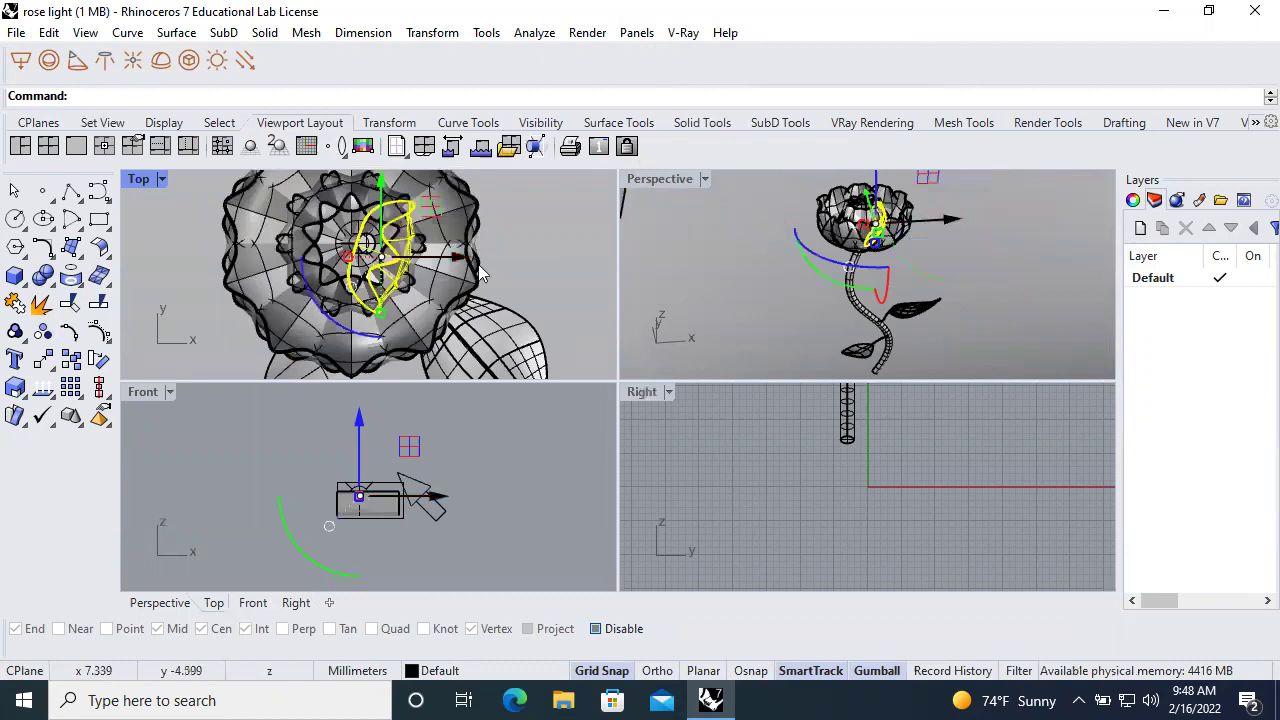
click(873, 216)
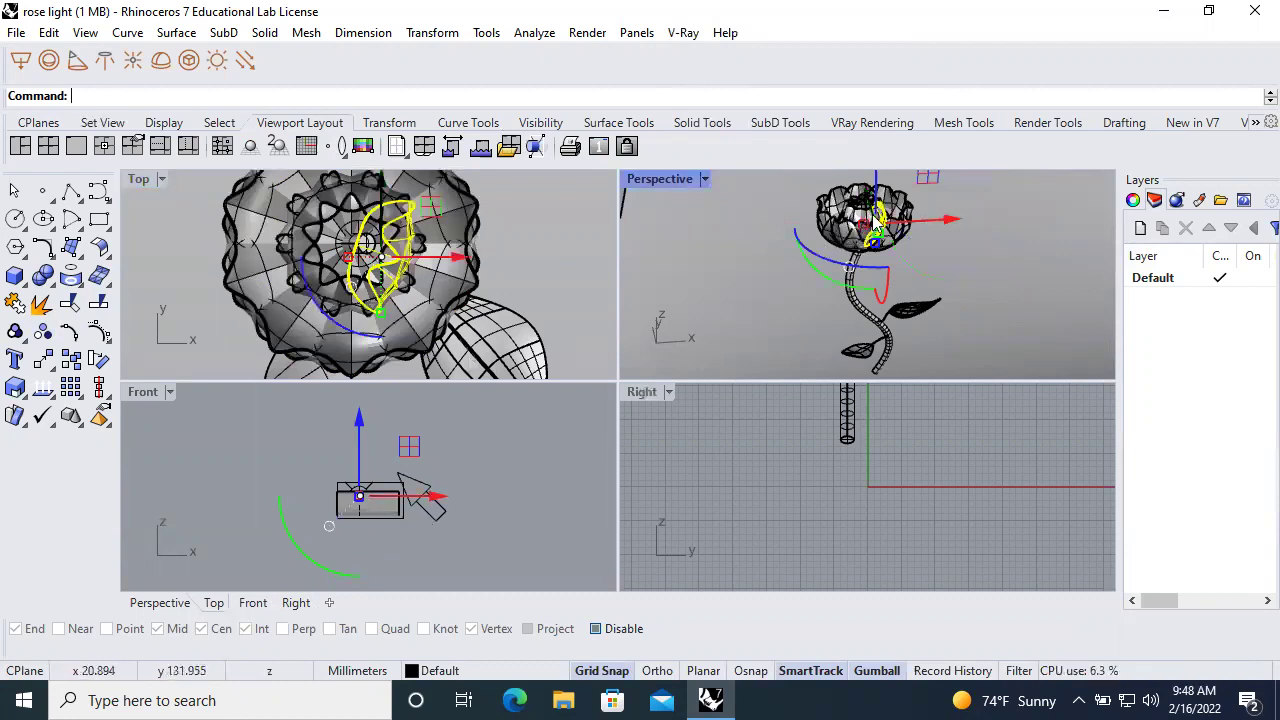
scroll(875, 214, up, 3)
scroll(898, 250, down, 1)
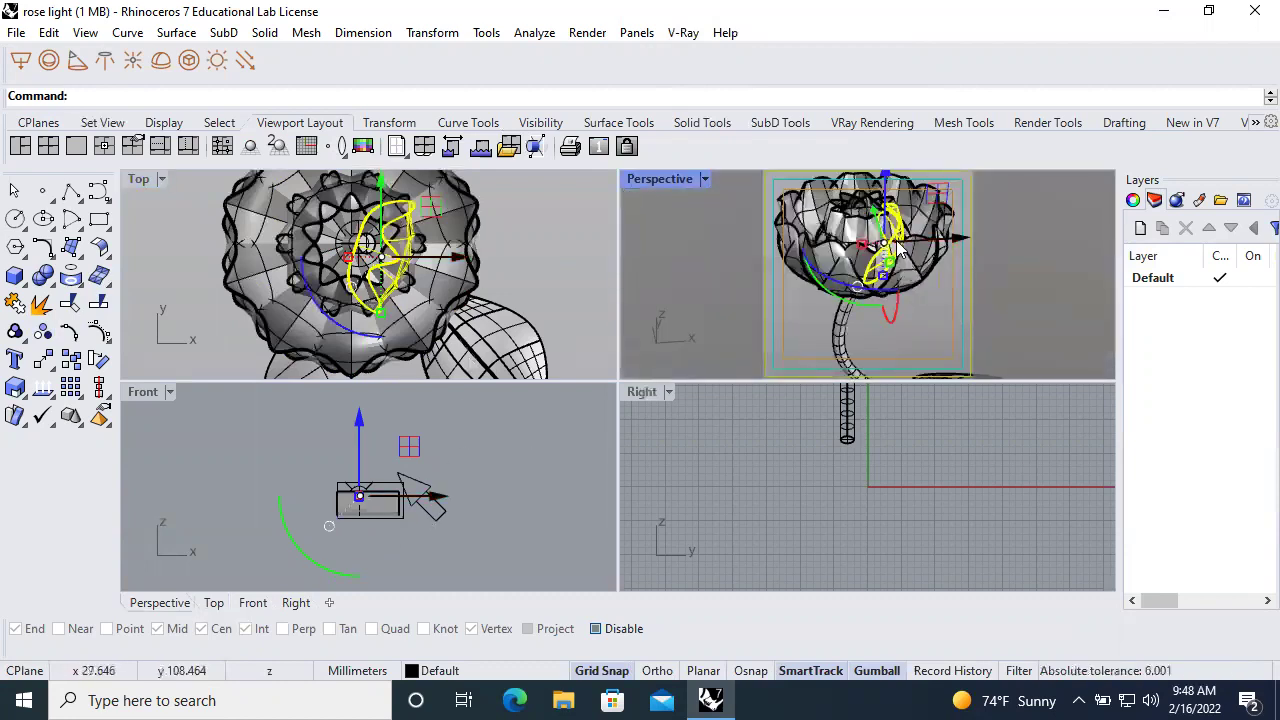
scroll(898, 250, down, 2)
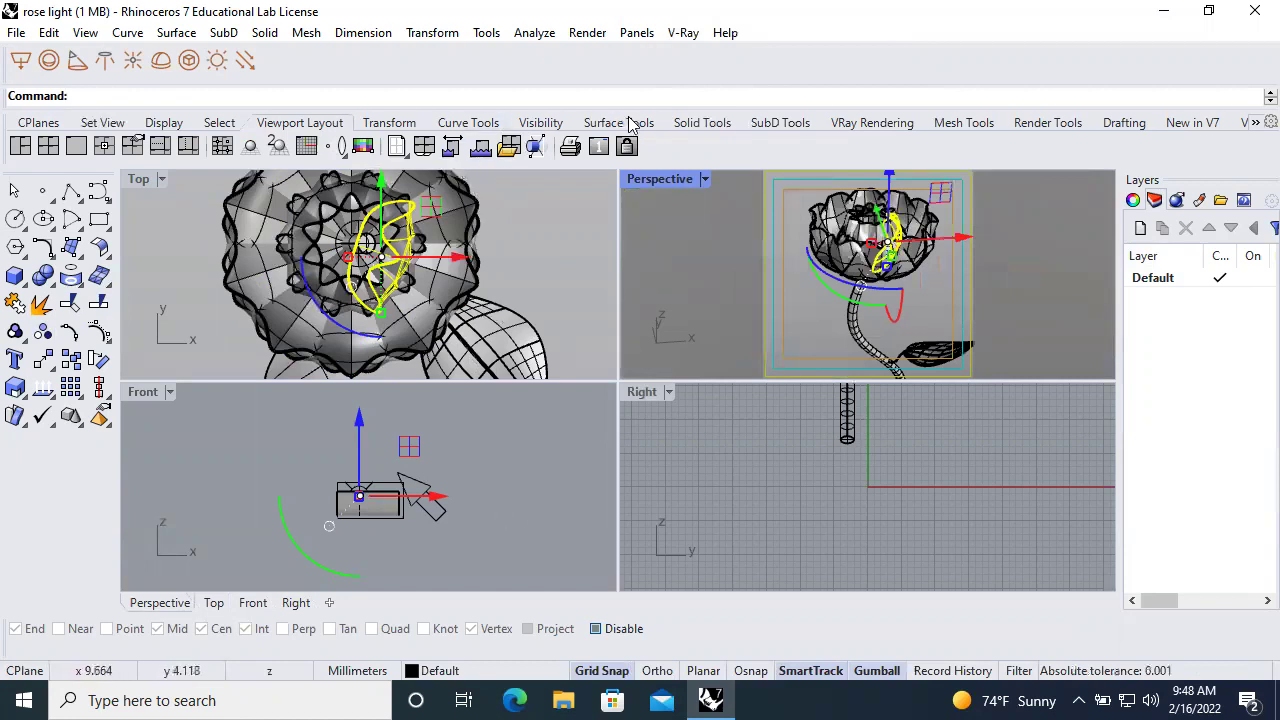
click(782, 124)
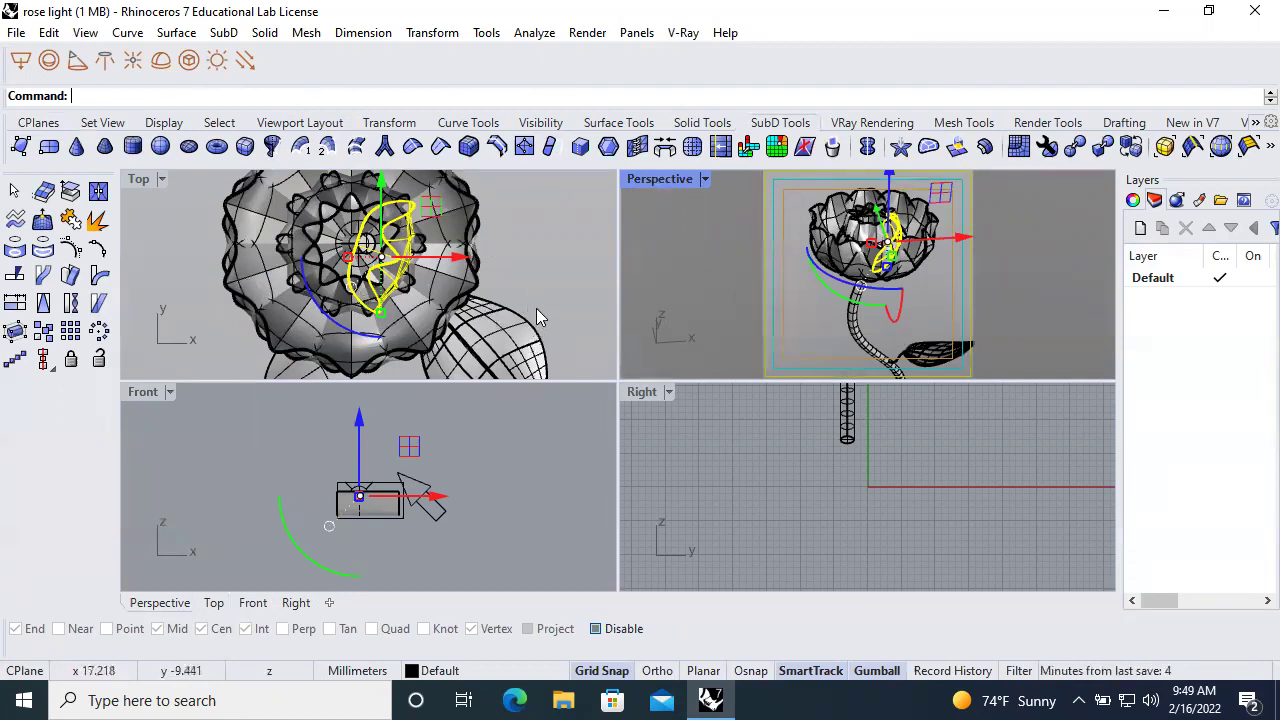
click(607, 280)
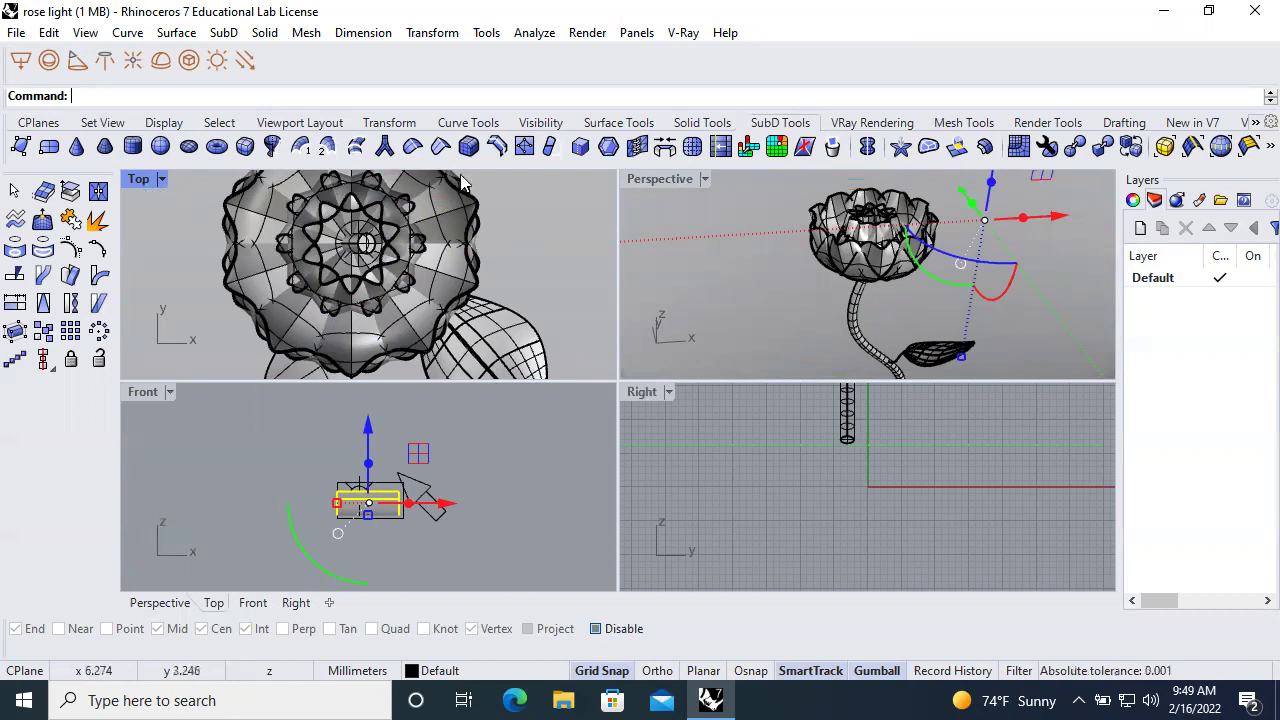
click(683, 35)
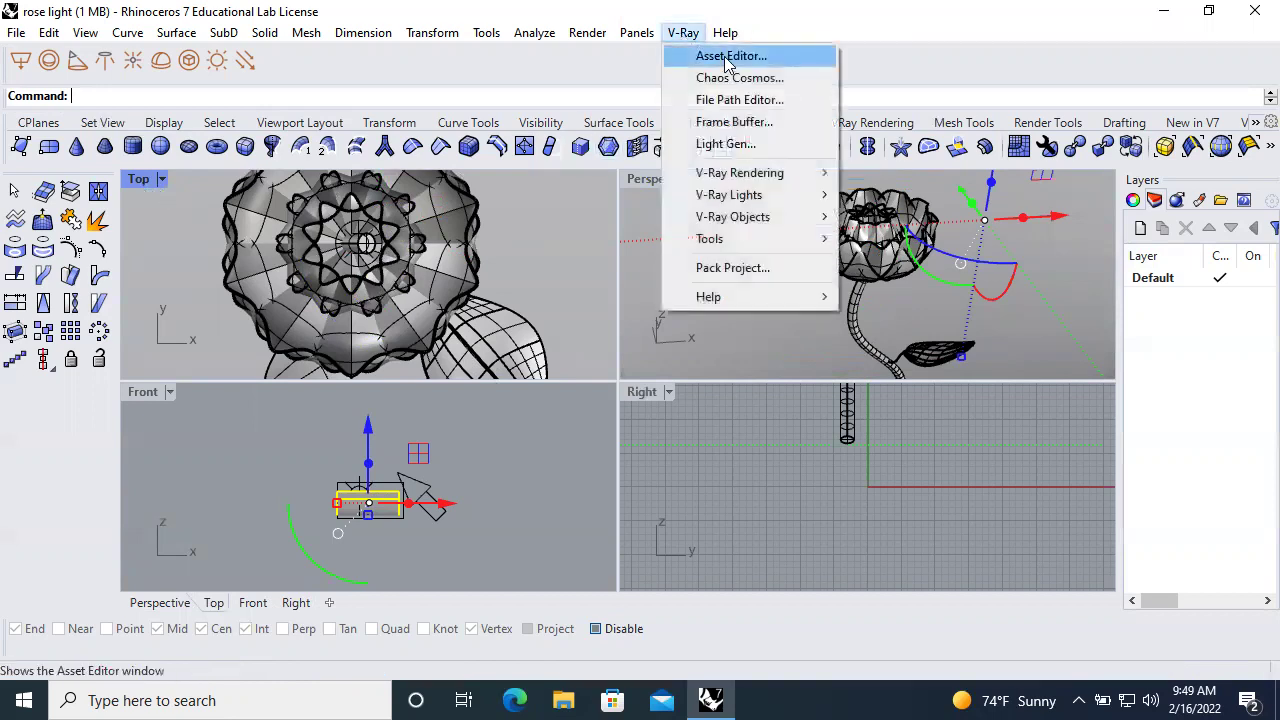
click(550, 206)
Orbit the Perspective viewport to show the whole backdrop scene with its lights, and maximize that viewport
click(730, 290)
scroll(730, 290, up, 5)
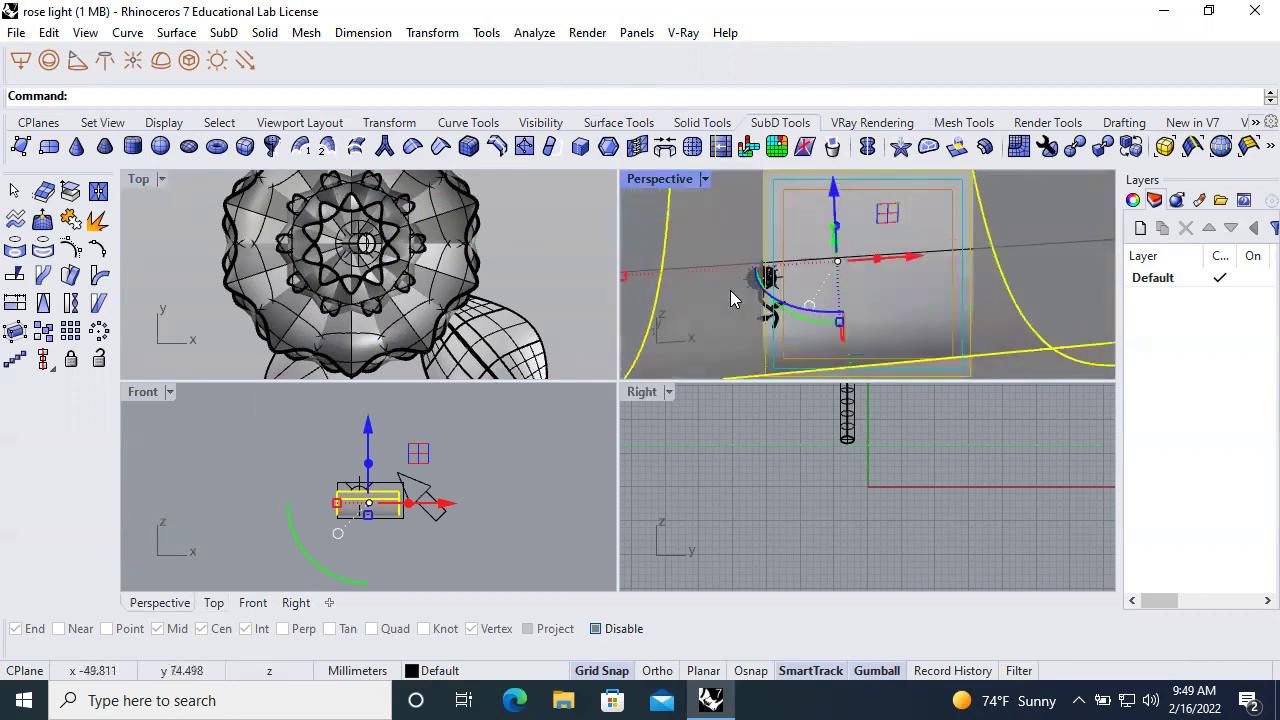
scroll(716, 290, down, 2)
right_drag(714, 286, 788, 322)
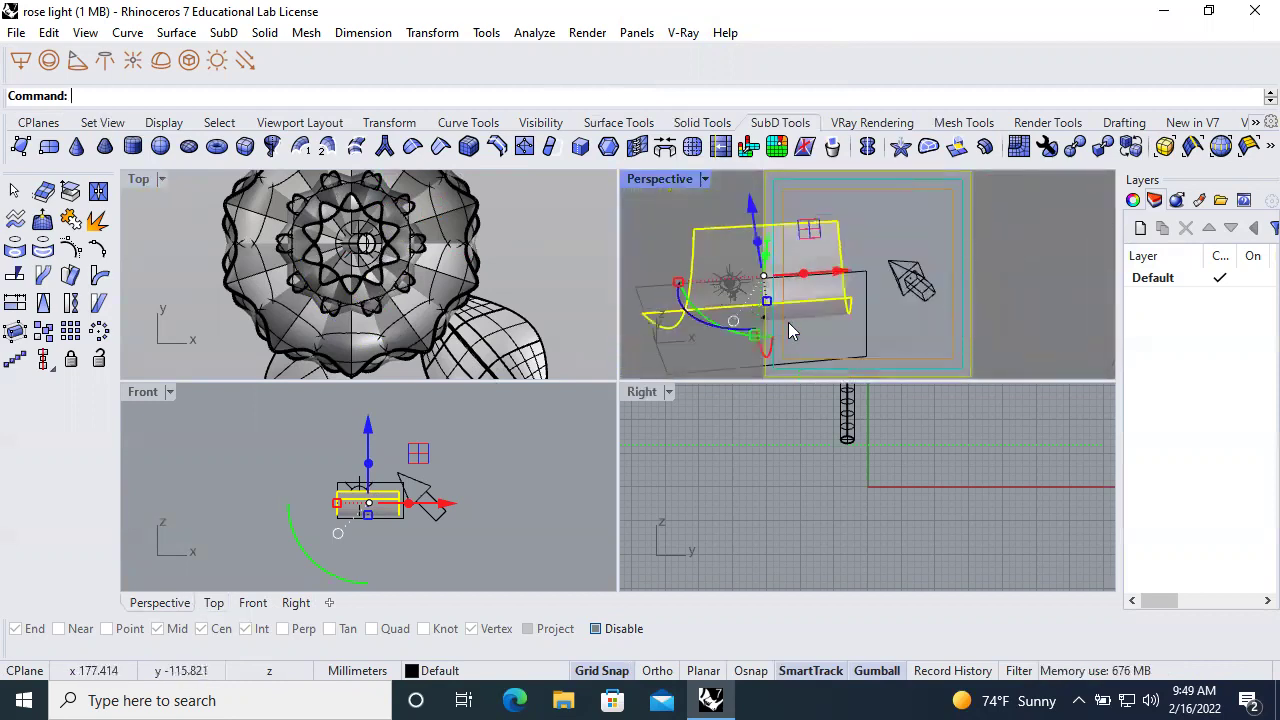
double_click(660, 179)
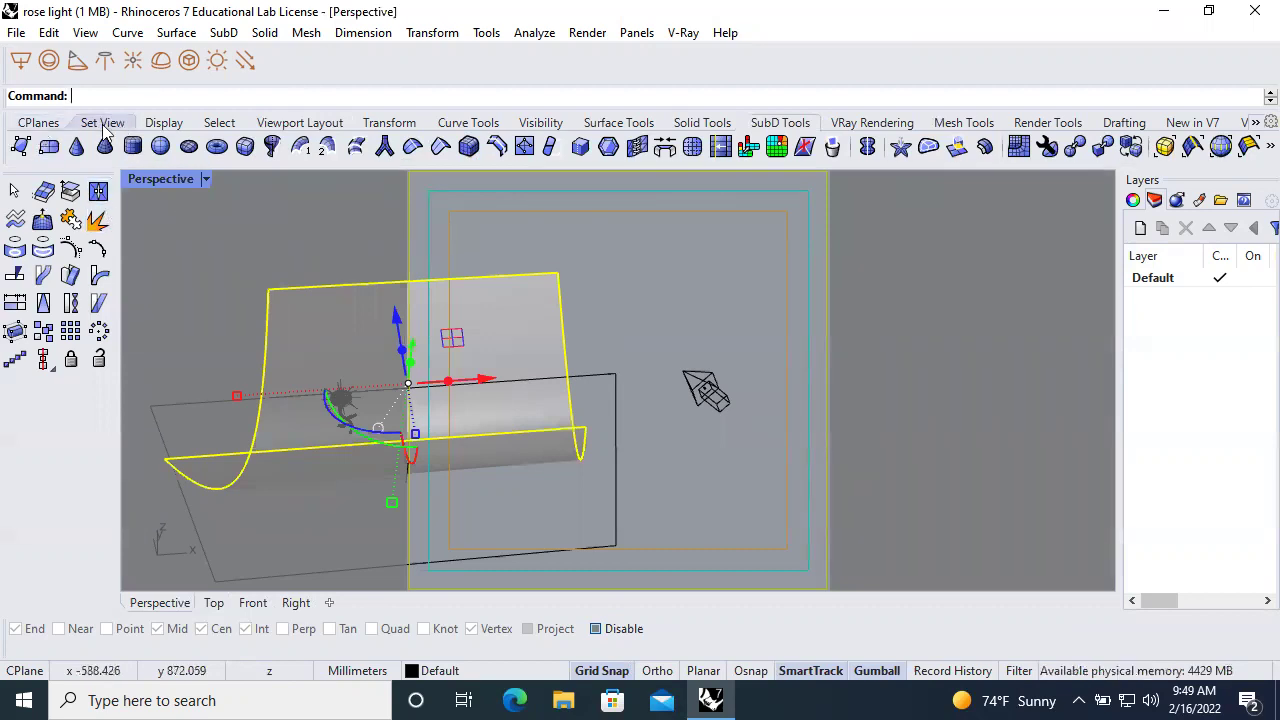
click(40, 123)
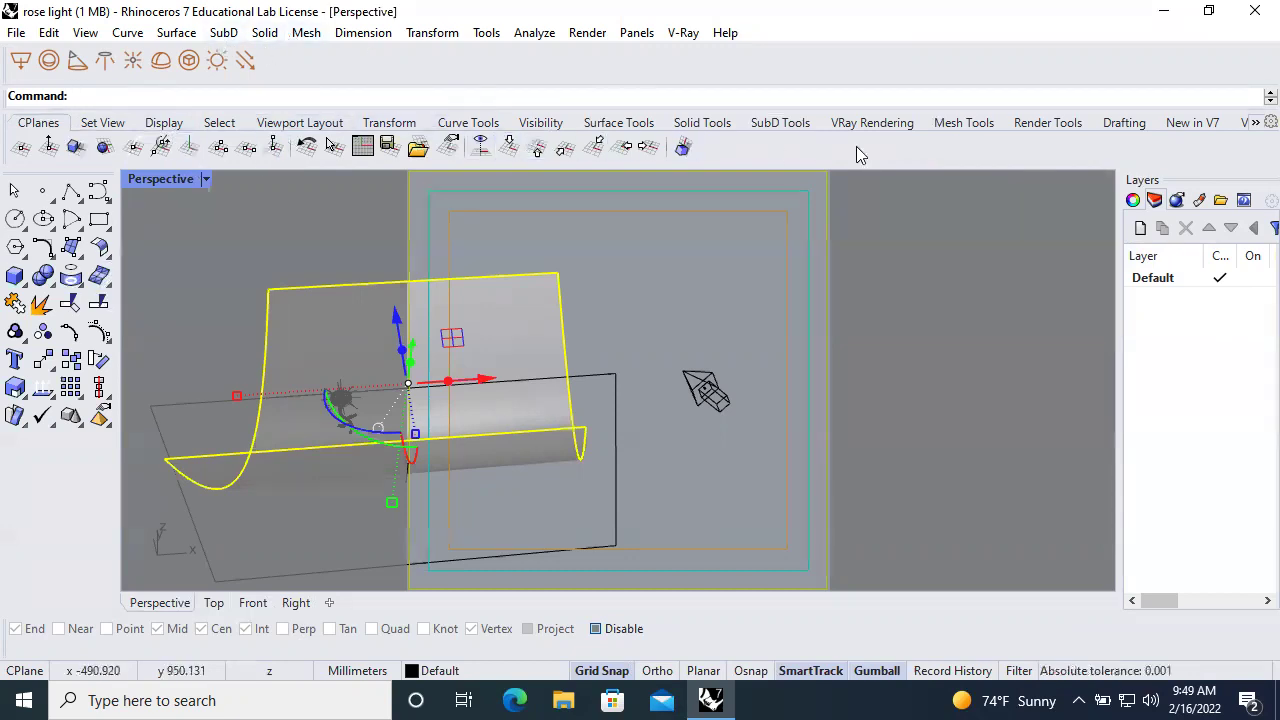
click(1249, 123)
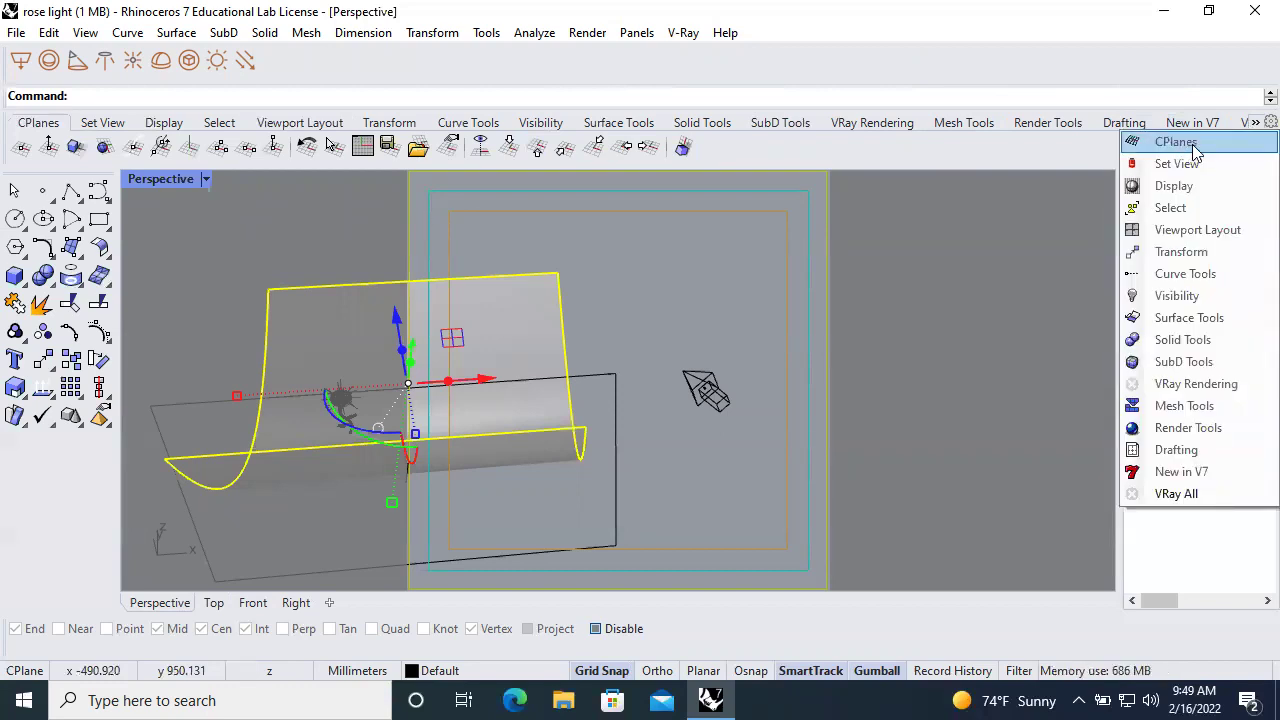
click(962, 148)
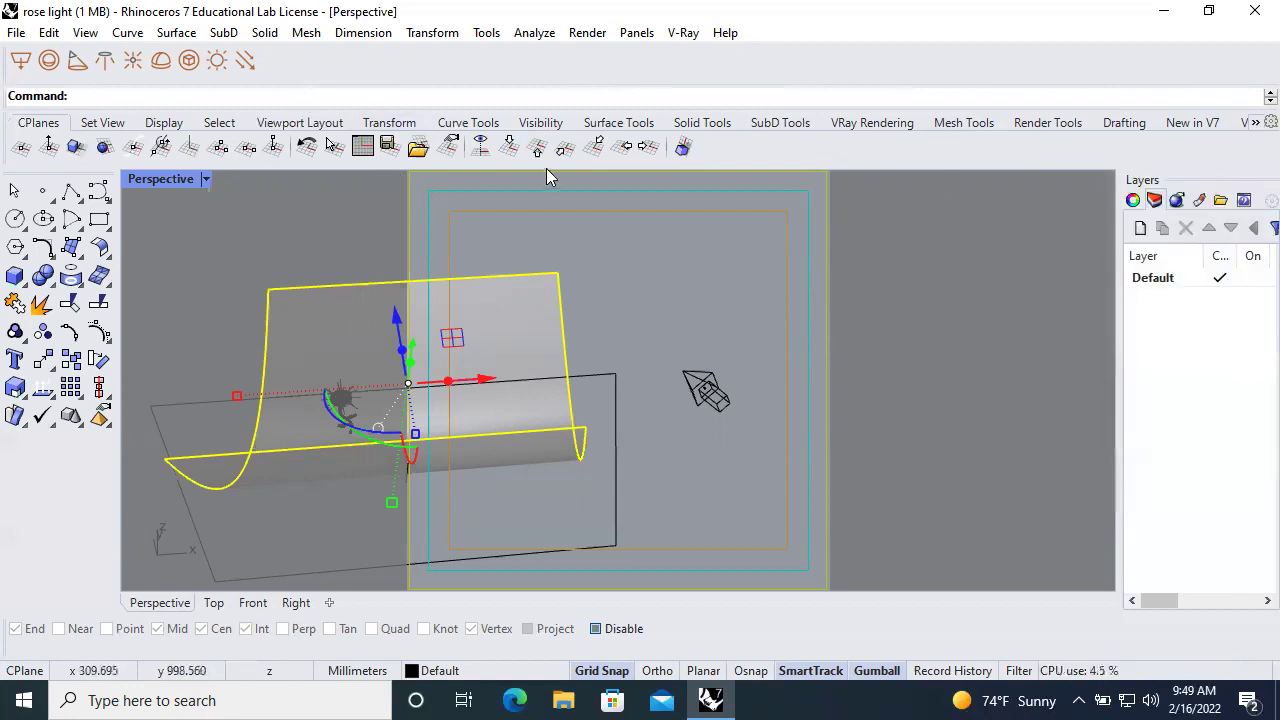
Orbit the Perspective viewport around the scene until the inner face of the curved backdrop and the flower in front are in view
click(112, 123)
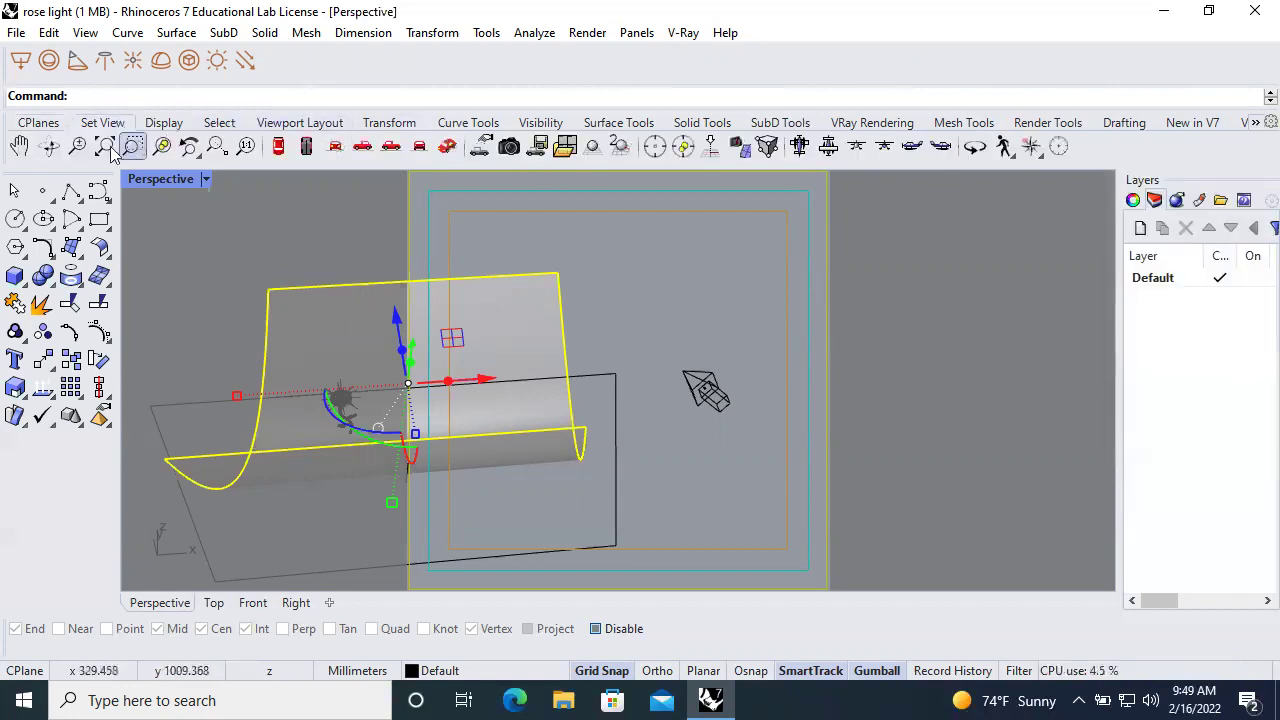
click(48, 146)
drag(374, 400, 40, 345)
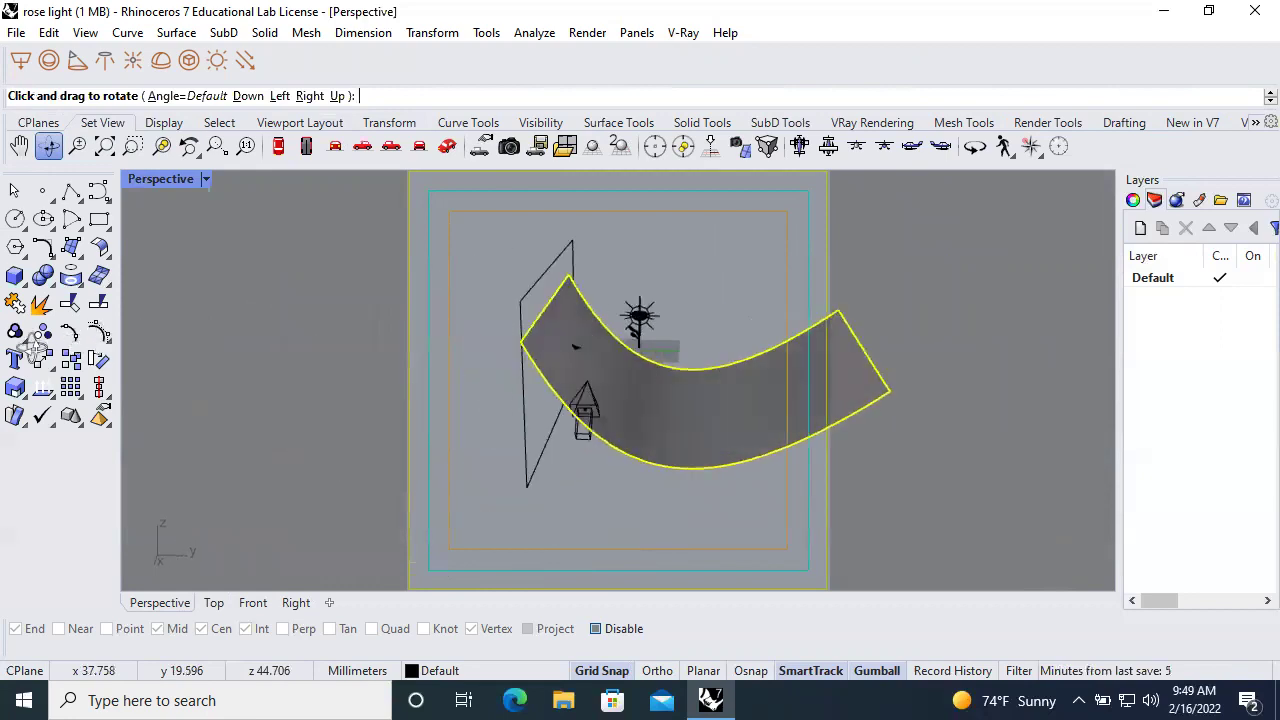
key(Escape)
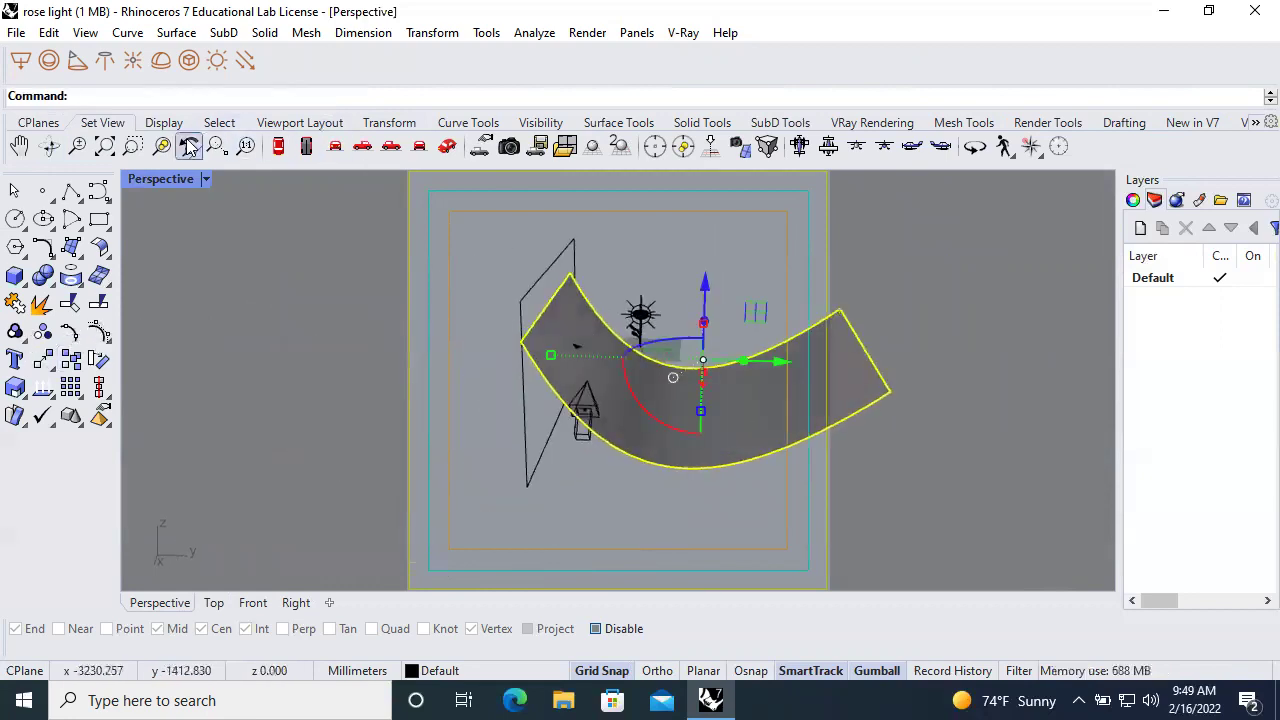
click(48, 146)
drag(785, 365, 566, 414)
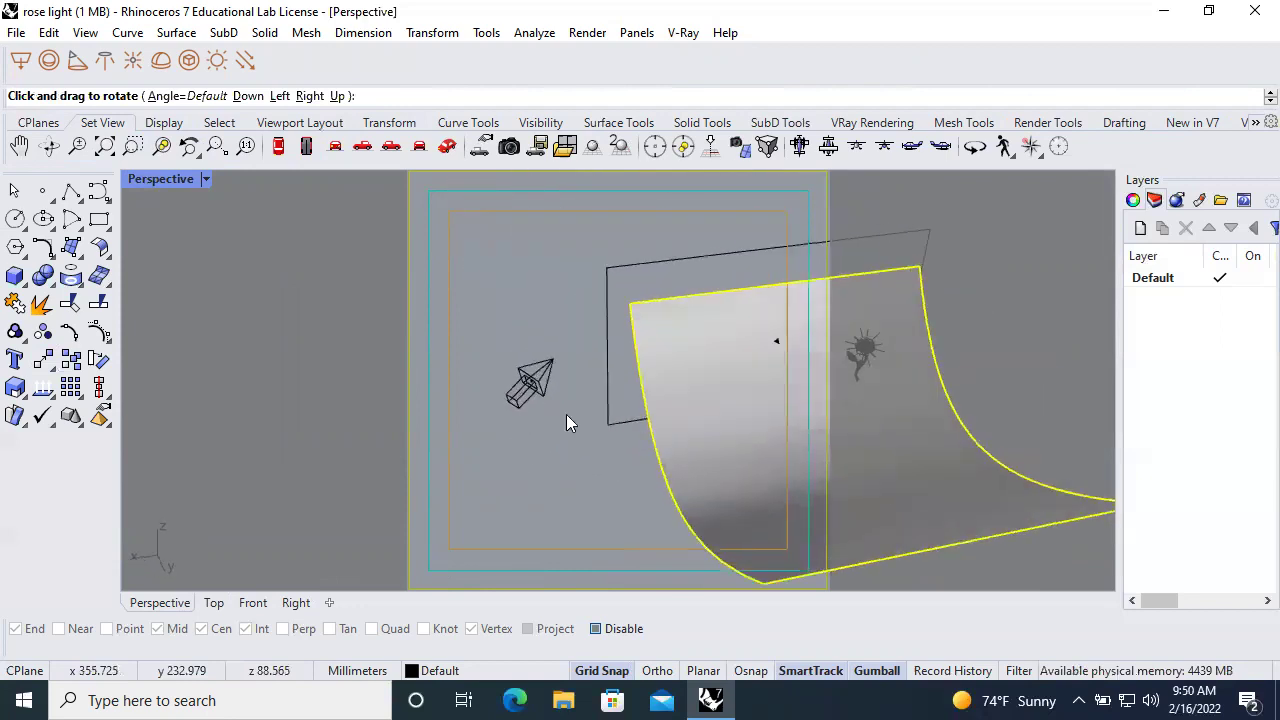
key(Escape)
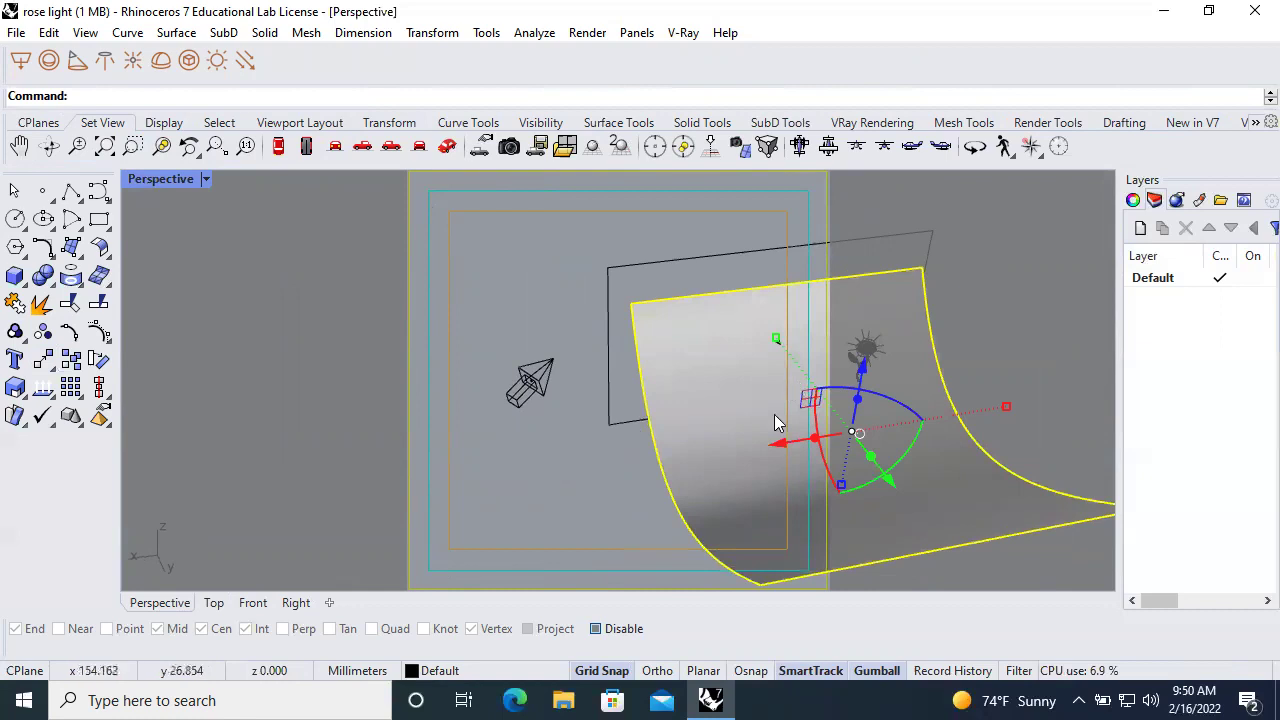
click(207, 182)
mouse_move(305, 484)
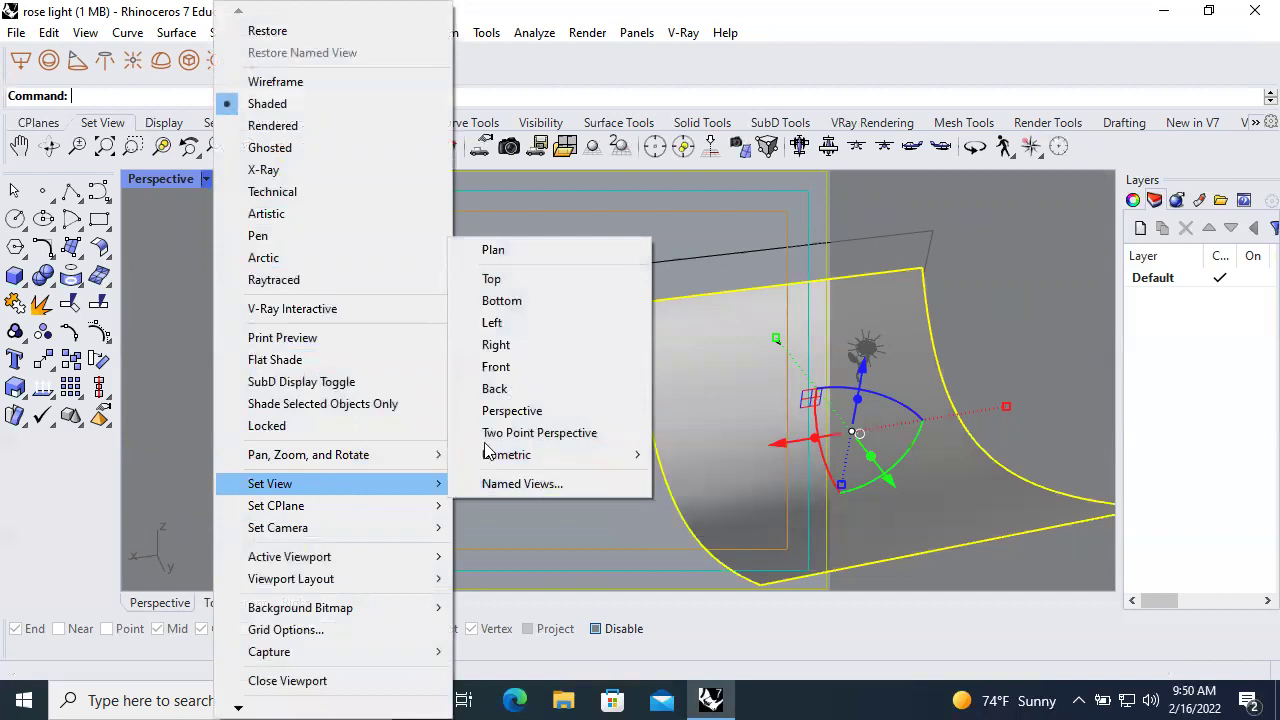
click(692, 218)
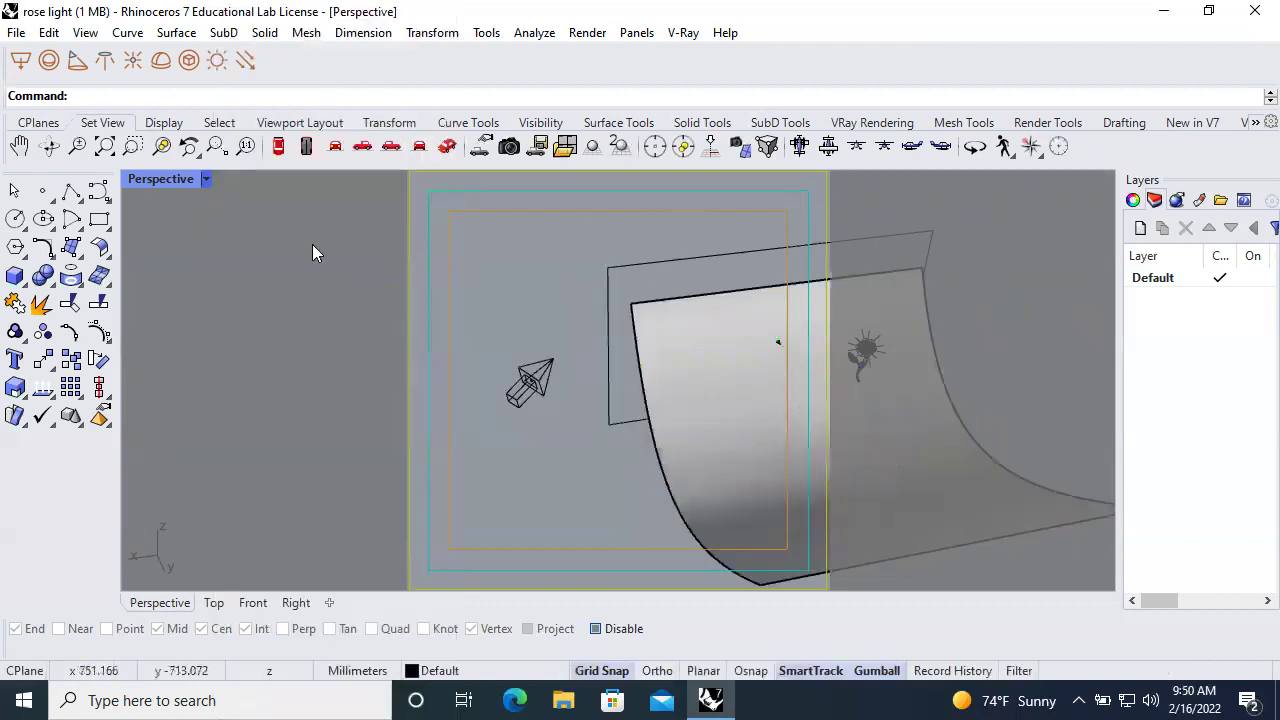
Frame the whole flower closely in the Perspective viewport, save it as a named view called 1, and dock the Named Views panel
scroll(320, 255, down, 3)
scroll(660, 317, up, 2)
scroll(660, 320, up, 6)
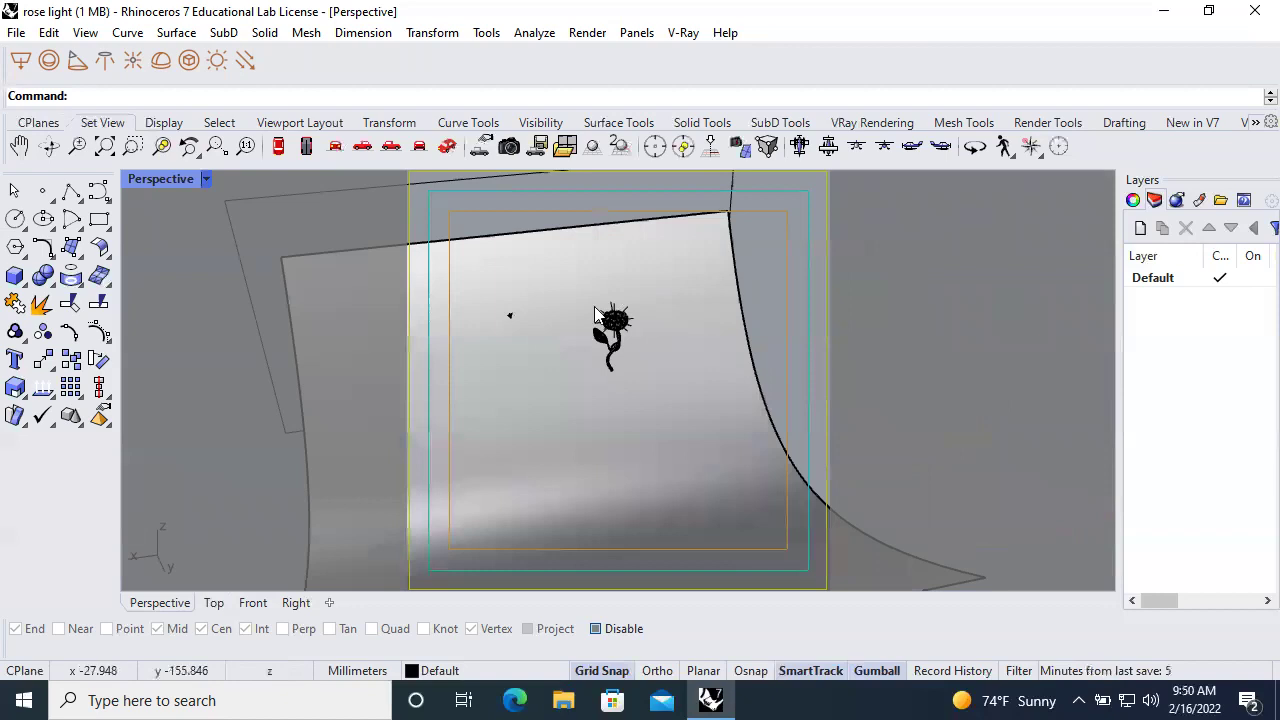
scroll(672, 345, up, 3)
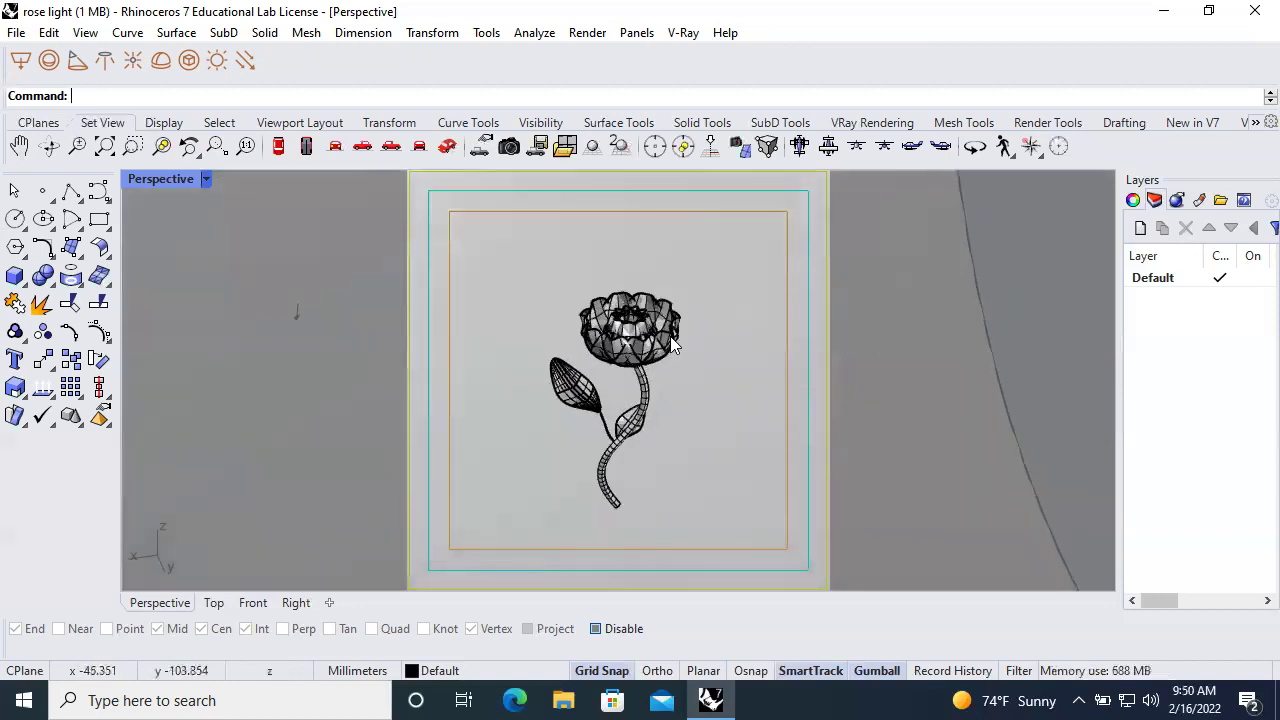
click(206, 180)
mouse_move(282, 488)
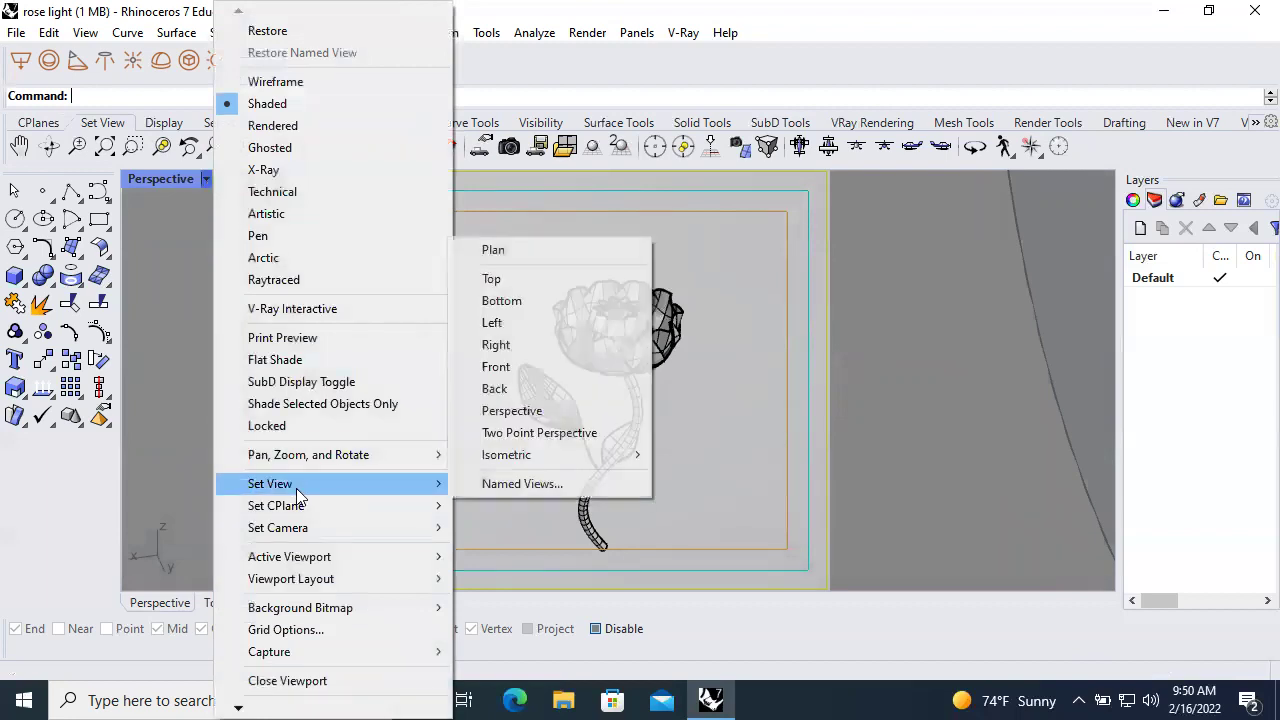
click(510, 485)
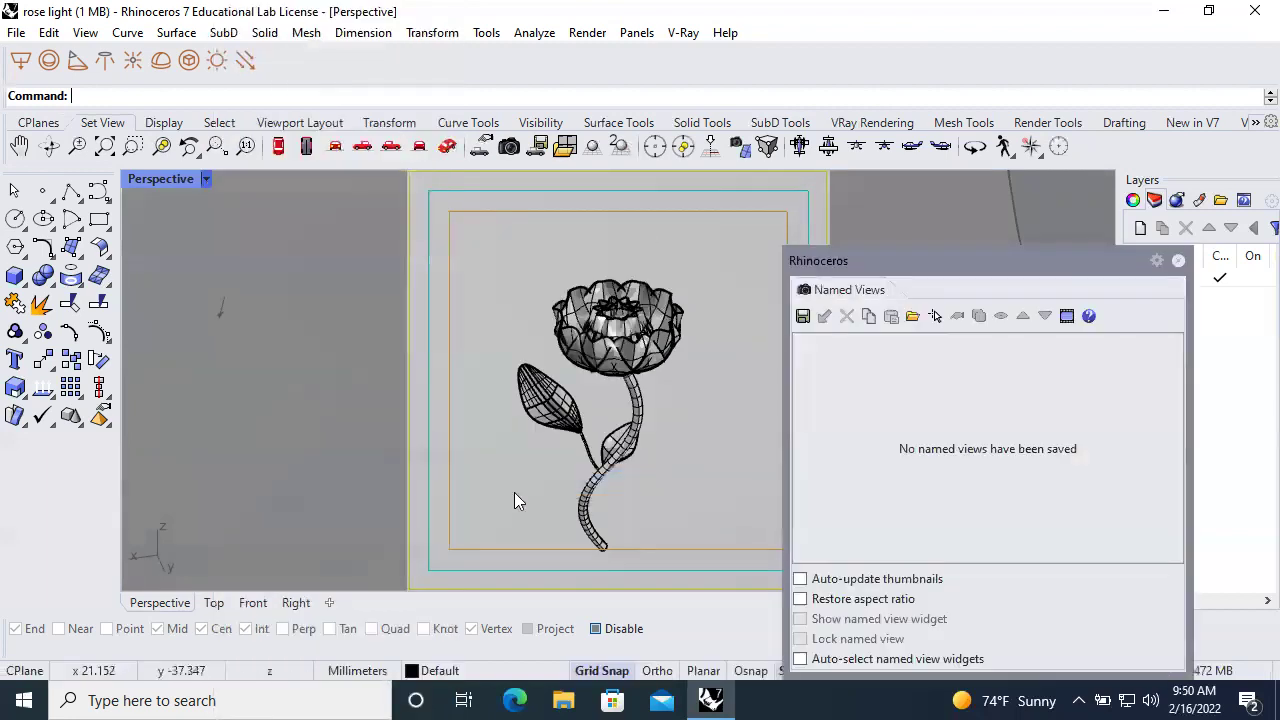
click(803, 317)
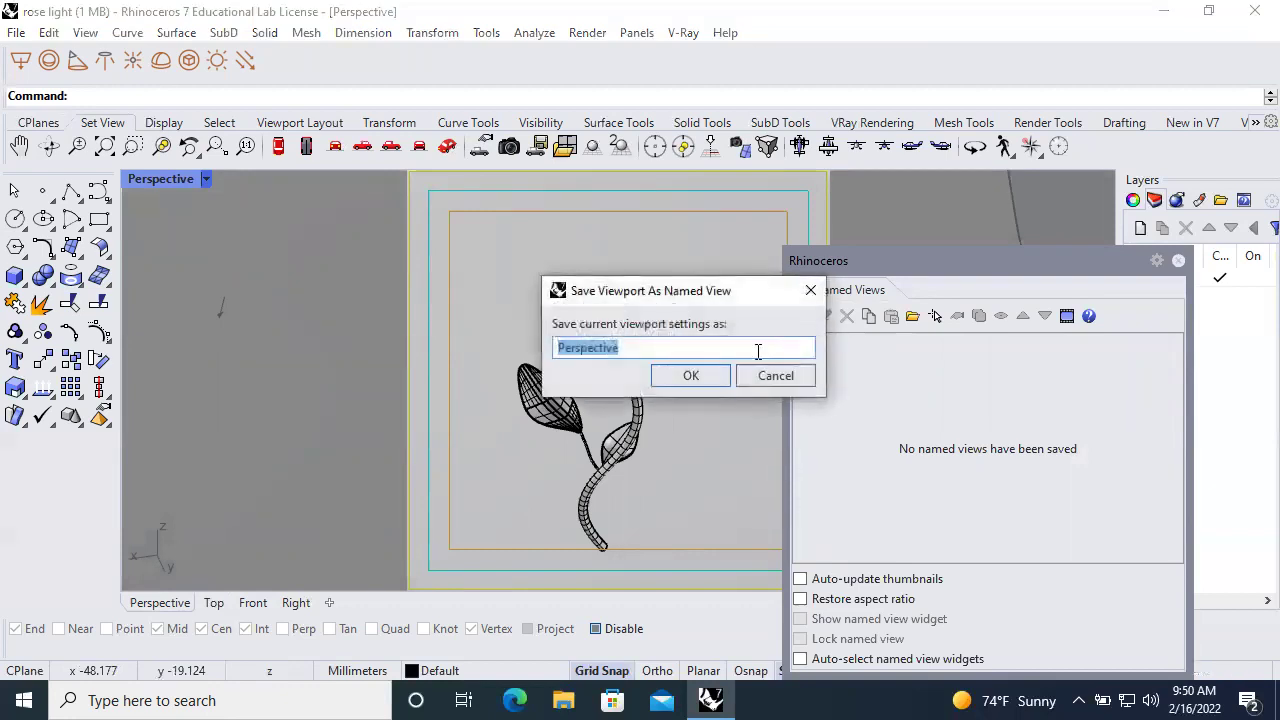
text(1)
click(692, 382)
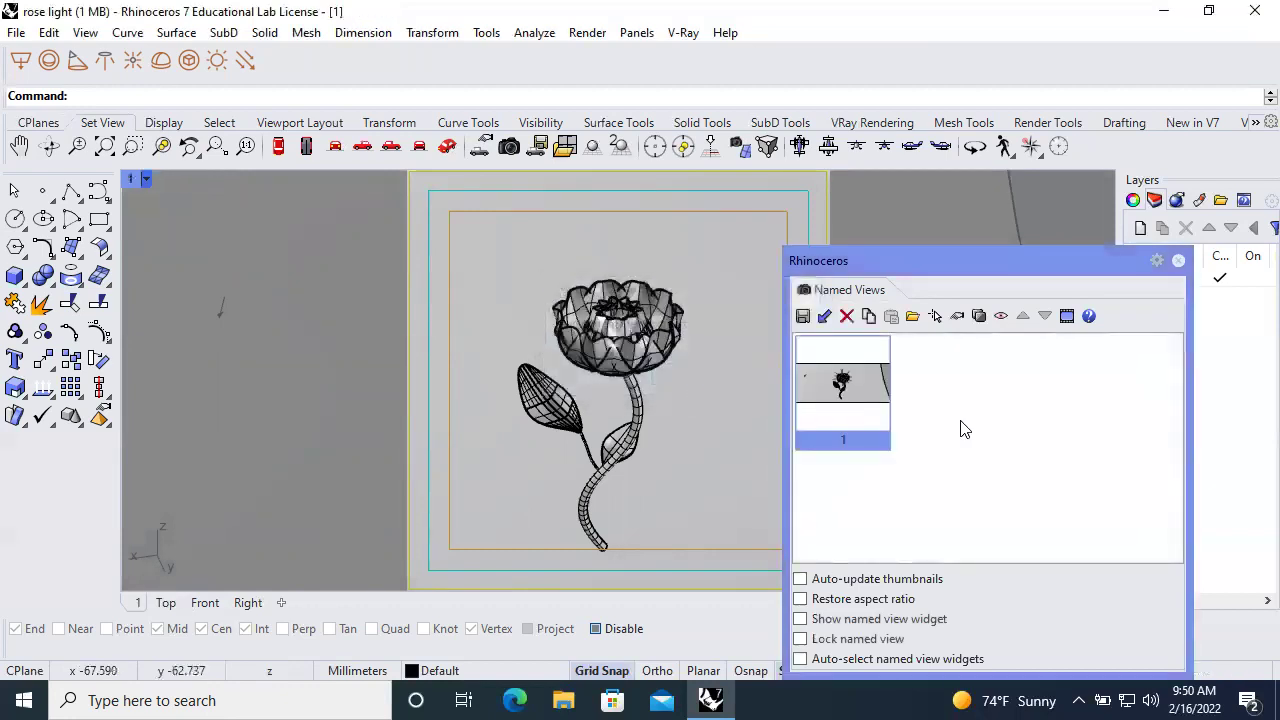
double_click(1184, 268)
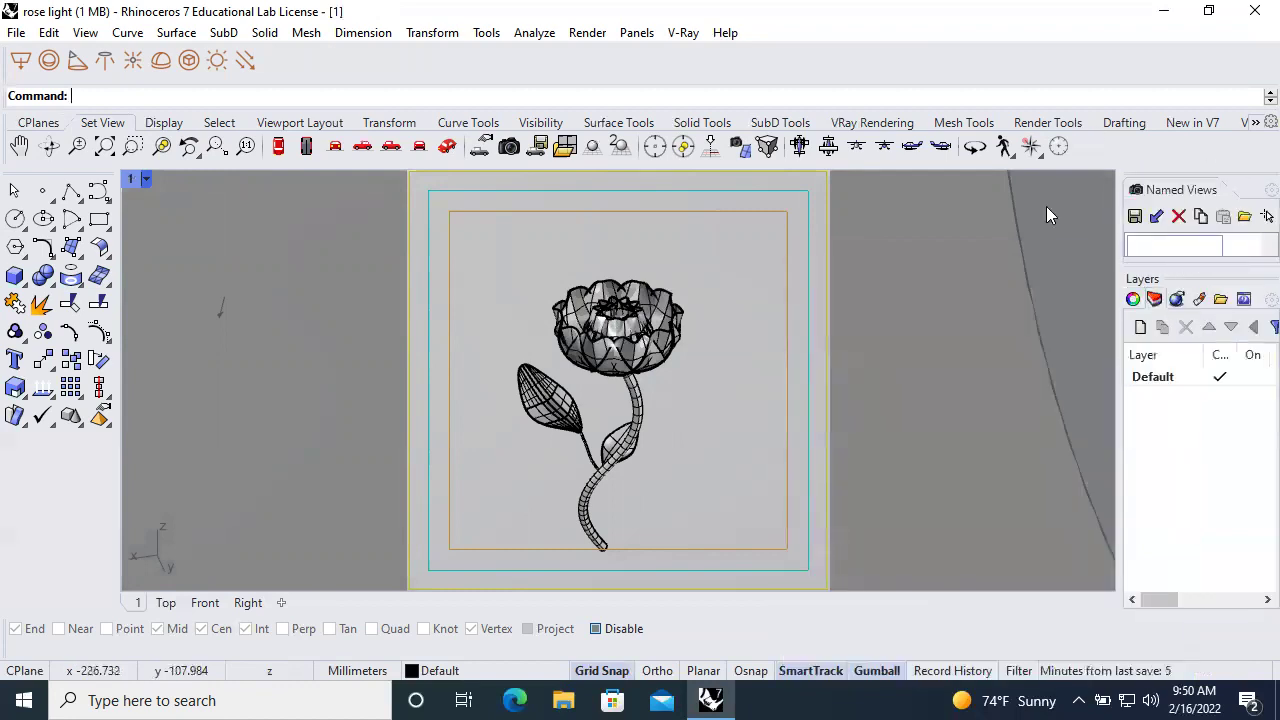
Orbit the viewport away from the flower, and restore named view 1
click(48, 146)
drag(458, 346, 688, 374)
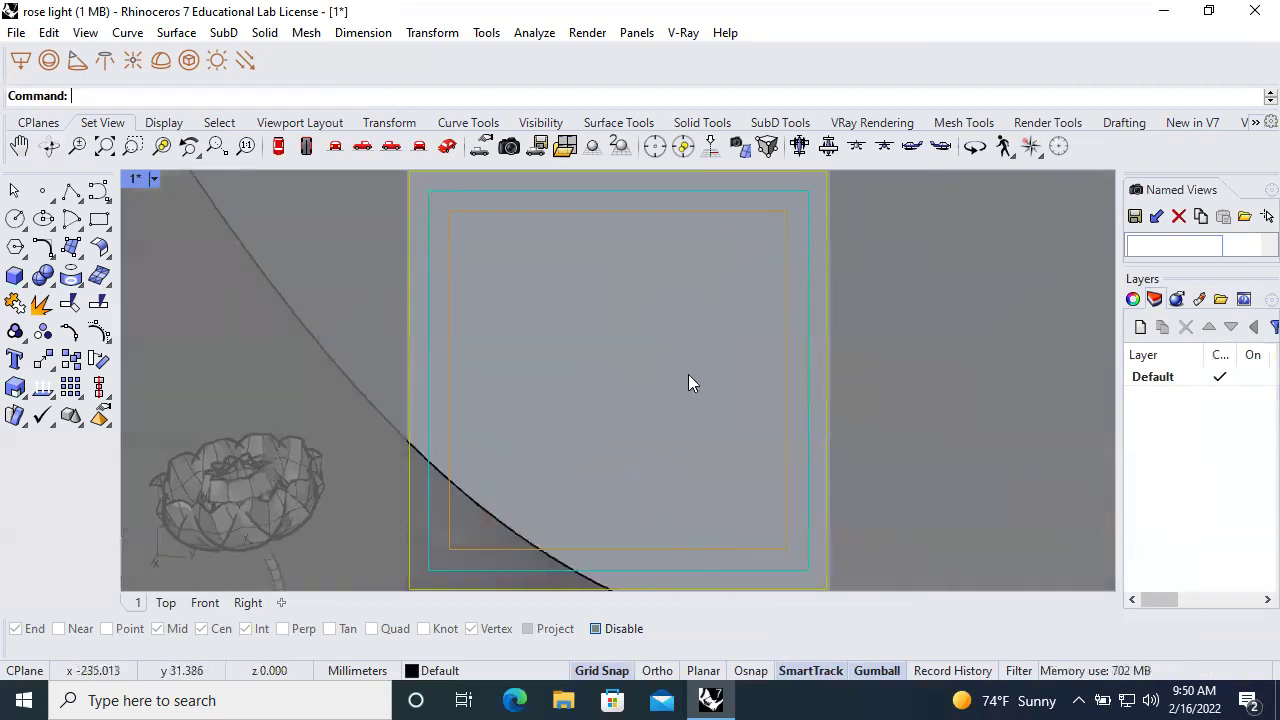
click(156, 178)
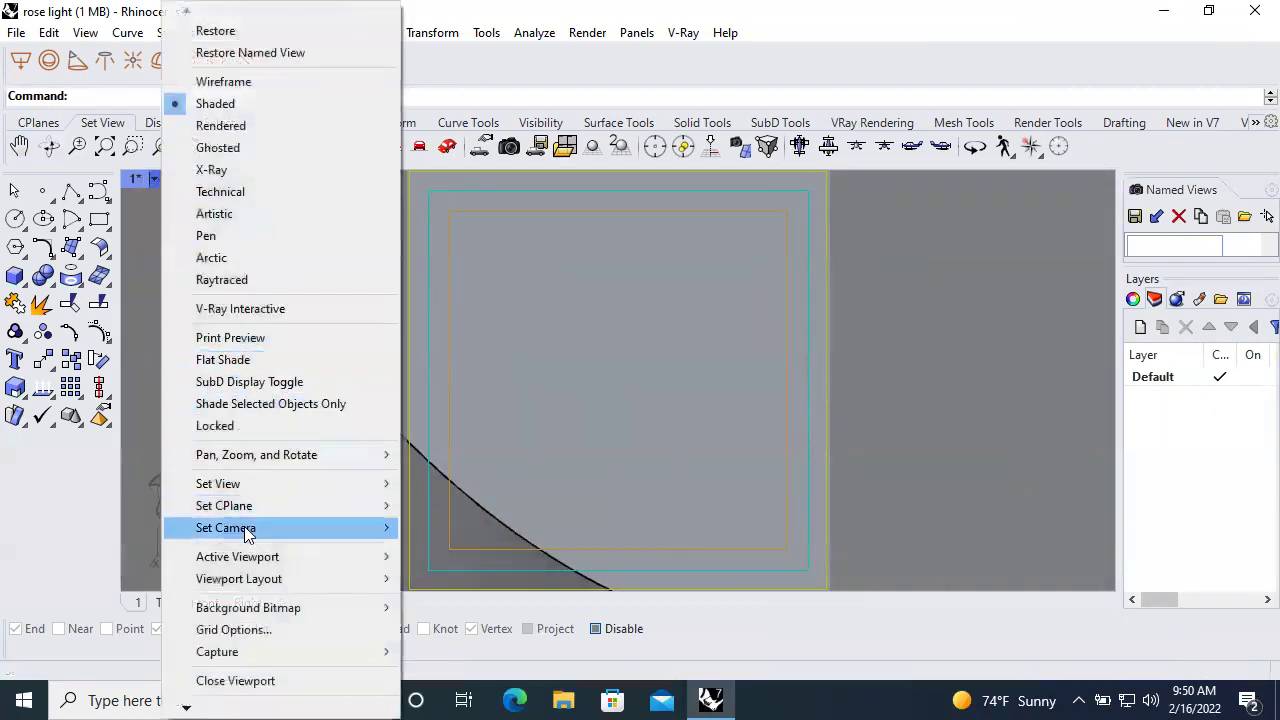
mouse_move(250, 483)
click(456, 486)
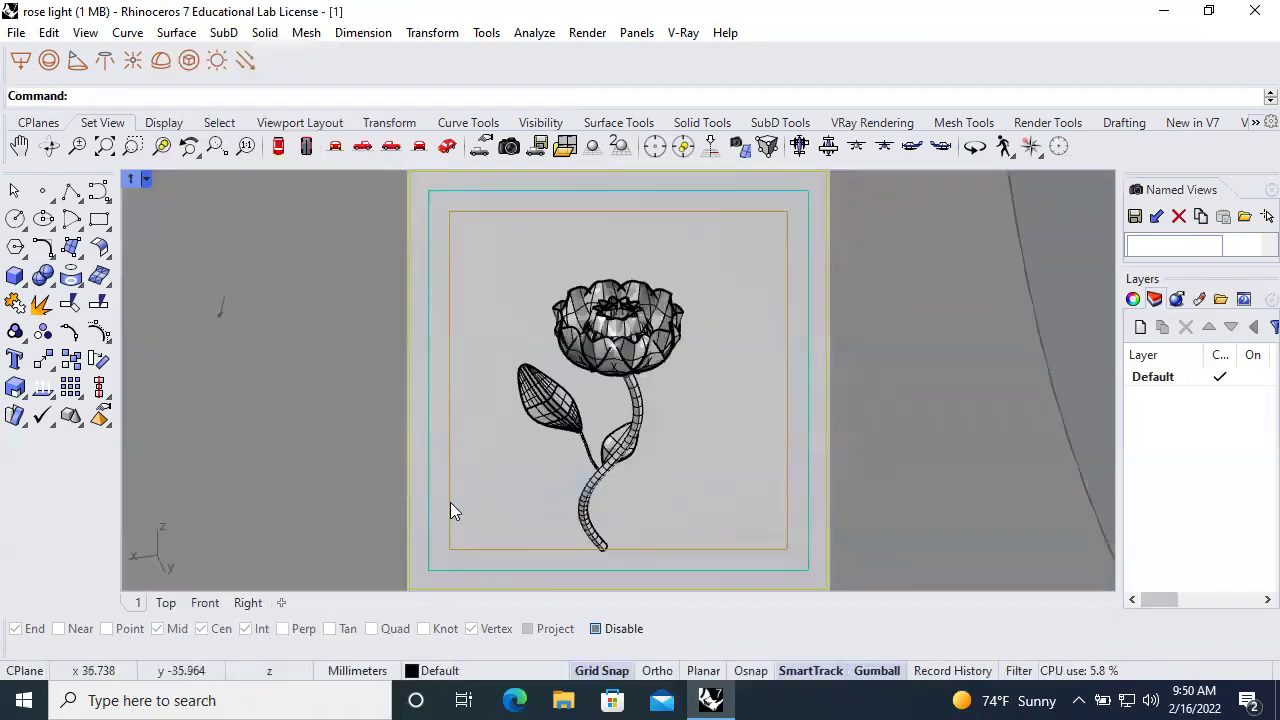
Return to the four-viewport layout and show the full backdrop and lights in the Right viewport
click(135, 182)
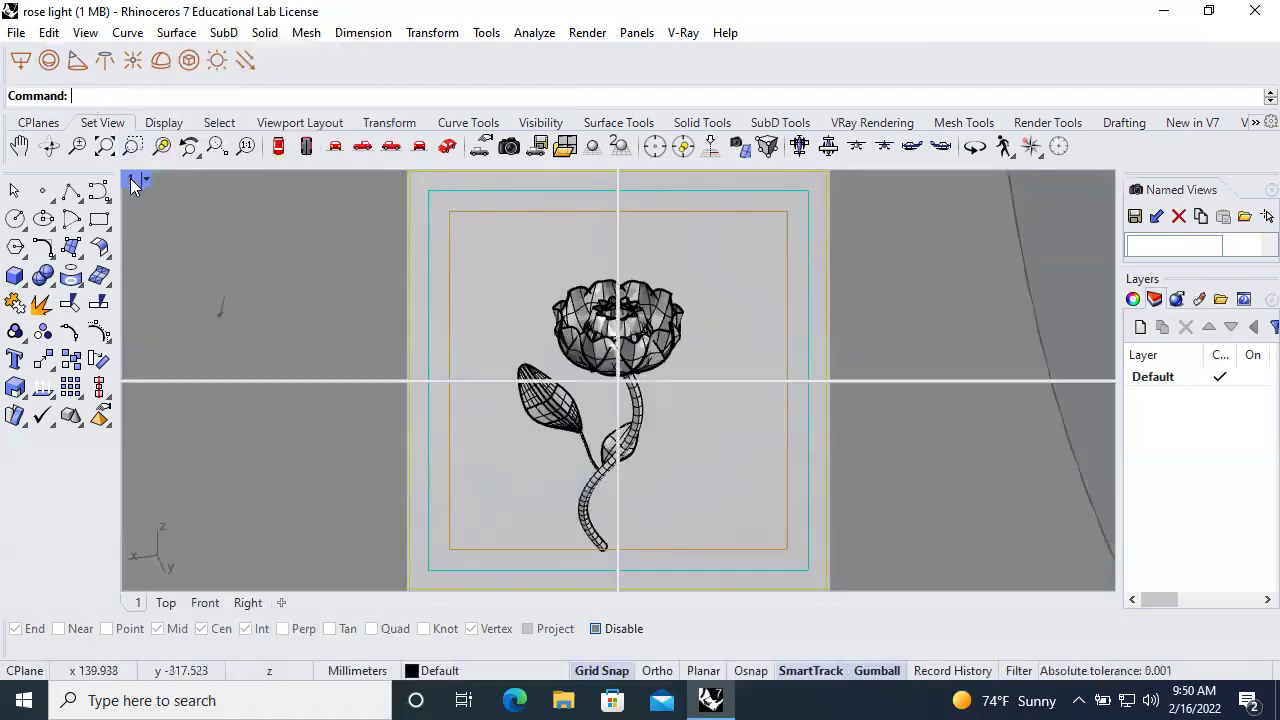
click(380, 510)
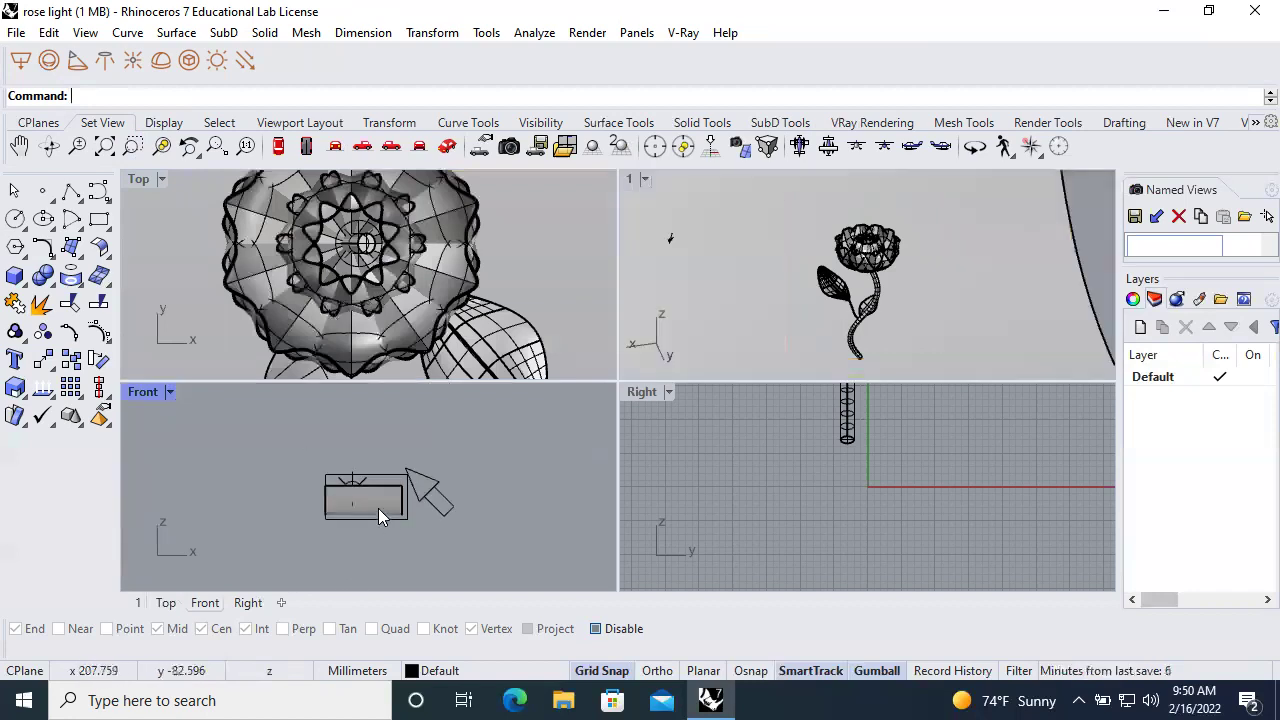
click(830, 492)
scroll(829, 515, down, 3)
scroll(828, 522, down, 4)
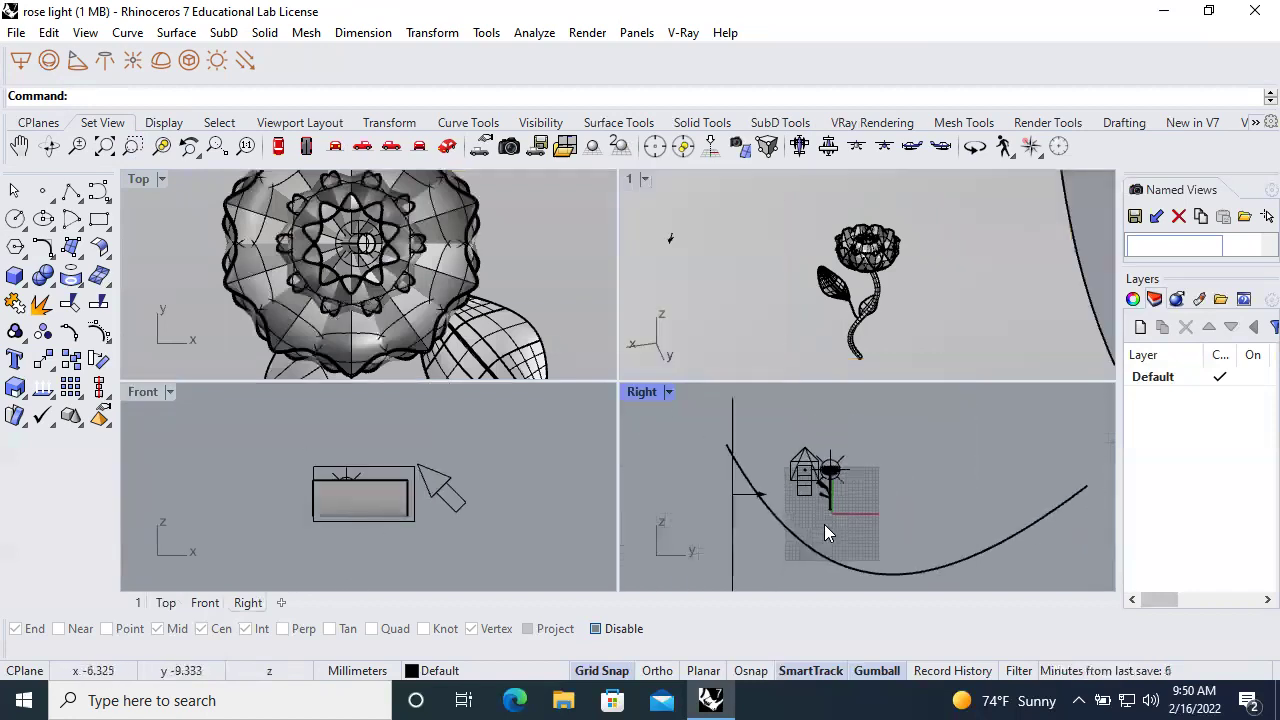
Rotate the curved backdrop in the Right viewport so it rises more steeply behind the flower, and extrude it slightly with the gumball
click(808, 562)
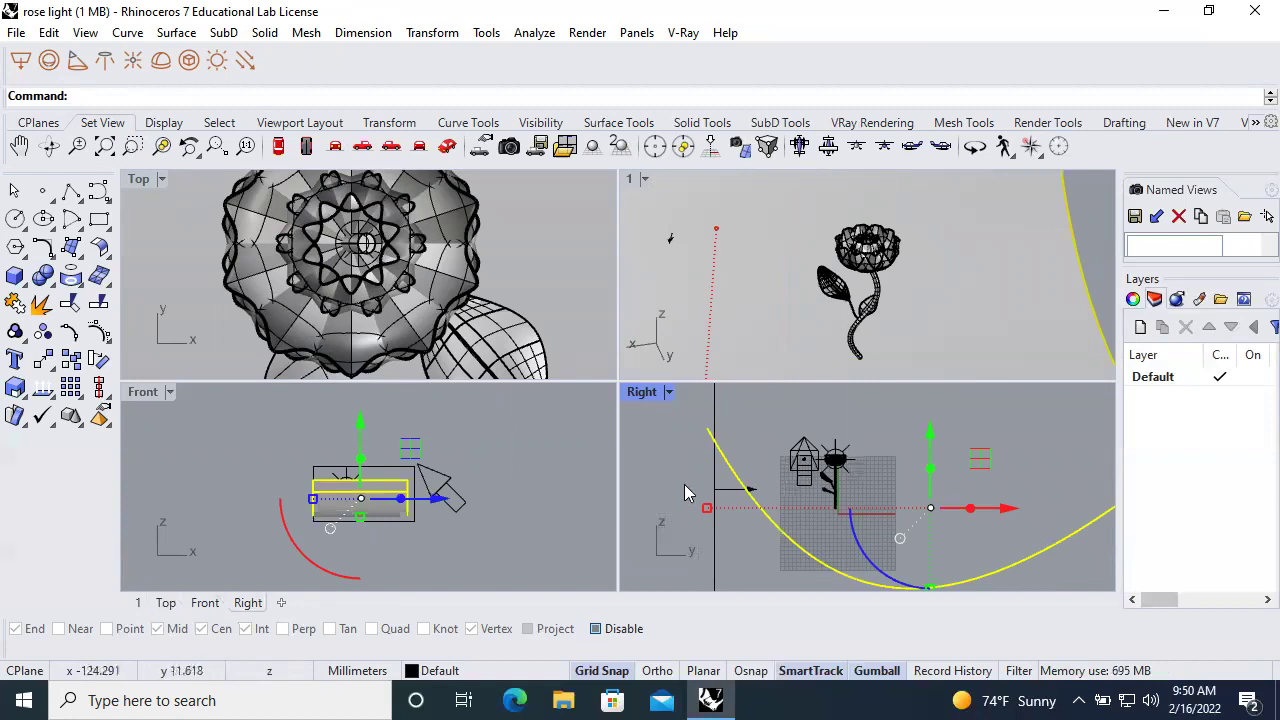
mouse_move(852, 556)
mouse_down()
mouse_move(831, 534)
mouse_move(843, 546)
mouse_up()
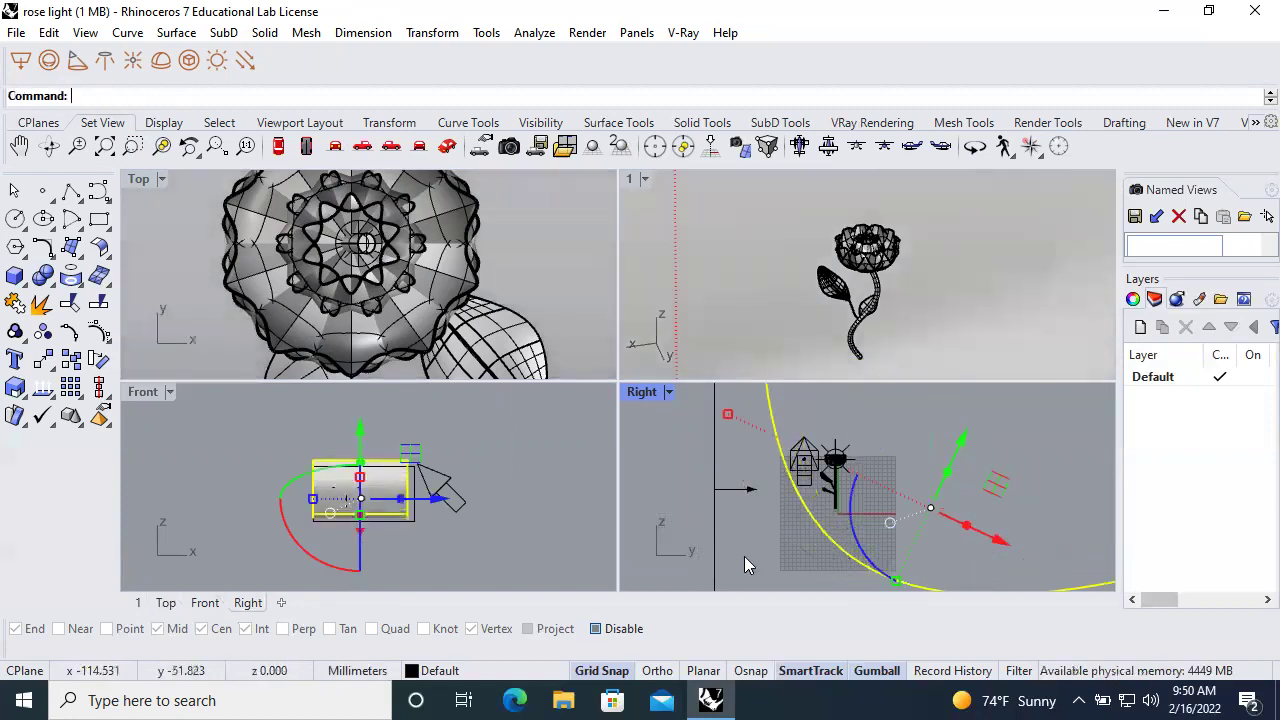
drag(945, 487, 1015, 441)
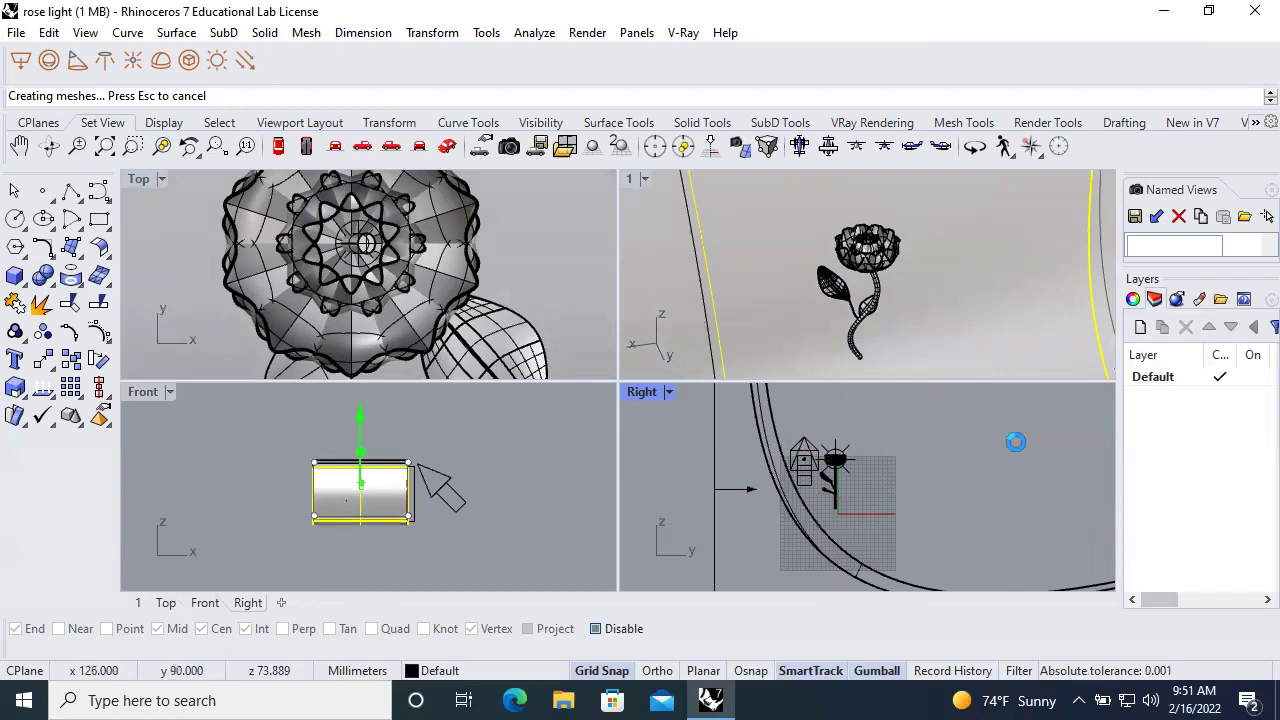
key(Escape)
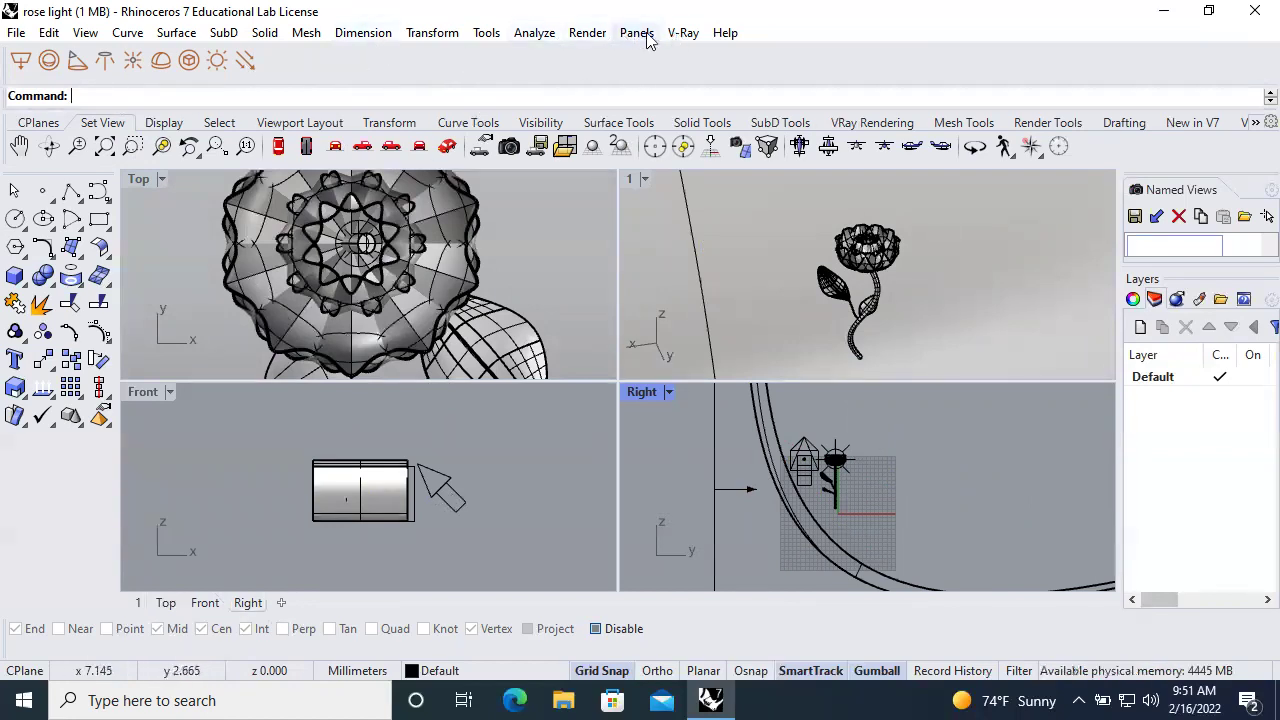
Open the V-Ray Asset Editor and expand its material library to show all the material categories
click(683, 32)
click(702, 53)
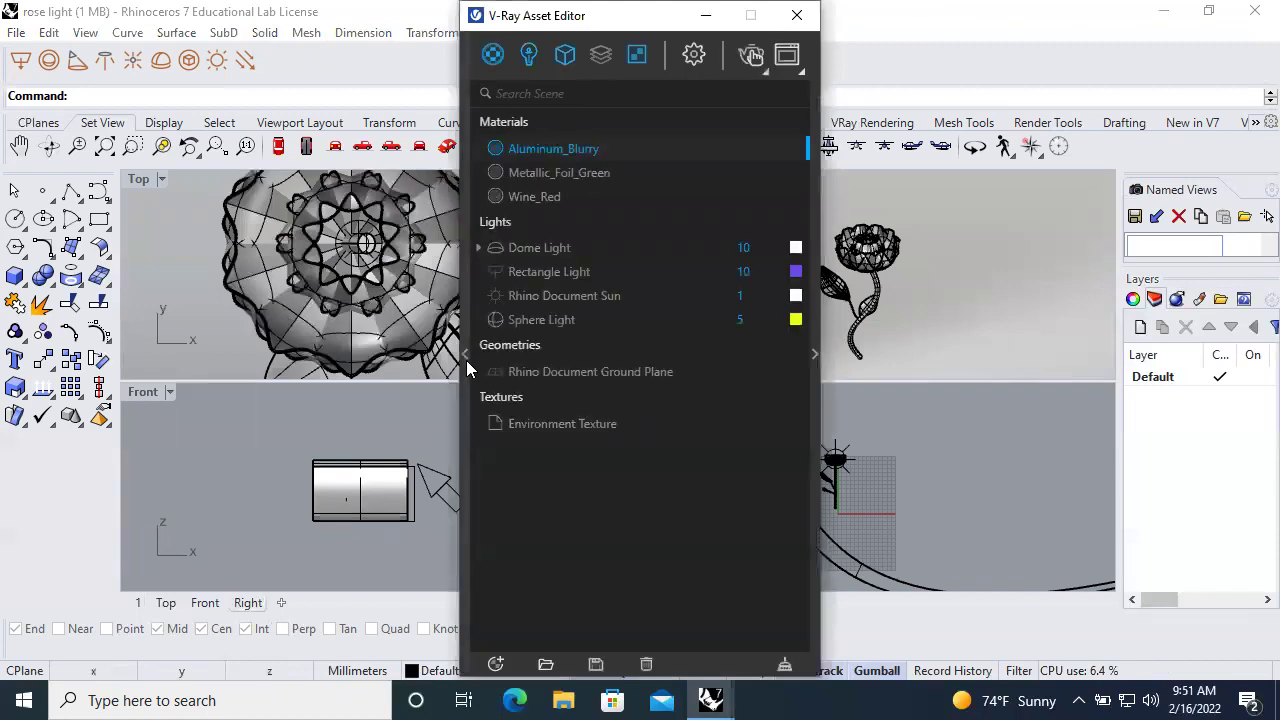
click(465, 356)
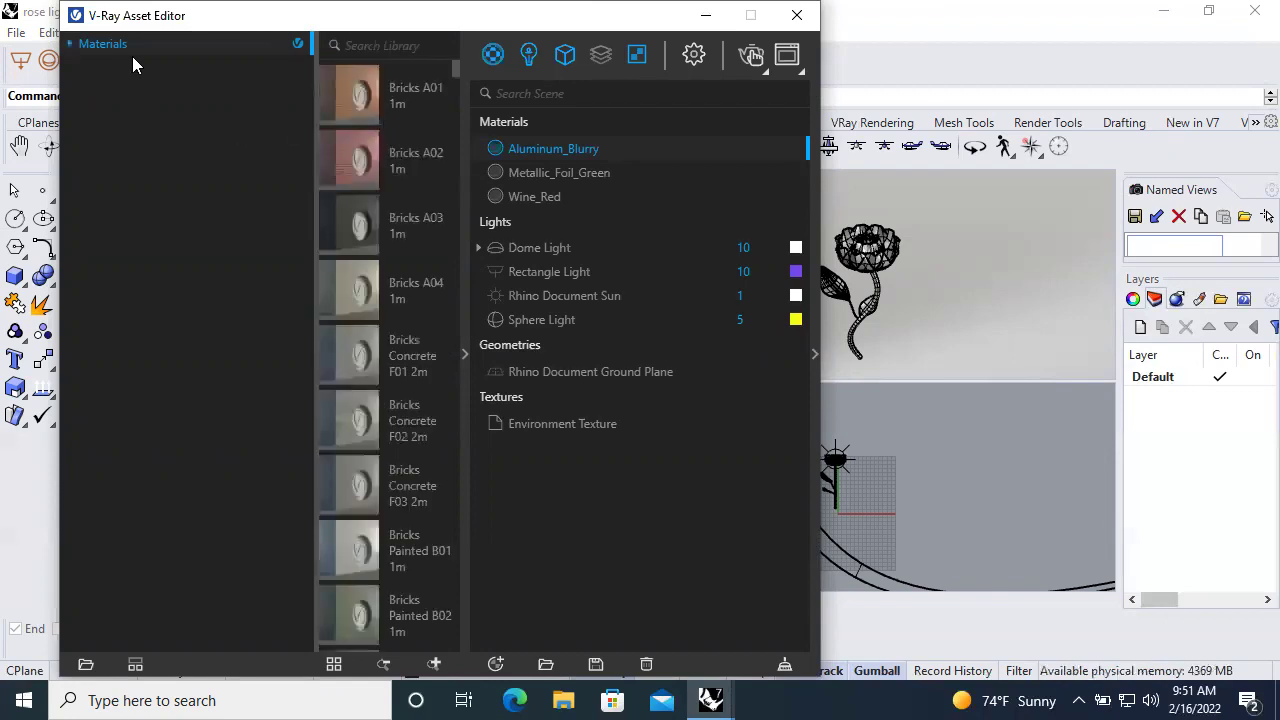
click(75, 48)
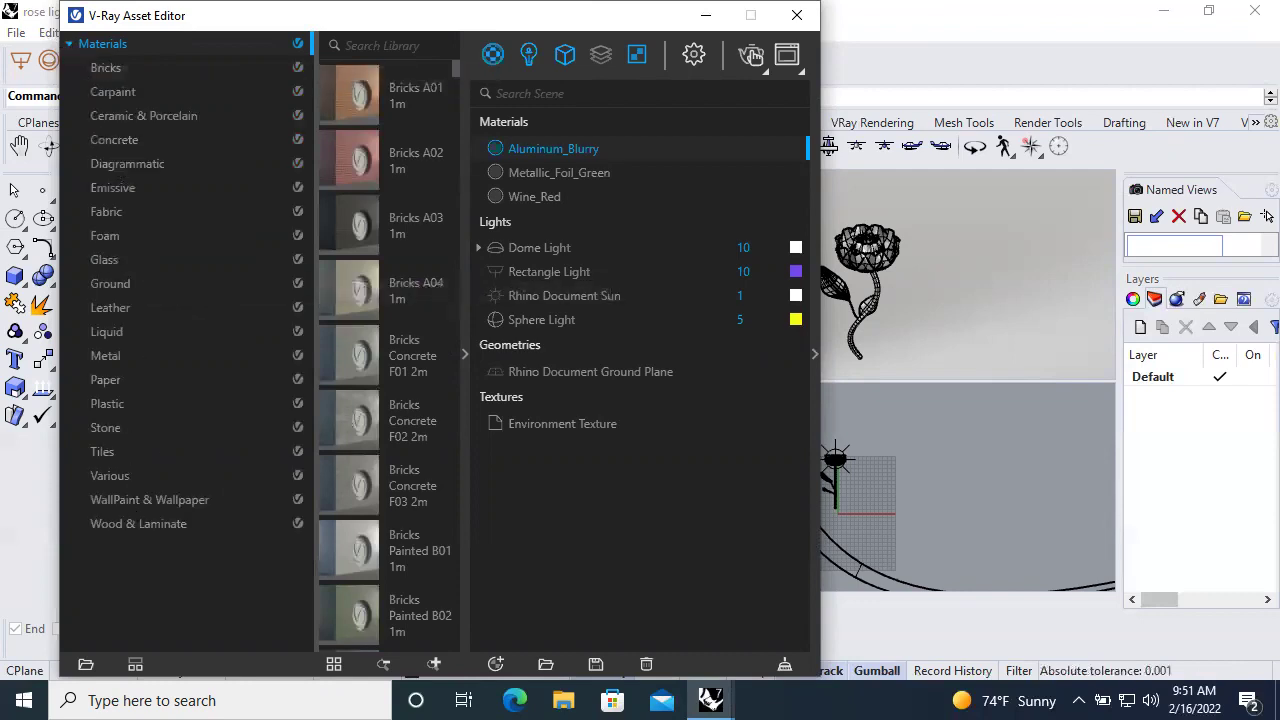
click(466, 354)
click(466, 354)
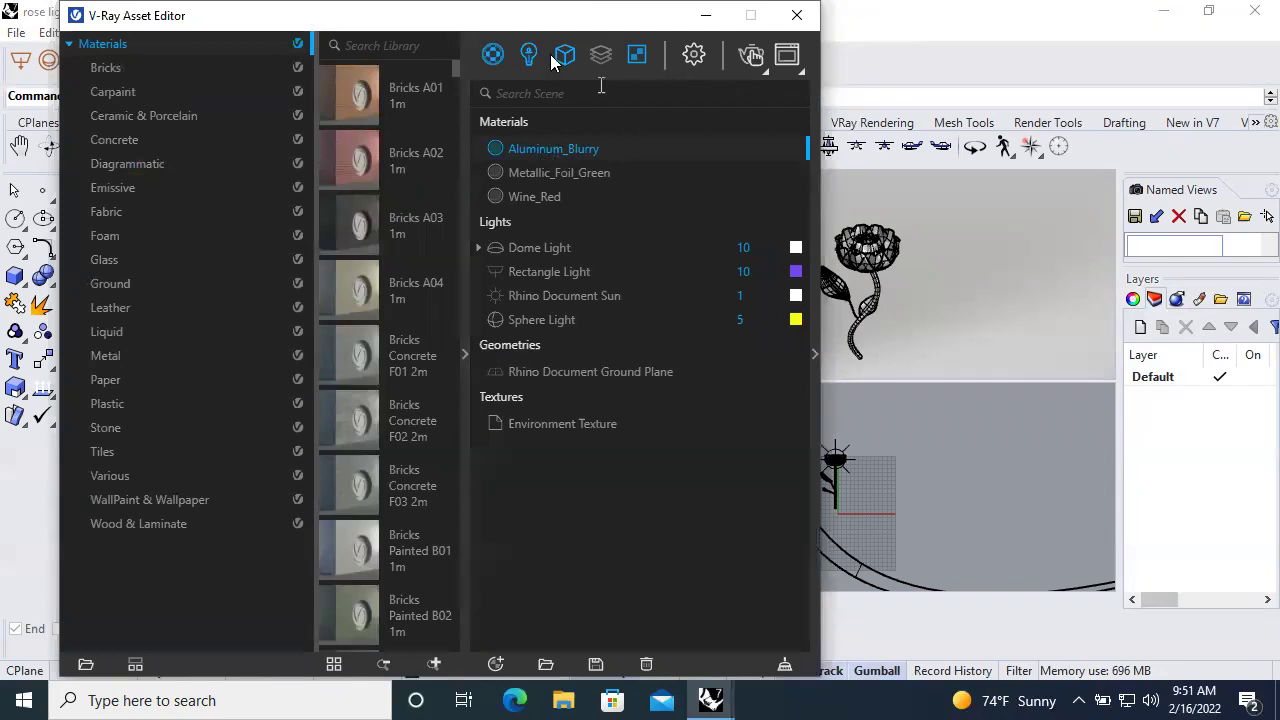
Select the flower's stem in the named view 1 viewport and the Metallic_Foil_Green material in the Asset Editor
drag(487, 28, 121, 56)
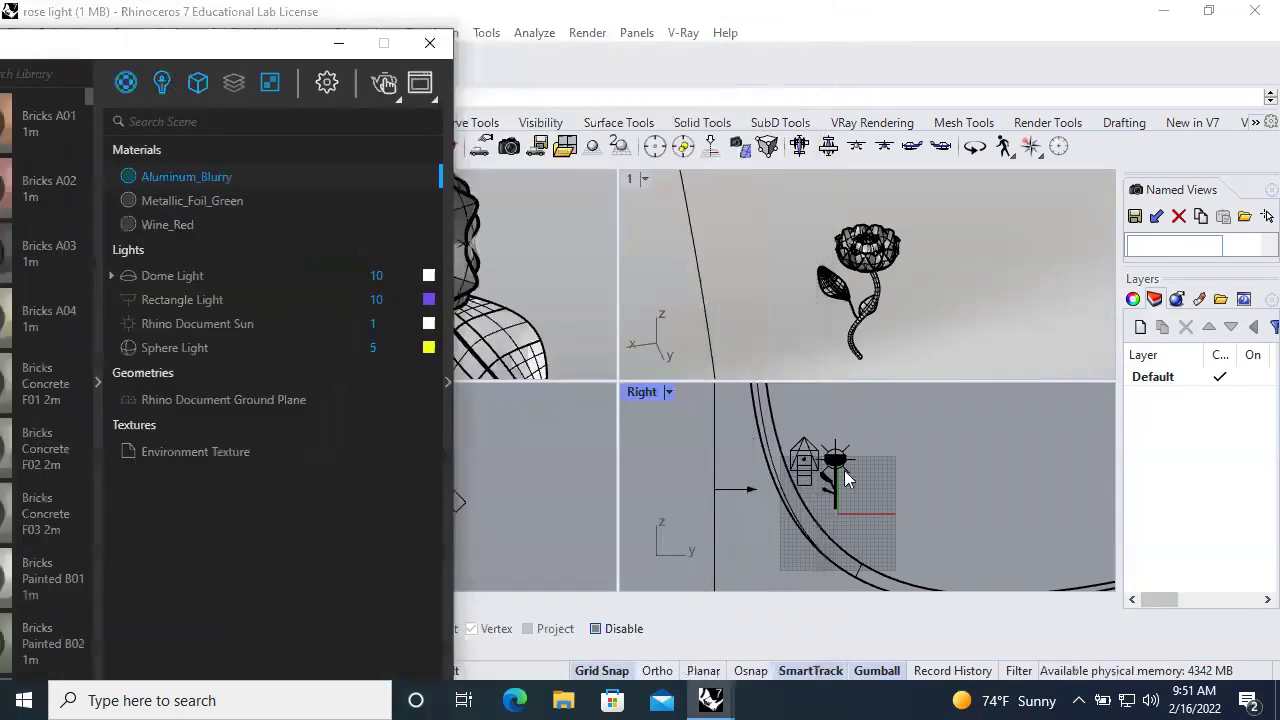
click(855, 335)
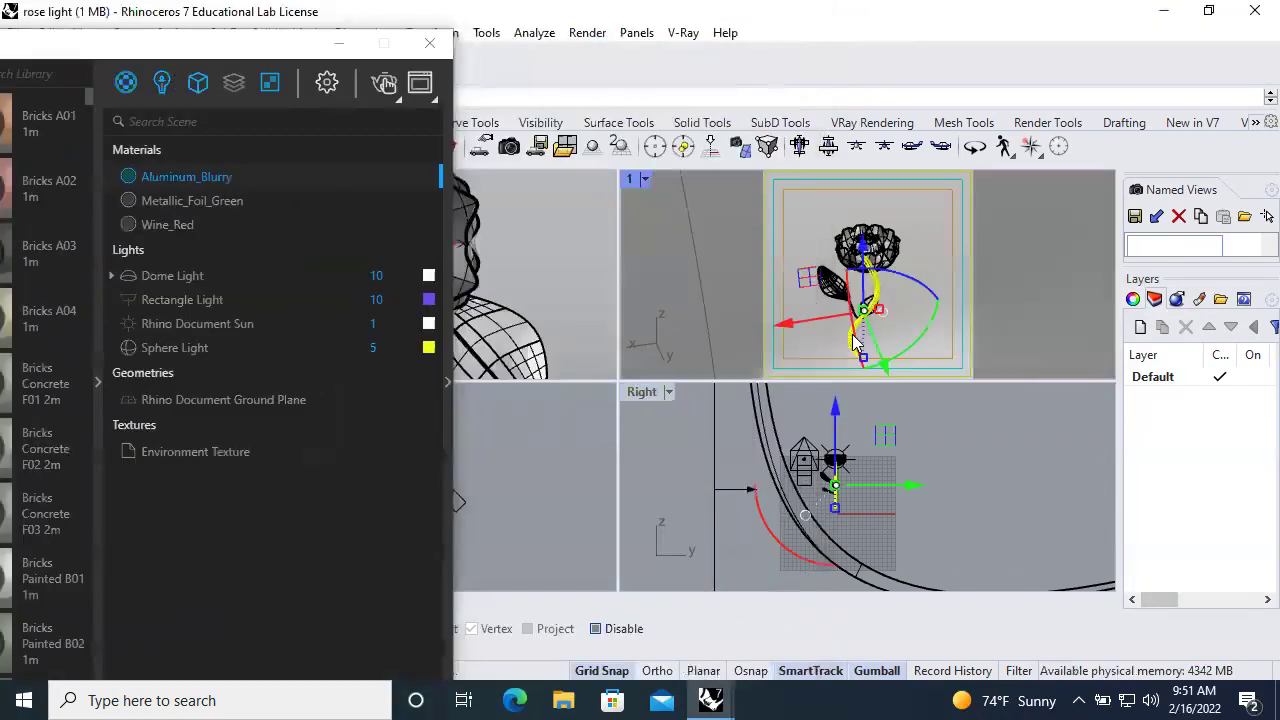
click(168, 200)
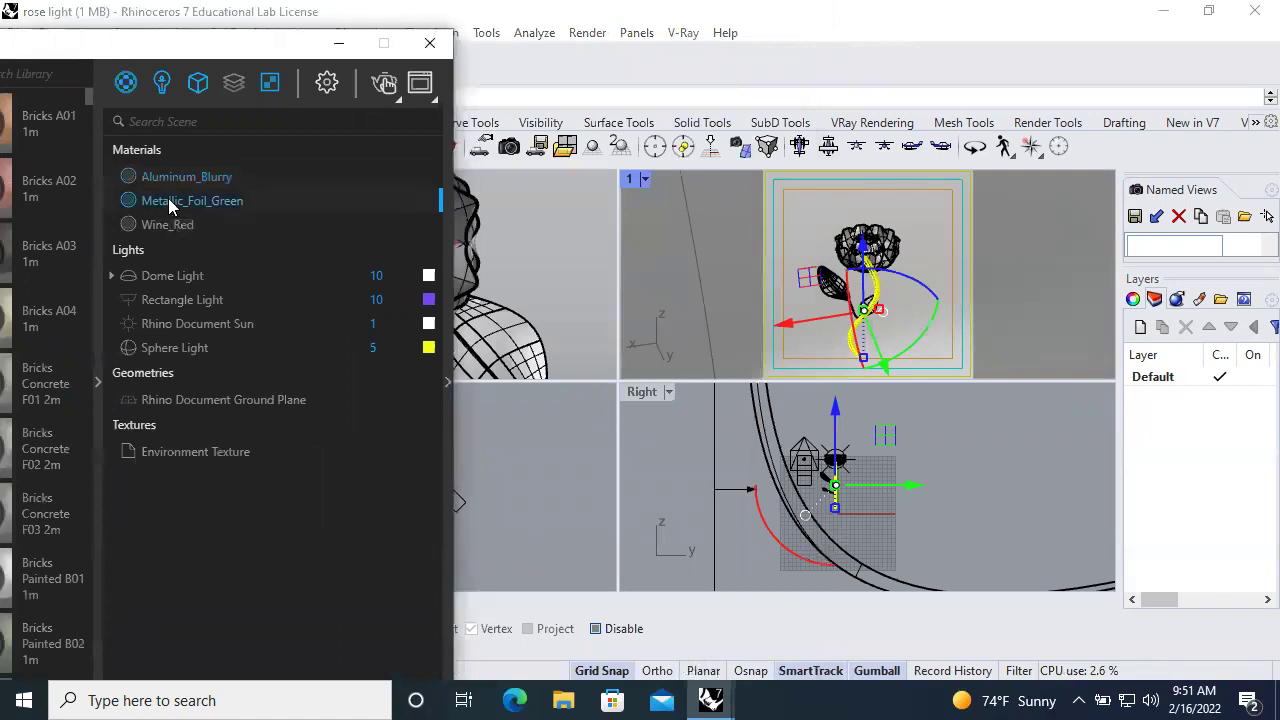
Browse the Metal category of the V-Ray material library for the Metallic Foil materials
drag(226, 45, 927, 66)
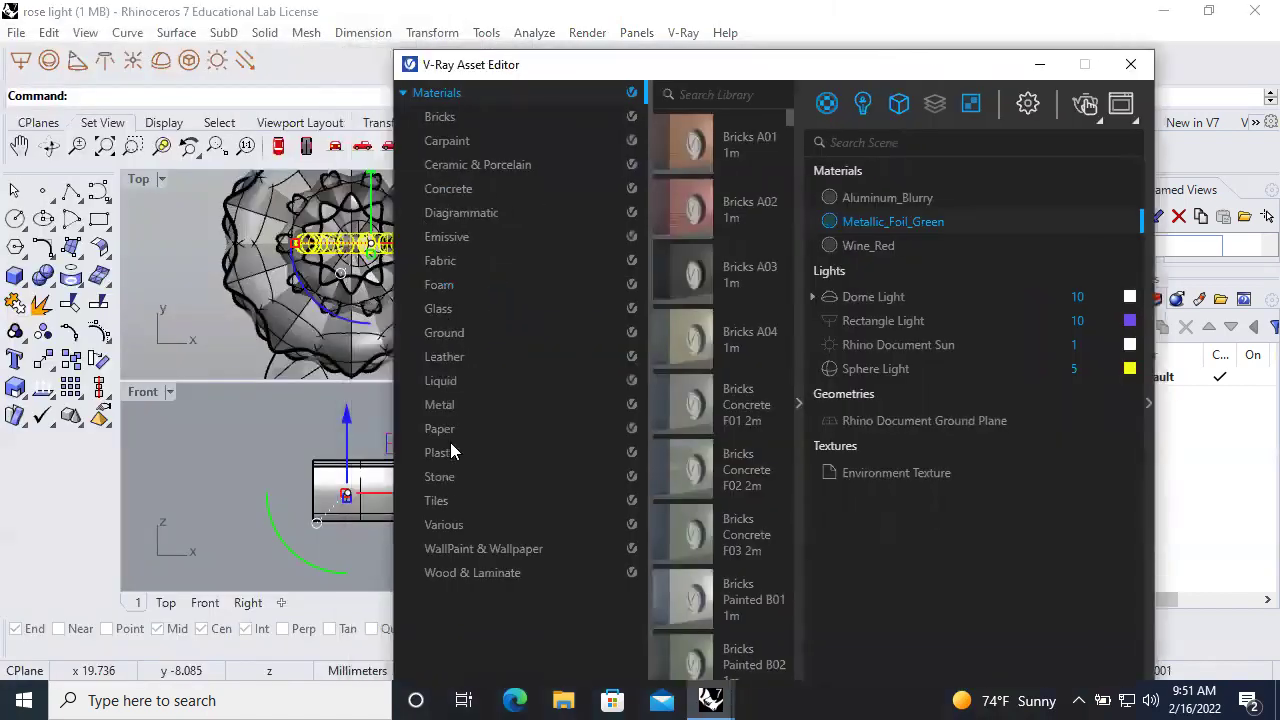
click(448, 404)
scroll(698, 450, down, 5)
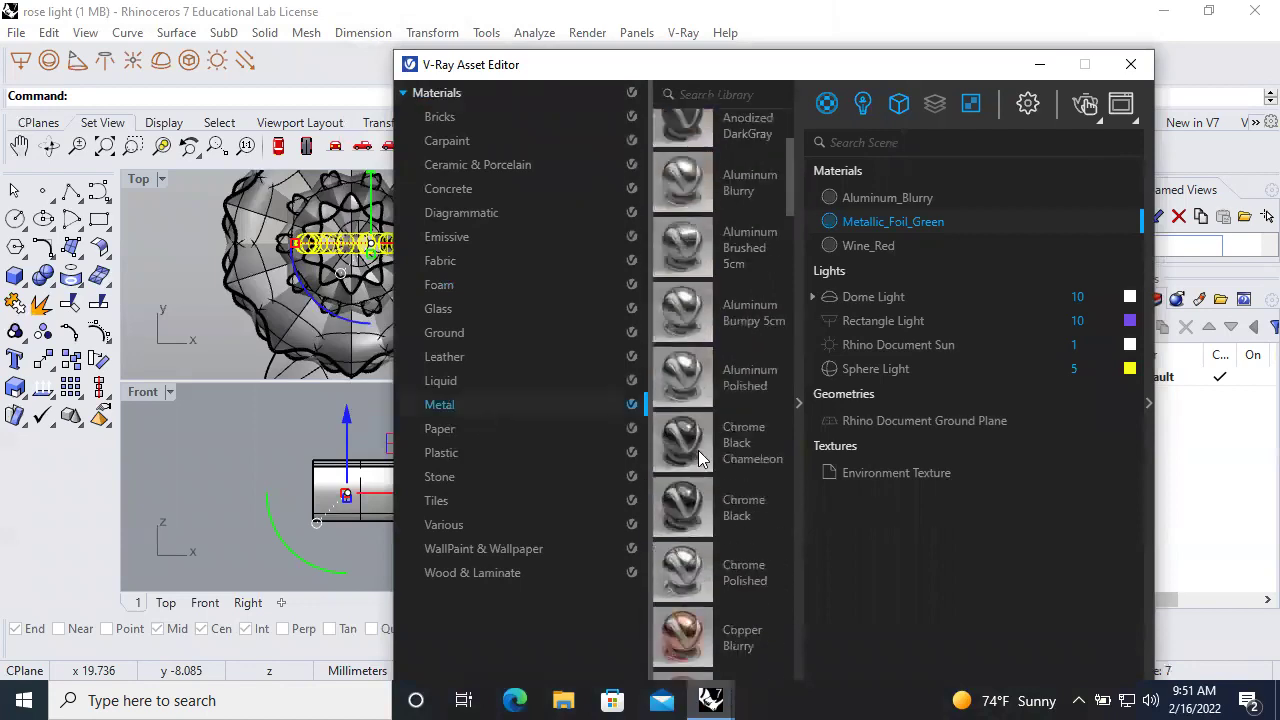
scroll(702, 456, down, 15)
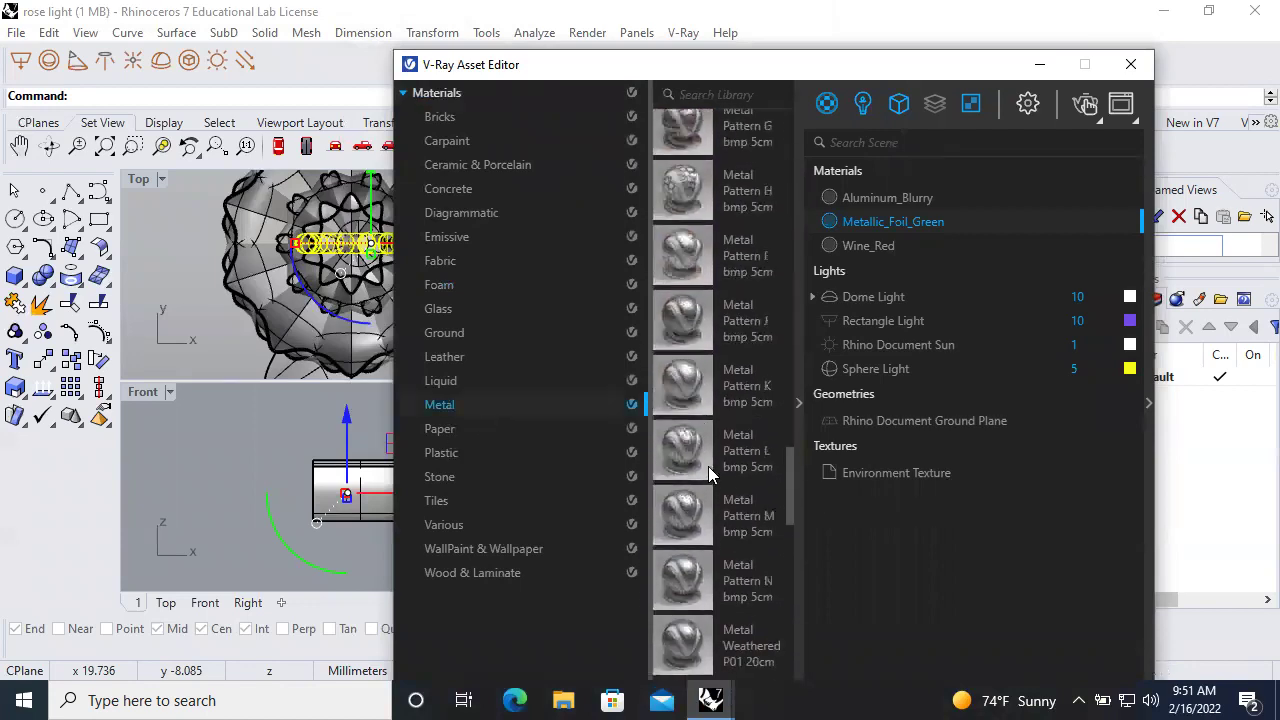
scroll(708, 466, down, 5)
scroll(714, 470, up, 6)
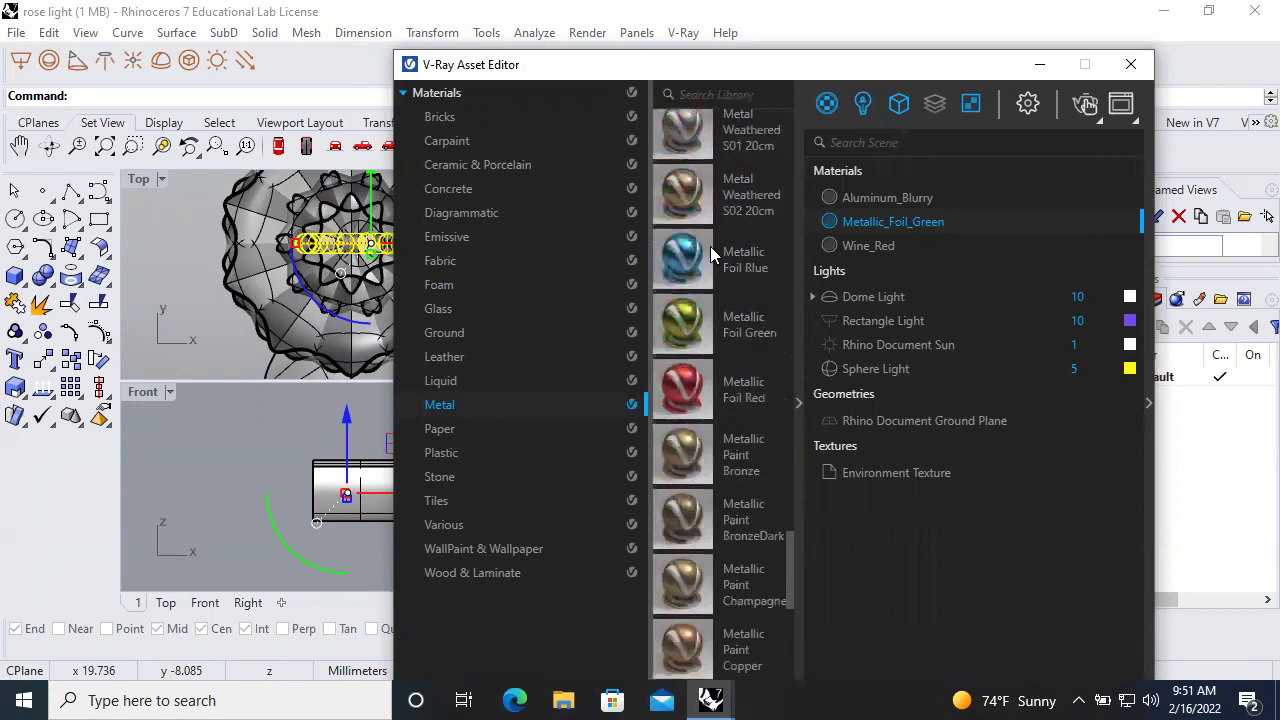
Select the small offshoot on the flower's stem and show the scene and selection options for the library material Metallic Foil Green
drag(776, 70, 358, 30)
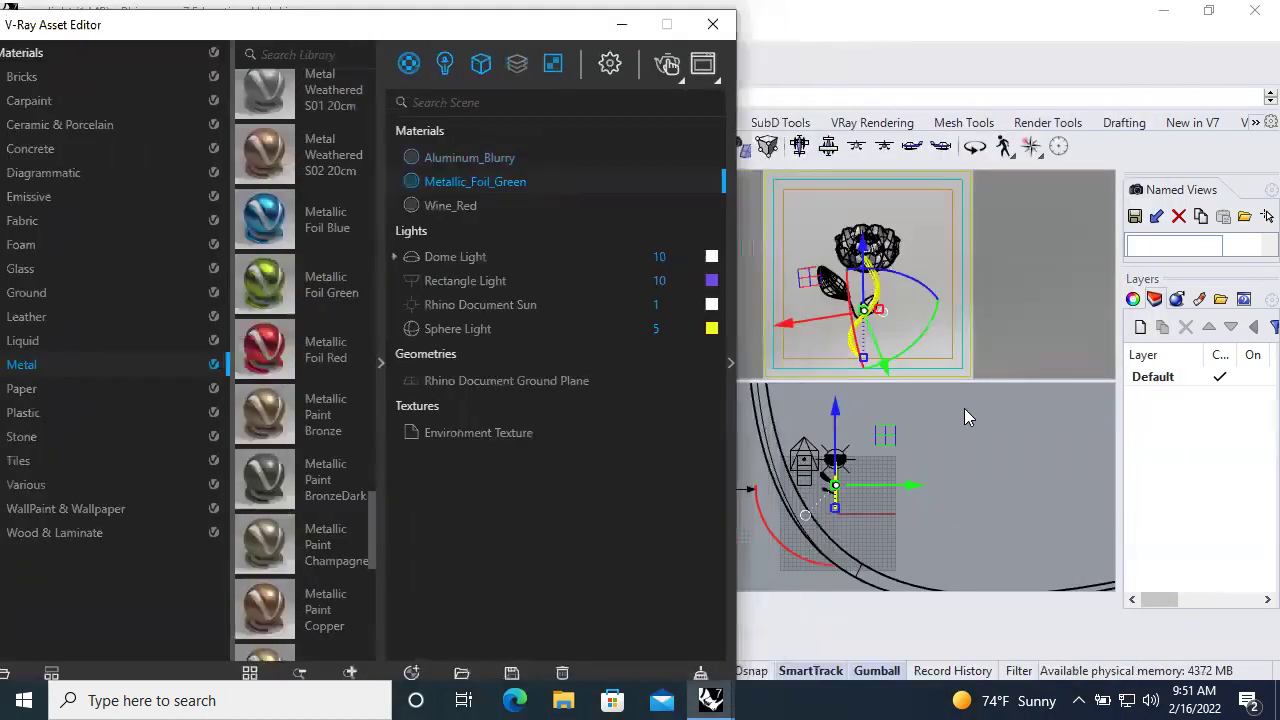
click(868, 492)
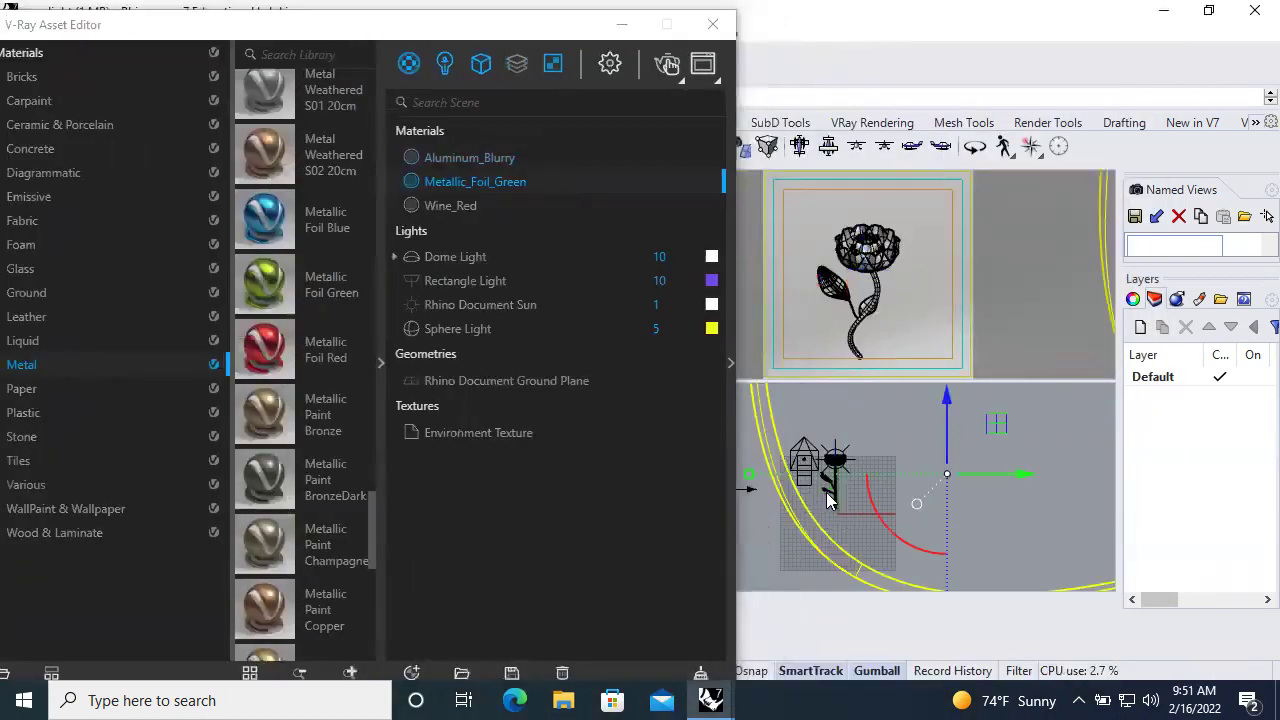
click(826, 492)
click(268, 284)
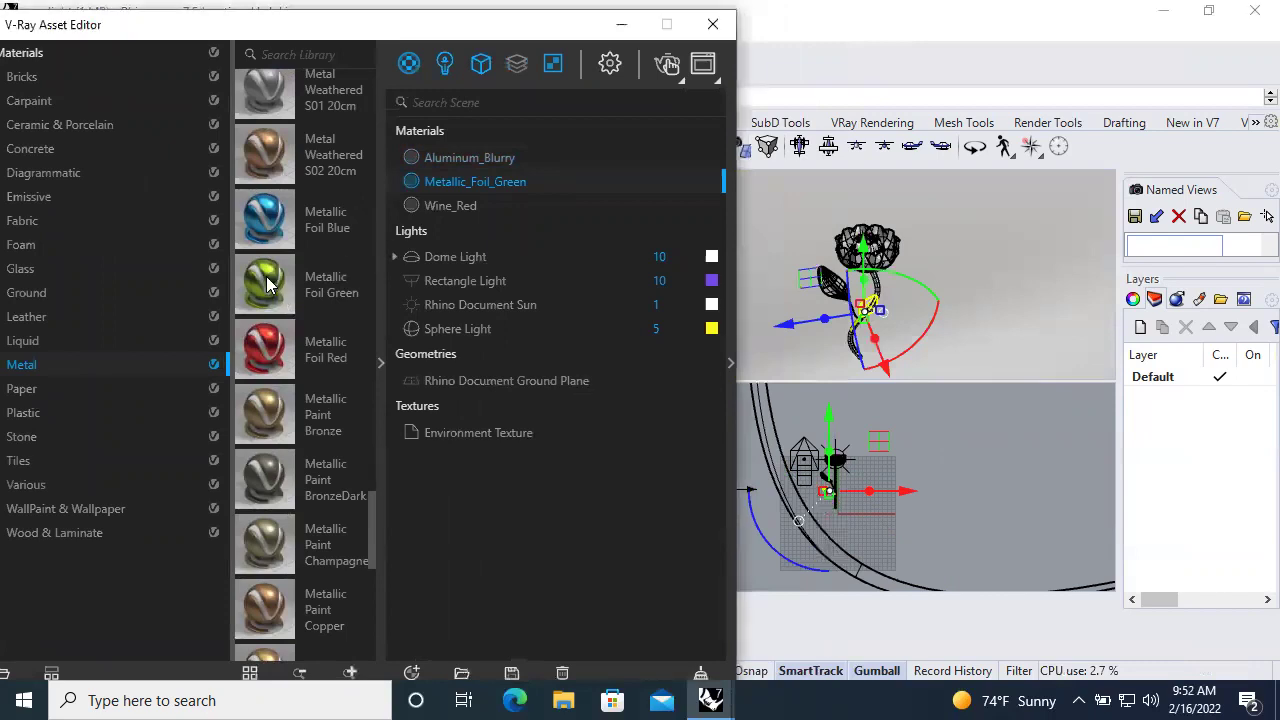
right_click(268, 284)
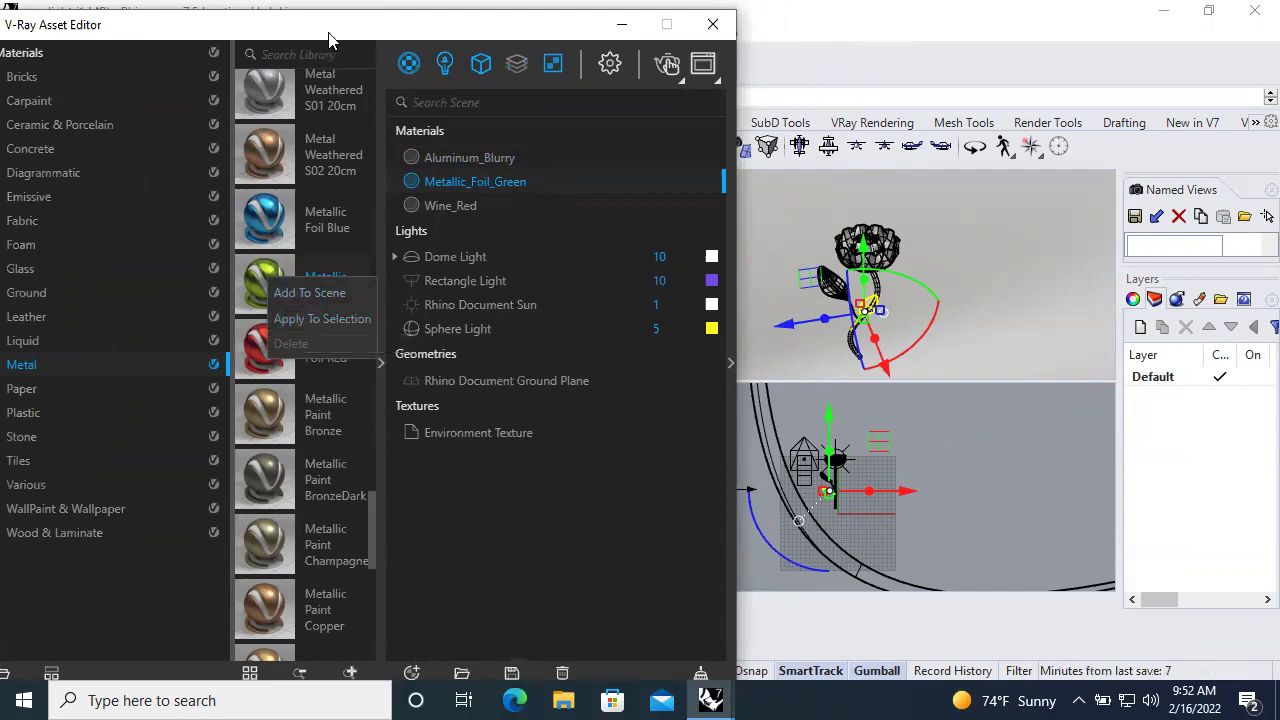
Select the scene material Wine_Red and expand its preview and V-Ray material settings
click(456, 207)
click(729, 363)
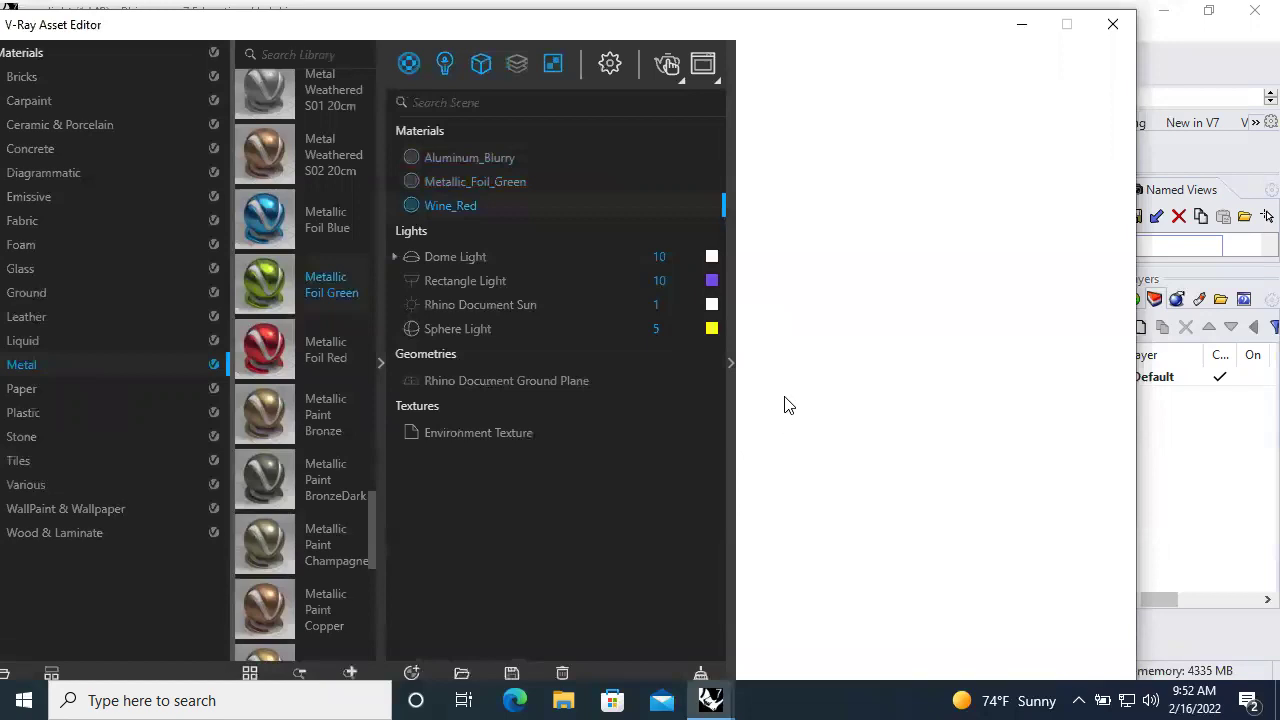
drag(793, 38, 616, 38)
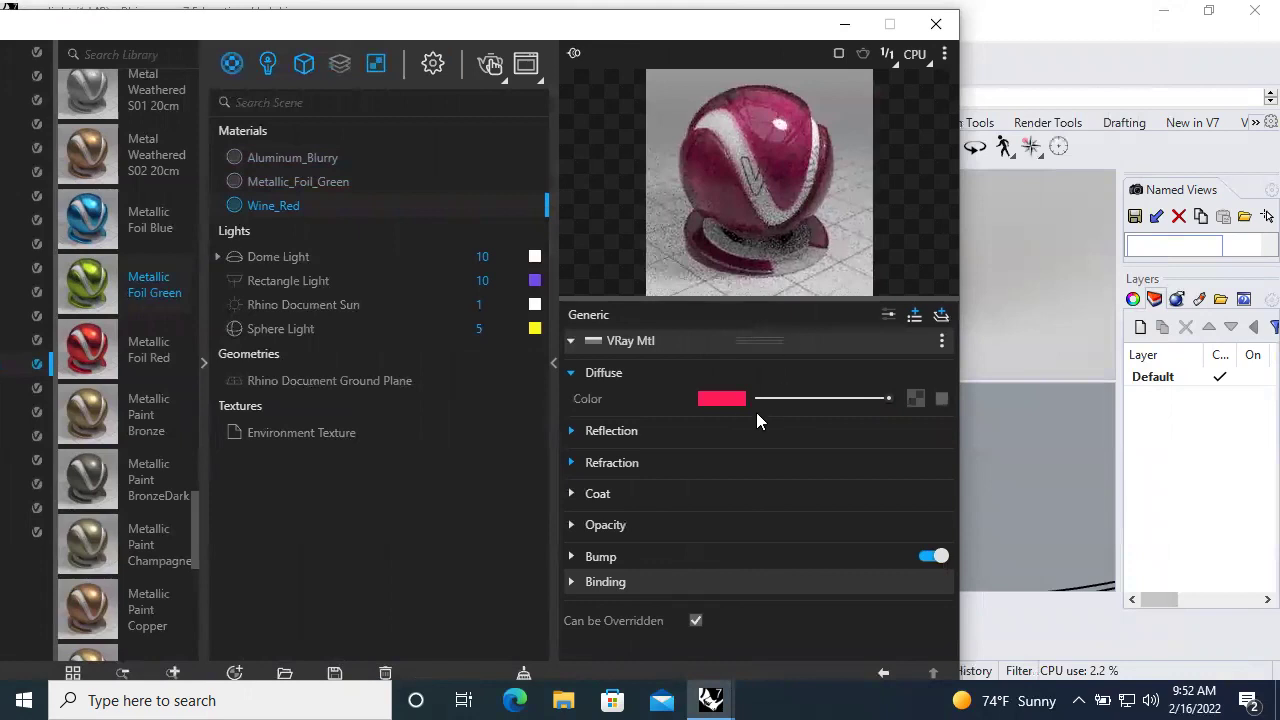
mouse_move(730, 398)
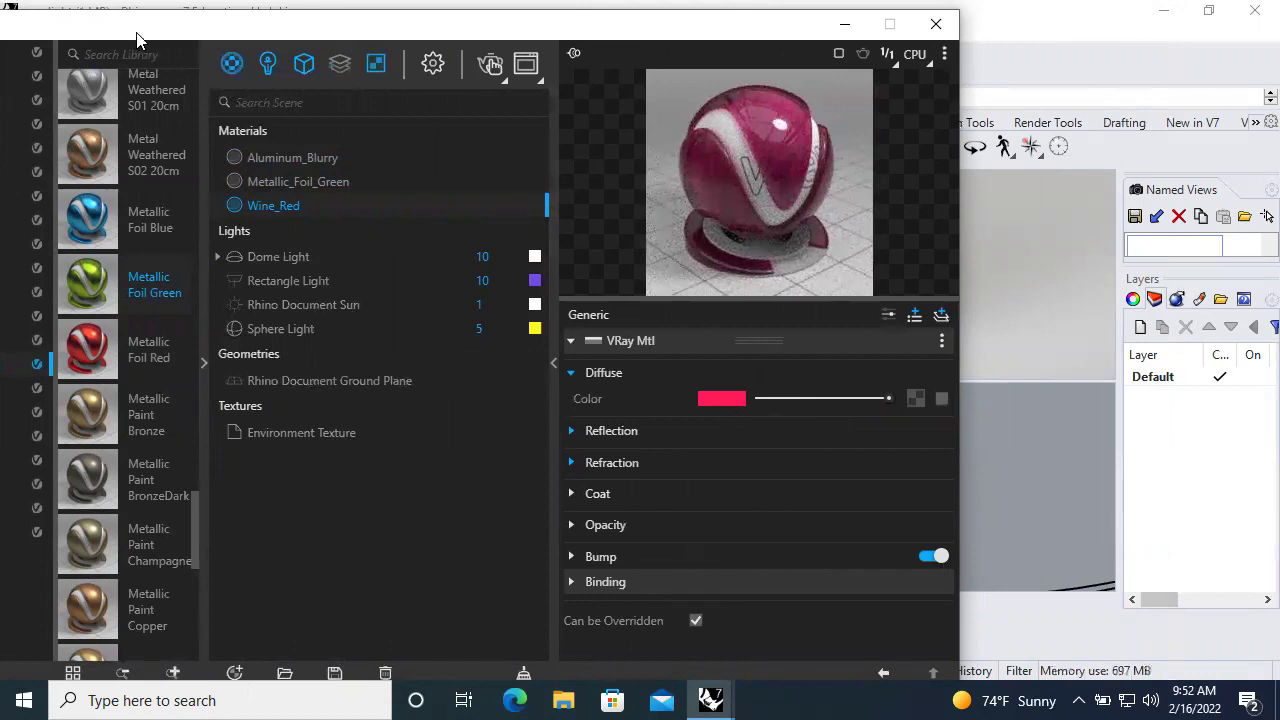
Add the Wine Red material from the library's Liquid category to the scene
drag(137, 39, 259, 30)
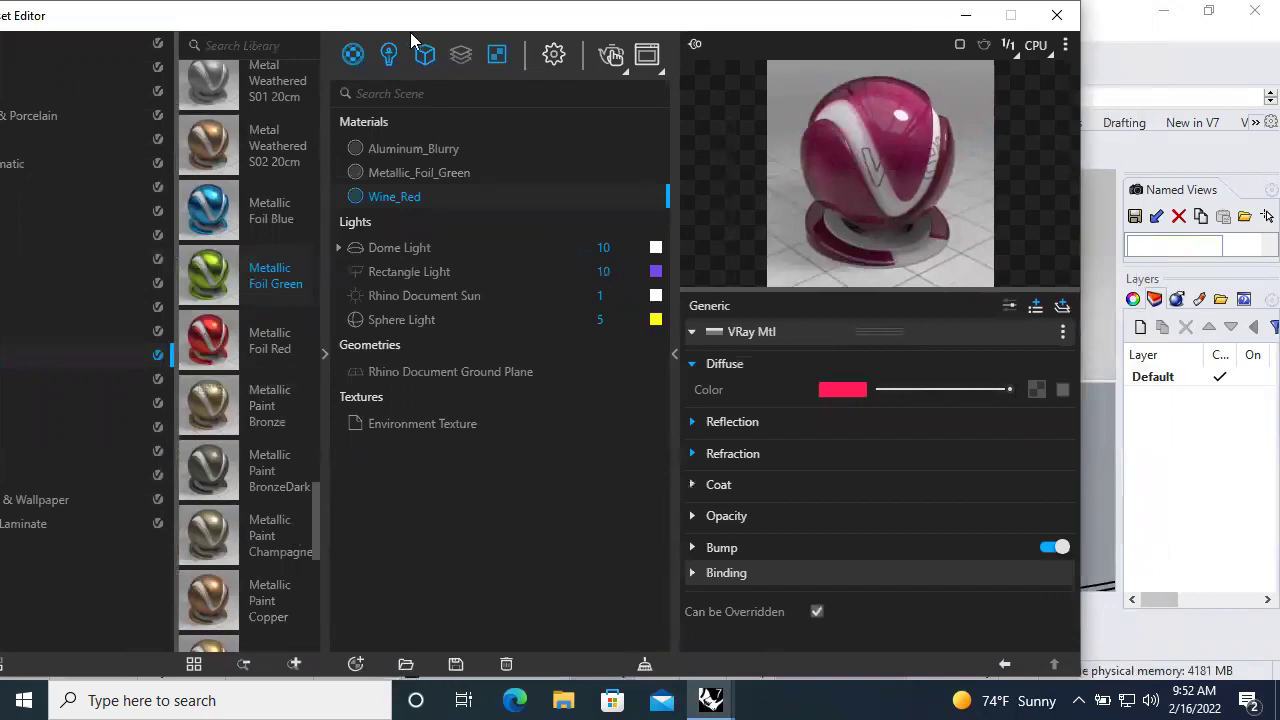
drag(398, 16, 591, 20)
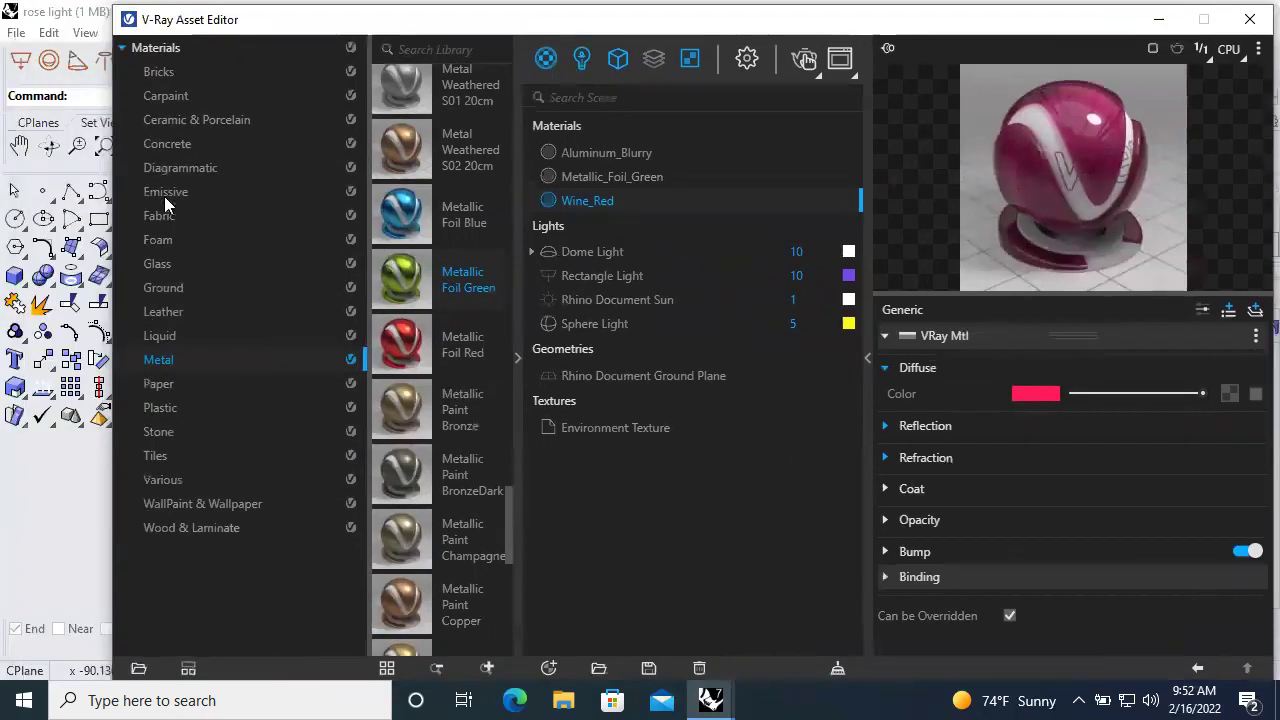
click(160, 336)
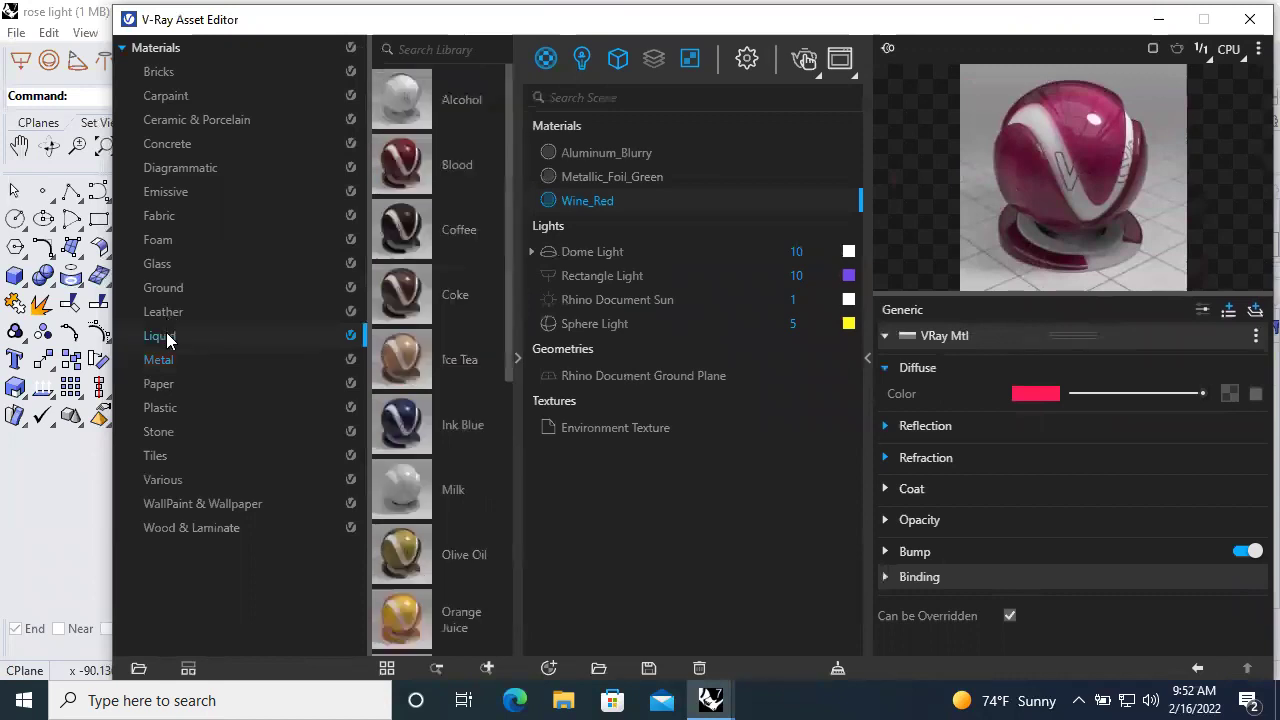
scroll(408, 296, down, 5)
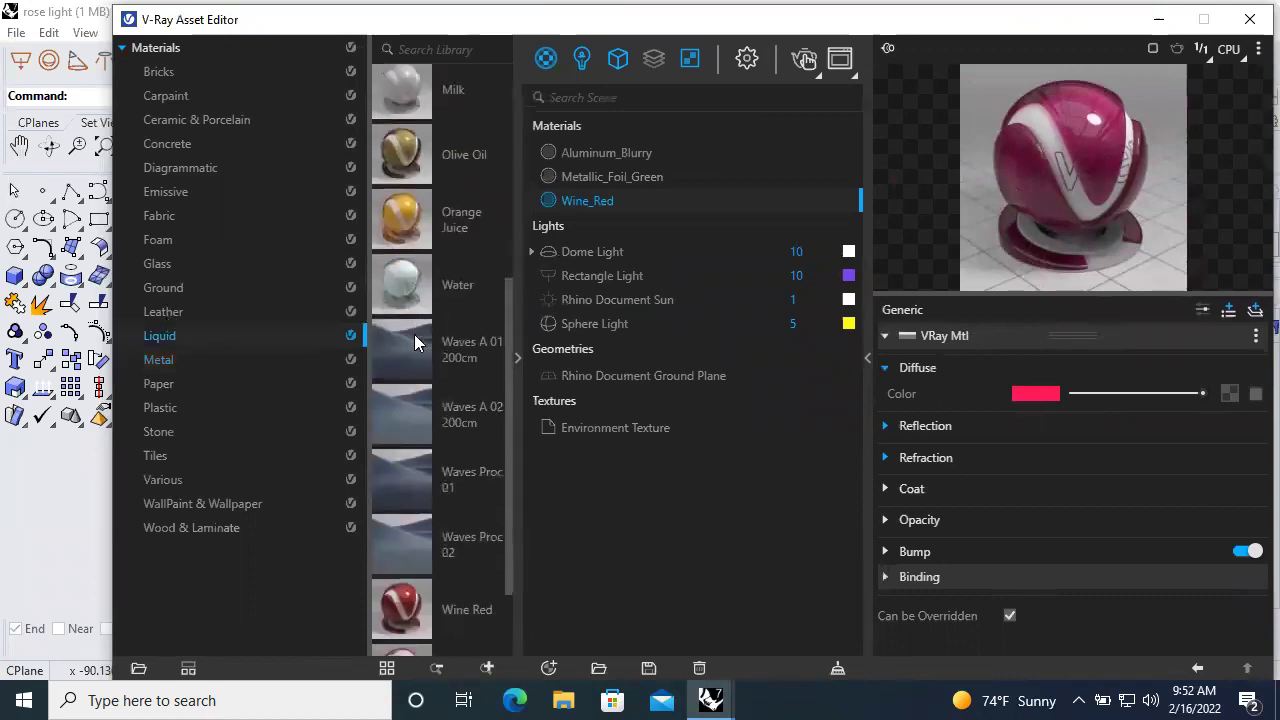
right_click(402, 494)
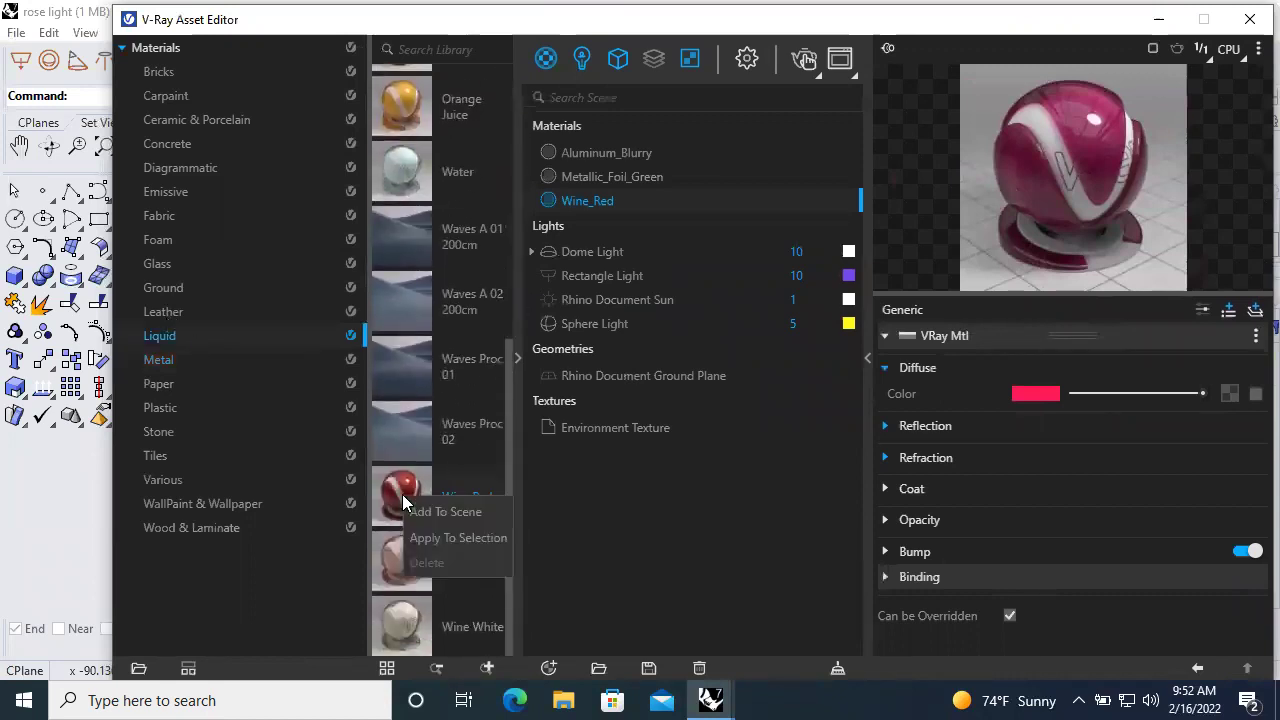
click(422, 509)
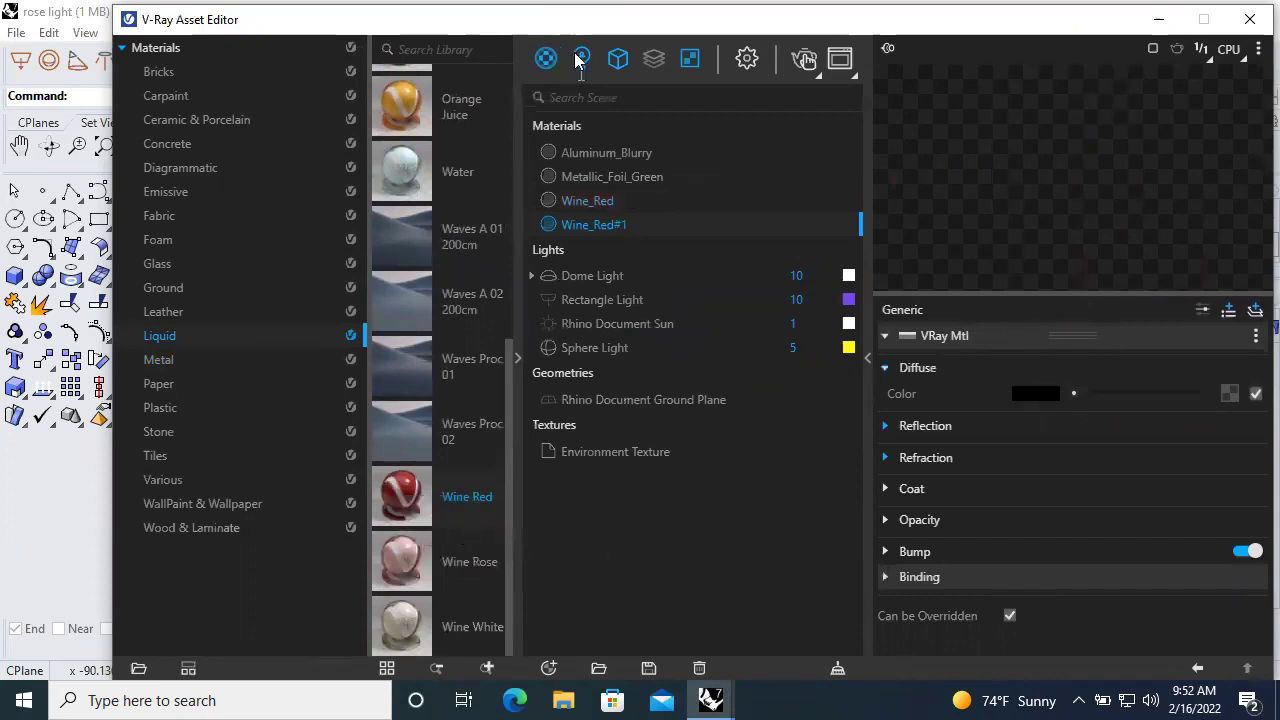
Set the original Wine_Red material's diffuse color to a purple-magenta with R 0.809, G 0.154 and B 0.843
drag(606, 32, 453, 48)
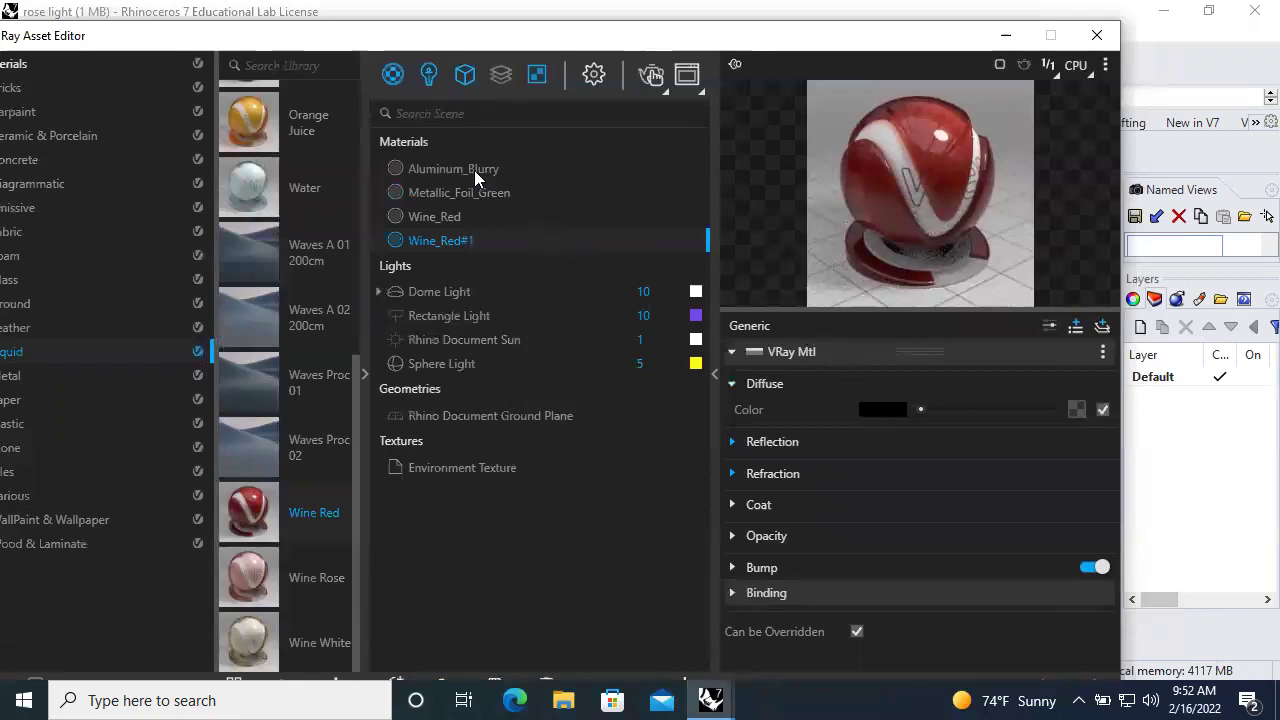
click(455, 218)
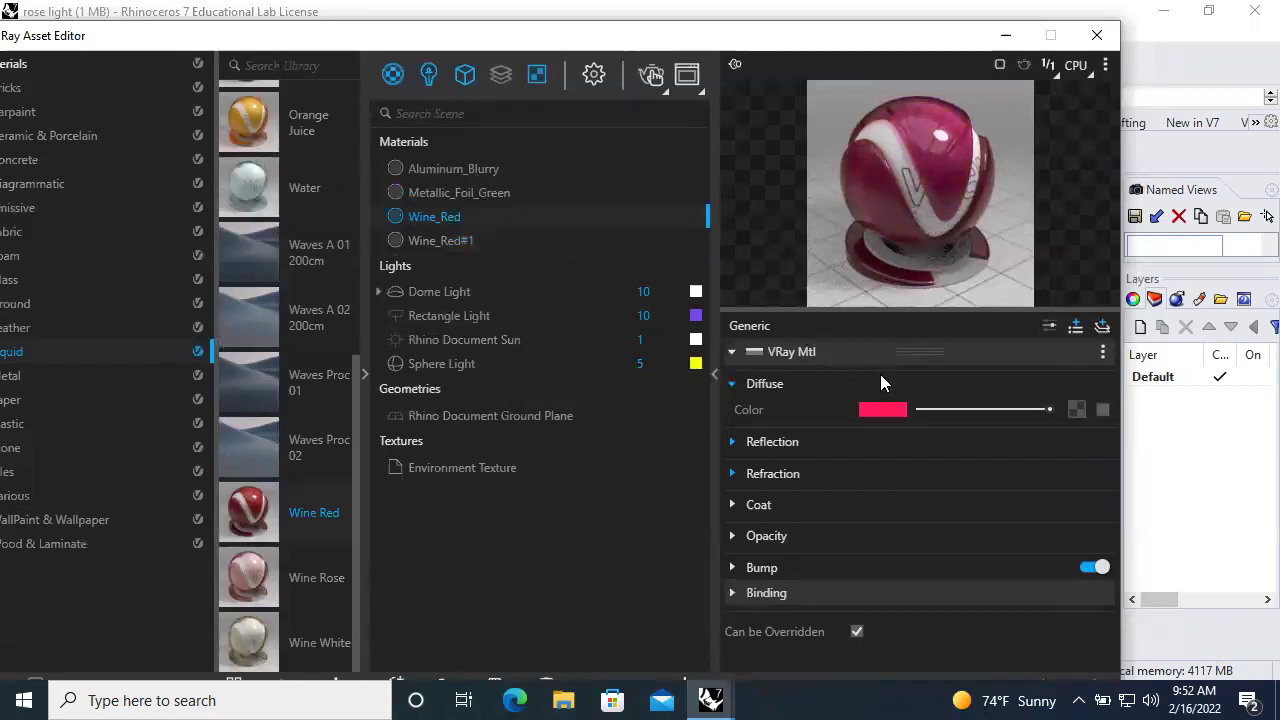
click(882, 410)
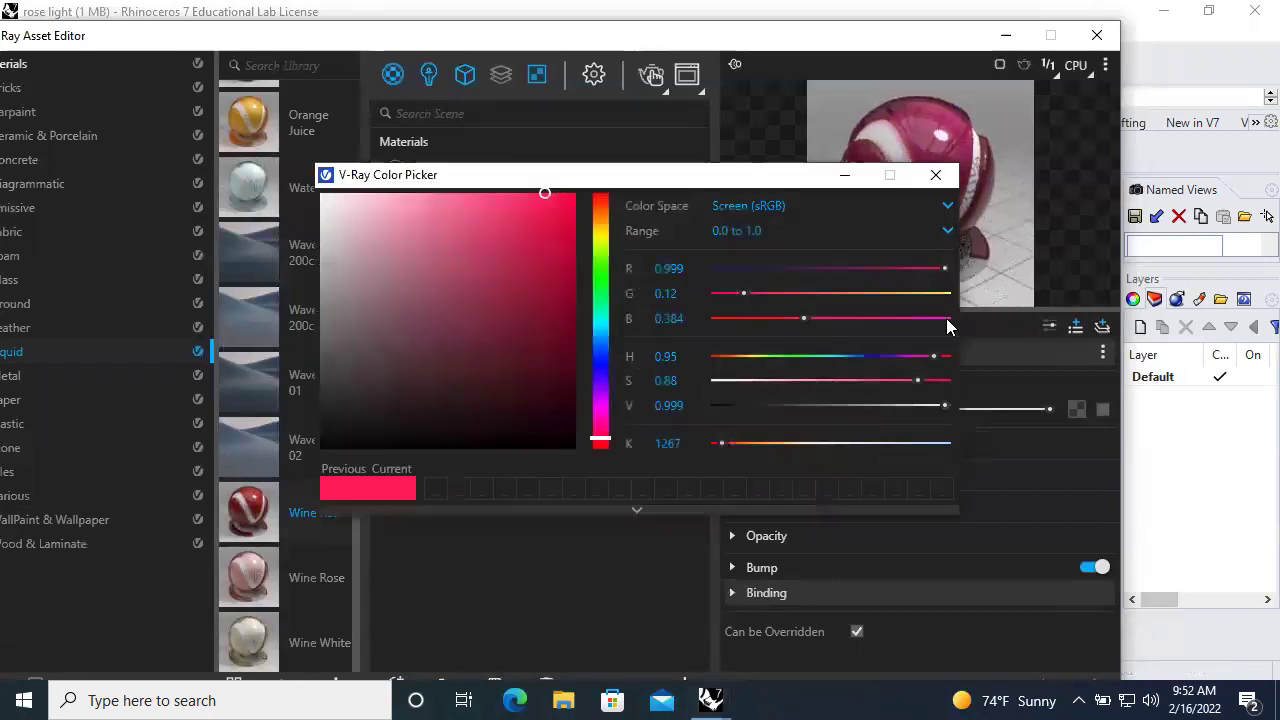
mouse_move(546, 190)
mouse_down()
mouse_move(572, 200)
mouse_move(516, 196)
mouse_up()
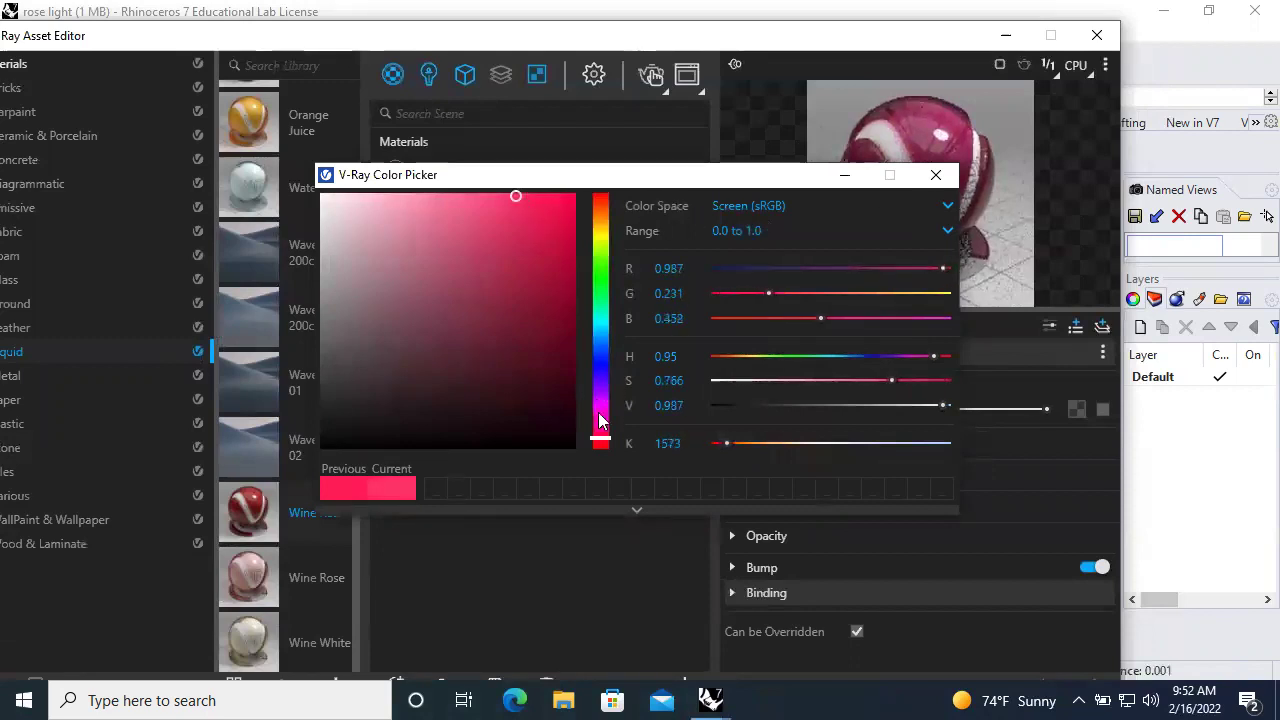
drag(600, 440, 603, 406)
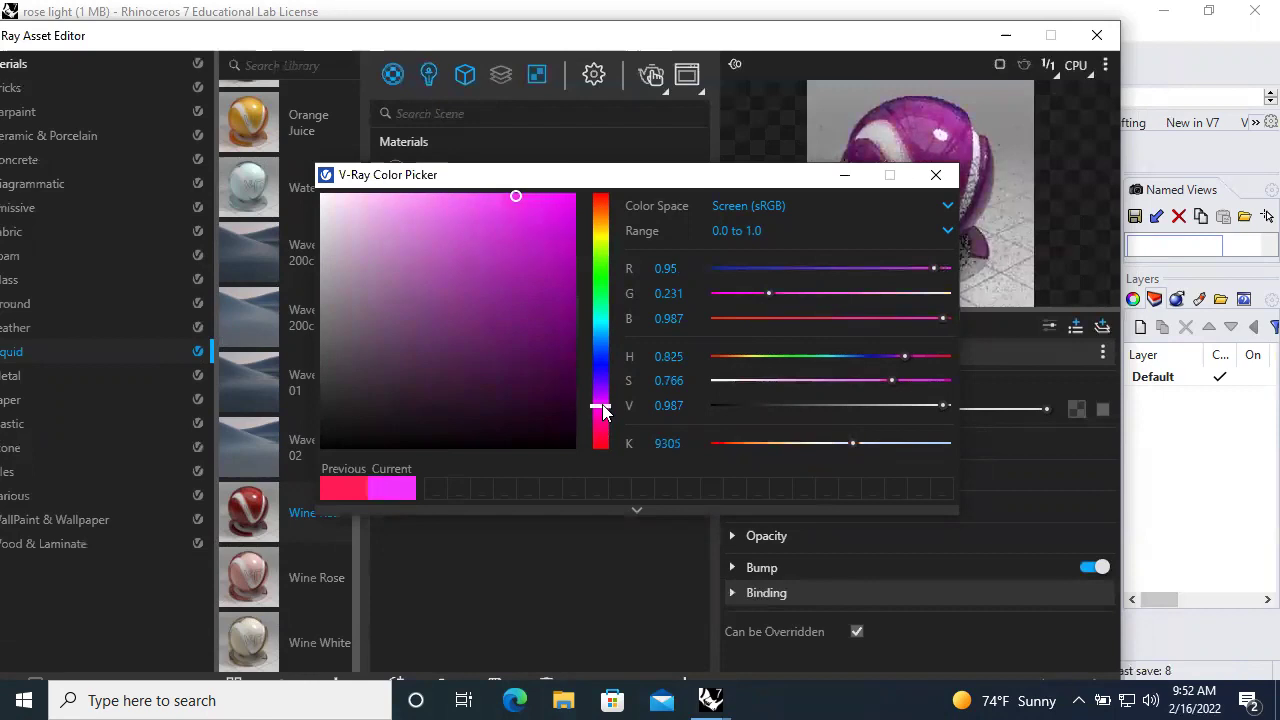
click(529, 233)
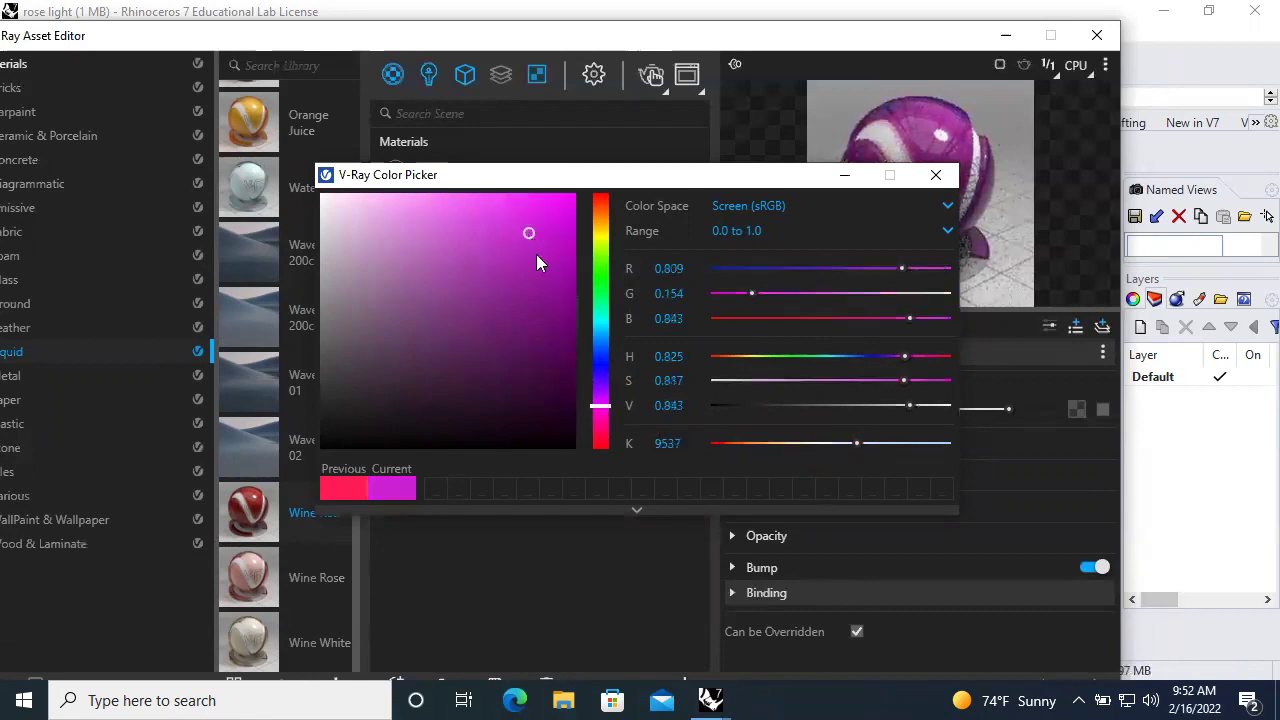
click(935, 175)
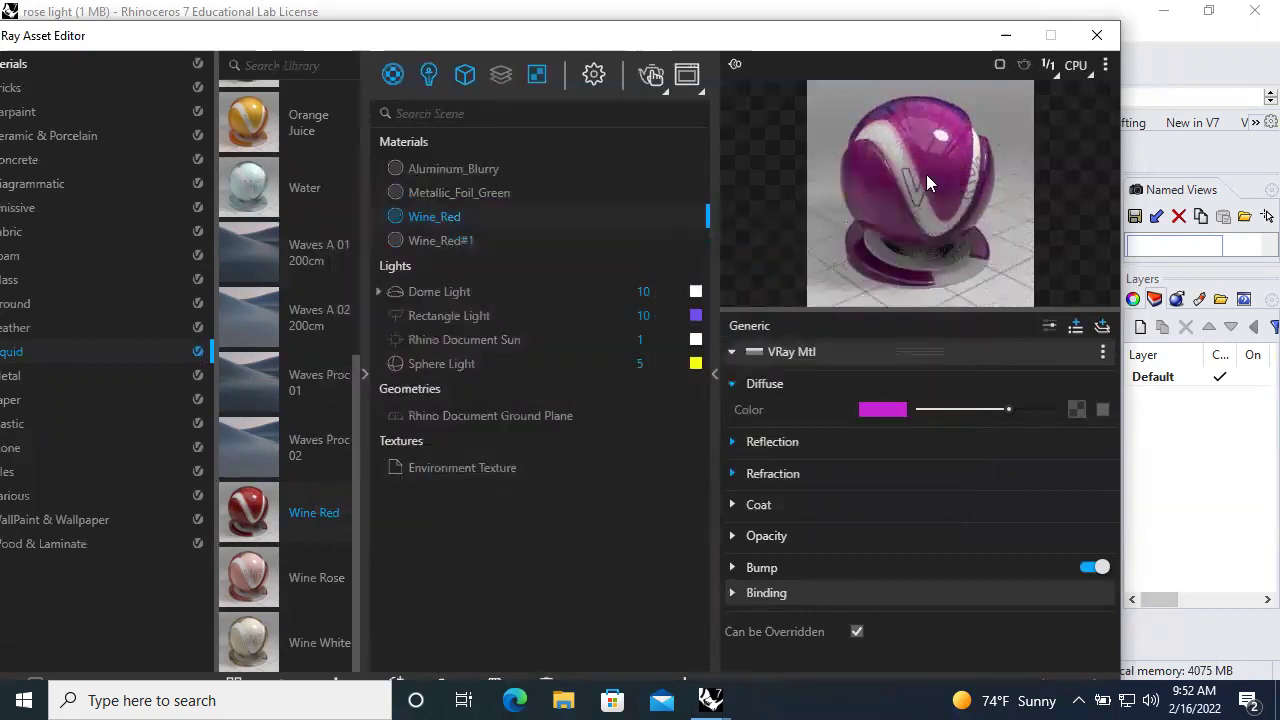
Set Wine_Red's reflection color to a saturated blue with R 0.262, G 0.112 and B 0.96
drag(843, 48, 607, 33)
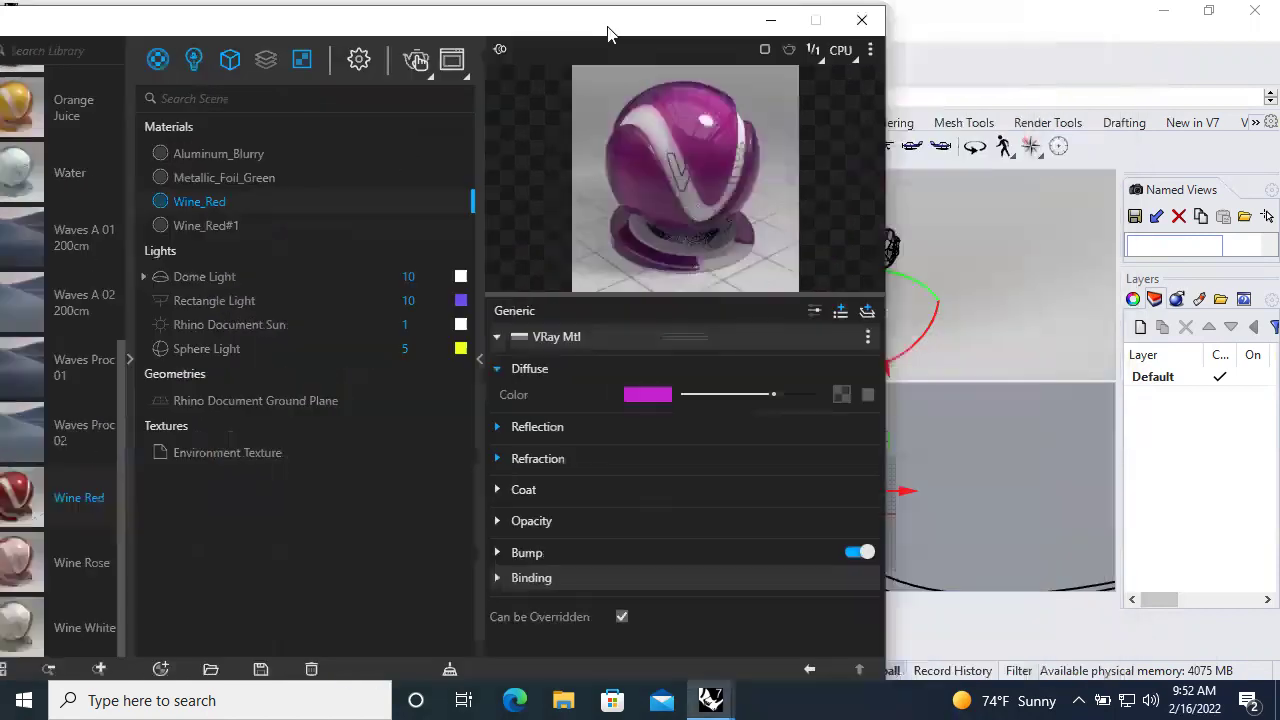
click(496, 458)
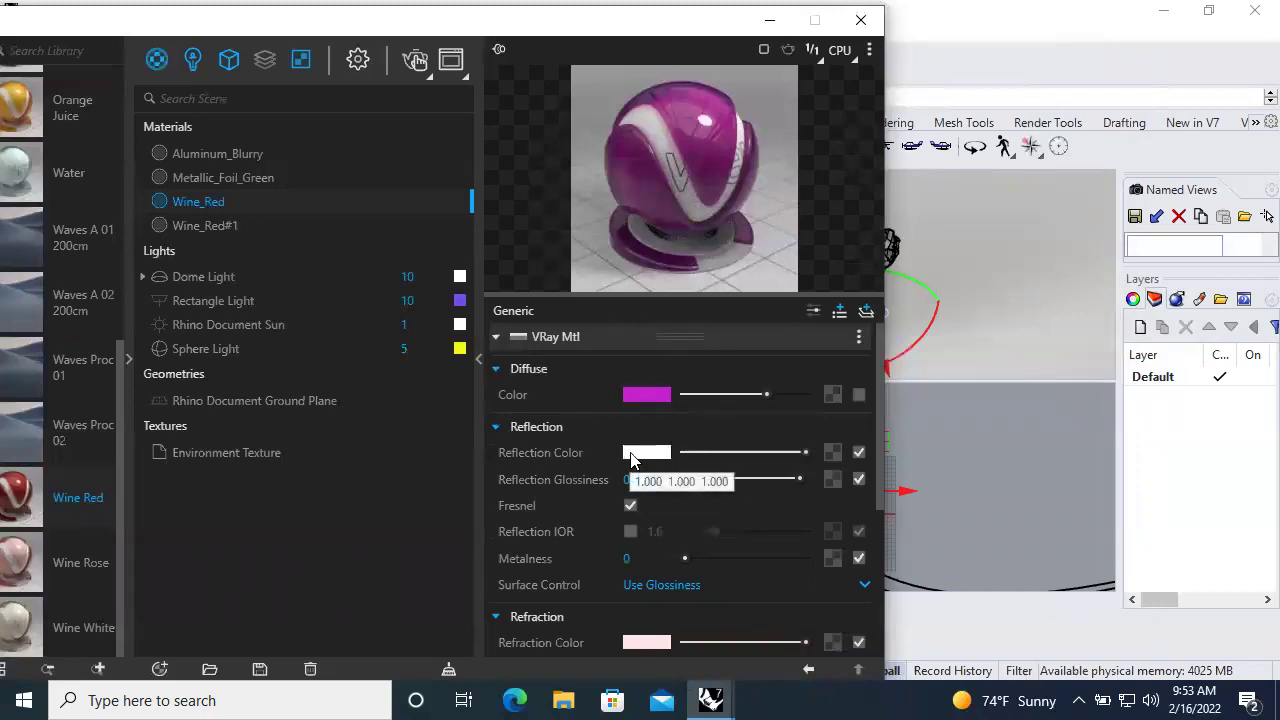
click(632, 452)
drag(601, 432, 602, 377)
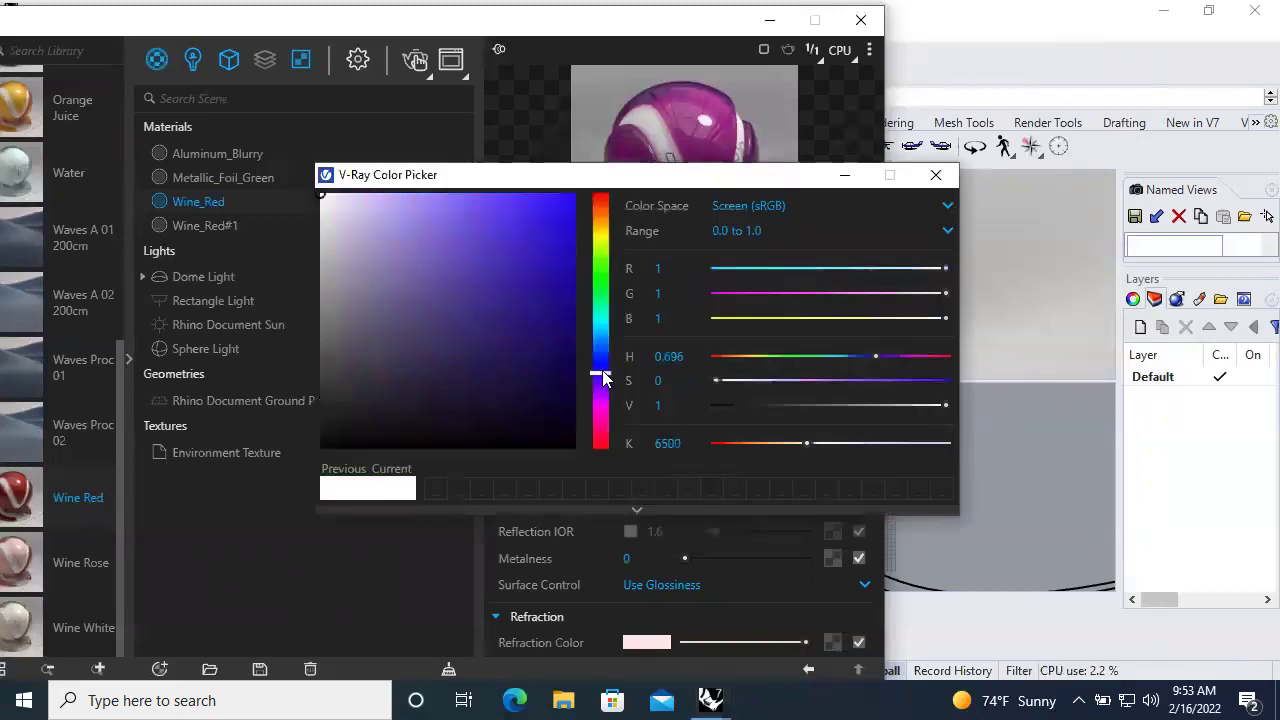
mouse_move(727, 174)
mouse_down()
mouse_move(588, 340)
mouse_move(741, 163)
mouse_up()
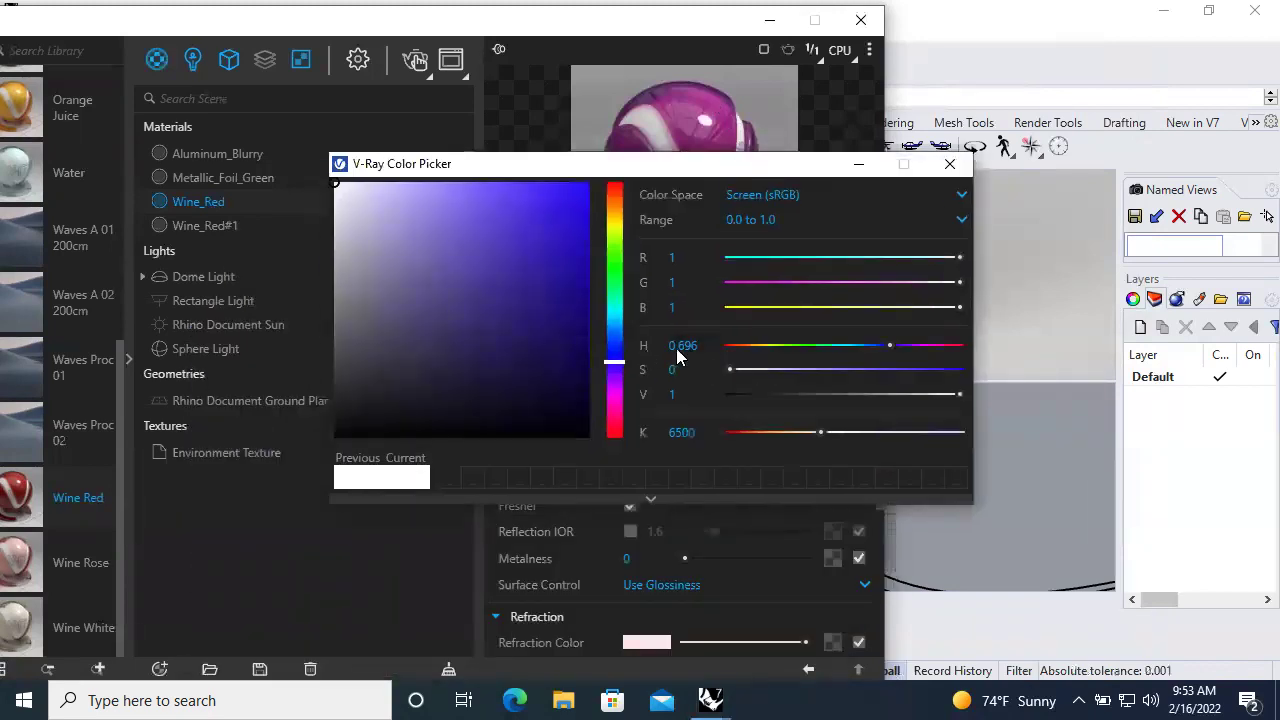
click(560, 193)
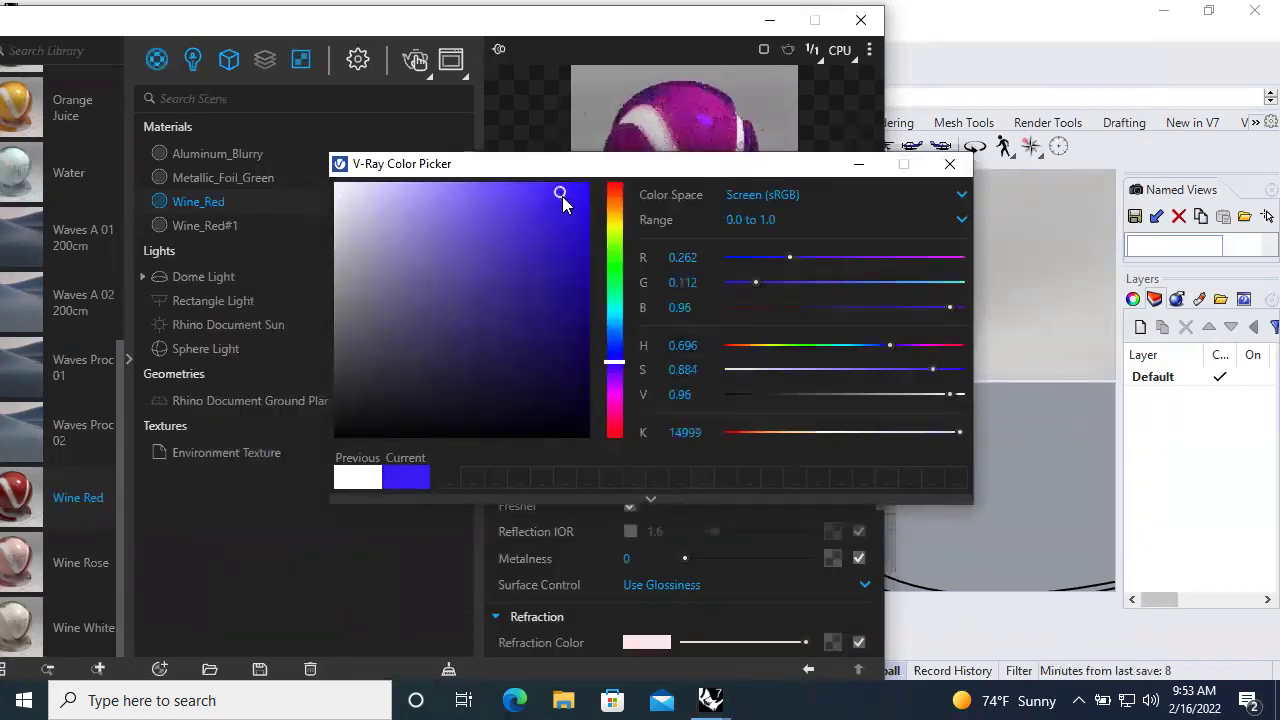
drag(734, 163, 629, 233)
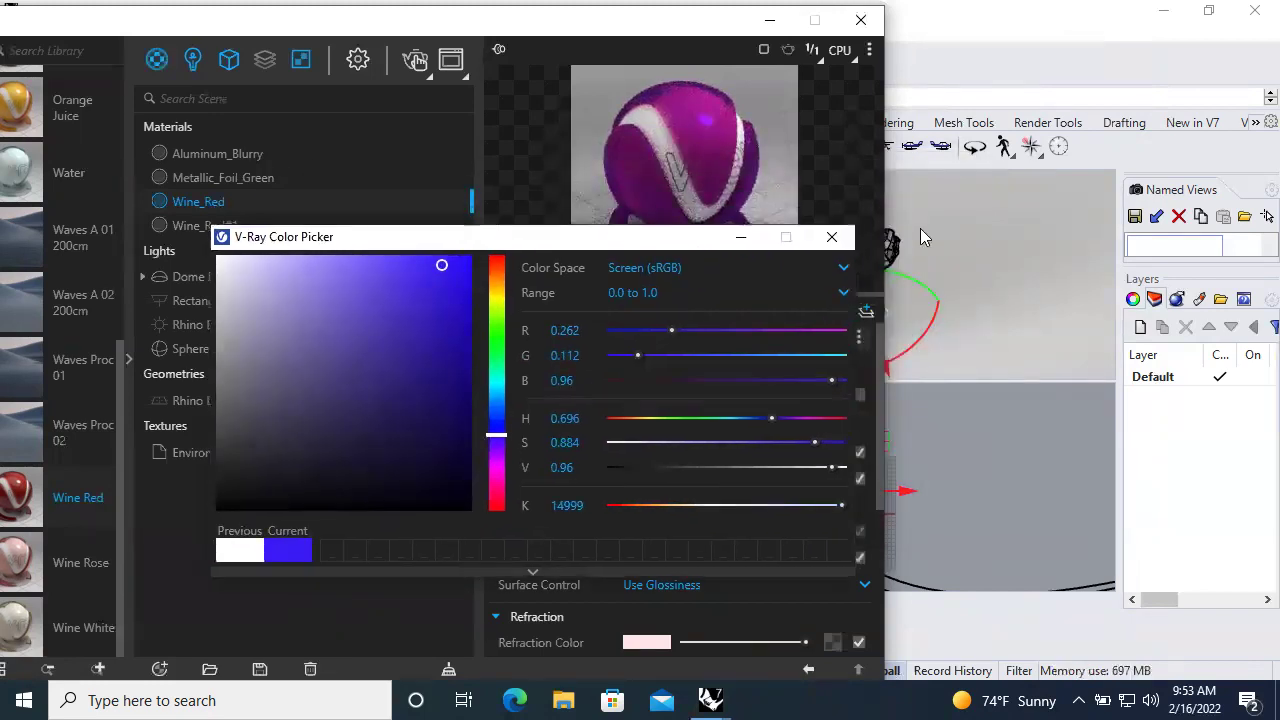
click(831, 237)
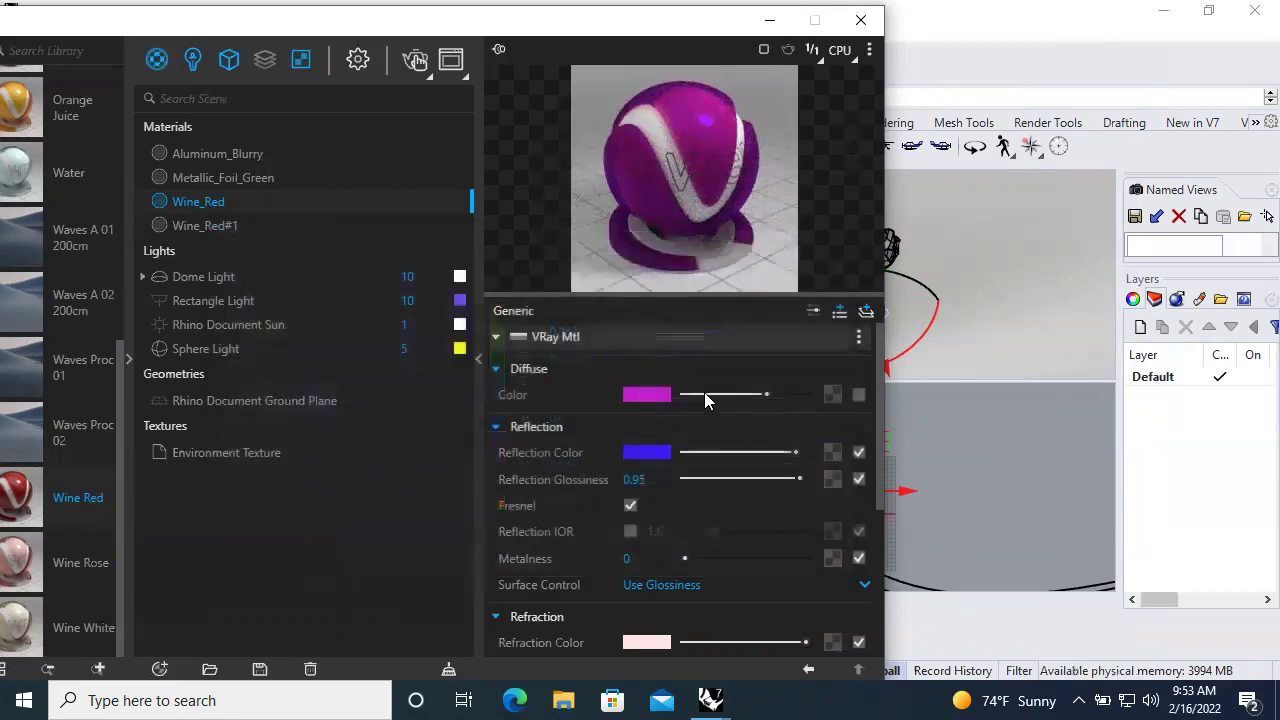
Try a green fog color for Wine_Red's refraction, and settle on a bright magenta with R 0.879, G 0.059 and B 0.902
click(502, 432)
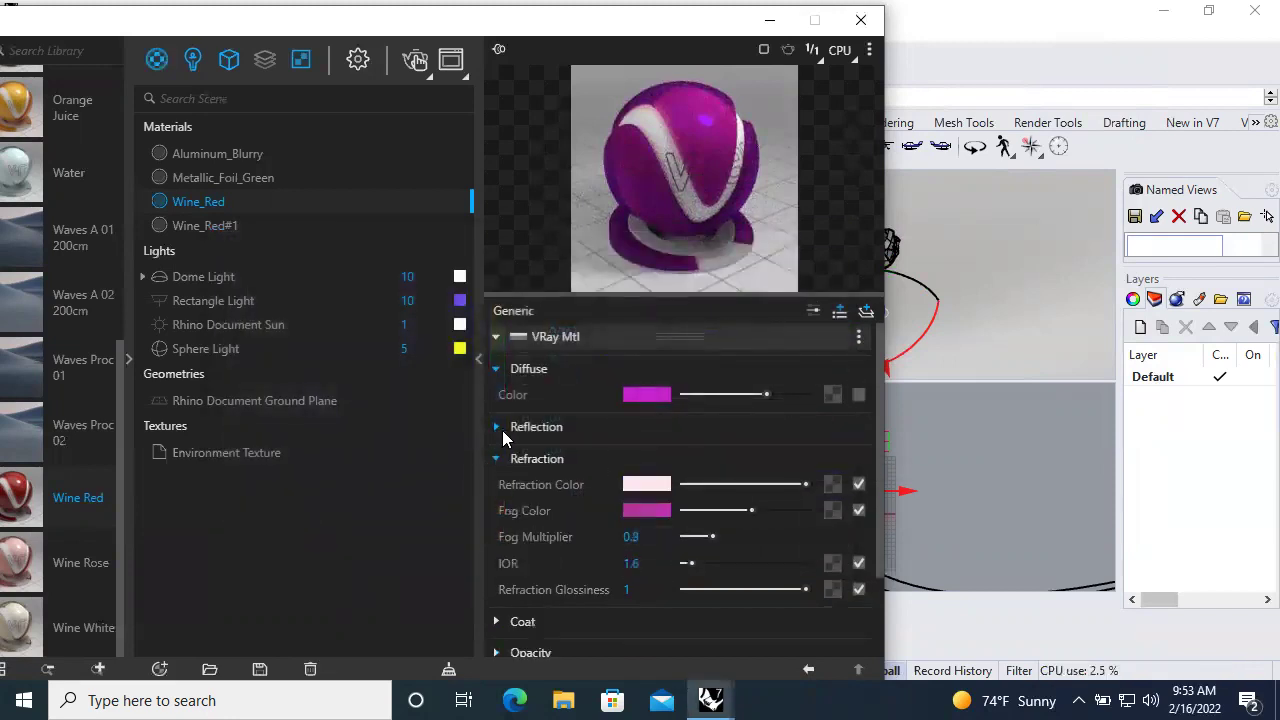
click(644, 511)
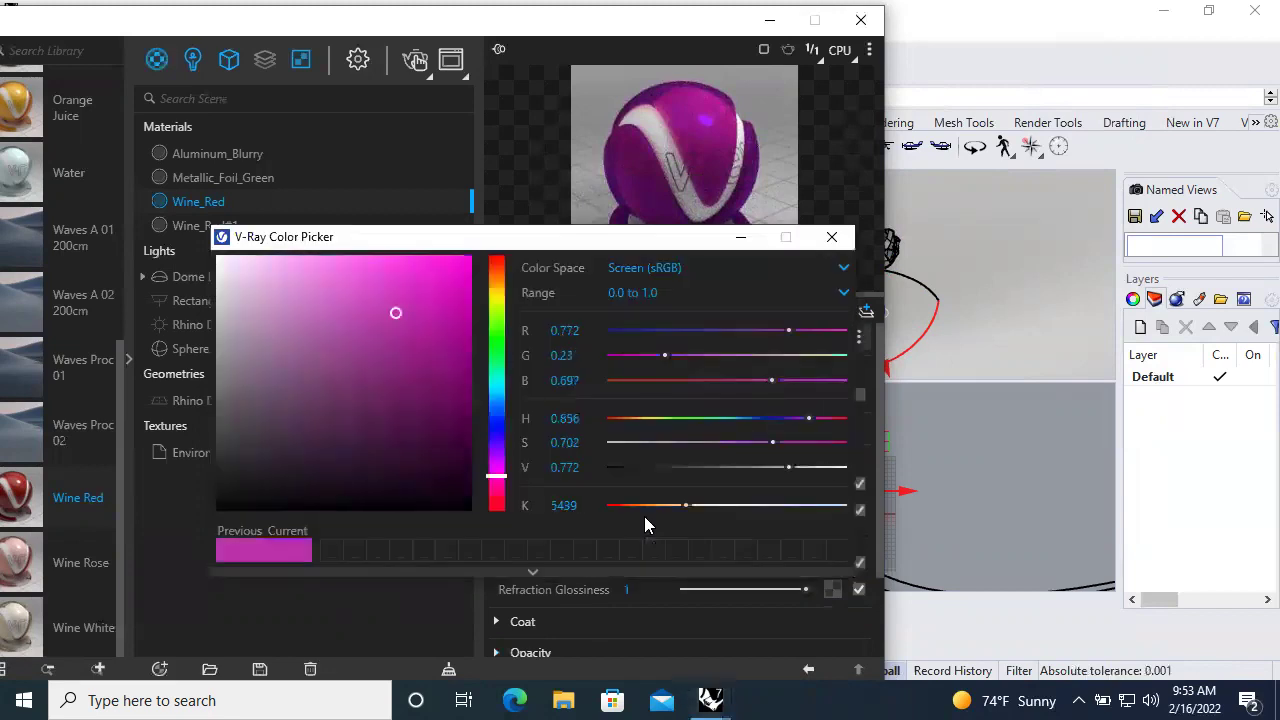
click(497, 340)
click(455, 284)
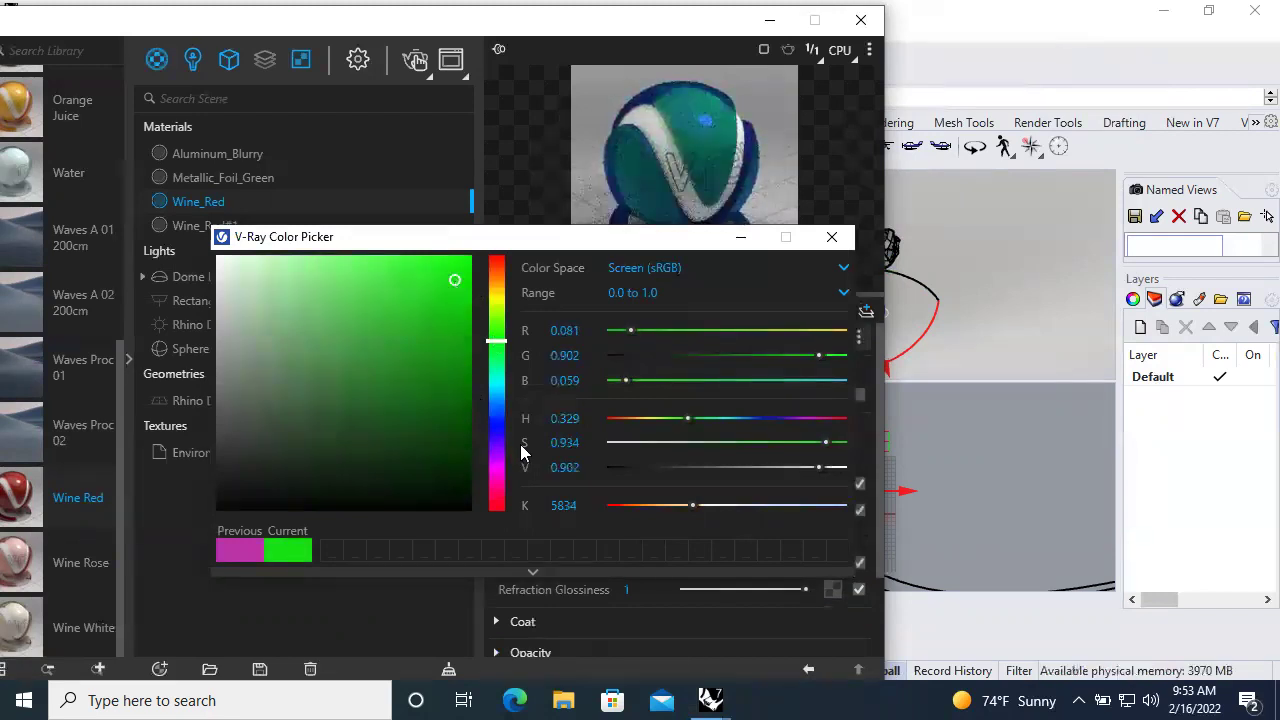
click(494, 469)
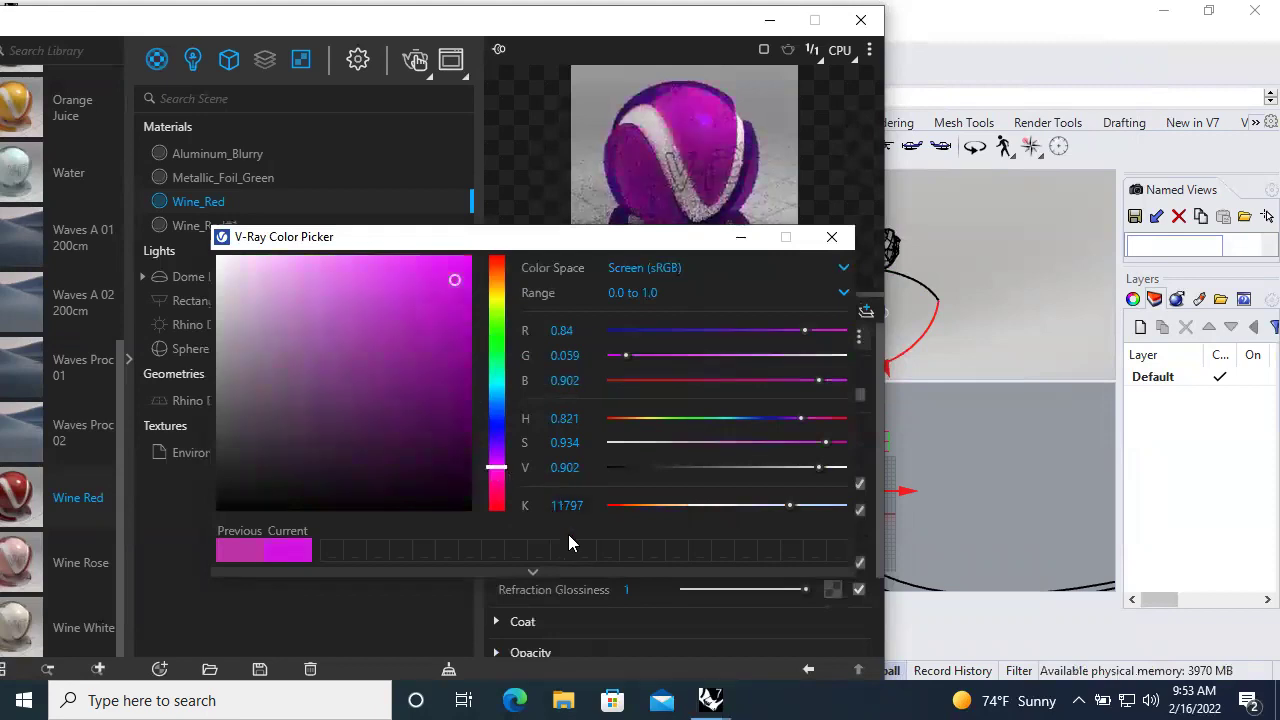
click(495, 471)
click(495, 470)
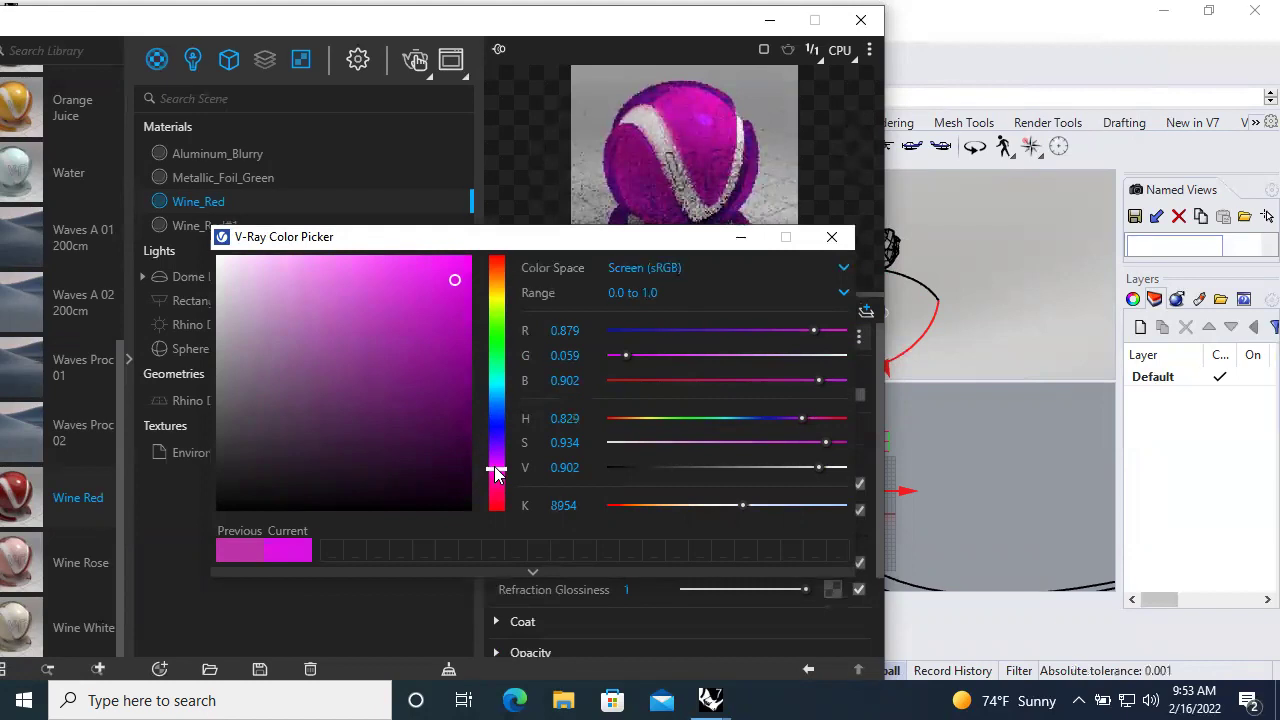
click(832, 238)
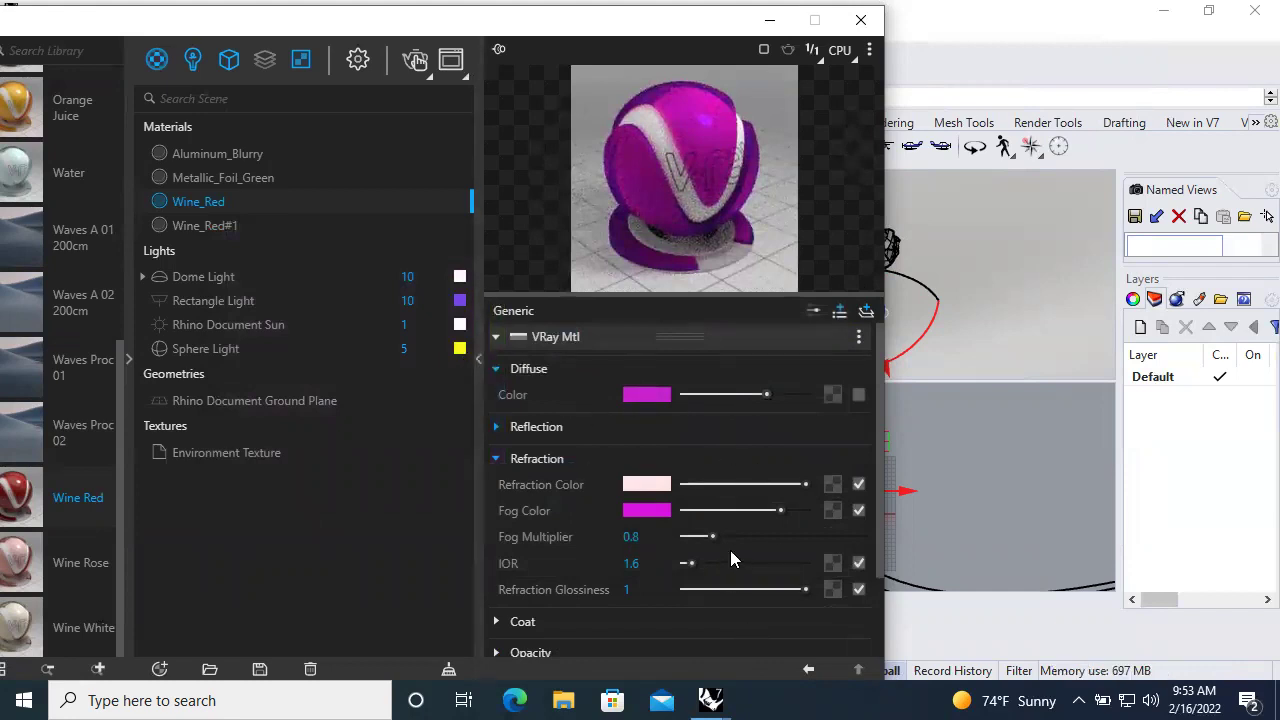
Expand Wine_Red's Bump settings to examine the map mode and amount
scroll(606, 544, down, 2)
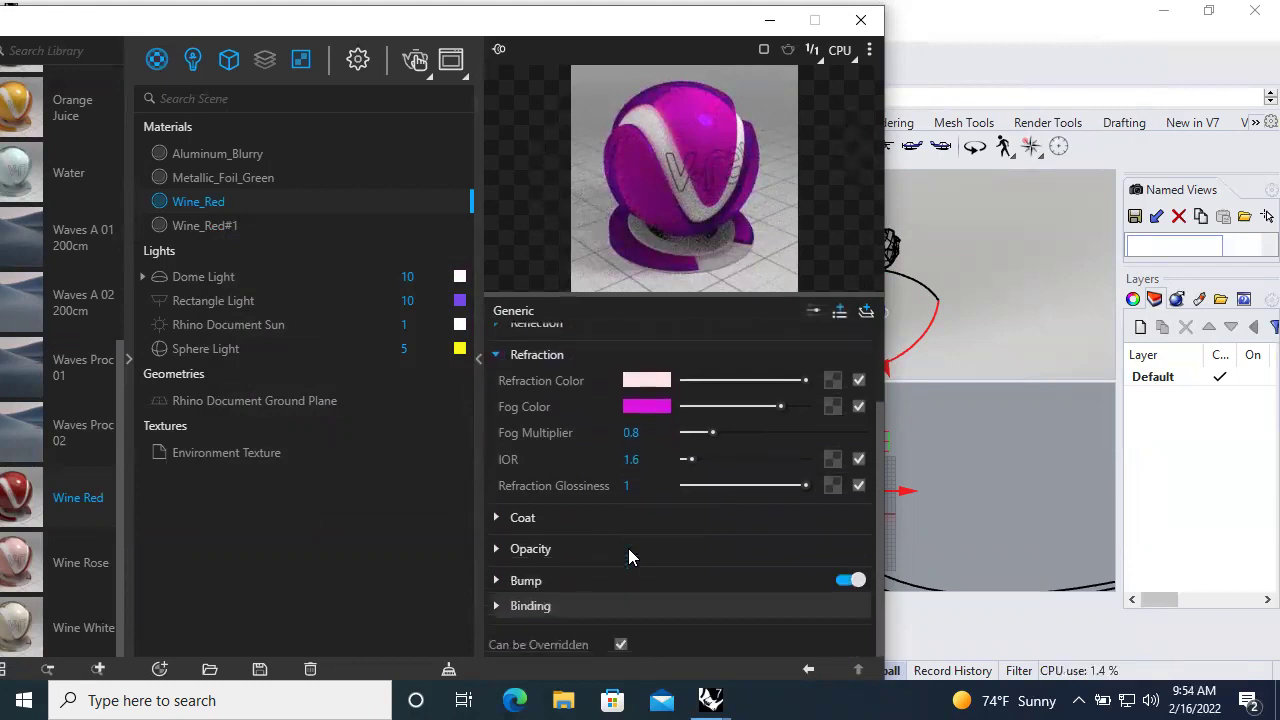
click(499, 582)
scroll(700, 585, down, 1)
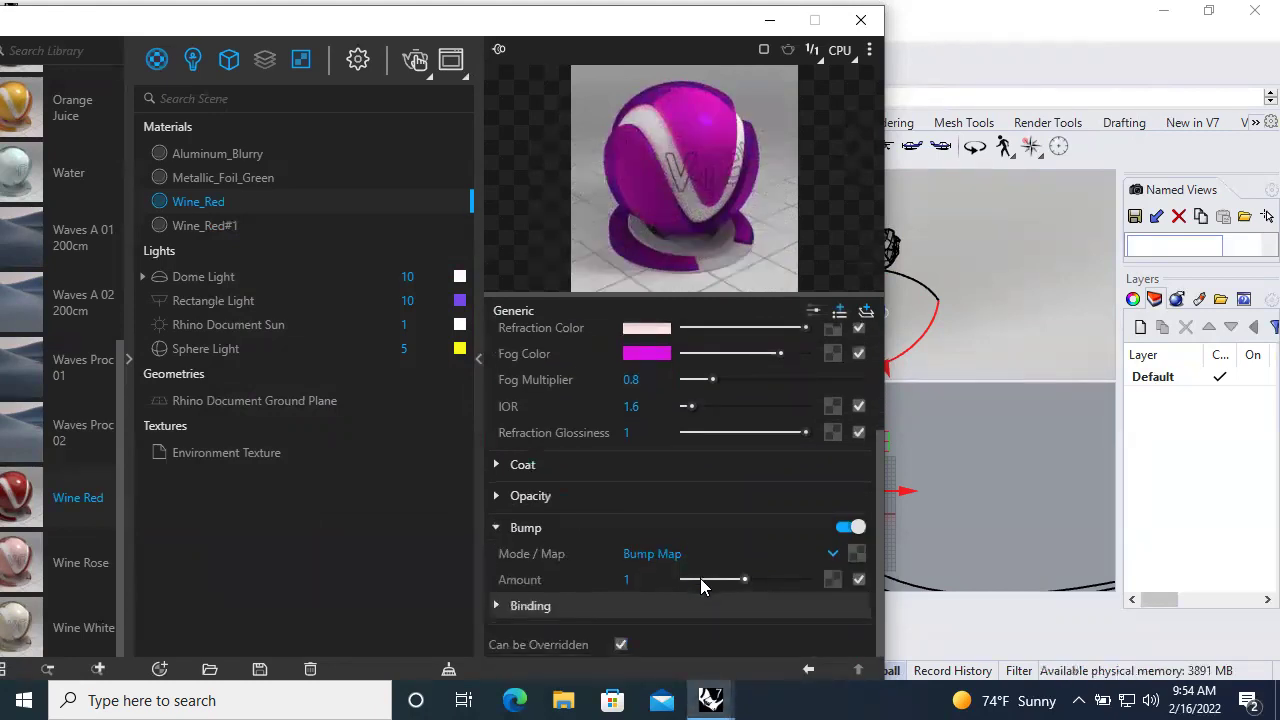
Examine the Dome Light and Sphere Light settings in the Asset Editor and look through the available V-Ray light types
click(860, 22)
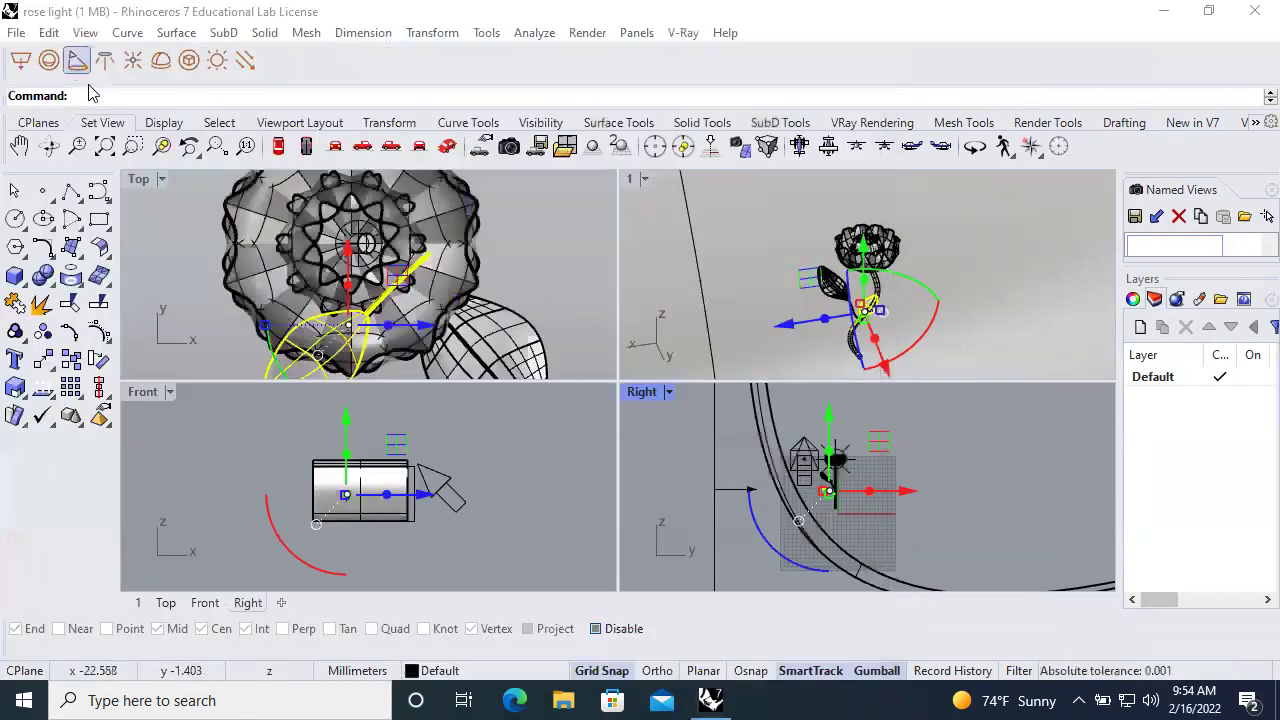
click(680, 33)
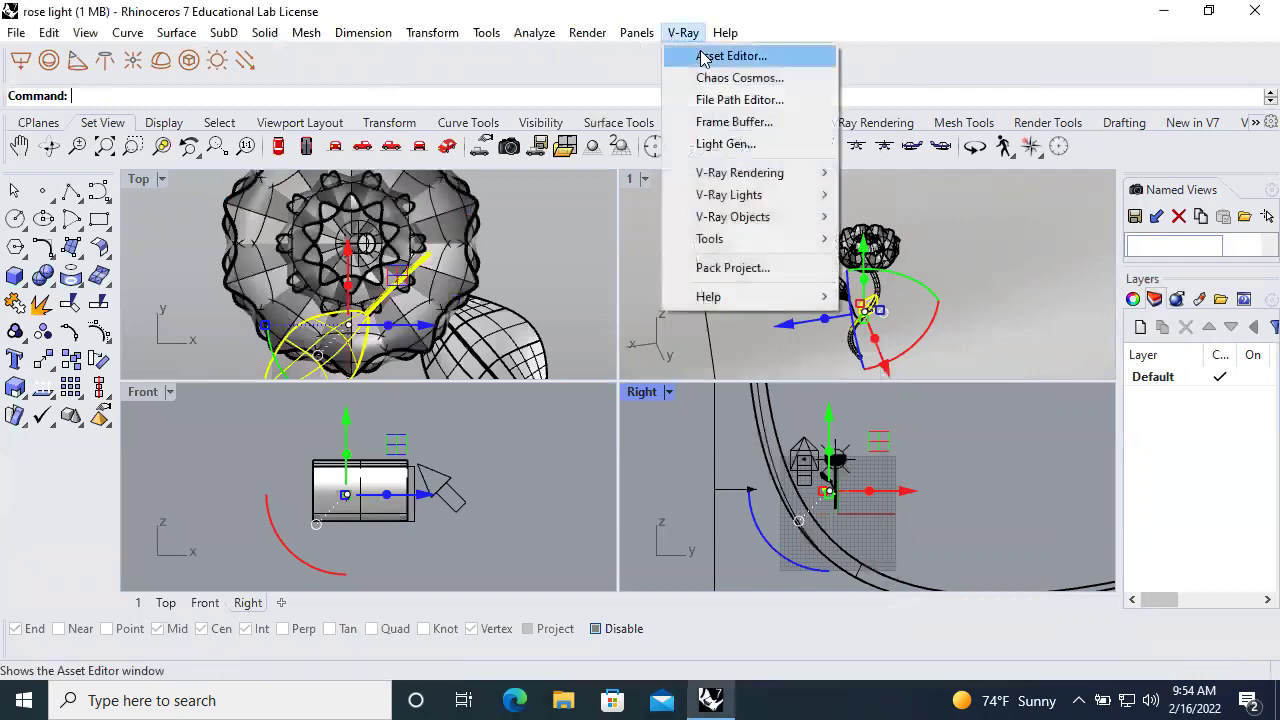
click(718, 55)
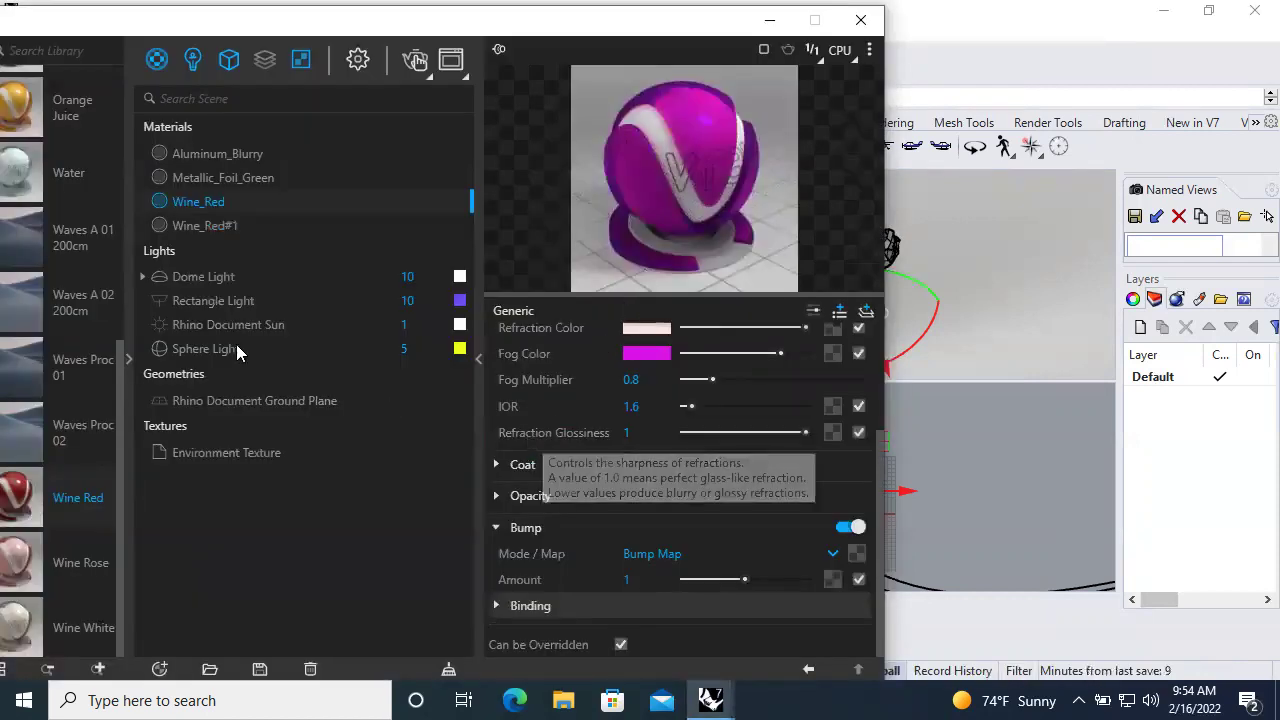
click(208, 278)
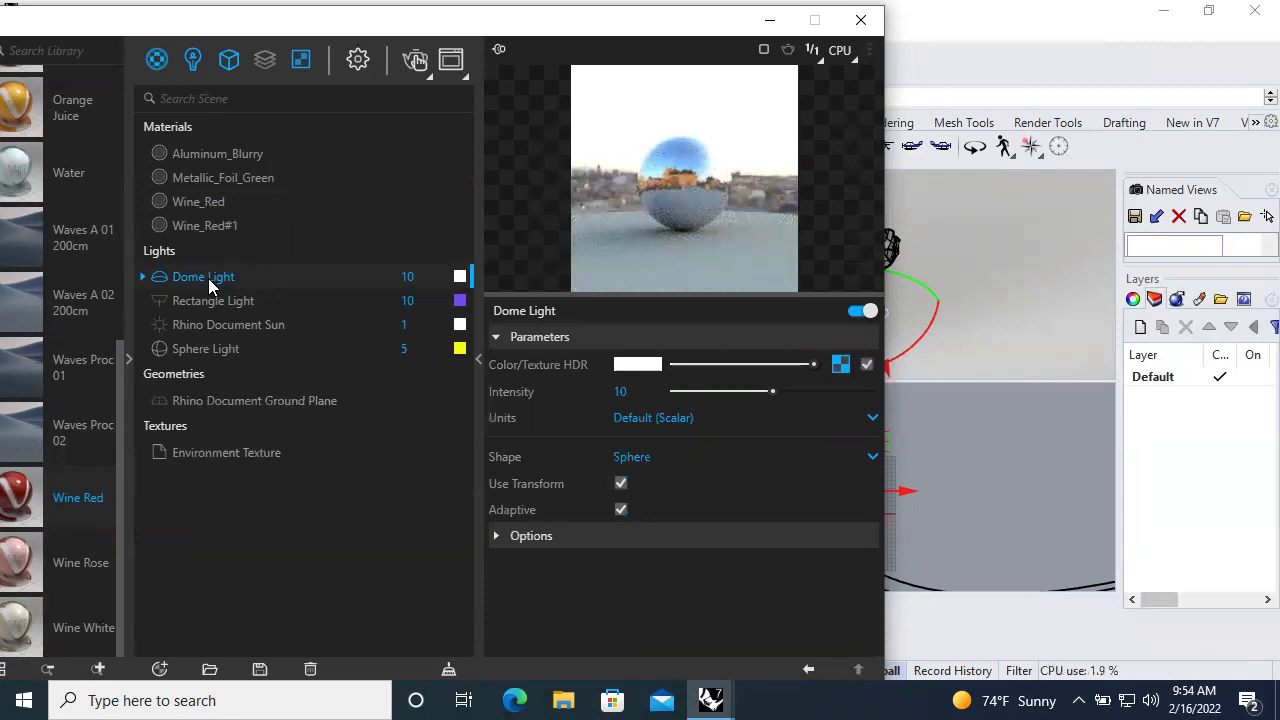
click(212, 348)
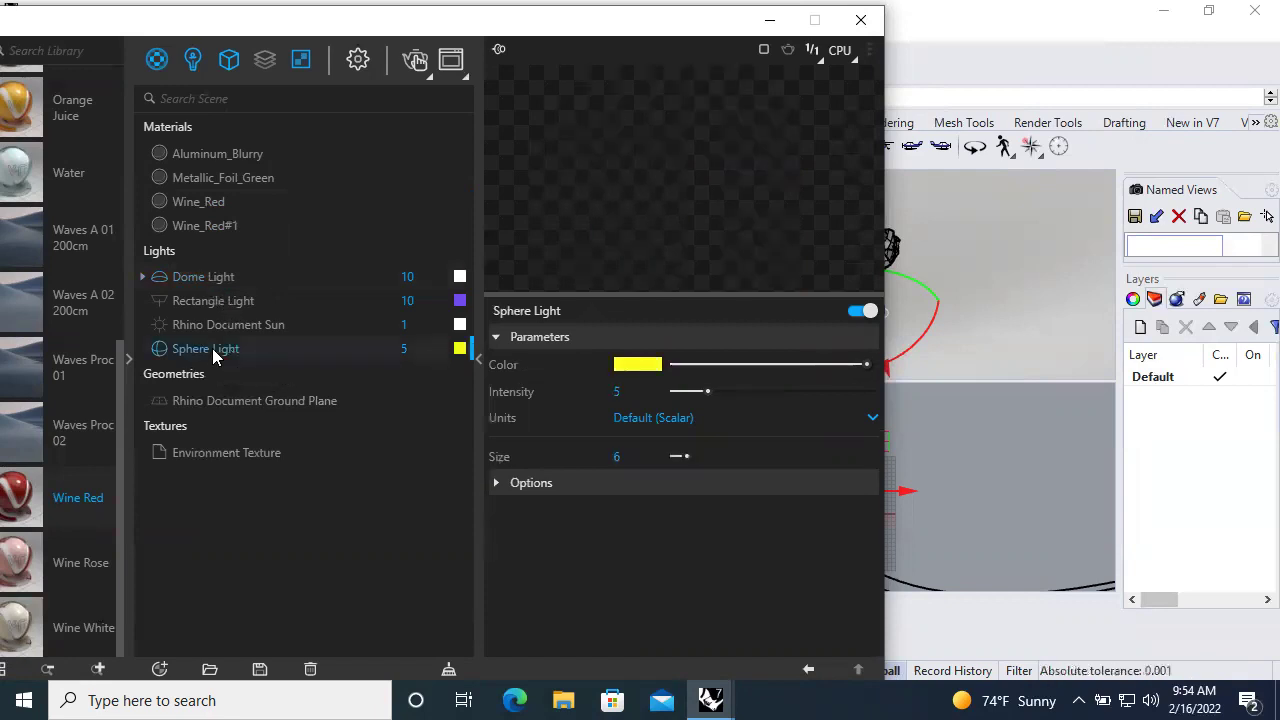
click(860, 20)
click(685, 33)
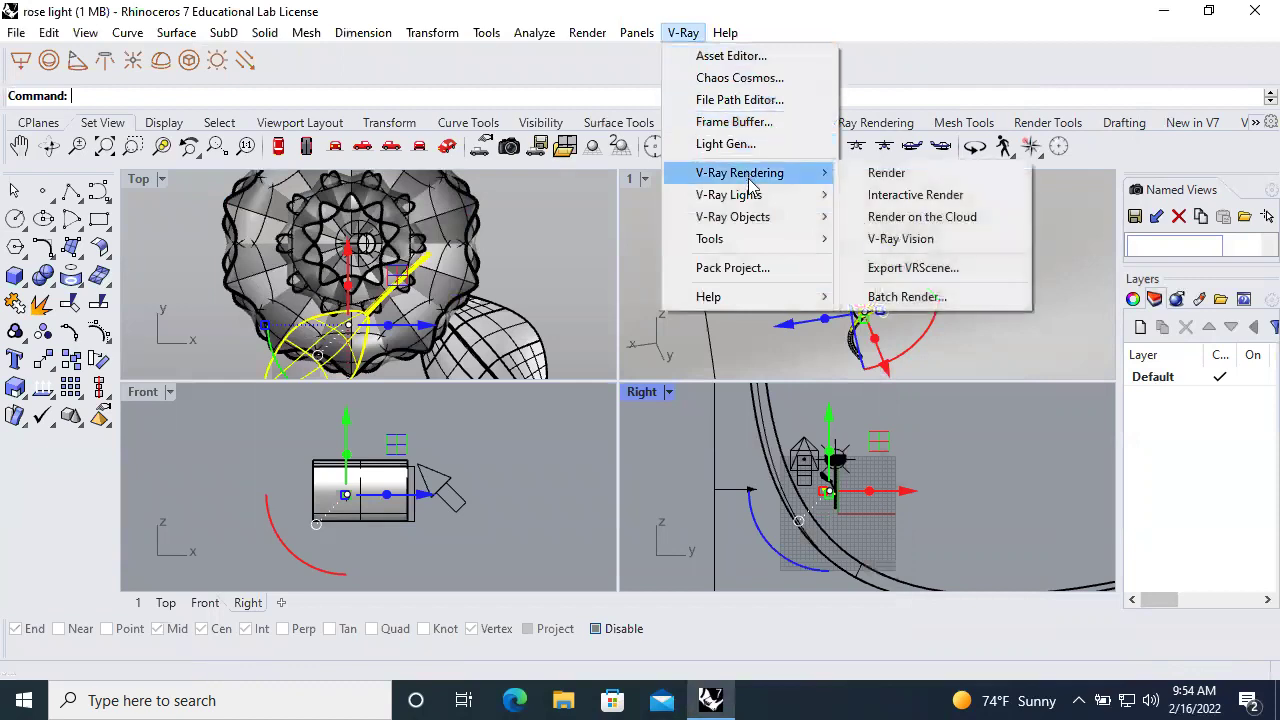
mouse_move(762, 205)
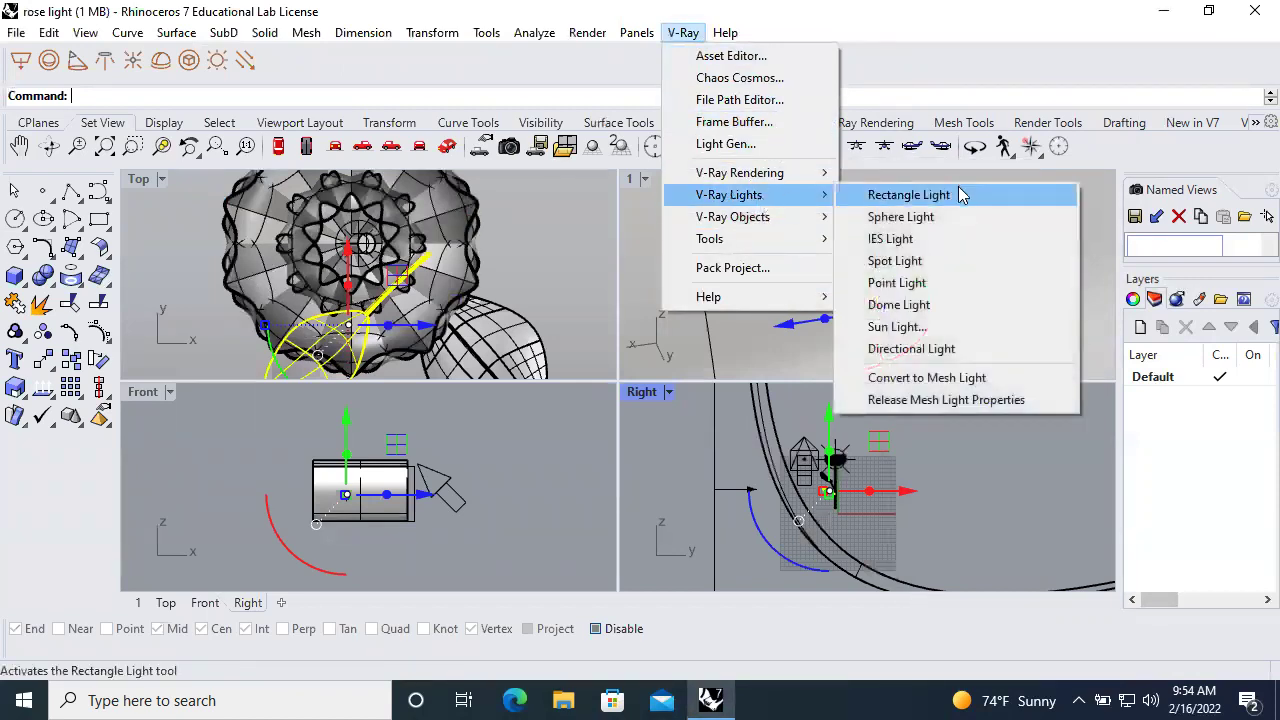
click(620, 214)
key(ctrl+z)
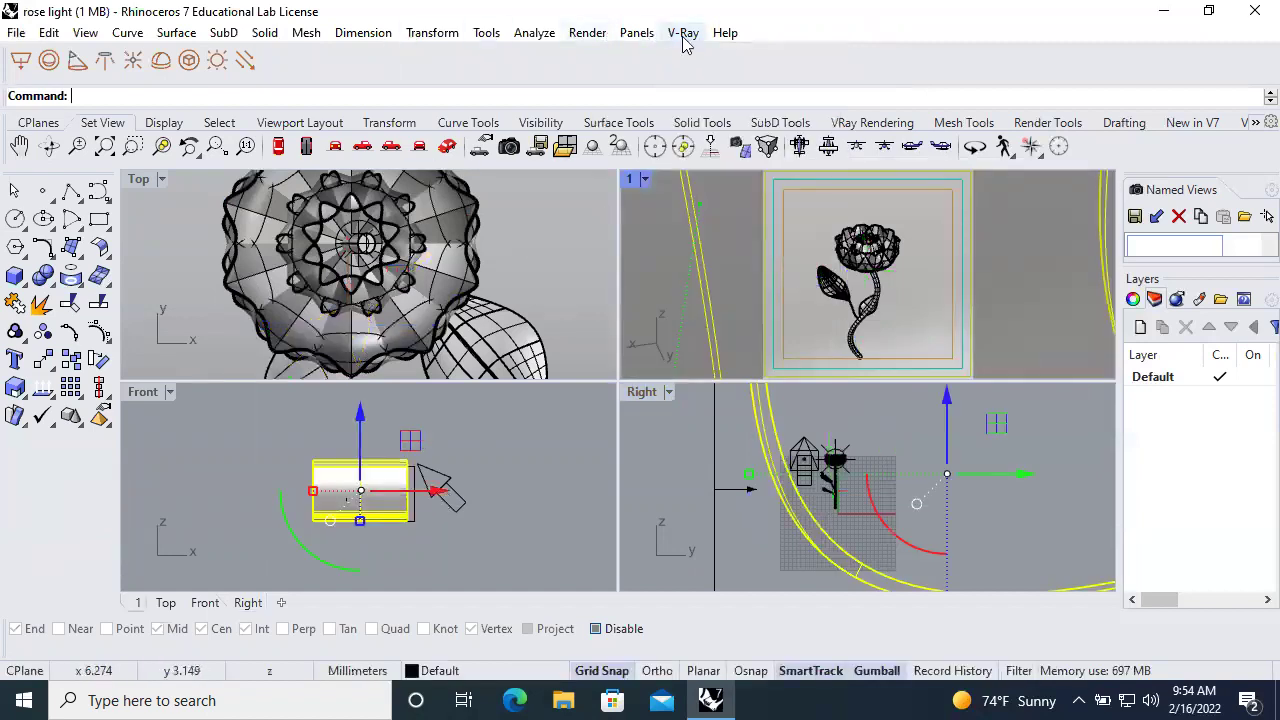
Locate and select the sphere light at the center of the rose in the Top view
click(372, 238)
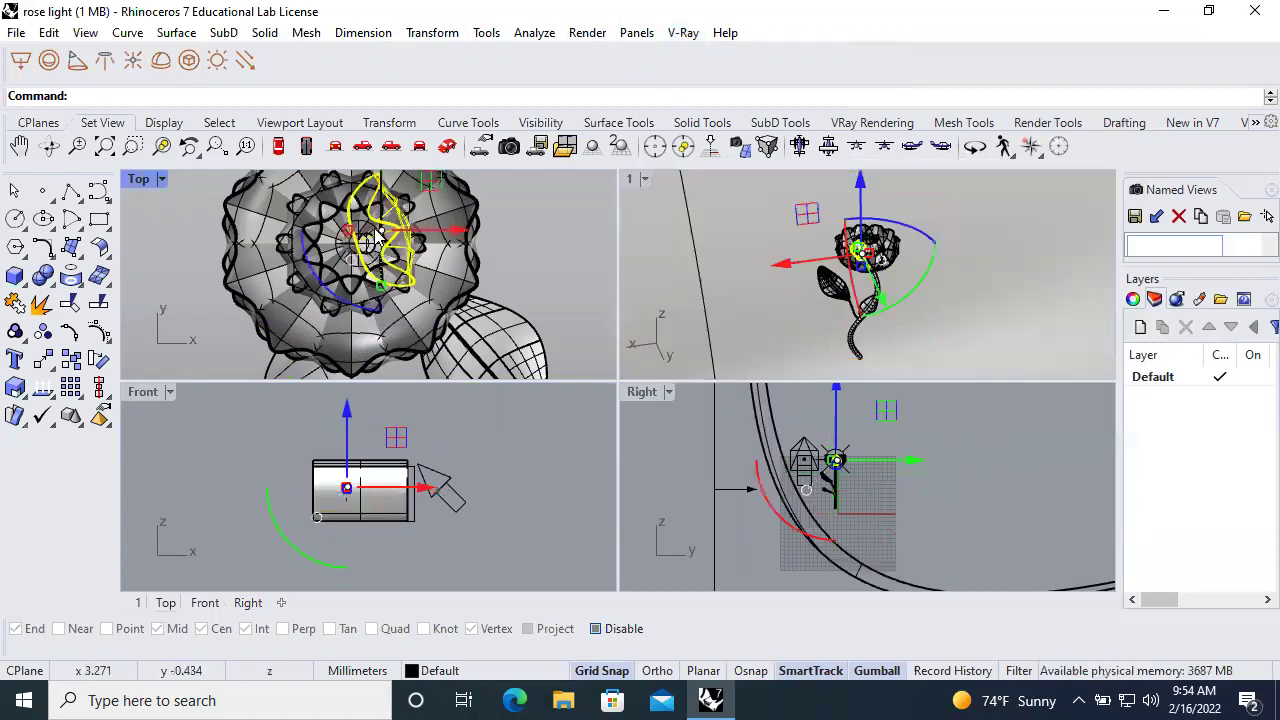
scroll(378, 236, up, 2)
click(537, 288)
shift+click(348, 243)
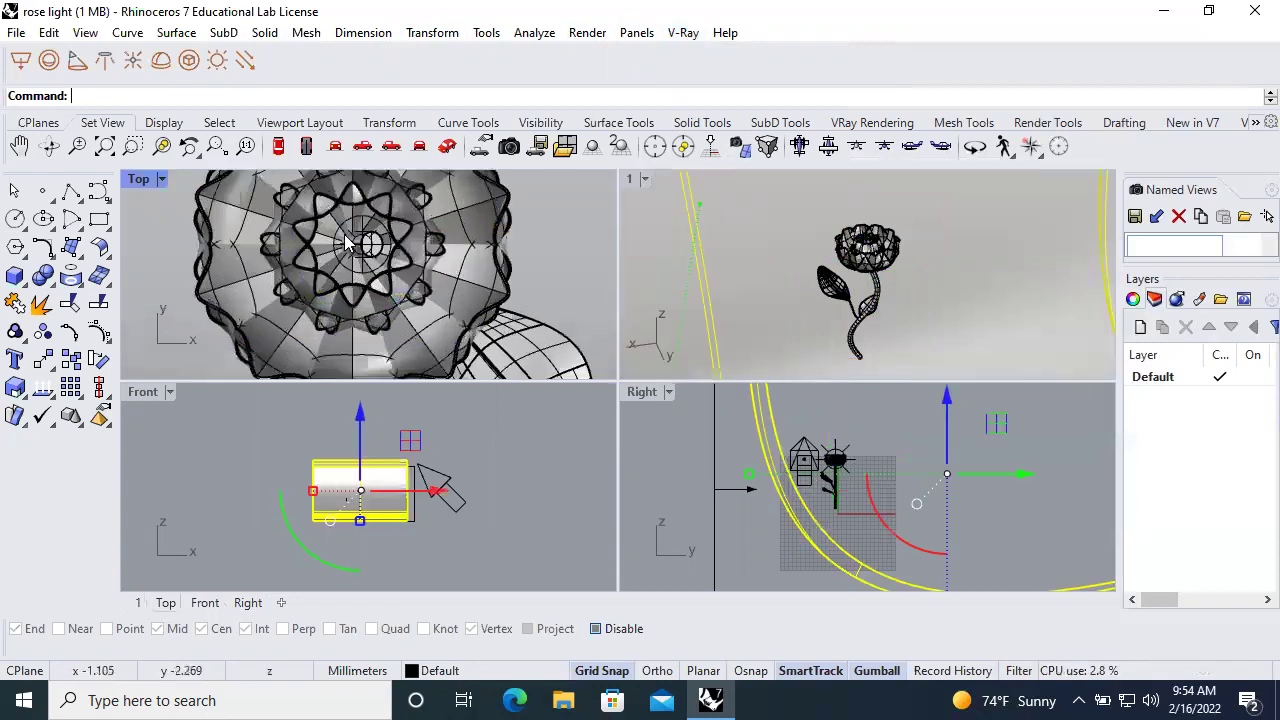
scroll(348, 243, up, 2)
key(Escape)
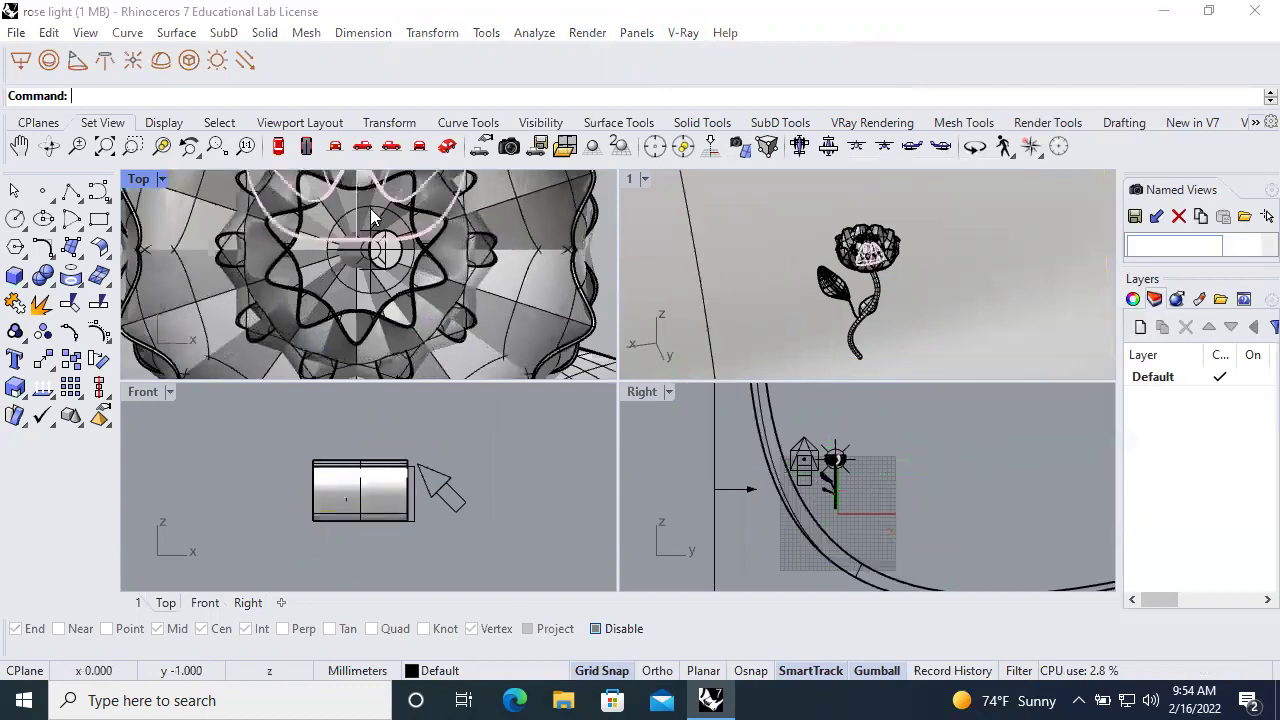
click(368, 245)
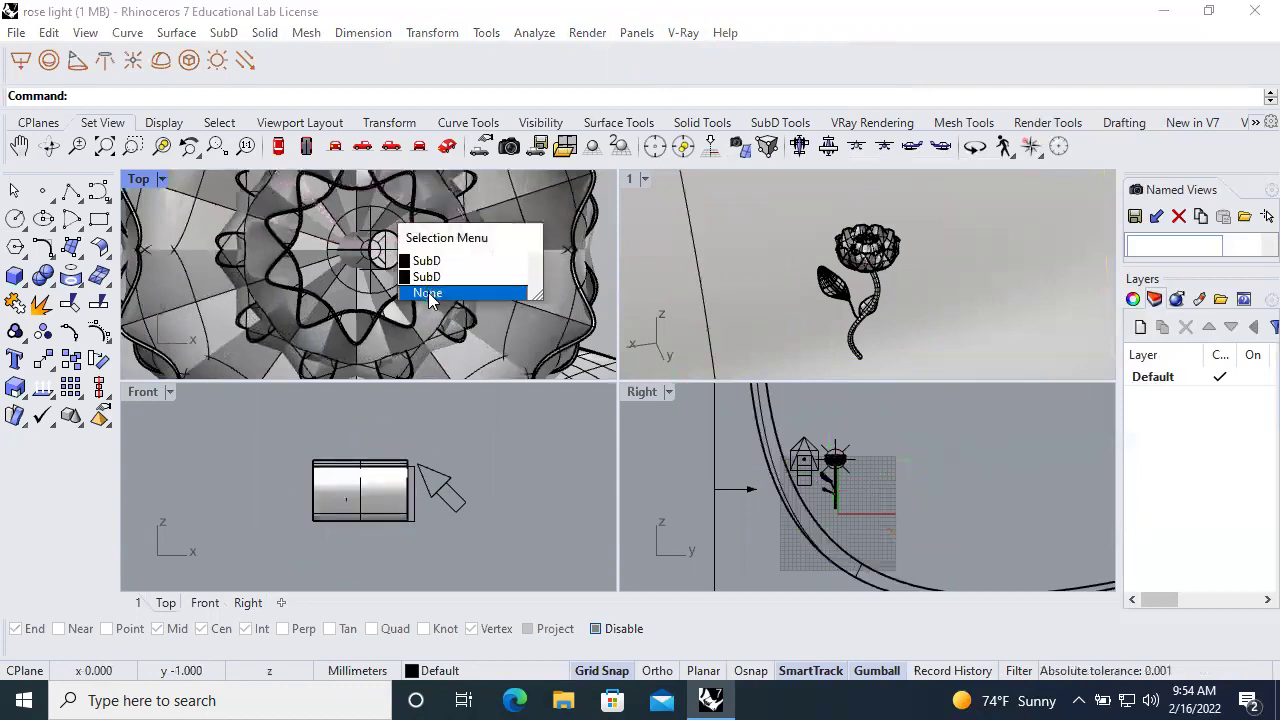
click(429, 294)
click(370, 222)
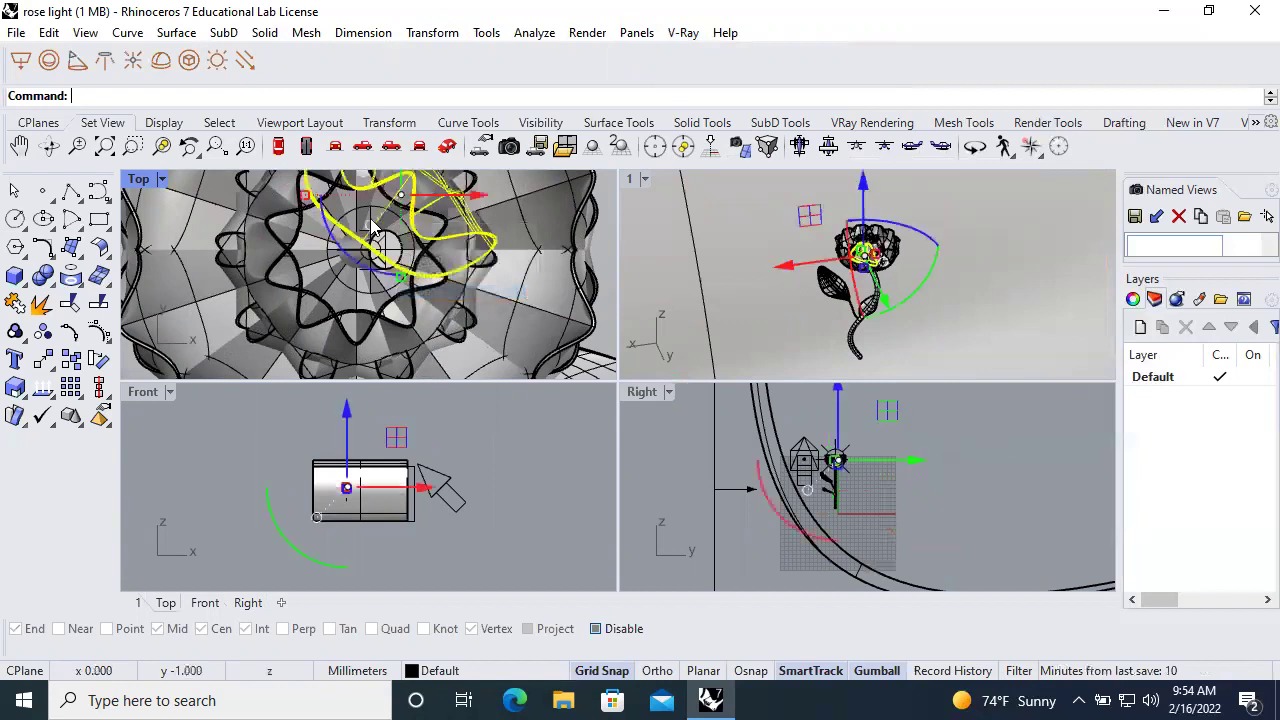
click(370, 253)
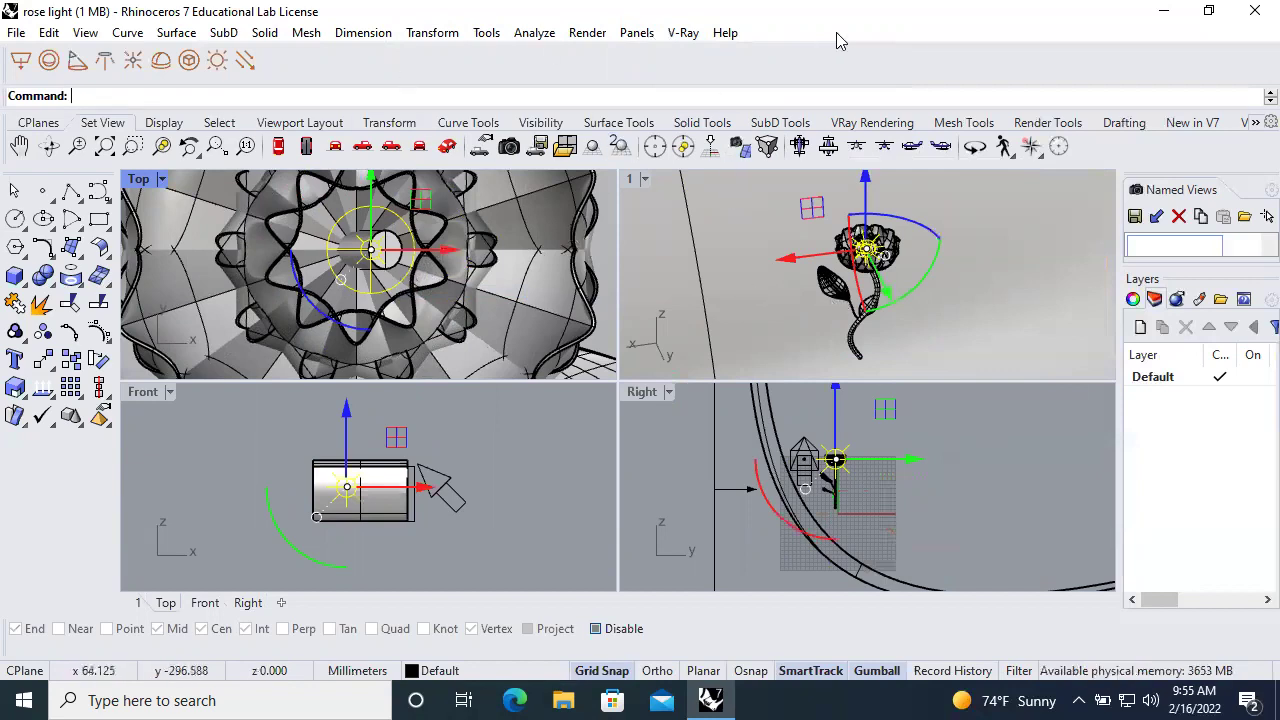
Open the Sphere Light's color for editing in the V-Ray Asset Editor
click(682, 34)
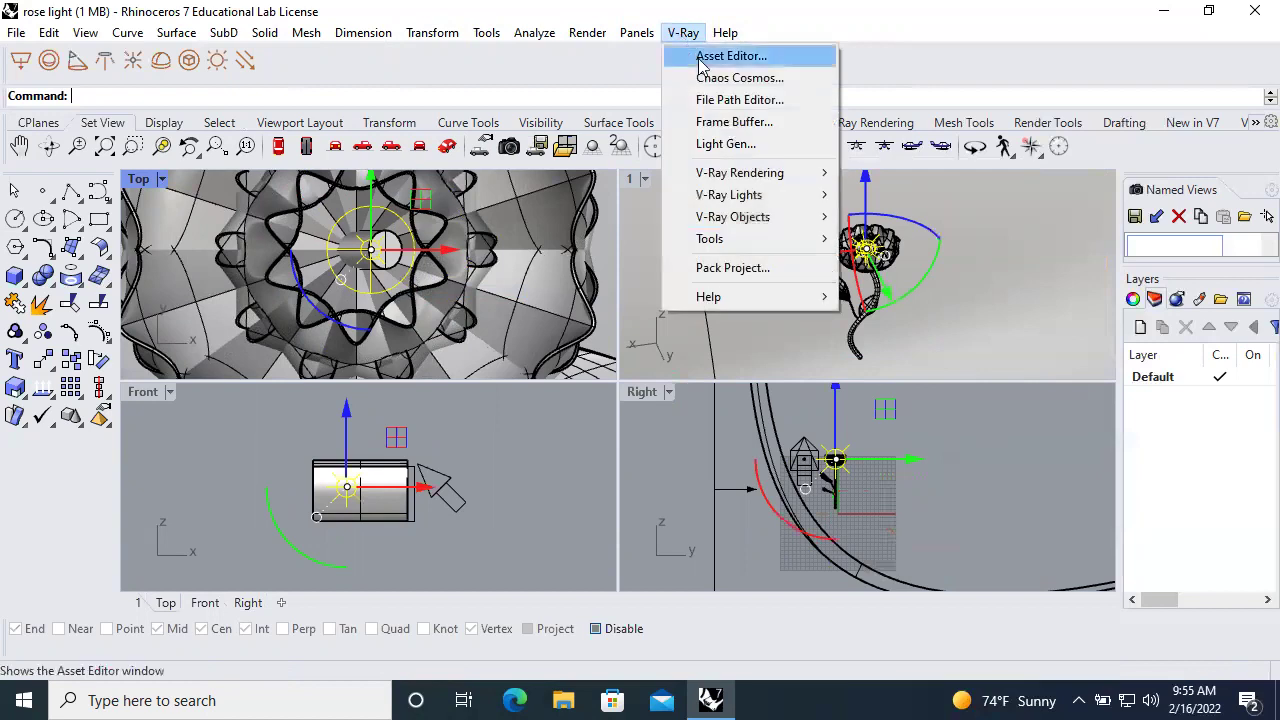
click(706, 62)
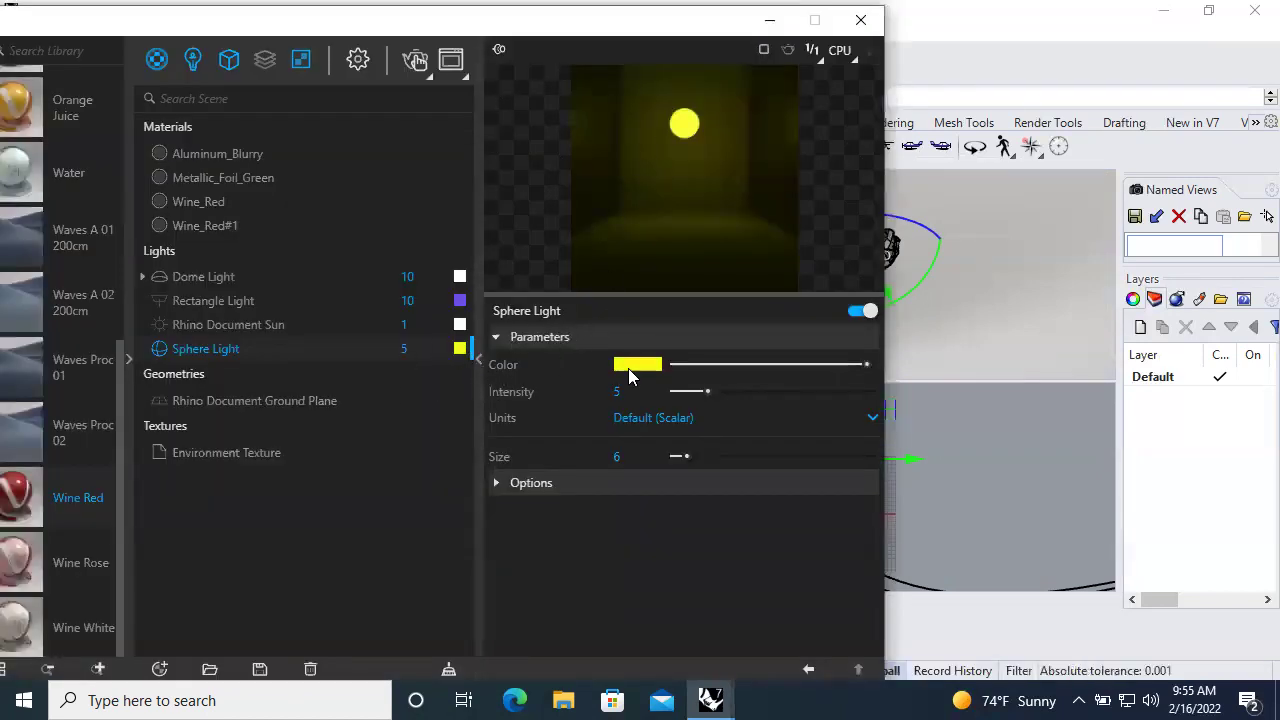
mouse_move(645, 368)
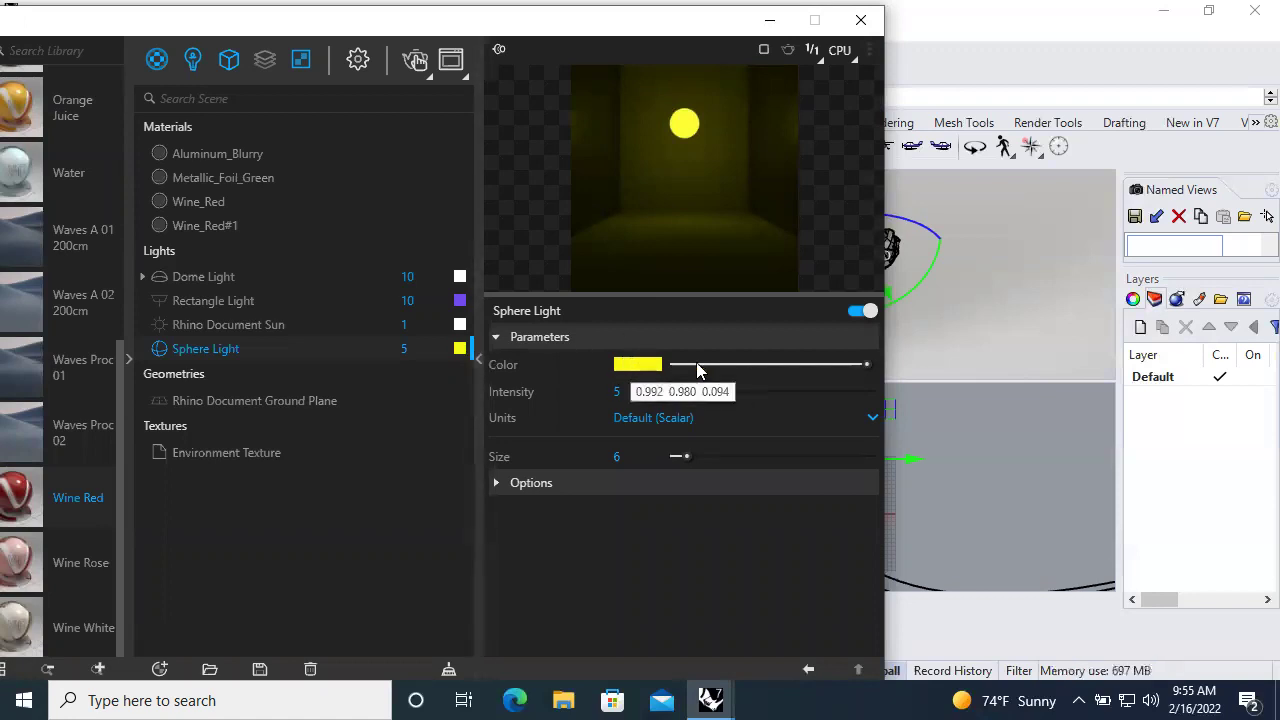
click(632, 366)
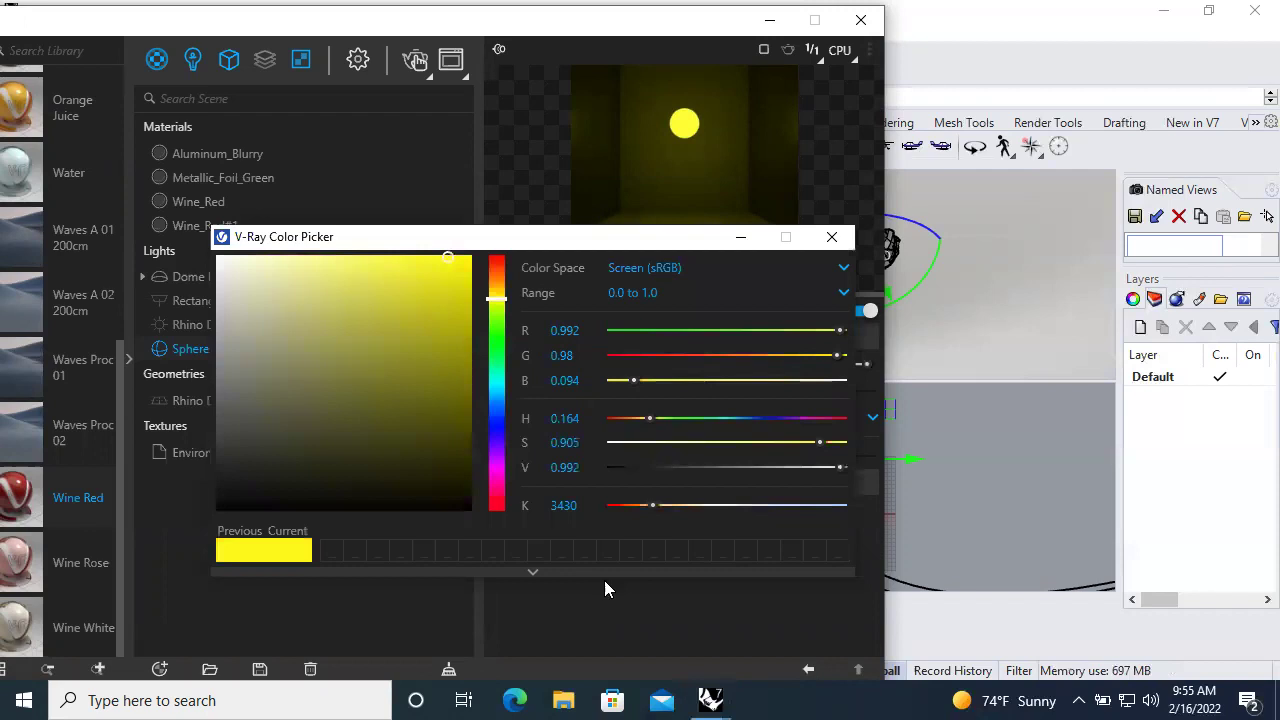
Switch to the Mac desktop to examine the reference flower render, return to Rhino and close the color picker
click(711, 701)
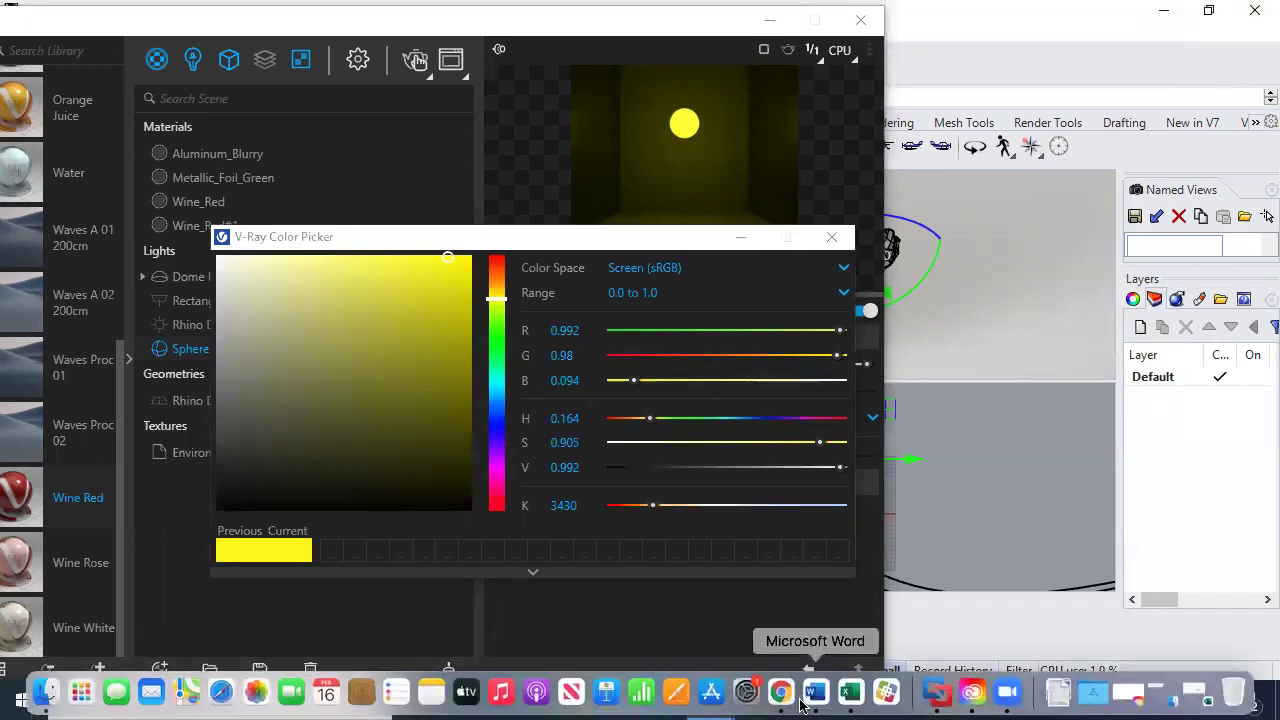
click(785, 710)
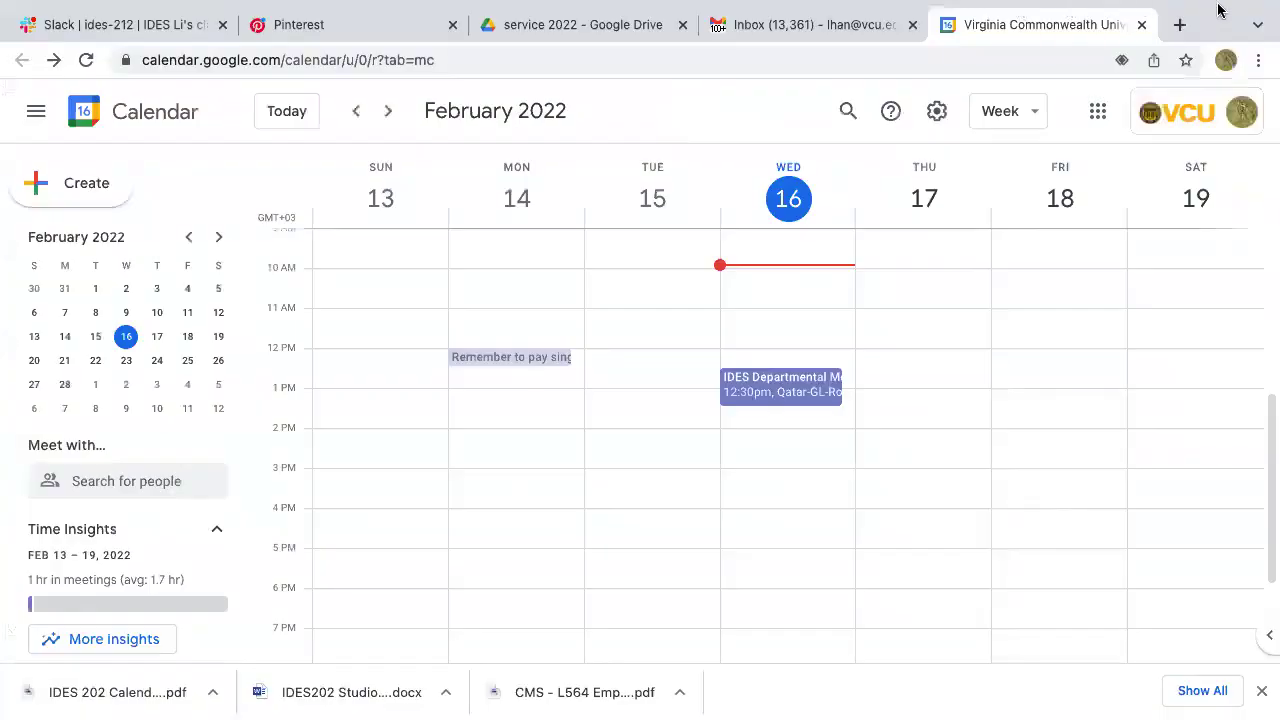
mouse_move(1218, 8)
click(67, 40)
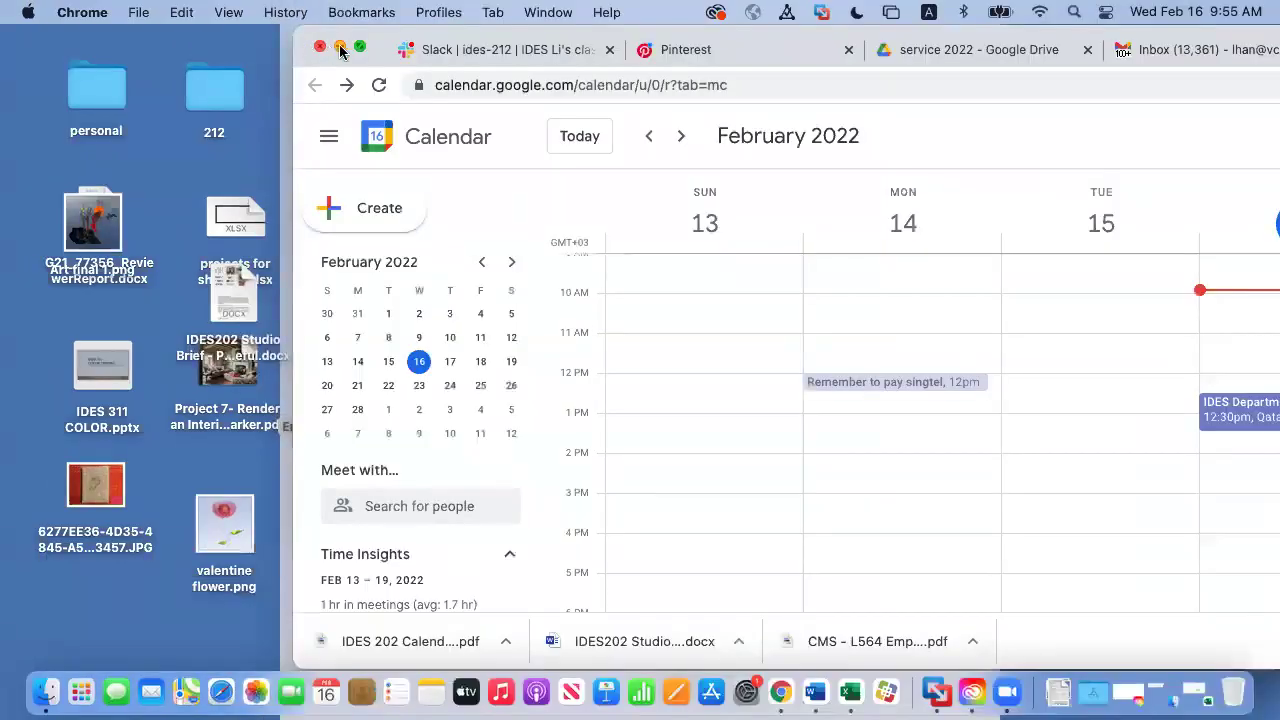
click(341, 46)
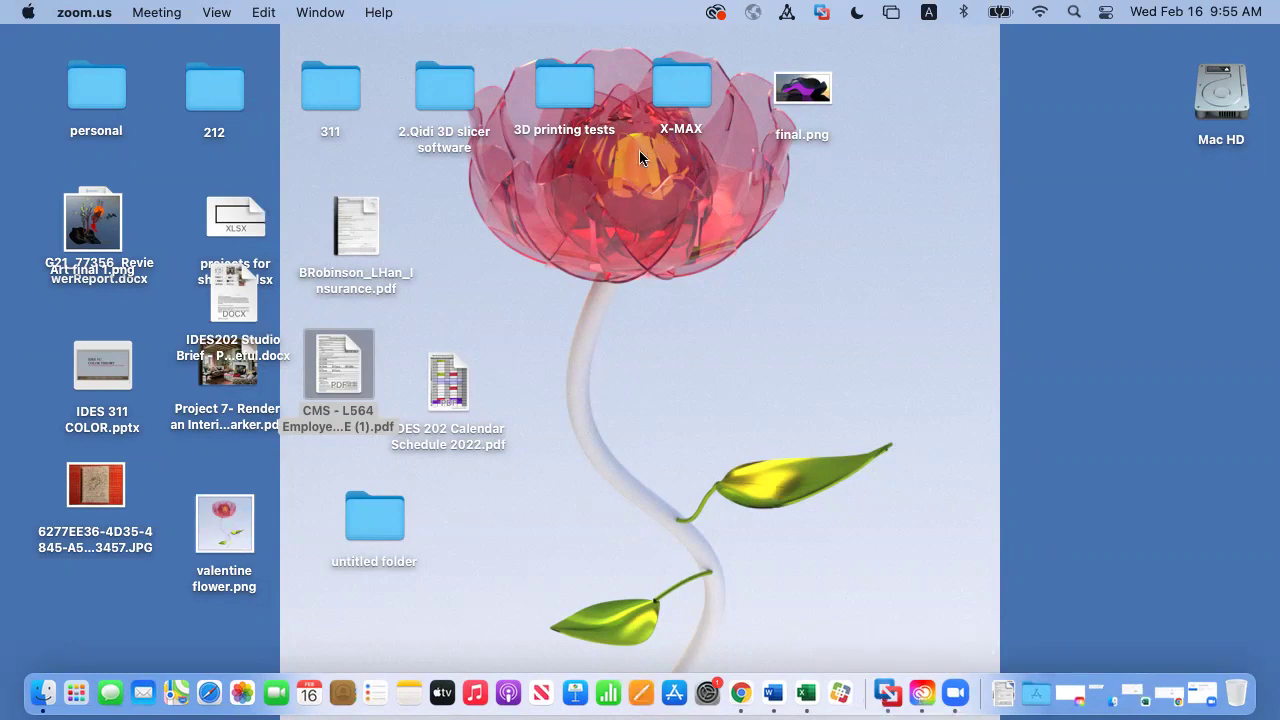
click(889, 702)
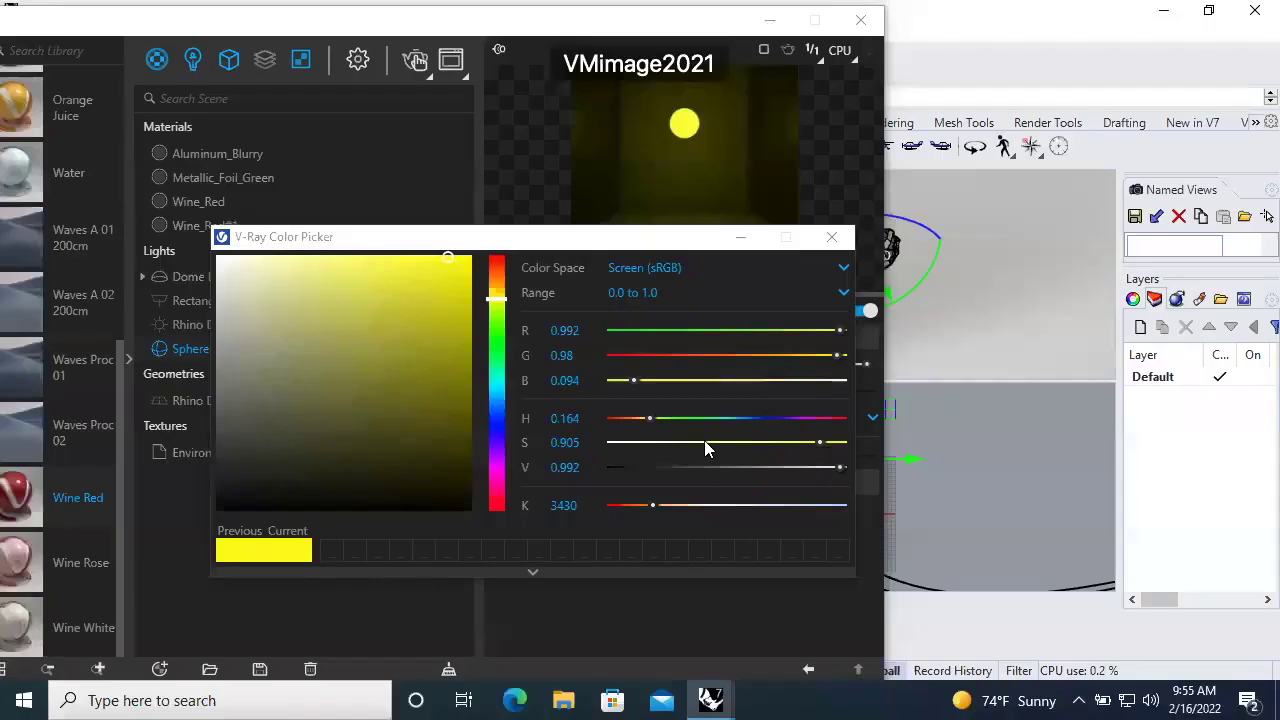
click(832, 240)
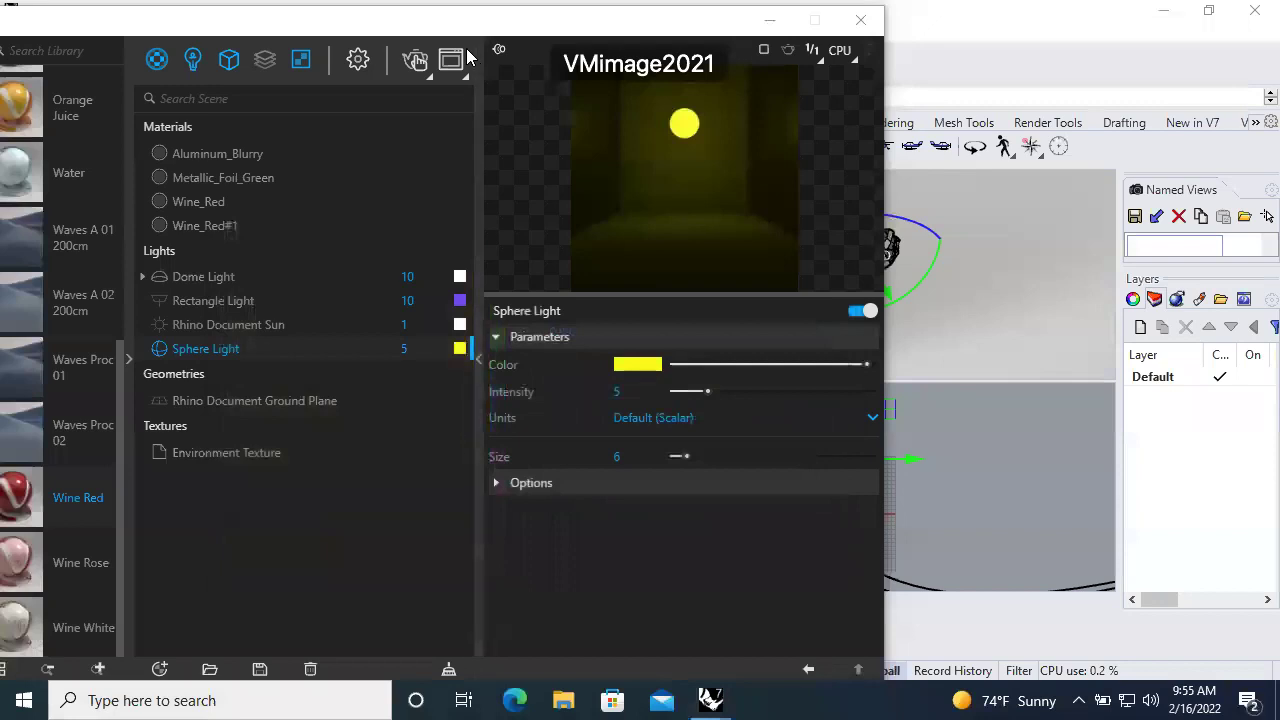
Reposition the Asset Editor and apply the Chrome Black material from the Metal library to the rose leaf
drag(336, 33, 296, 434)
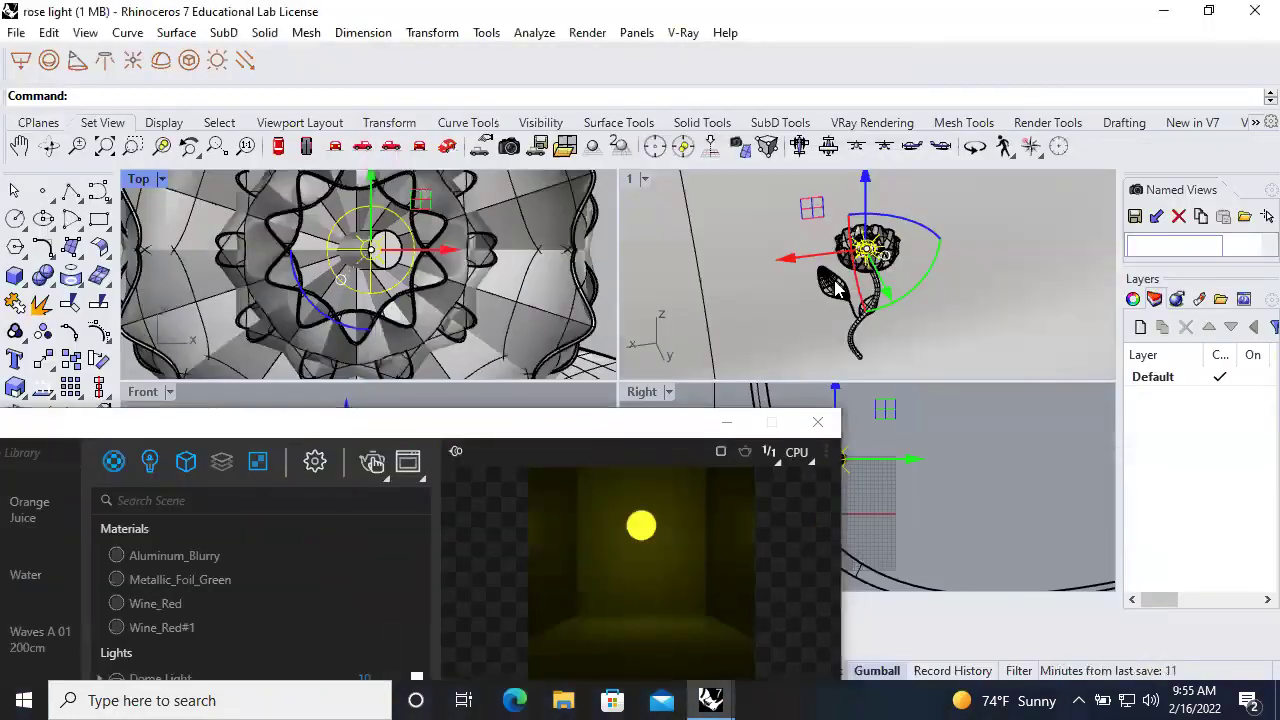
drag(606, 429, 1076, 75)
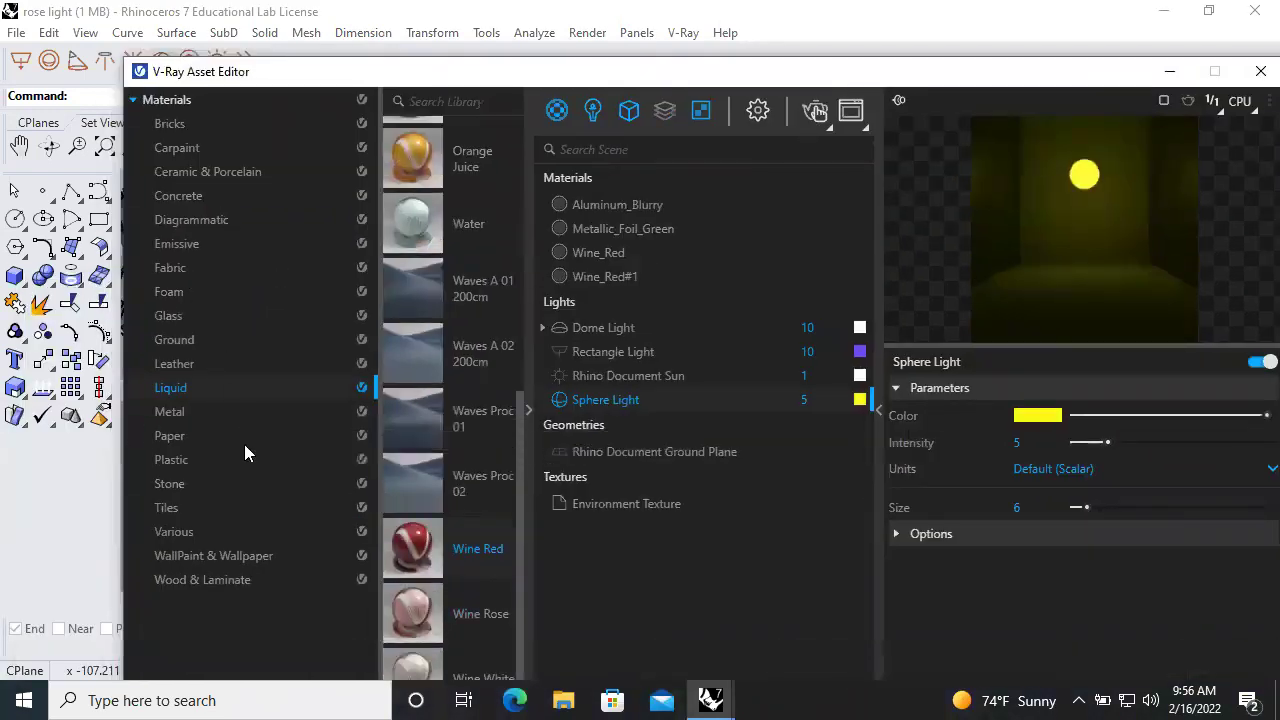
click(170, 414)
scroll(408, 510, down, 6)
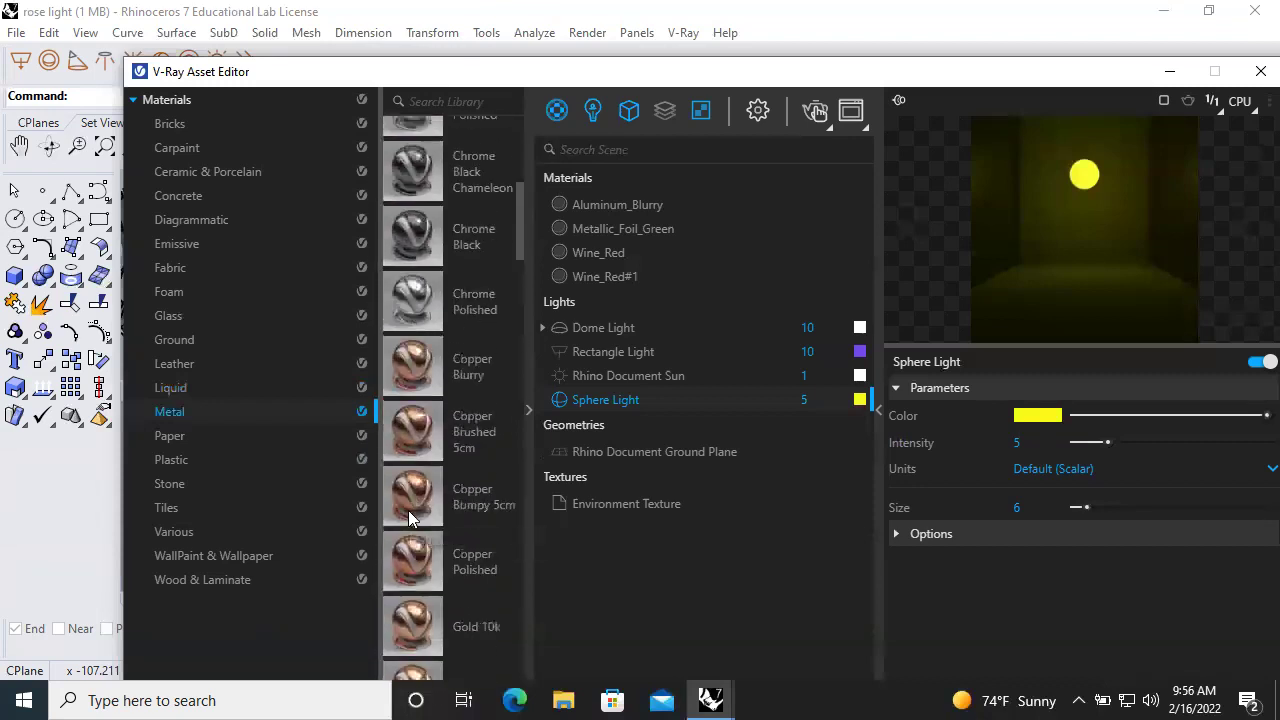
scroll(415, 465, up, 2)
scroll(415, 465, down, 6)
scroll(415, 520, up, 5)
scroll(412, 510, up, 2)
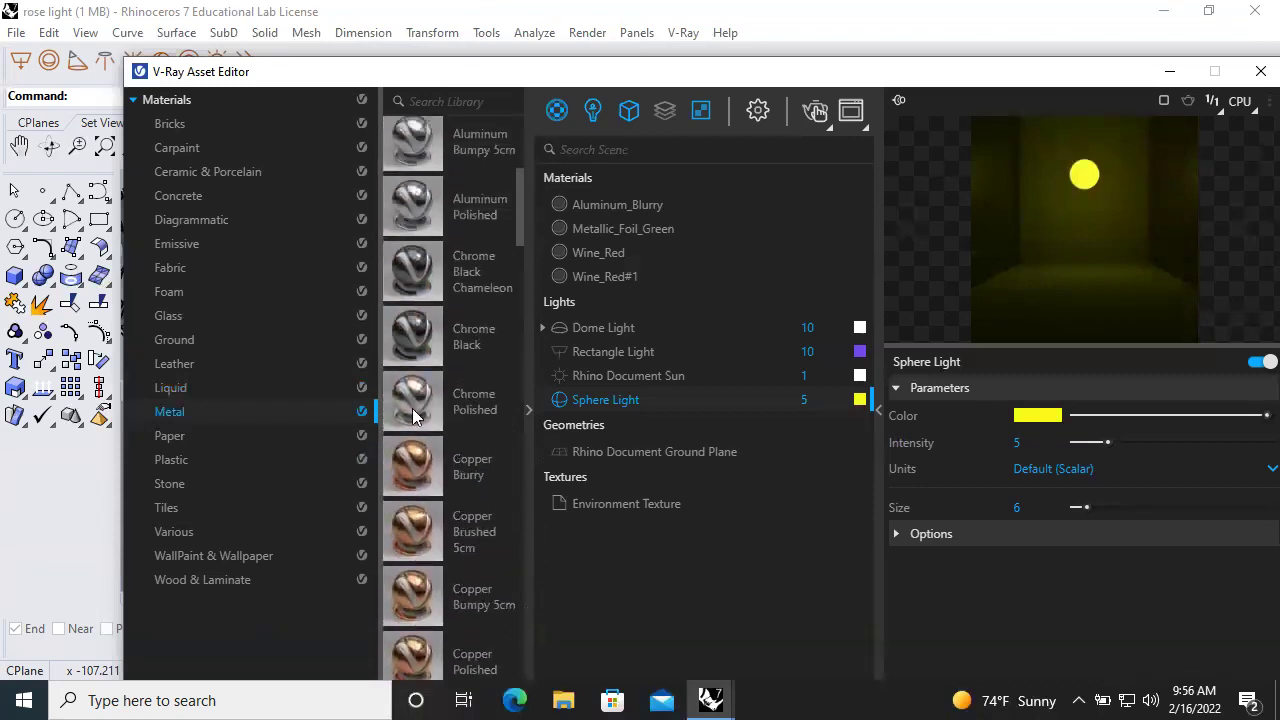
right_click(408, 345)
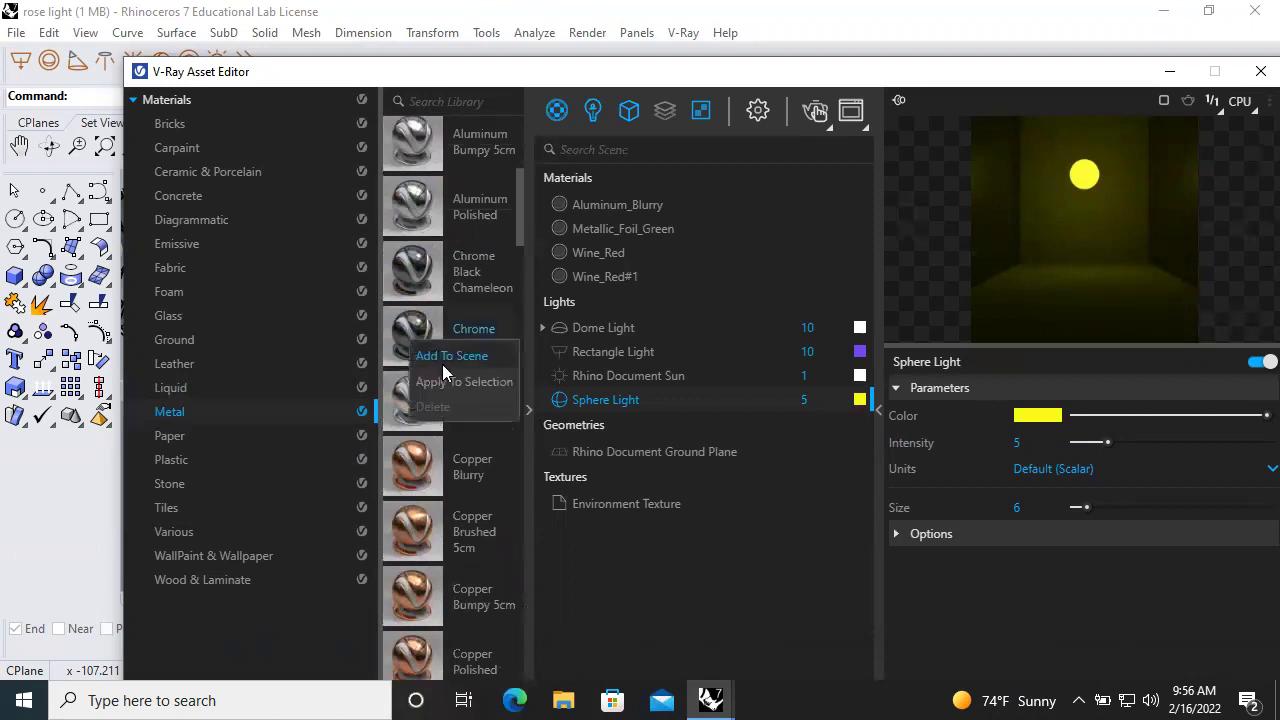
click(447, 384)
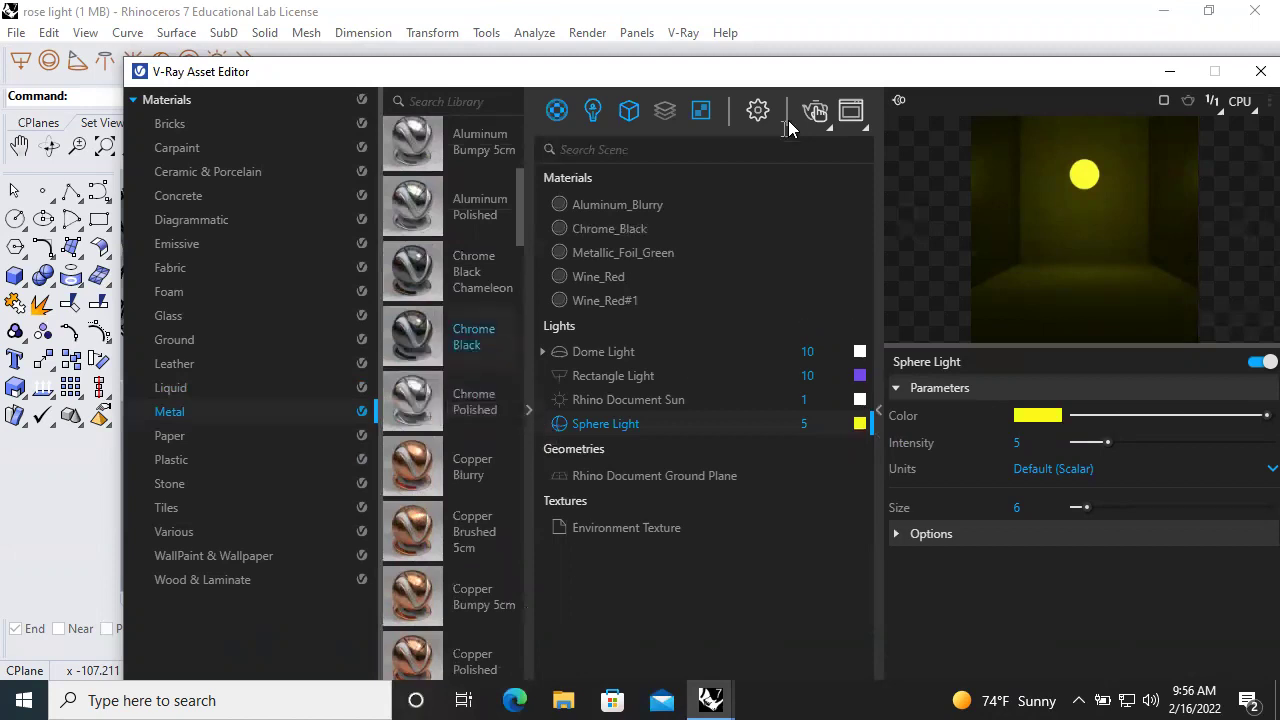
Select the rose stem and apply the Gold Bumpy 5cm material from the V-Ray Metal library to it
click(1249, 76)
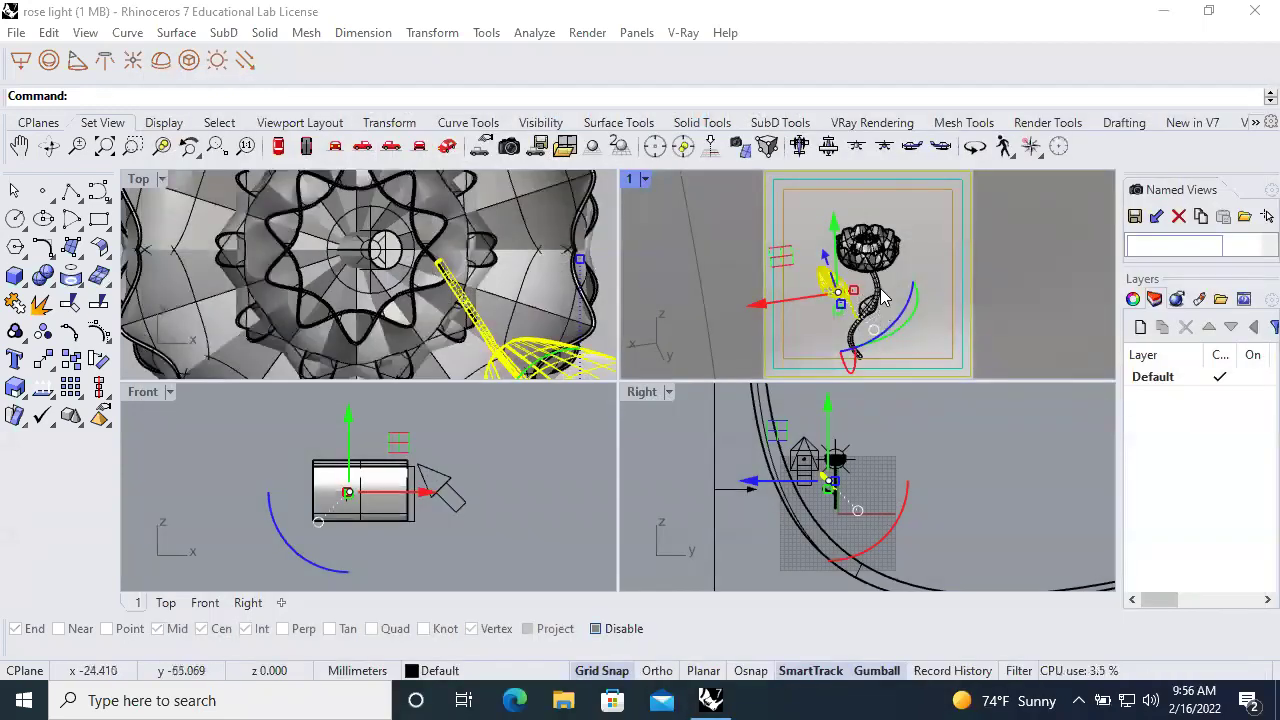
click(878, 296)
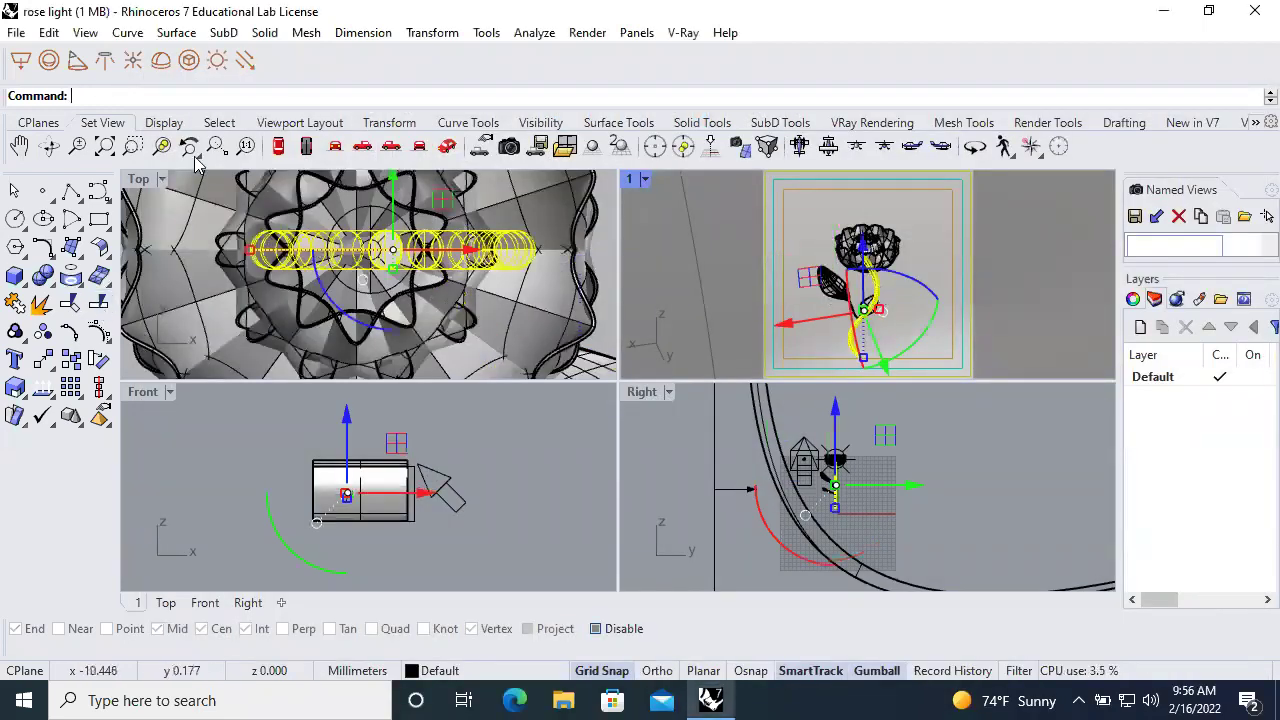
click(686, 36)
click(702, 53)
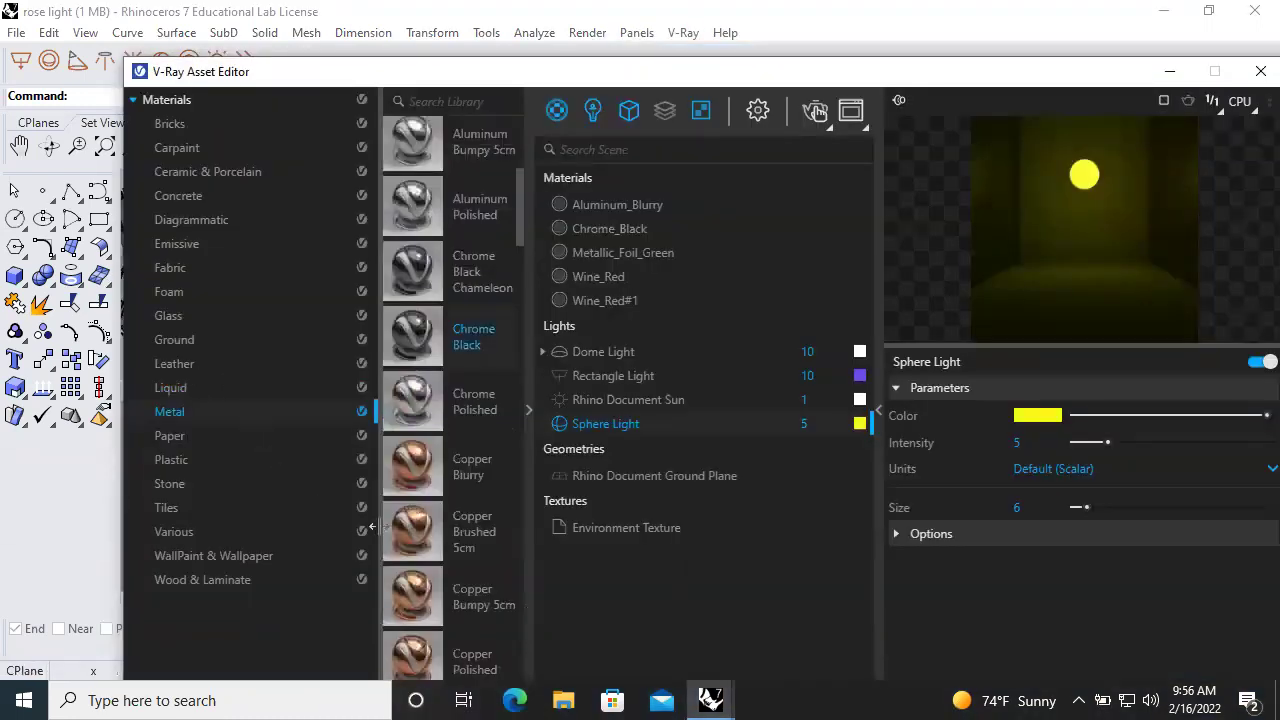
scroll(446, 512, down, 10)
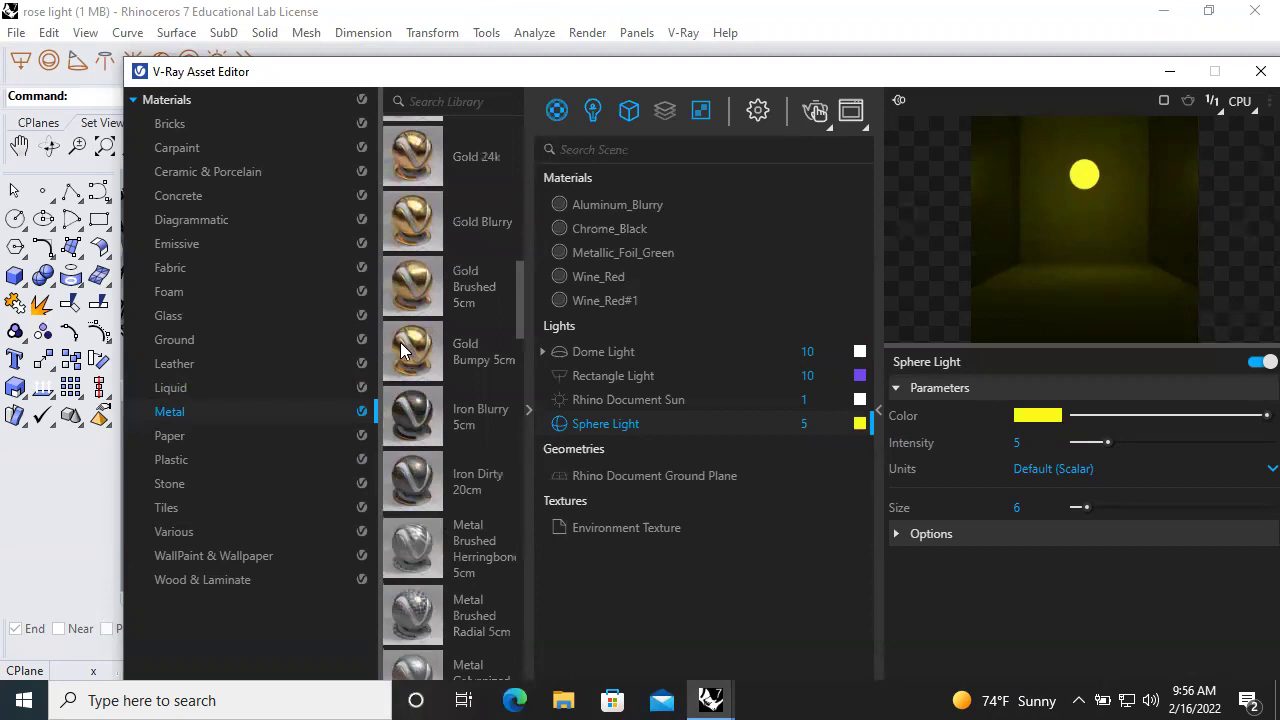
right_click(400, 348)
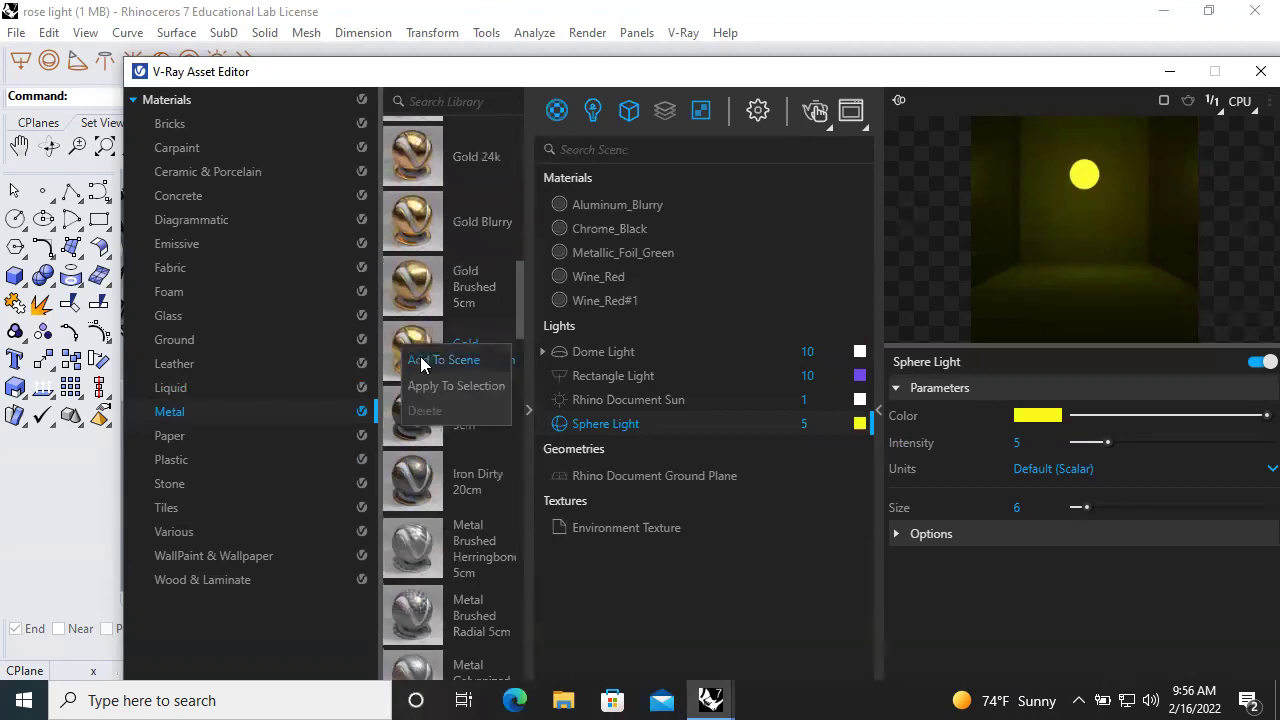
click(410, 384)
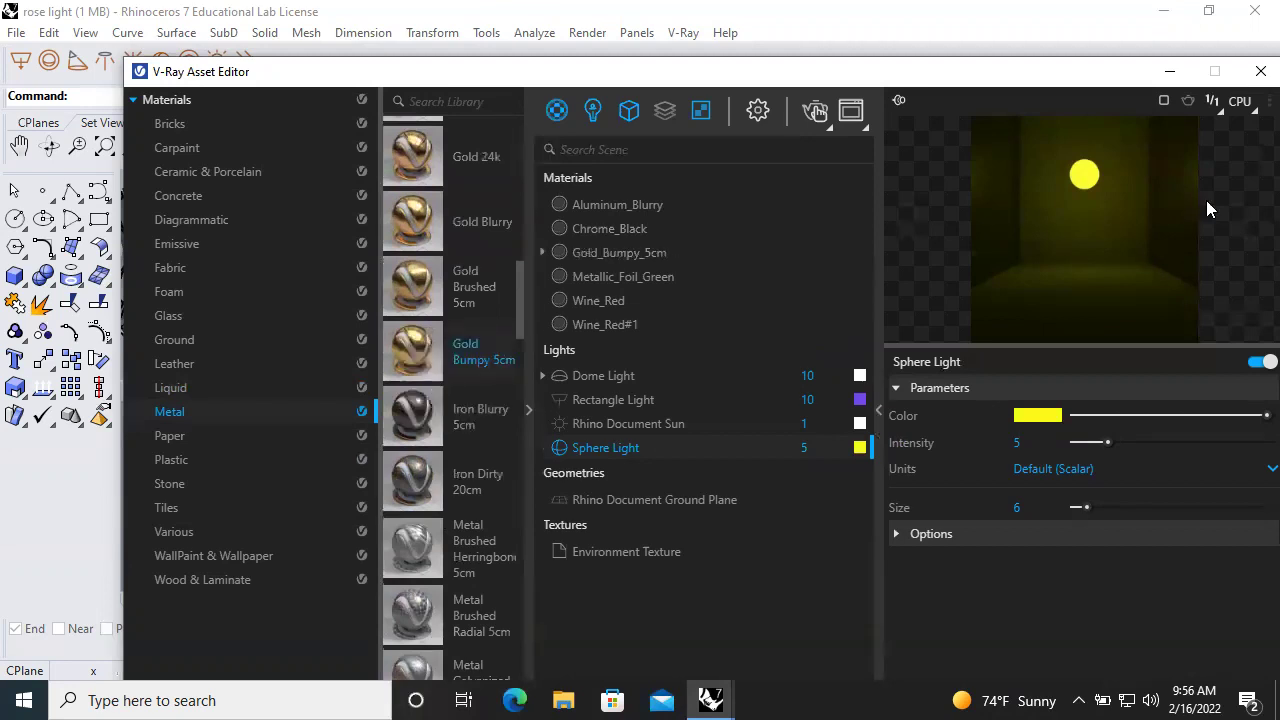
click(1261, 71)
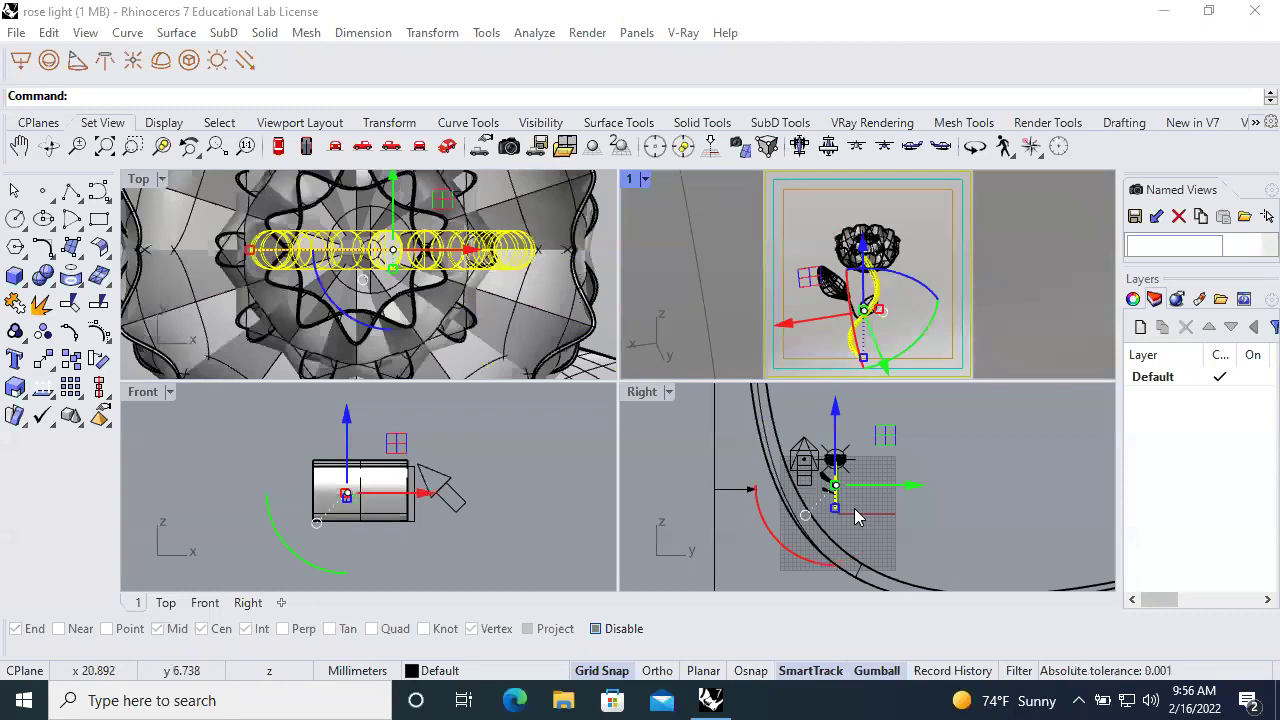
Reopen and reposition the Asset Editor, turn off the Dome Light, and check the Rectangle Light and Rhino Document Sun settings
click(675, 36)
click(698, 55)
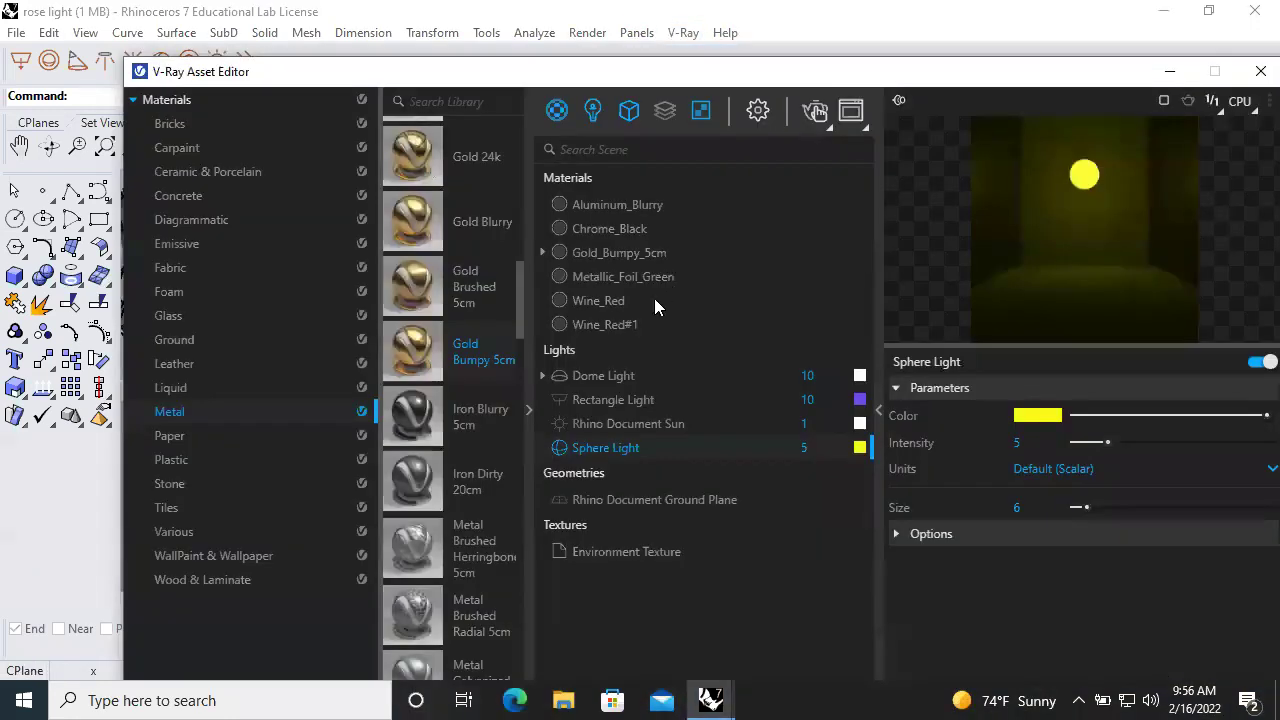
drag(620, 80, 403, 63)
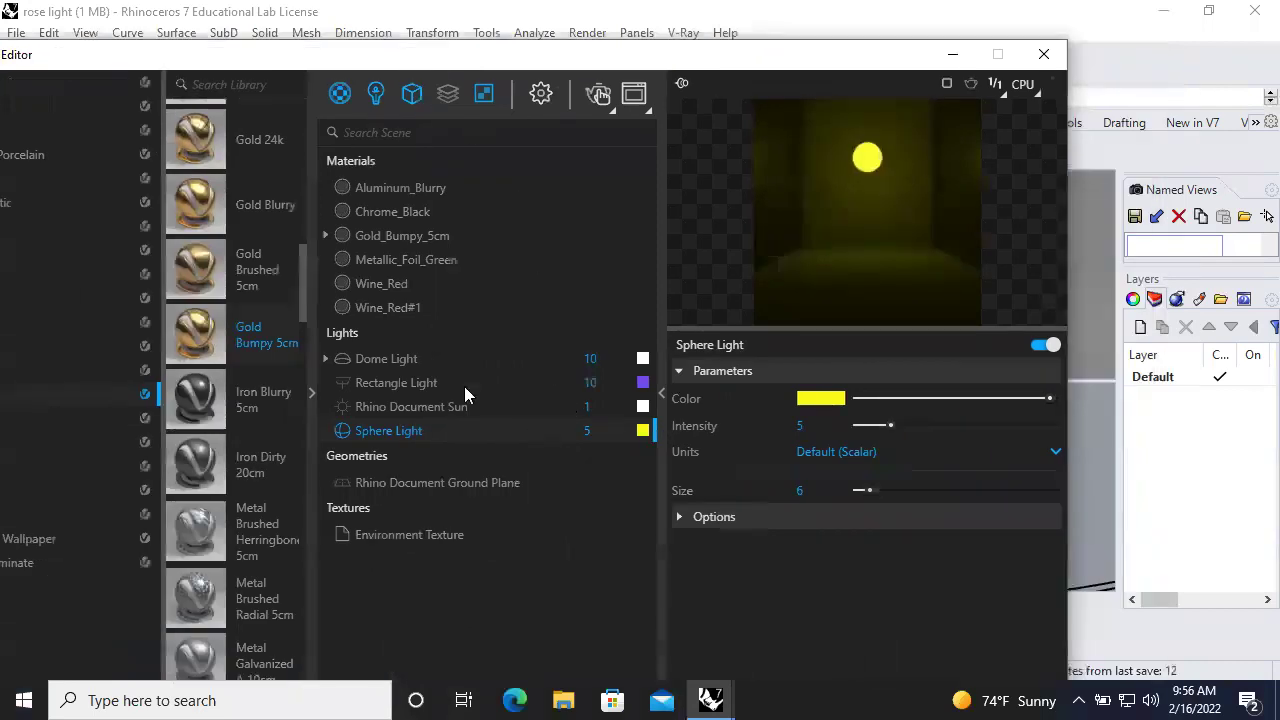
click(392, 362)
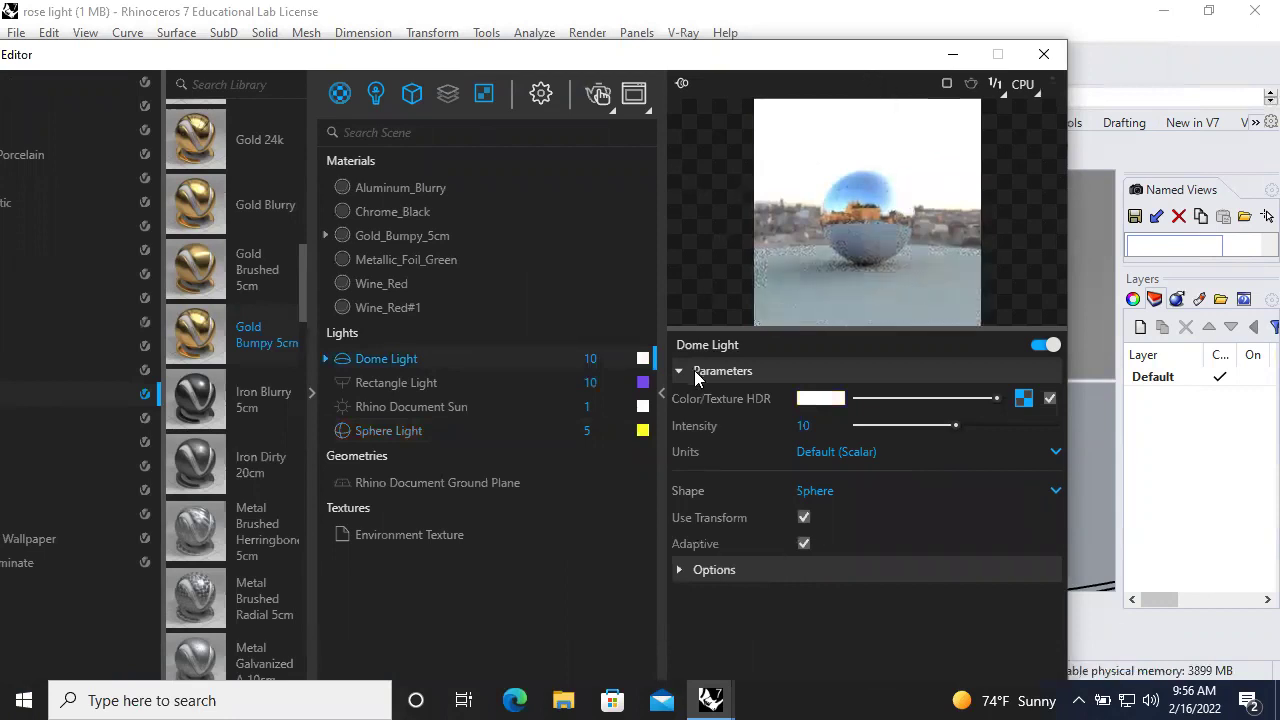
click(1092, 342)
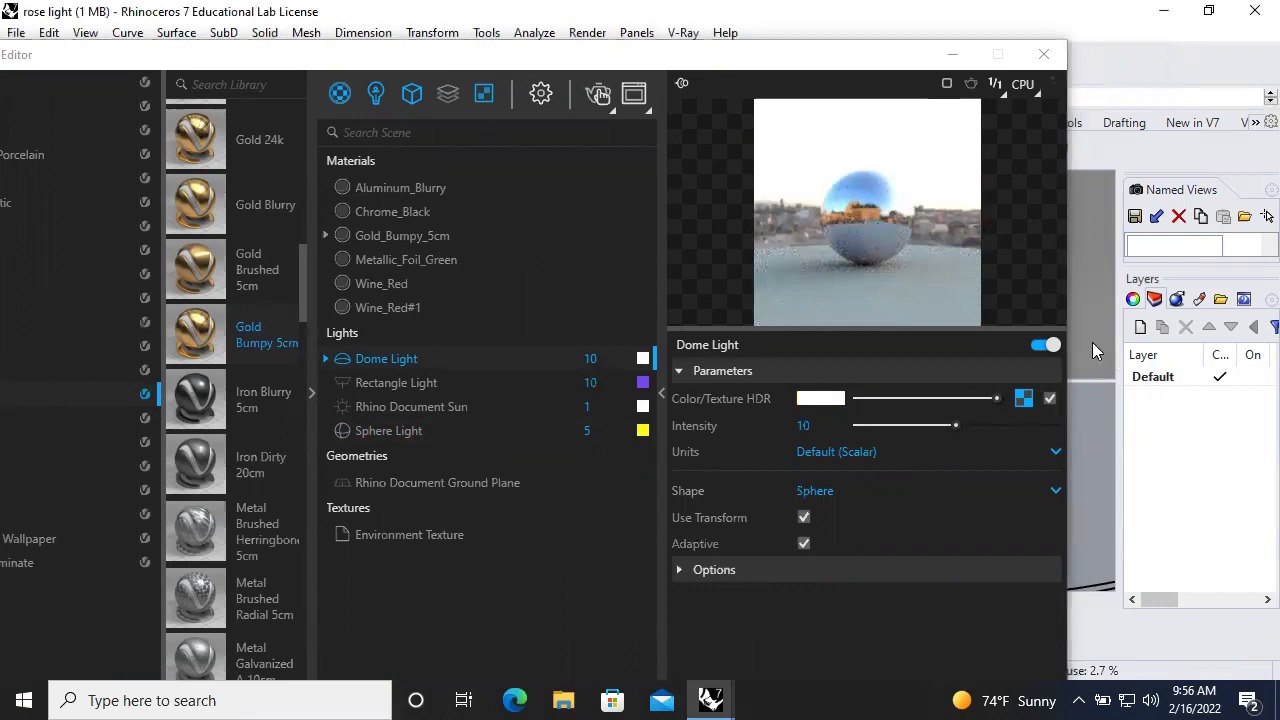
click(1040, 344)
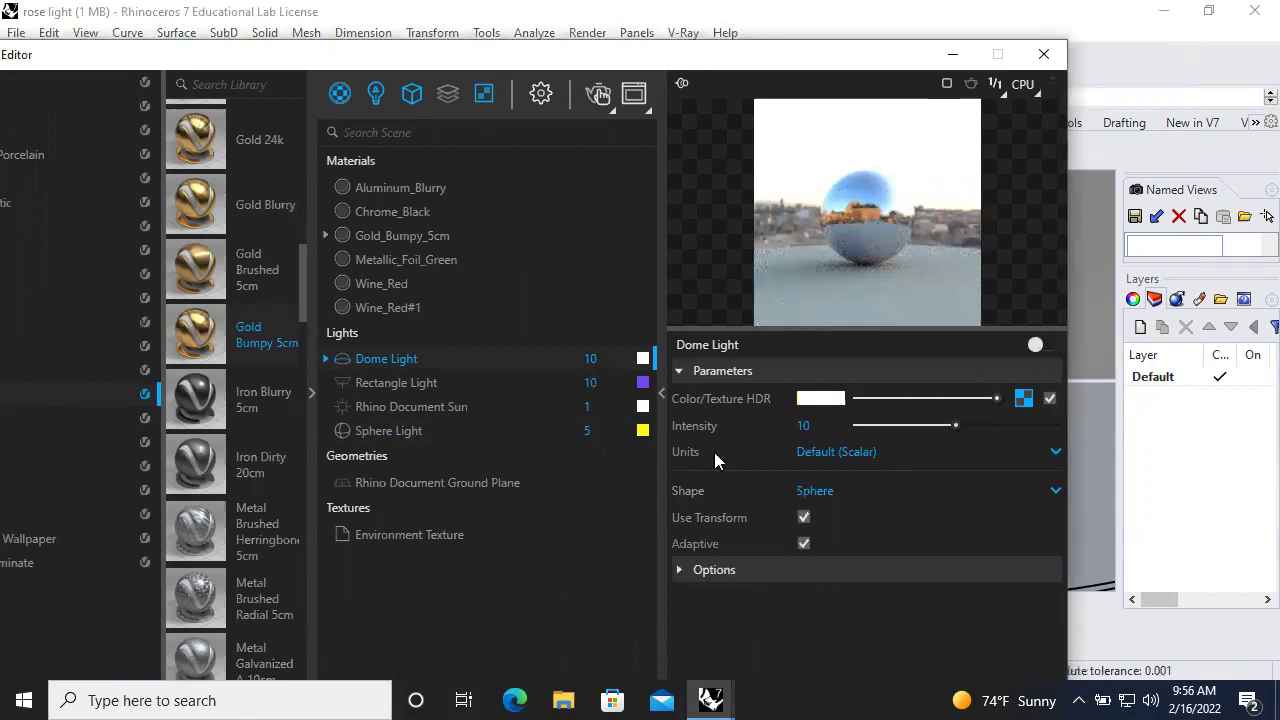
click(429, 388)
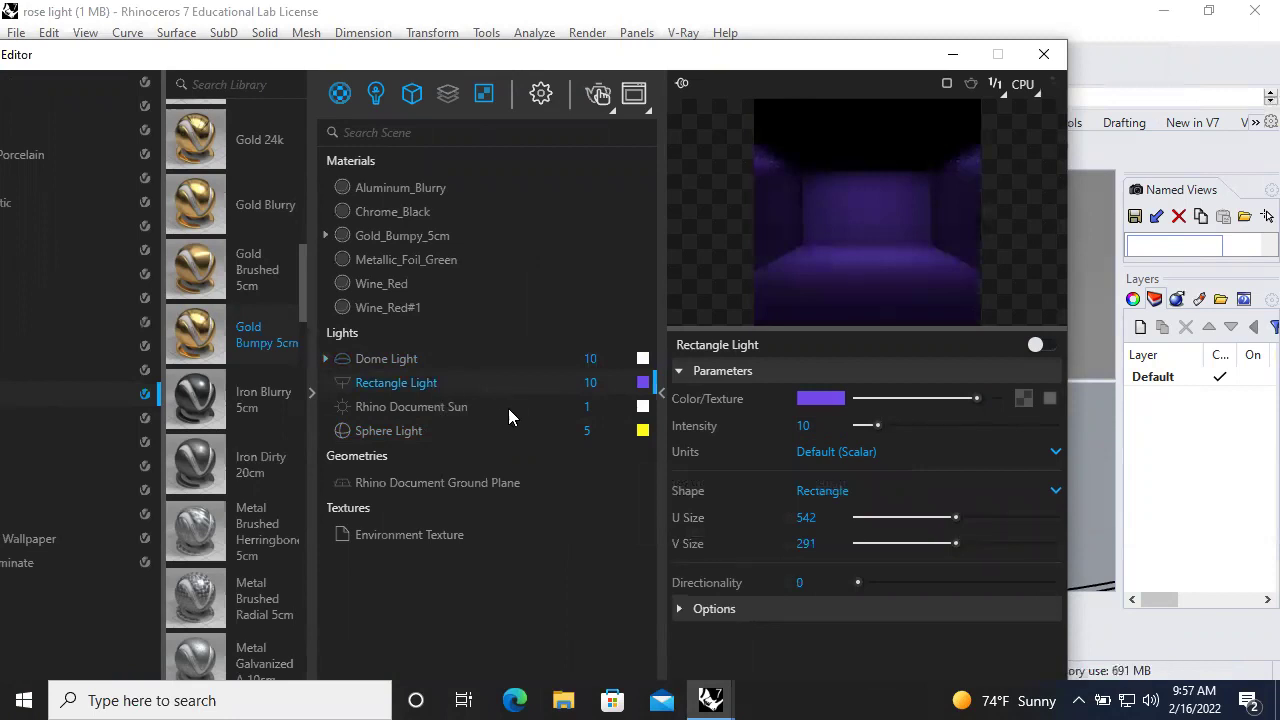
click(459, 410)
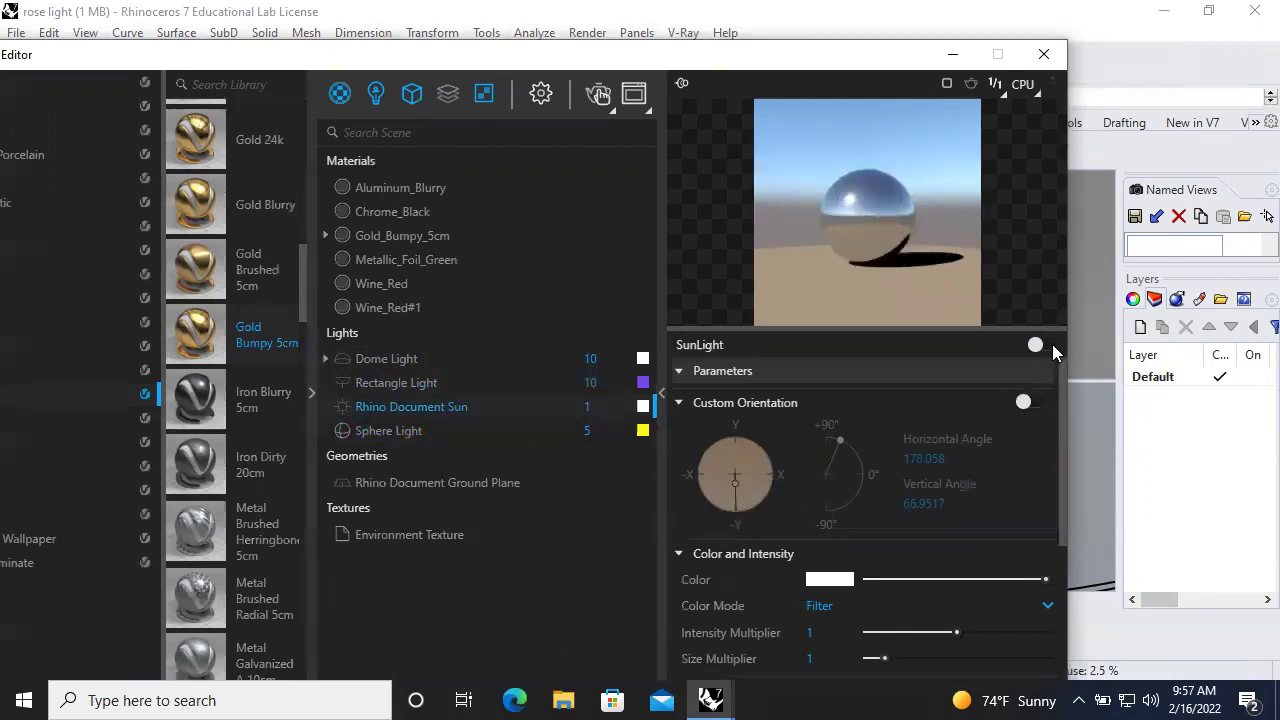
Change the Sphere Light's color to blue (R 0.114, G 0.285, B 0.698) and set its intensity to 9.7
click(413, 433)
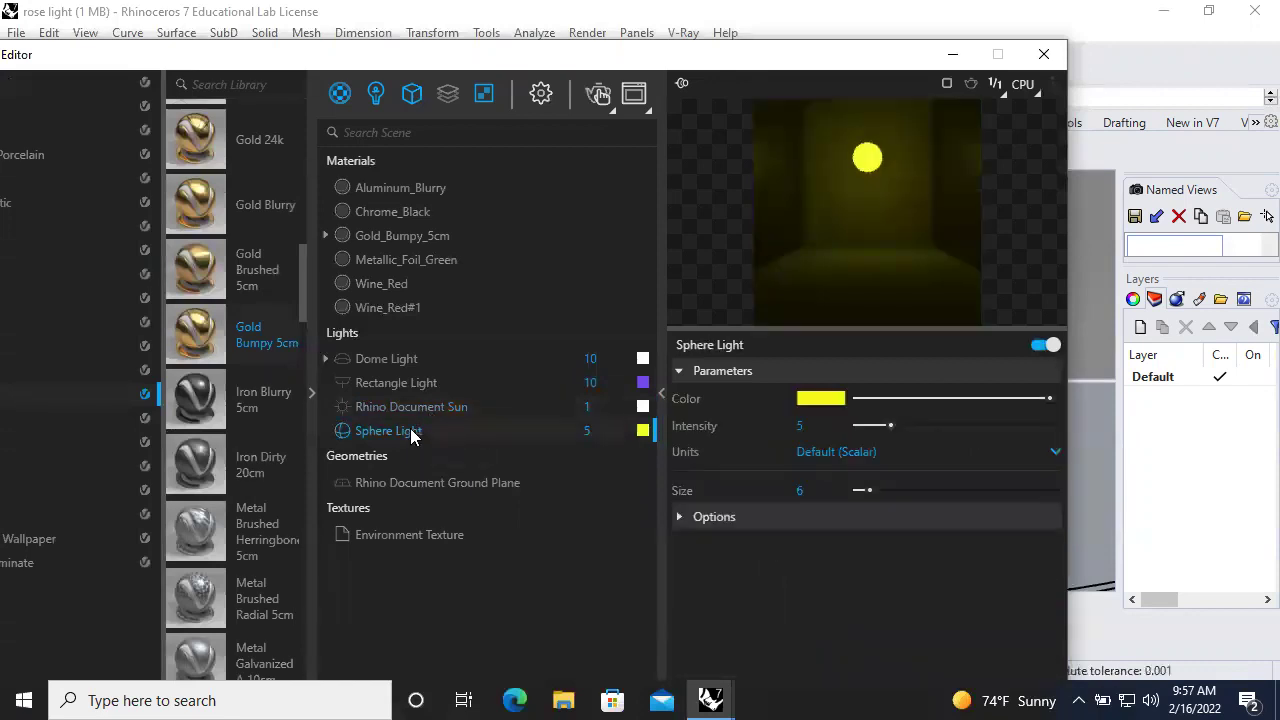
click(808, 400)
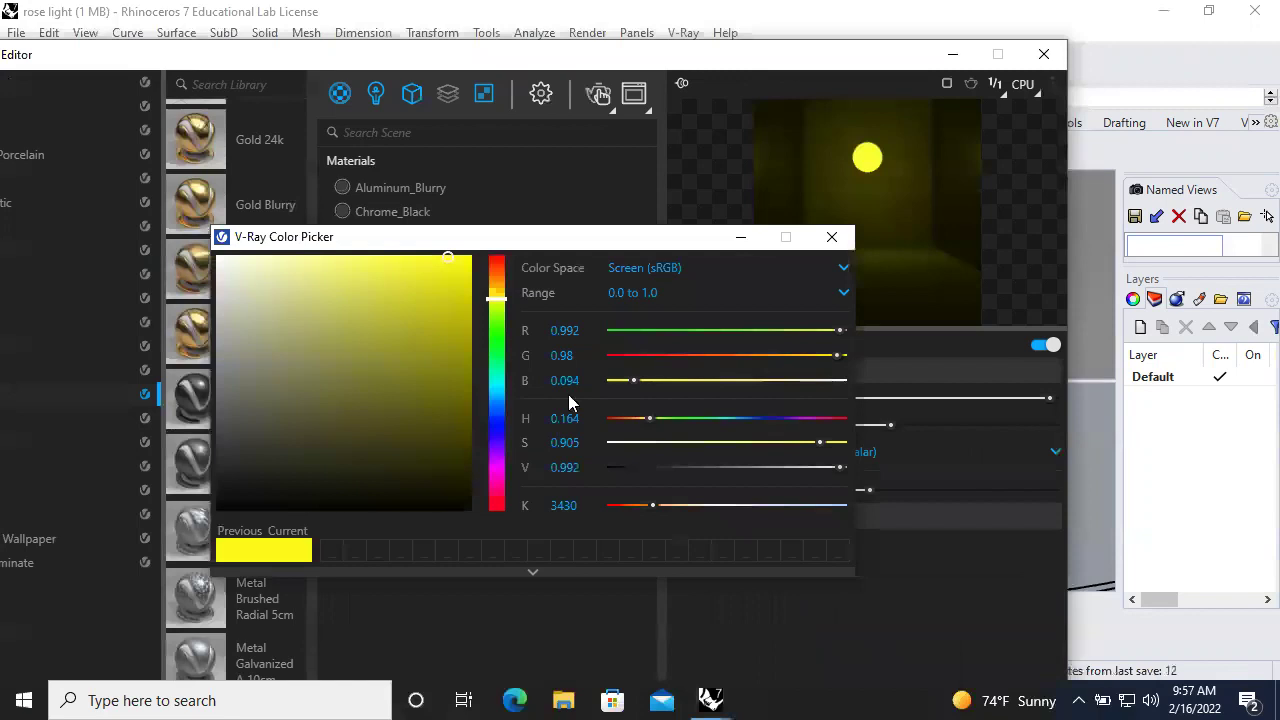
drag(503, 448, 490, 440)
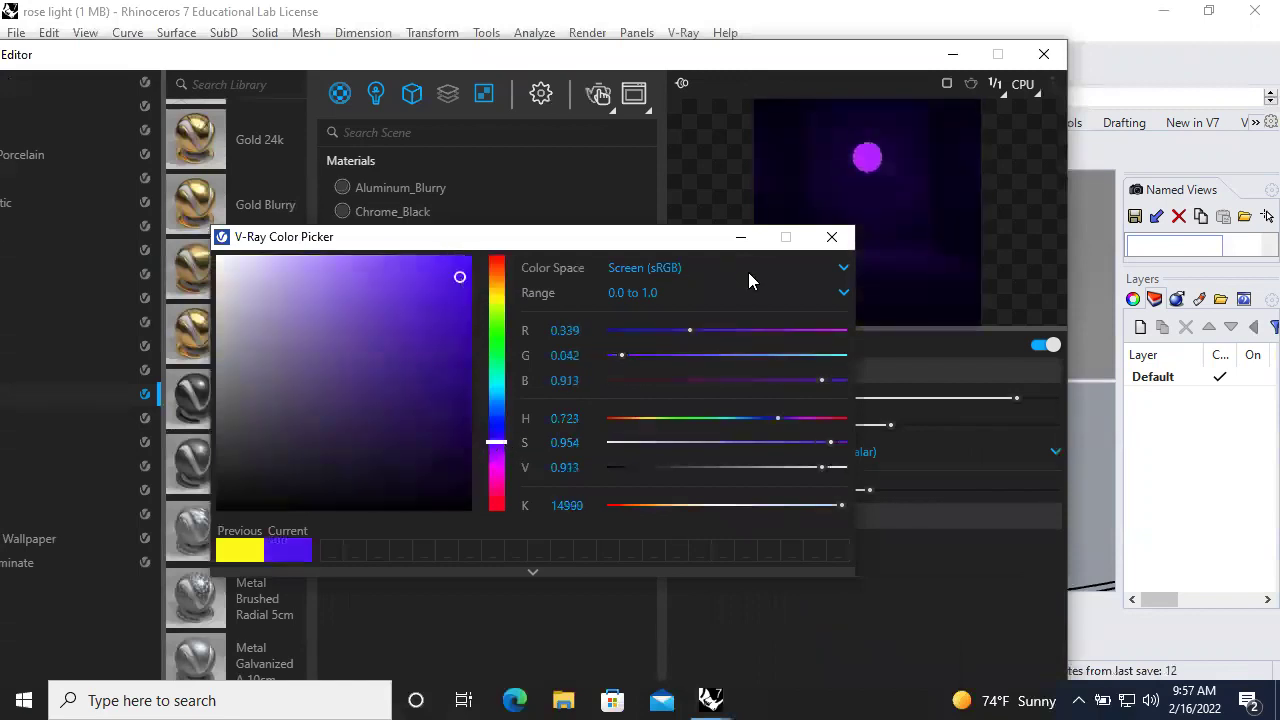
click(430, 332)
drag(495, 402, 495, 414)
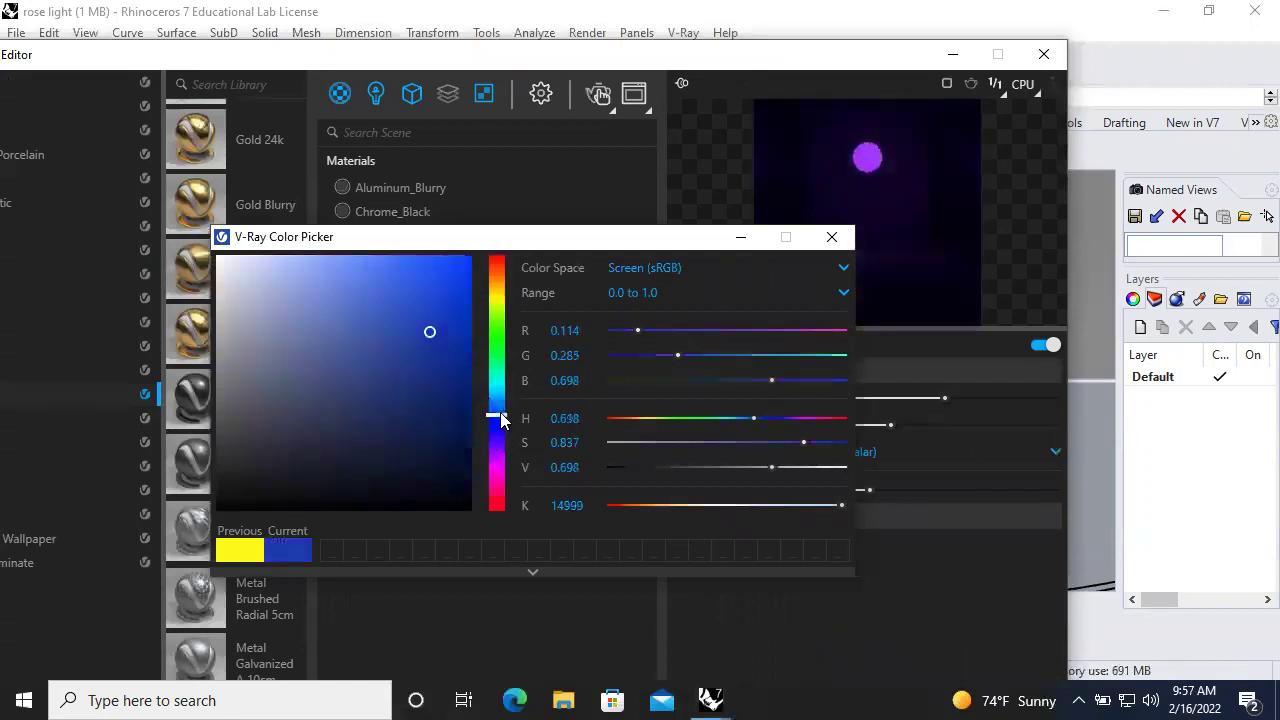
click(832, 238)
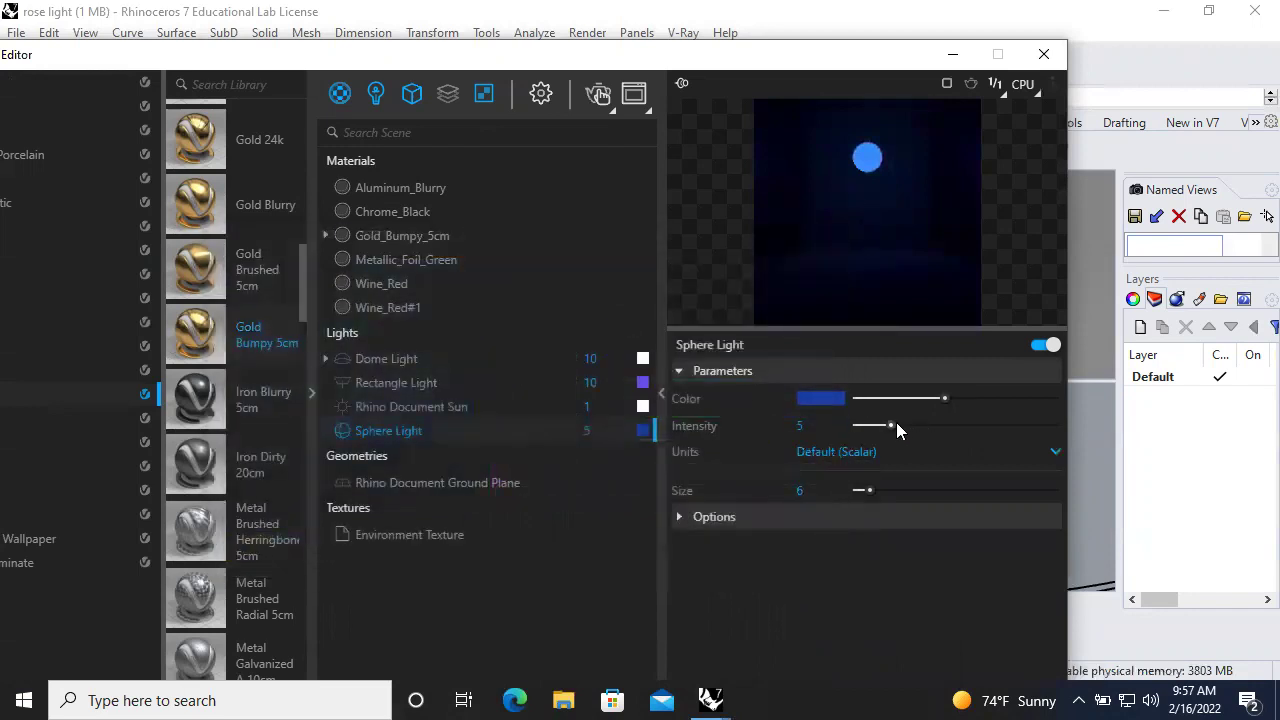
drag(890, 424, 920, 430)
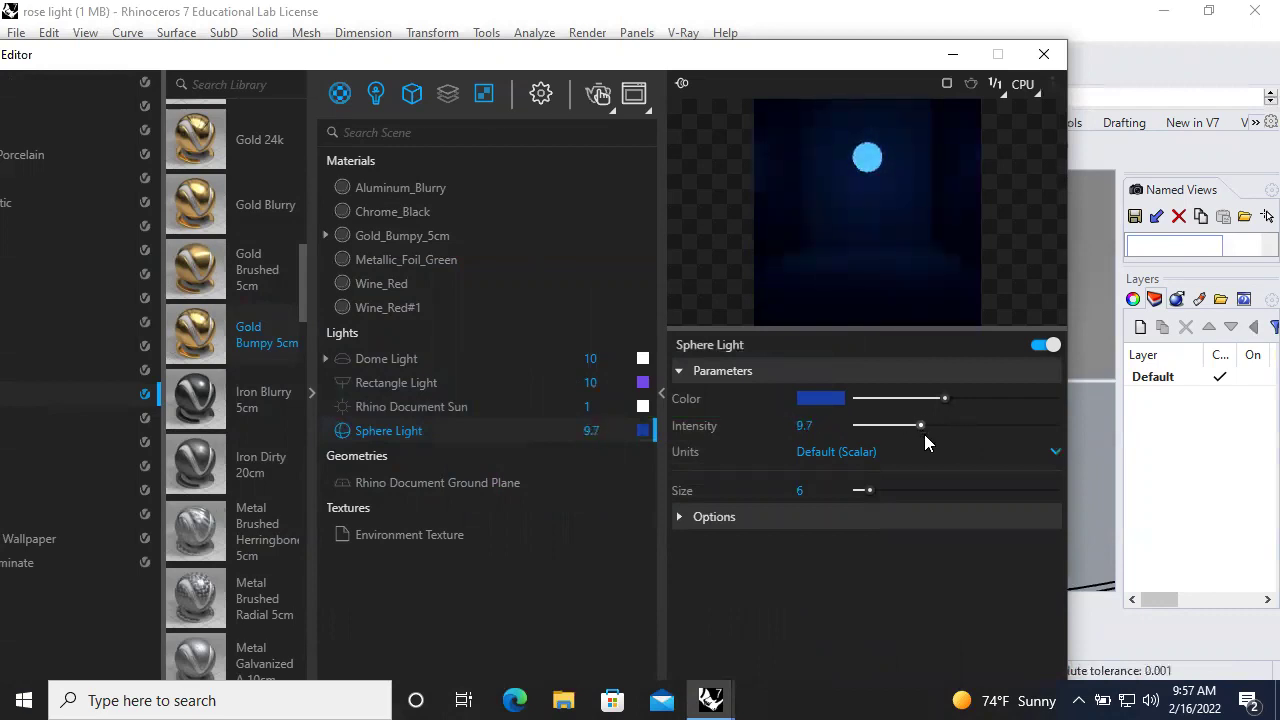
Minimize the Asset Editor, clear the stem selection, and place a new V-Ray Dome Light beside the rose in the Top view
click(388, 358)
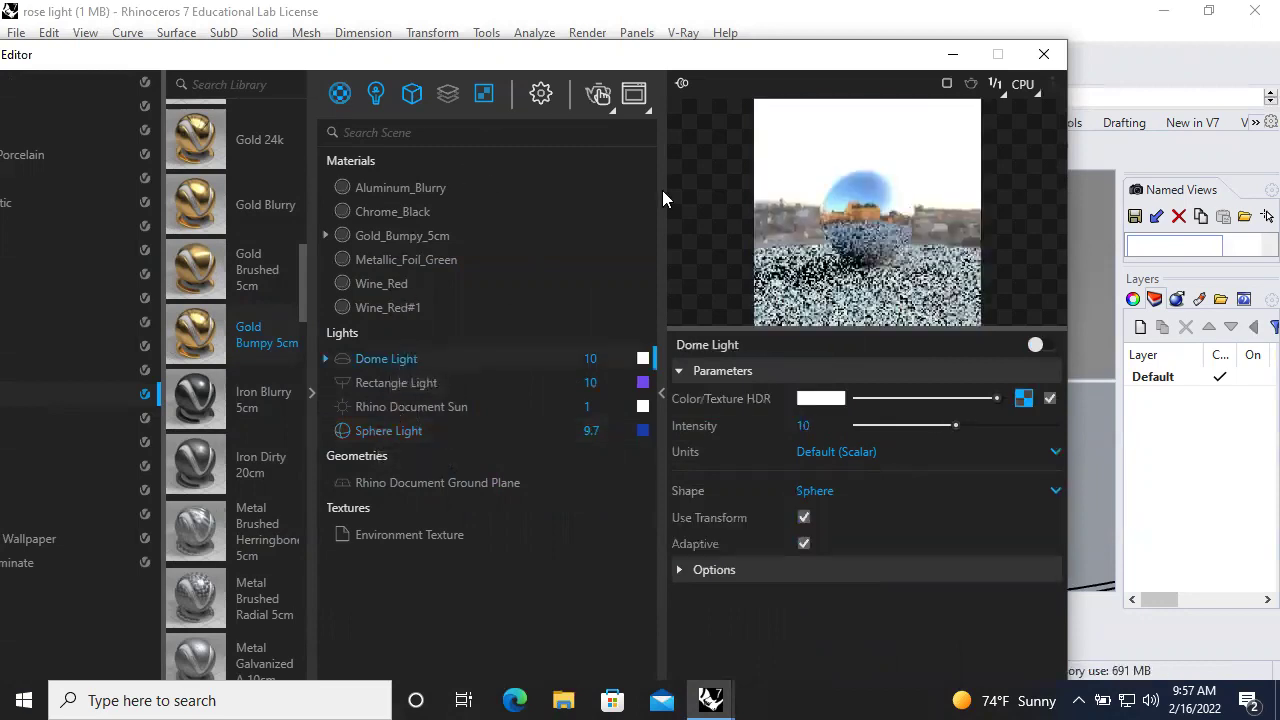
click(950, 56)
click(684, 34)
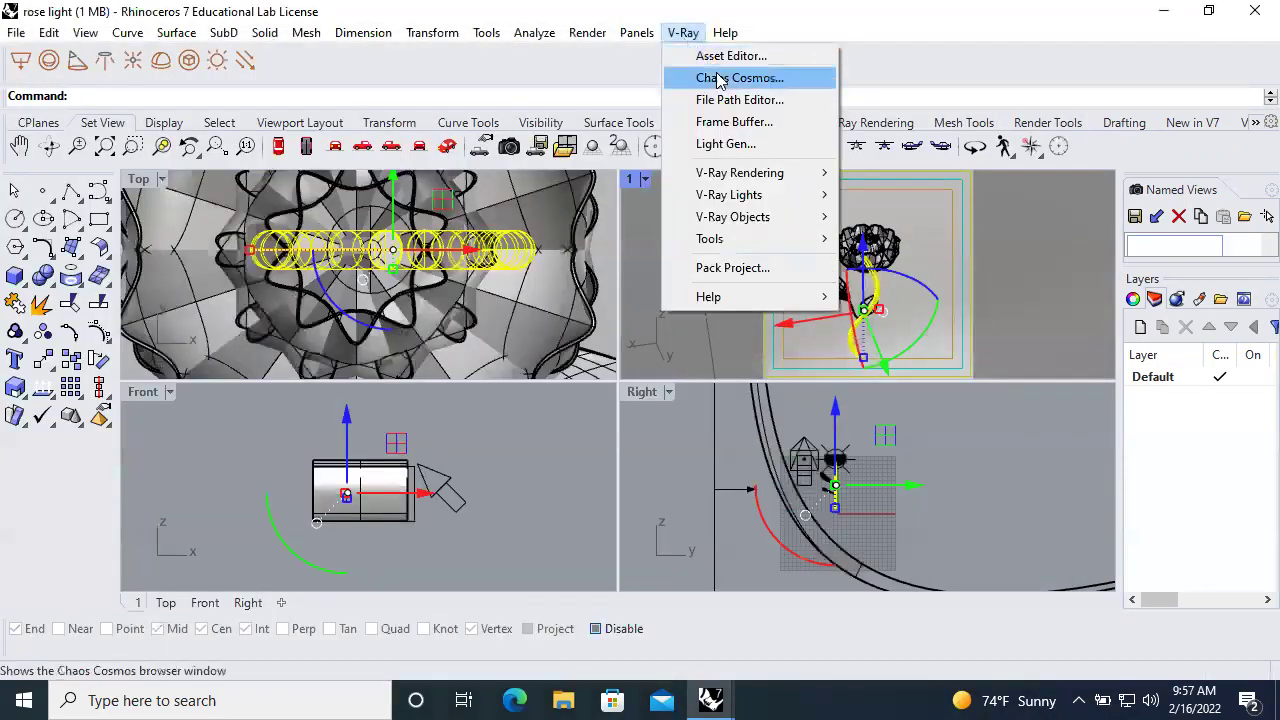
mouse_move(718, 196)
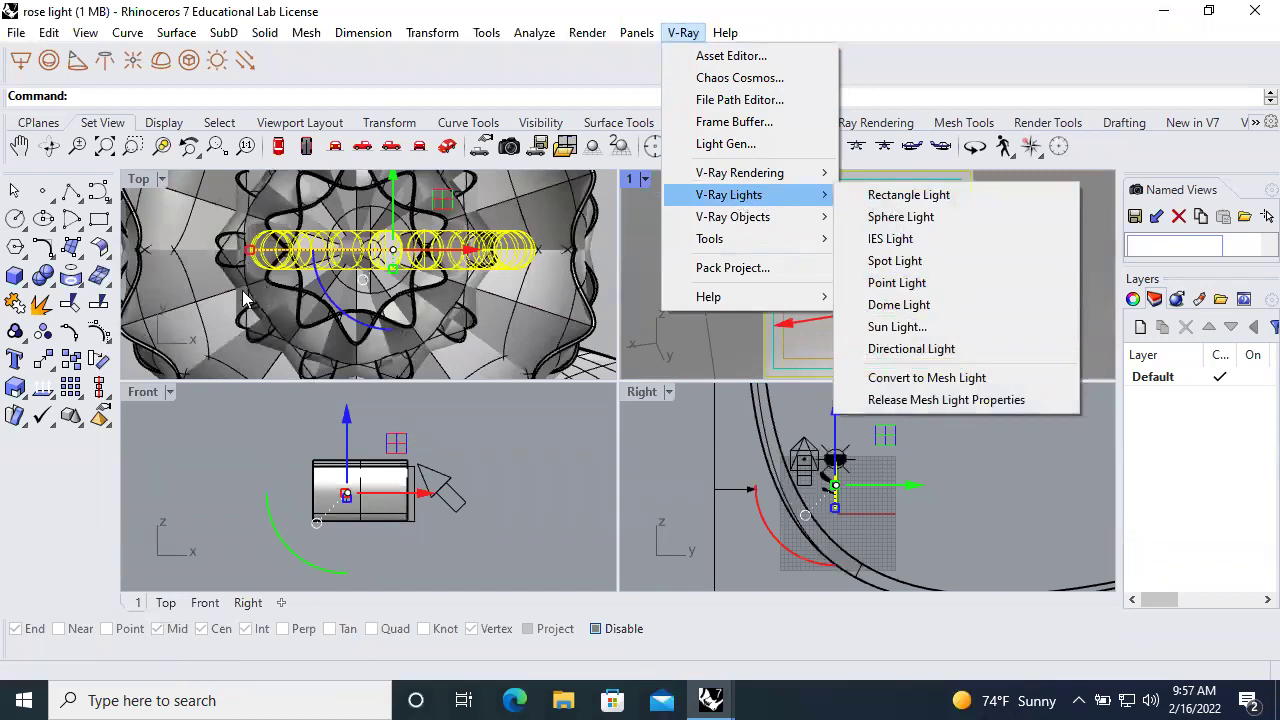
click(562, 504)
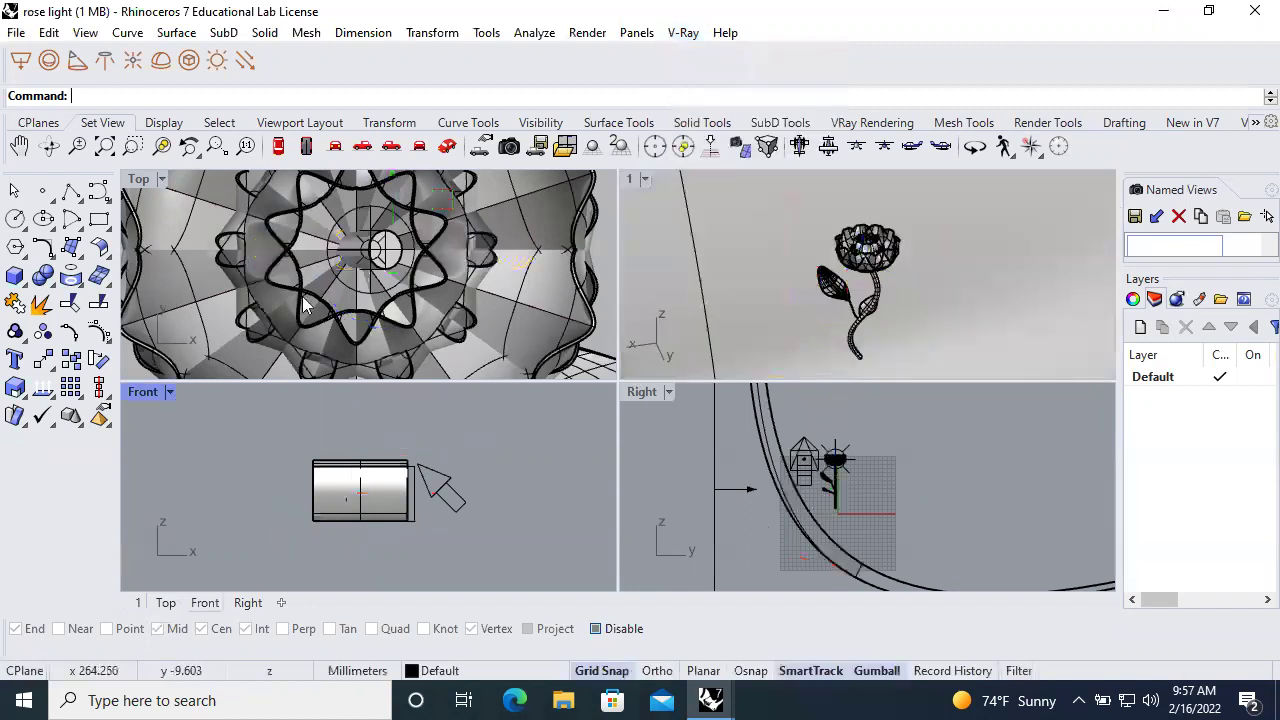
scroll(290, 282, down, 6)
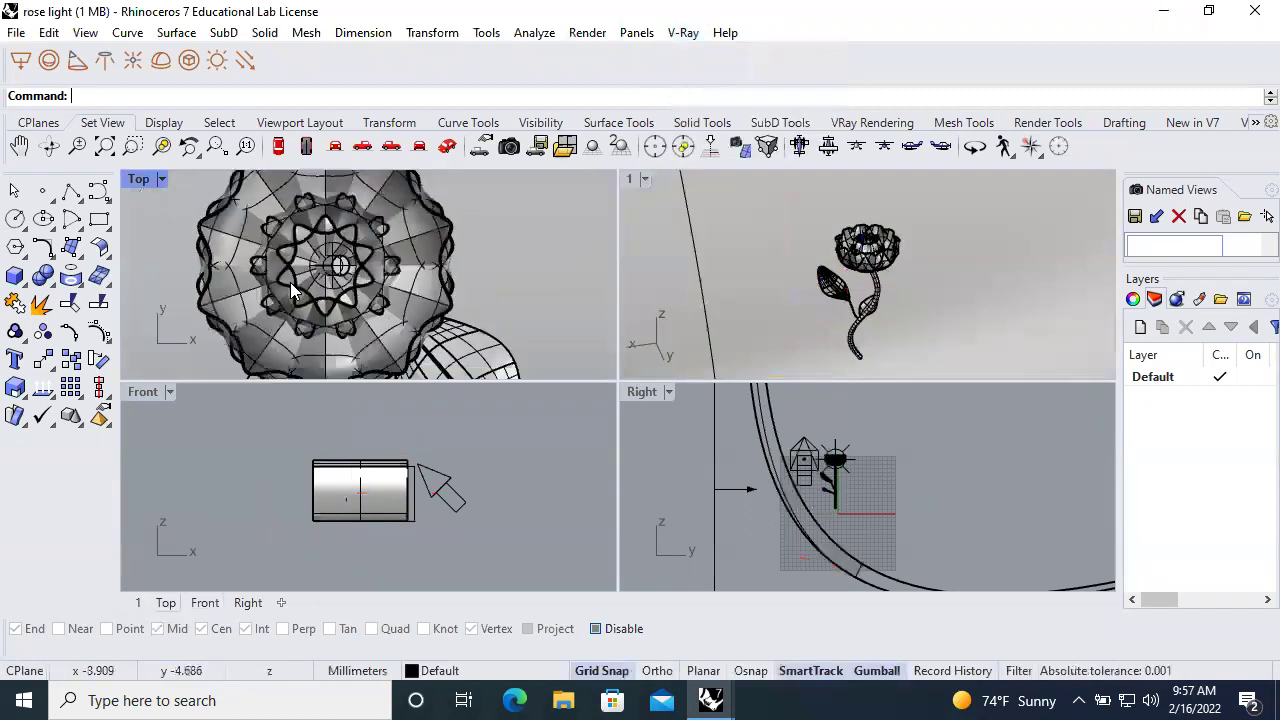
click(683, 32)
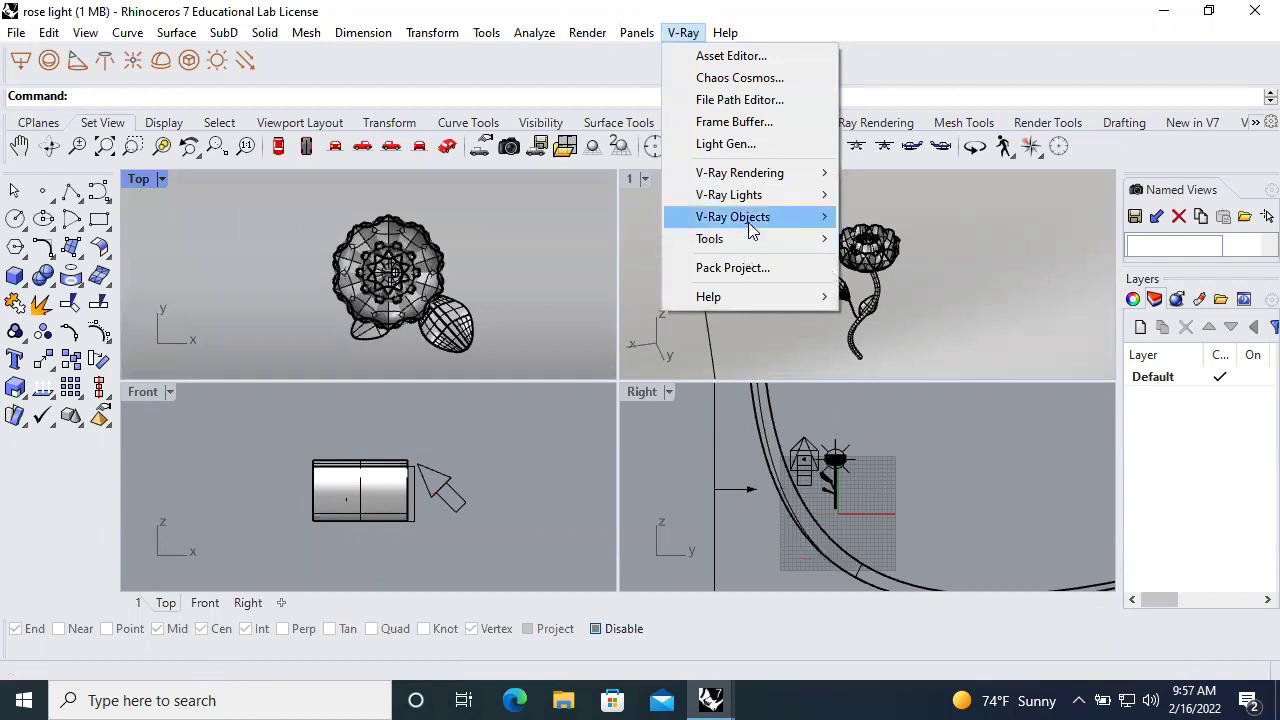
mouse_move(772, 198)
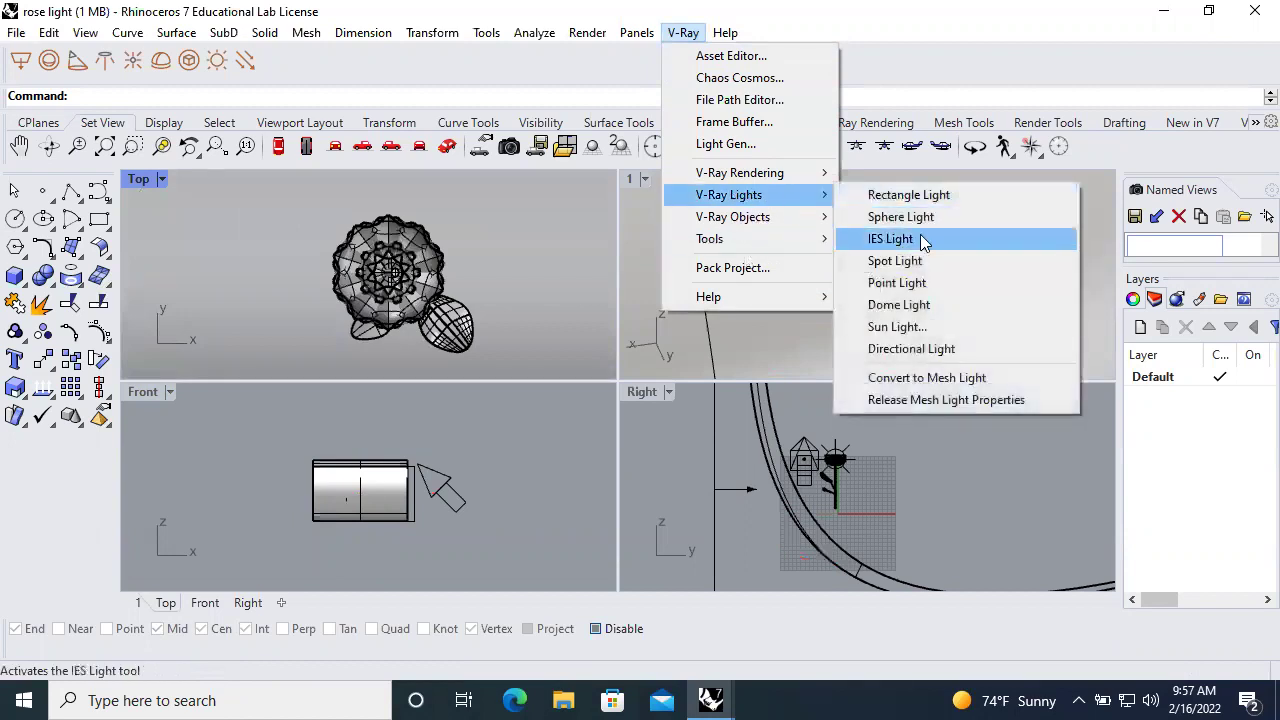
click(920, 304)
click(545, 293)
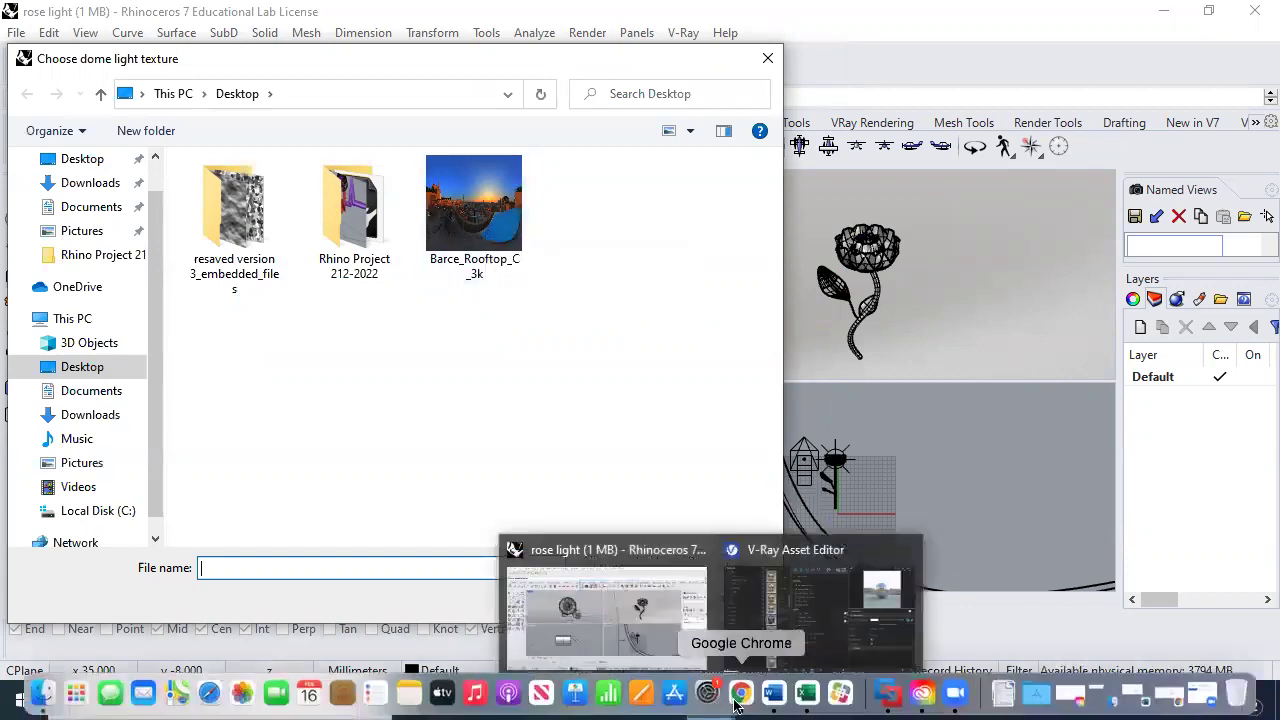
Switch to Google Chrome on the Mac desktop and open My Drive in Google Drive
click(741, 703)
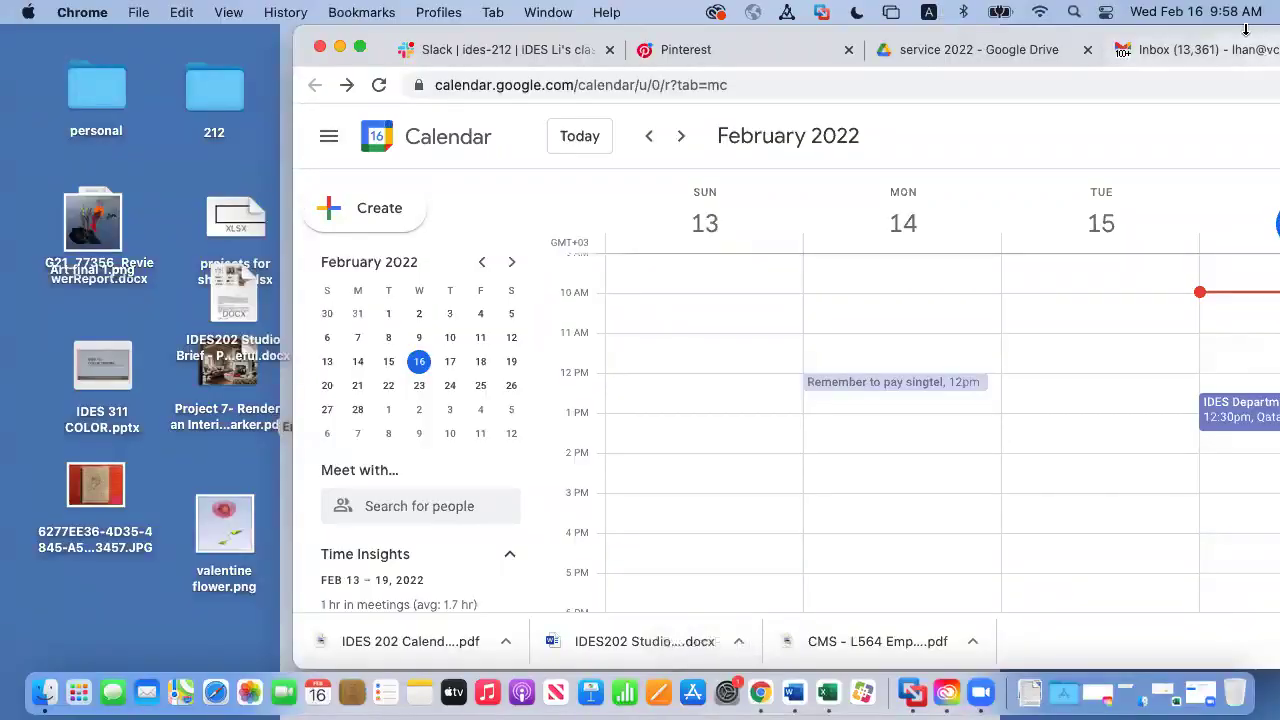
drag(1200, 50, 667, 150)
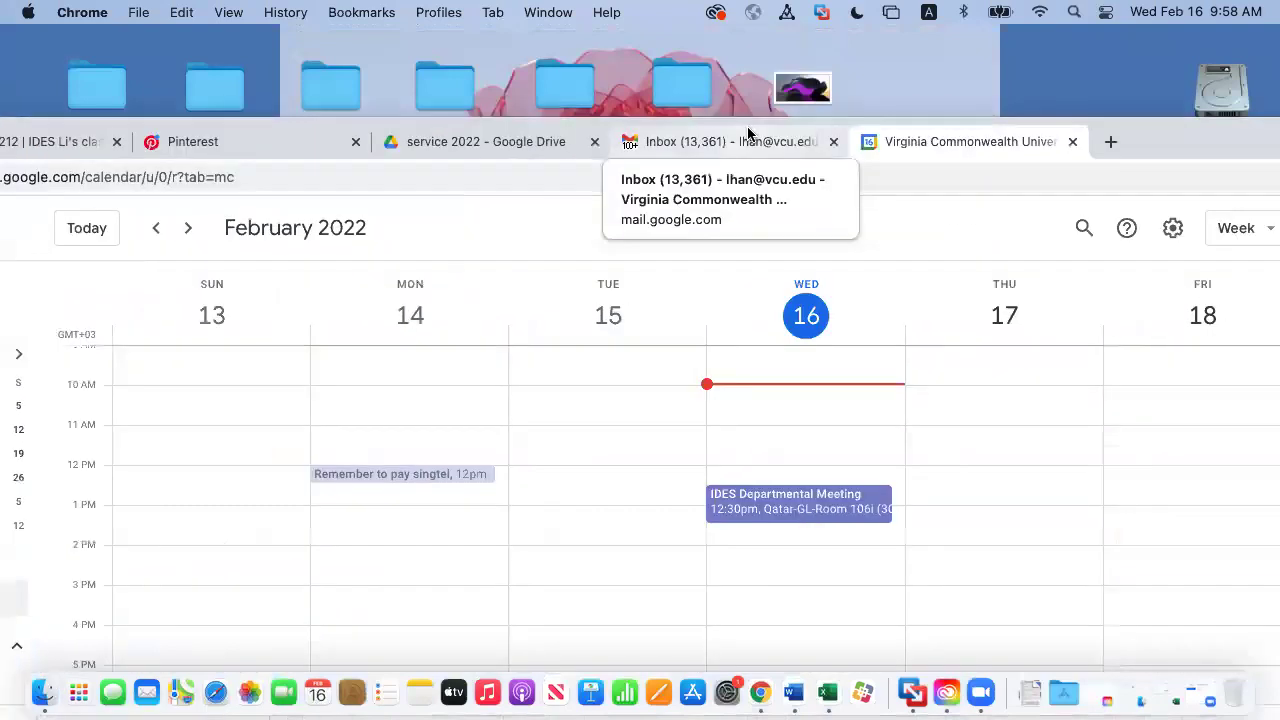
click(473, 136)
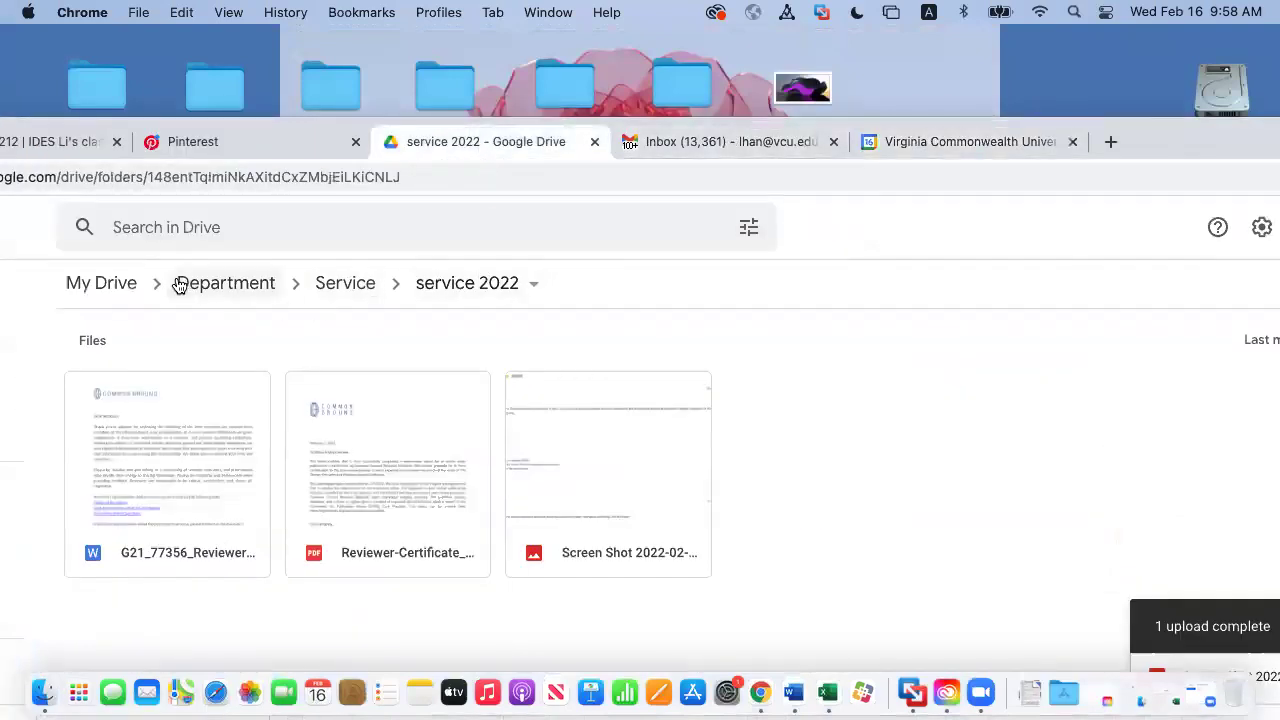
click(100, 285)
Look through the My Drive folders and open the IDES 211 folder
scroll(700, 438, down, 4)
scroll(695, 443, up, 2)
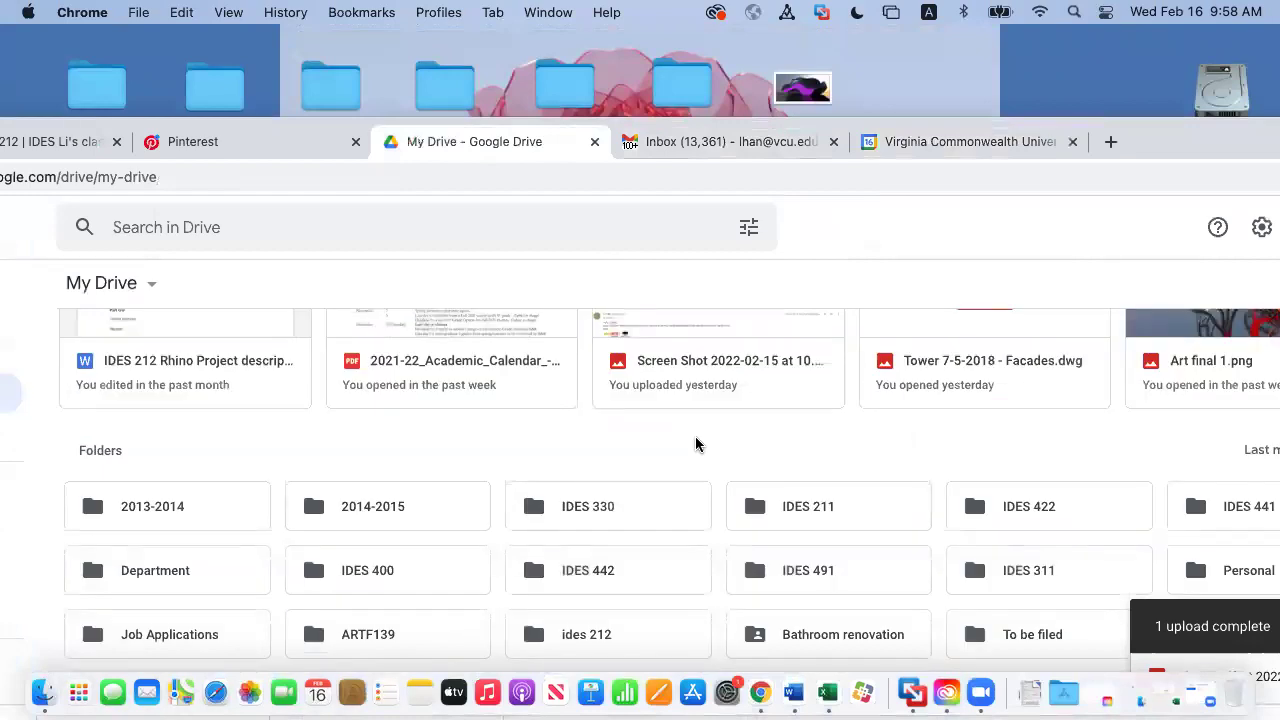
scroll(698, 445, up, 3)
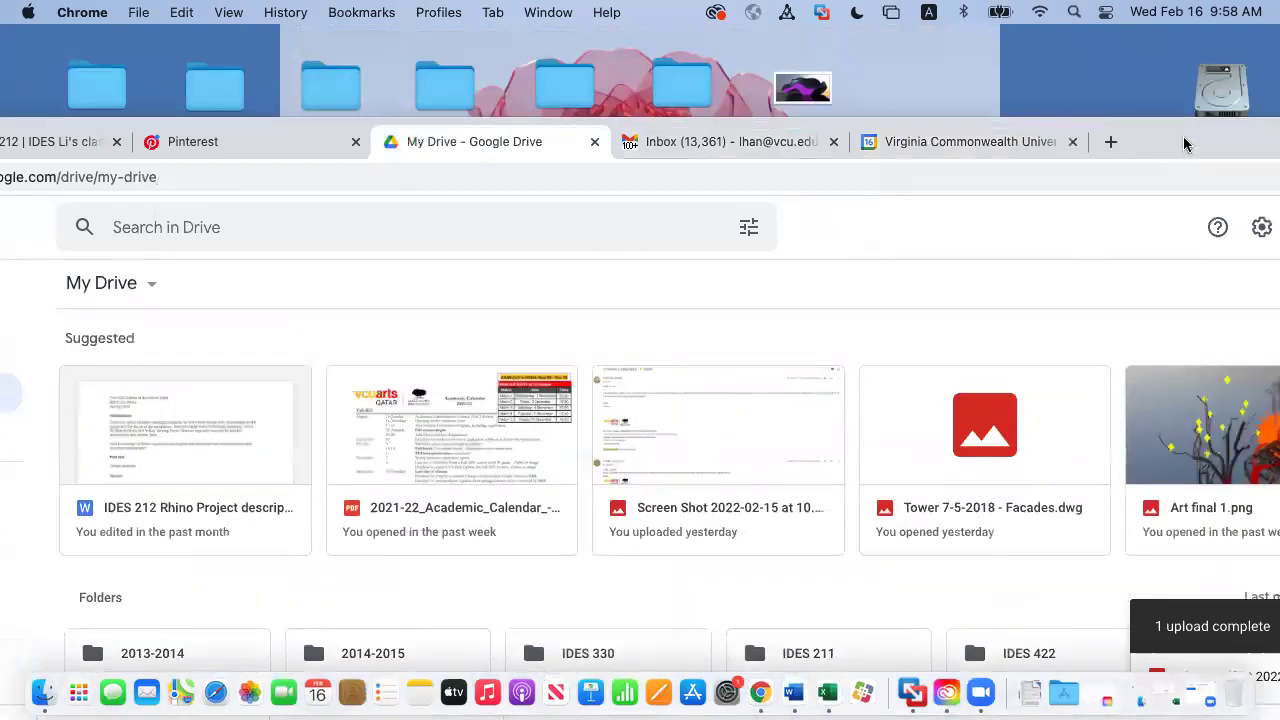
scroll(829, 463, down, 4)
scroll(829, 466, up, 3)
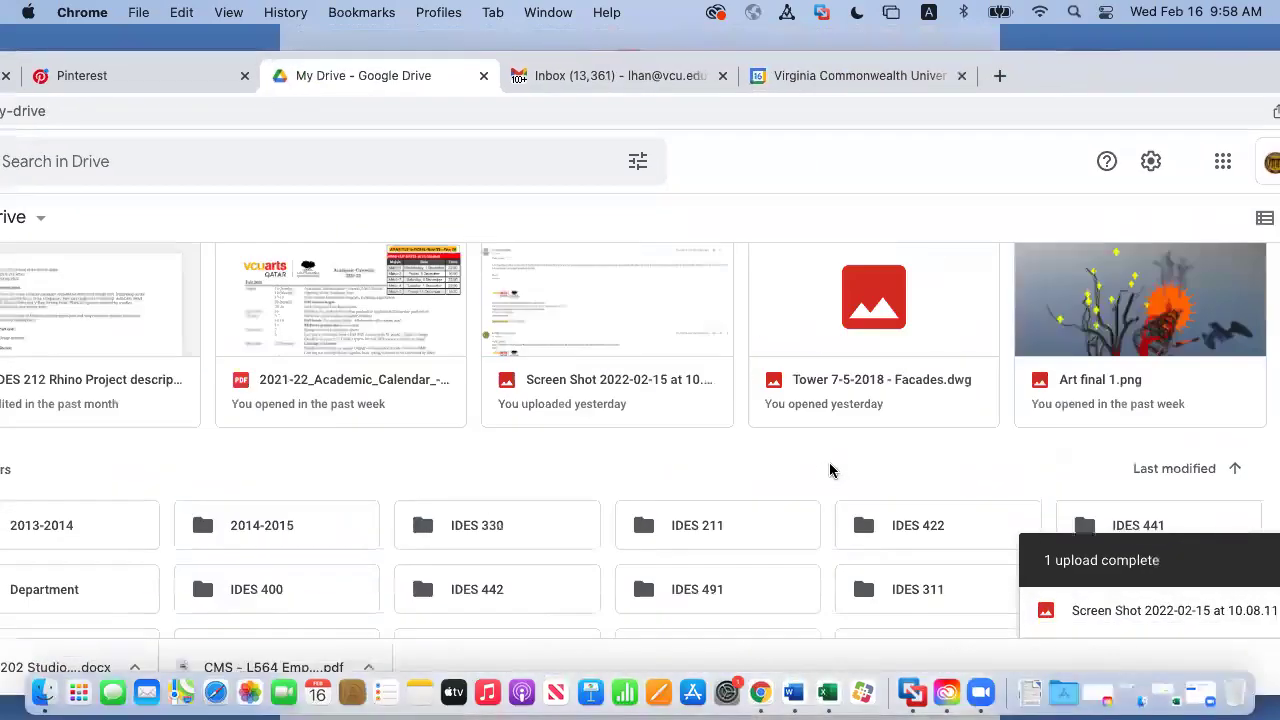
double_click(714, 583)
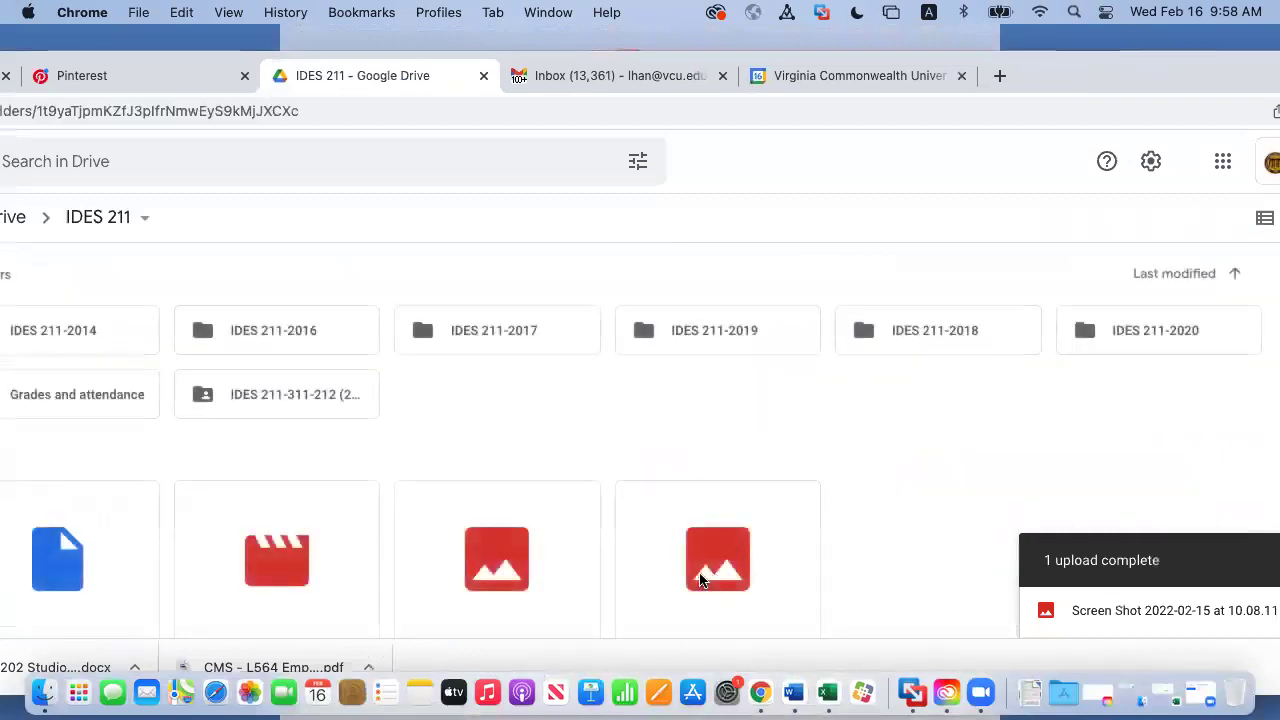
double_click(344, 394)
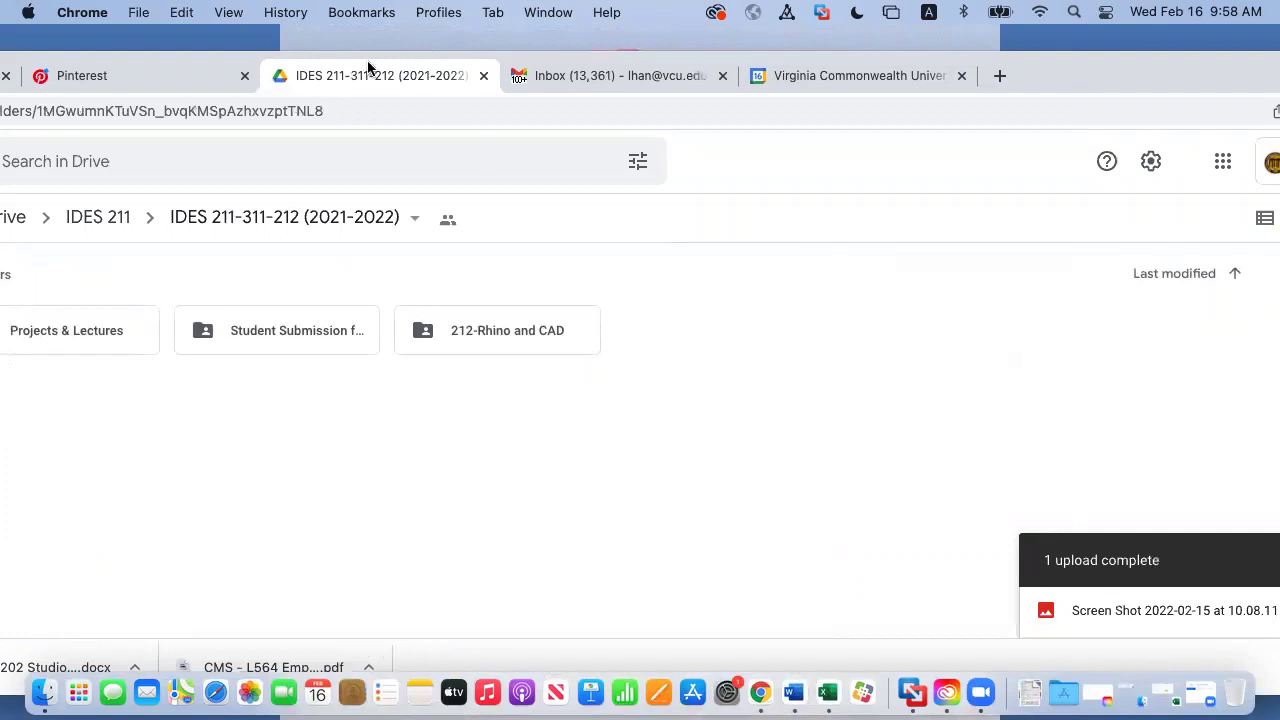
double_click(508, 340)
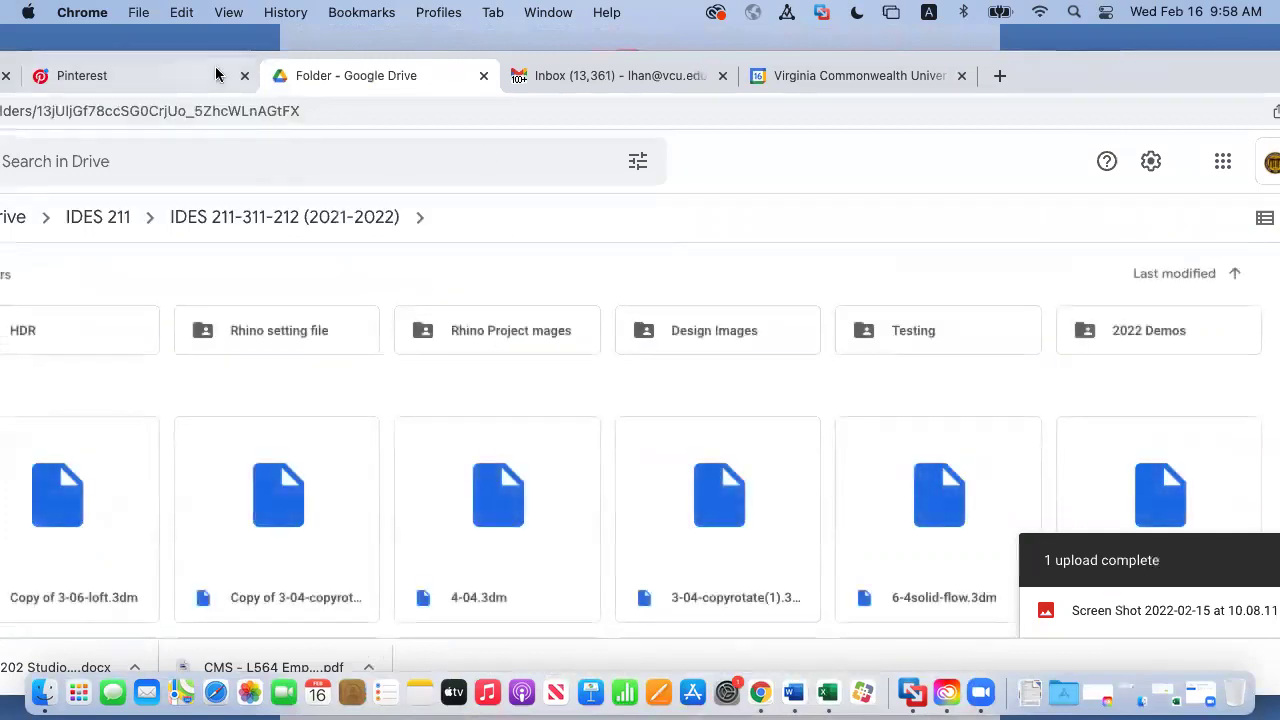
drag(202, 54, 452, 56)
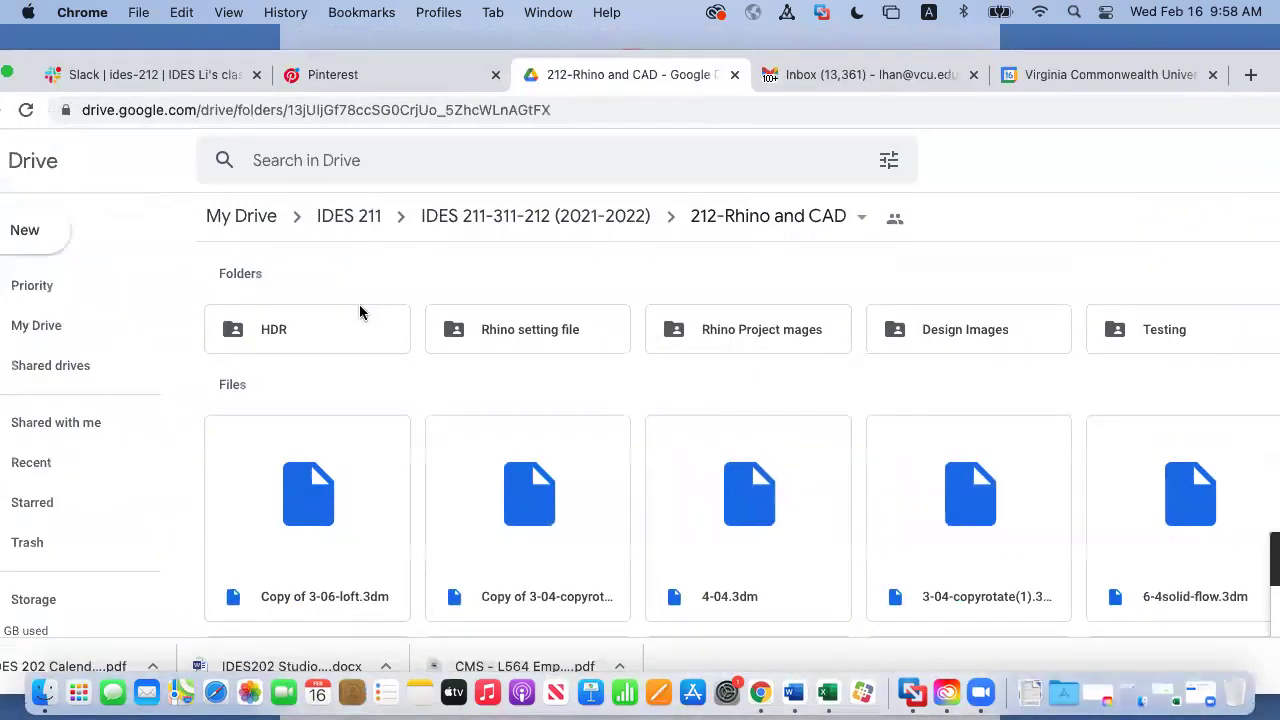
double_click(303, 328)
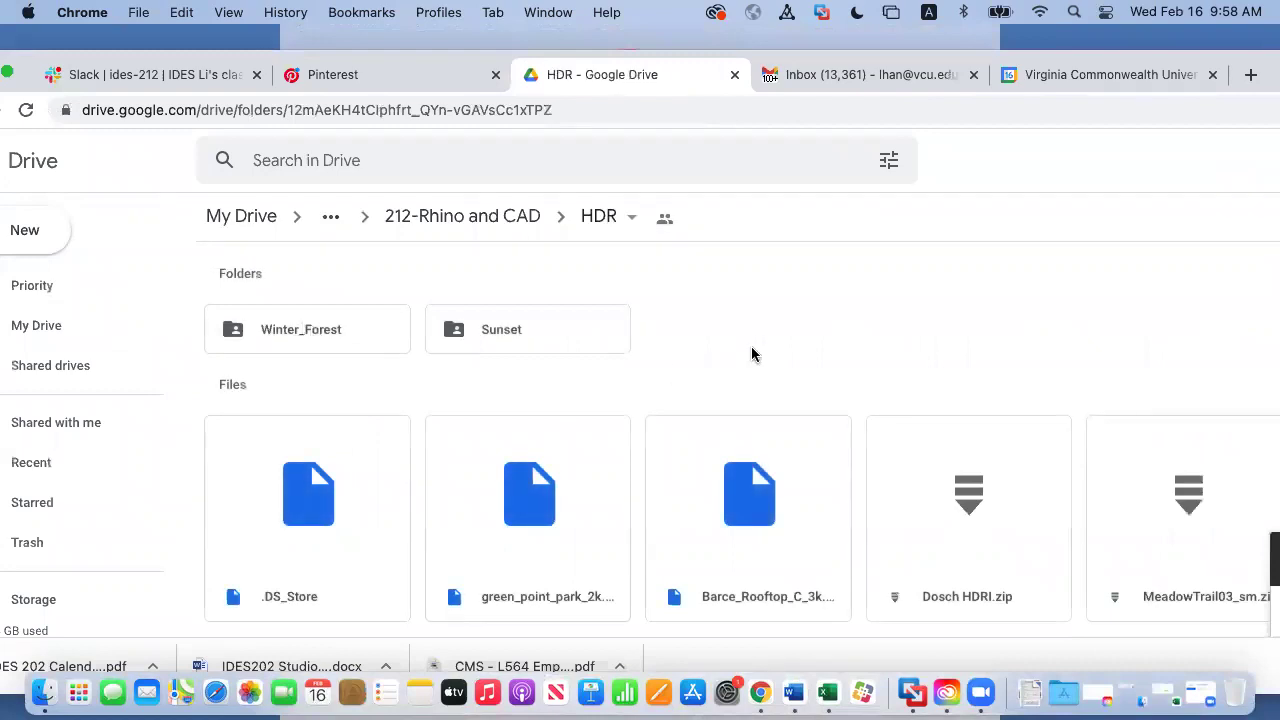
double_click(312, 342)
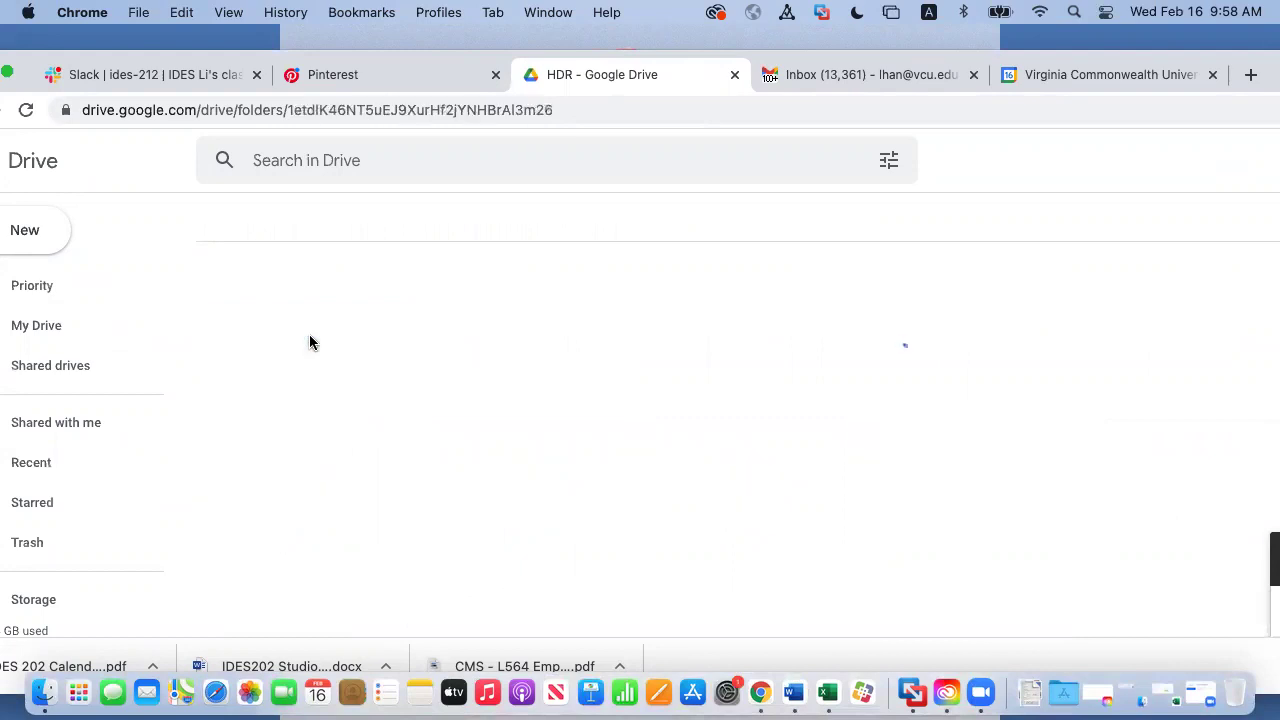
Download the WinterForest_Env-modified.hdr file from the Winter_Forest folder
scroll(740, 440, down, 2)
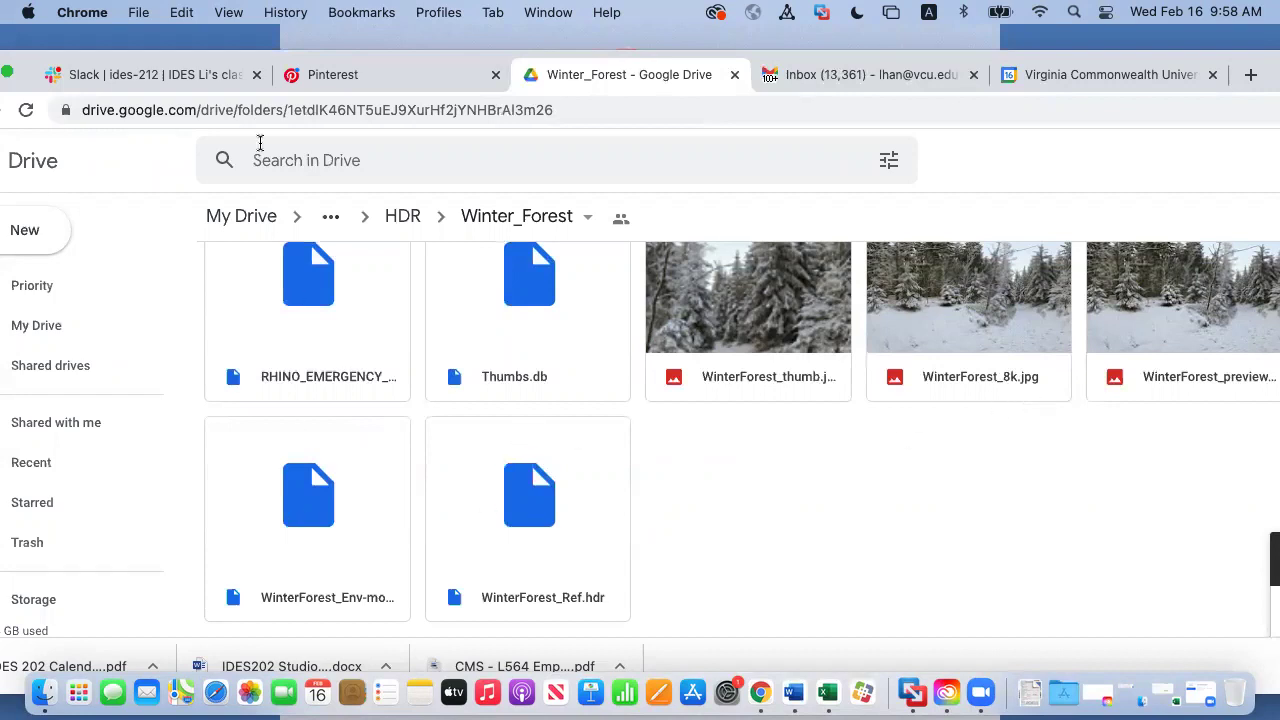
click(311, 544)
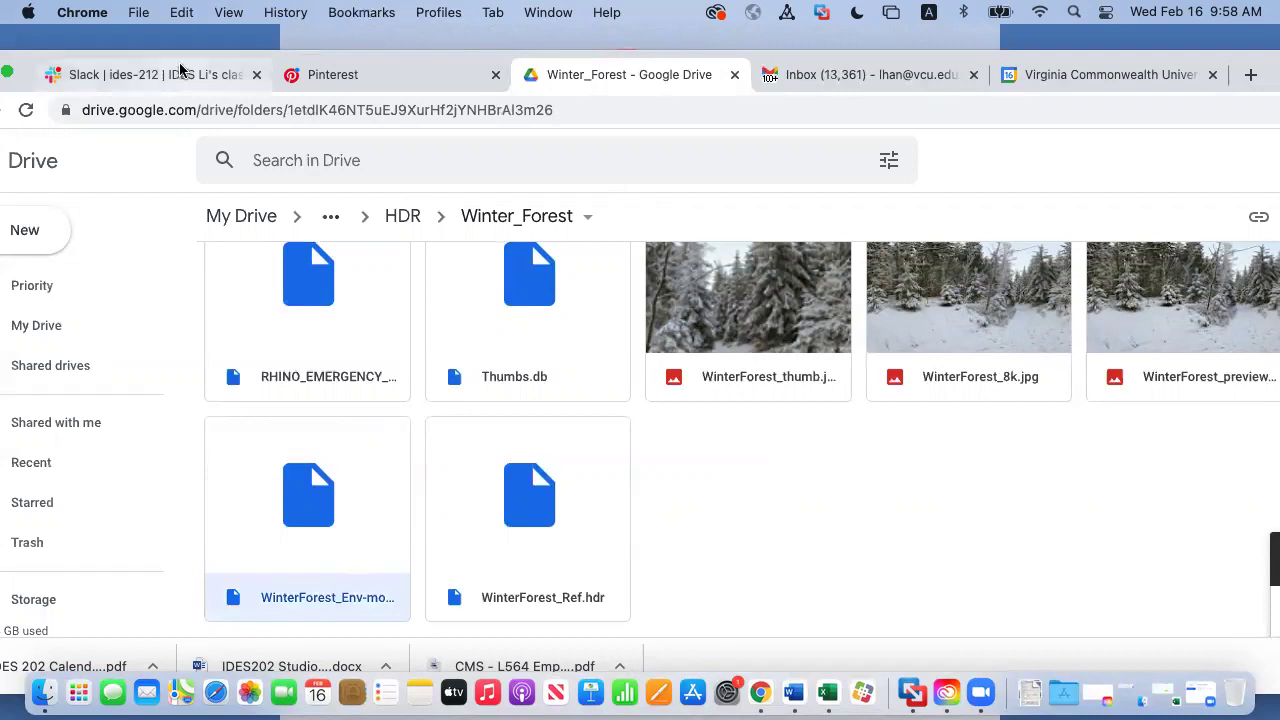
drag(191, 57, 270, 82)
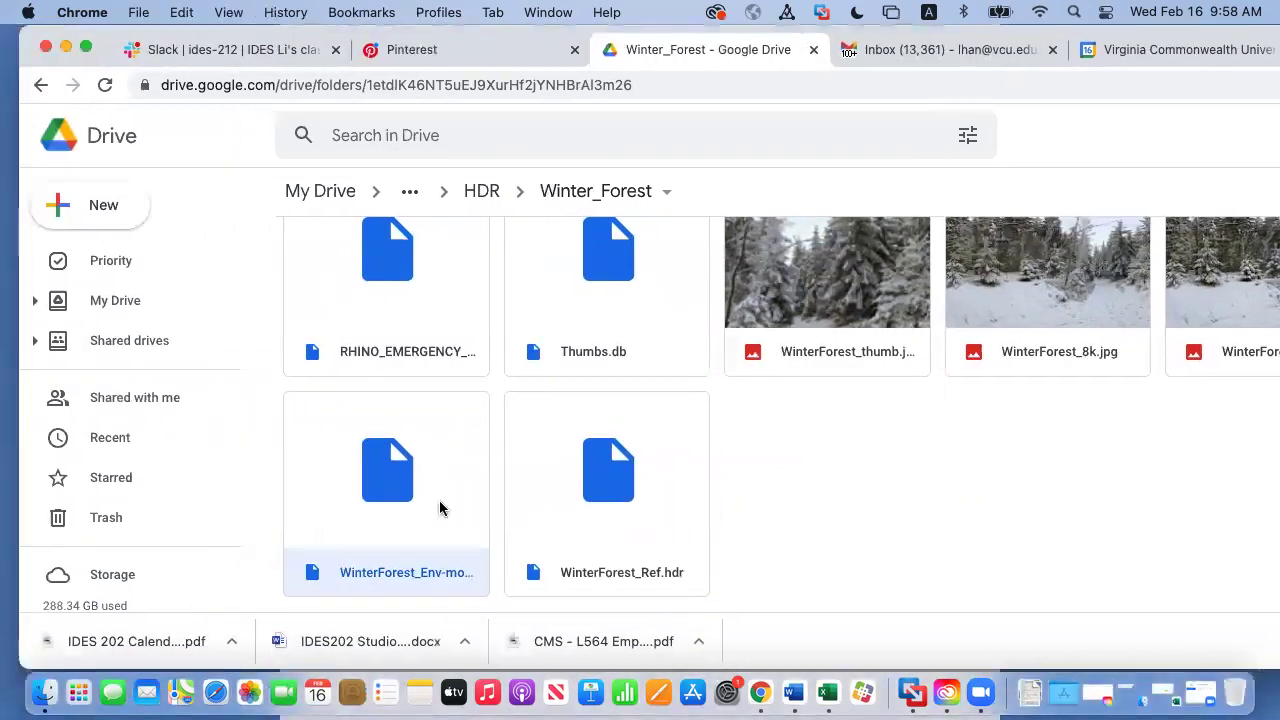
click(630, 494)
click(418, 503)
click(614, 503)
click(398, 493)
right_click(391, 491)
scroll(629, 466, down, 2)
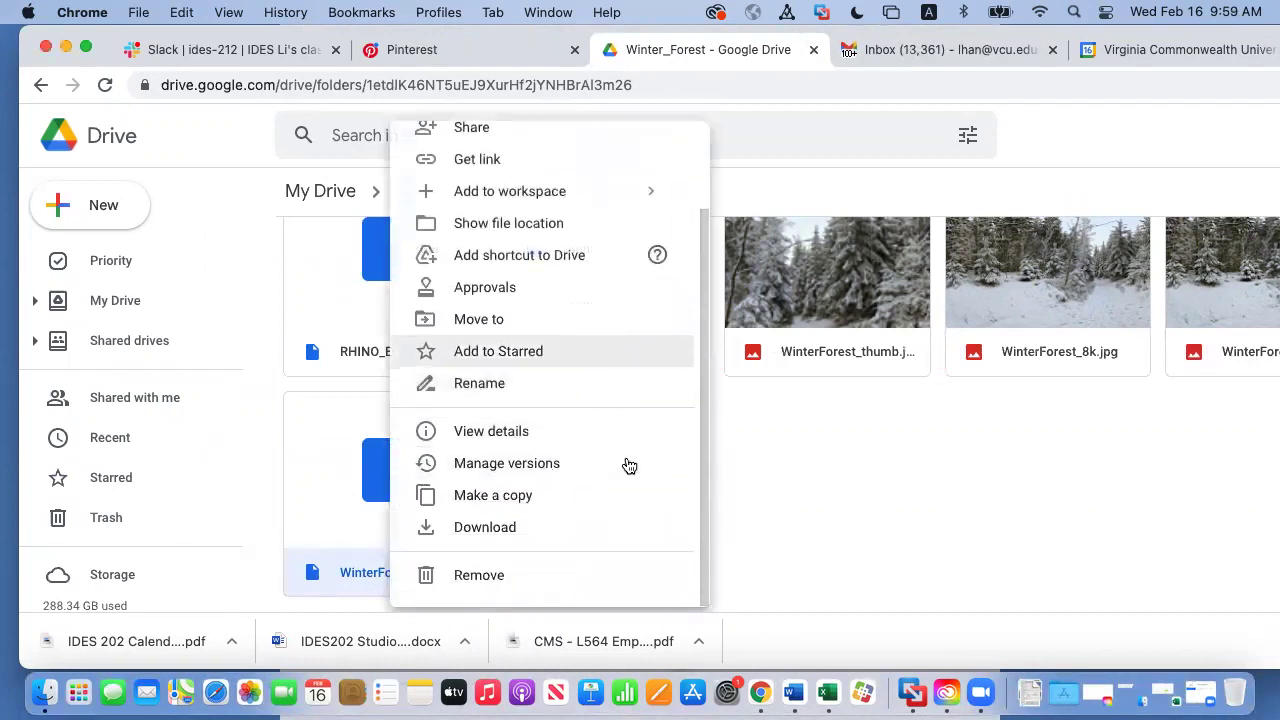
click(517, 528)
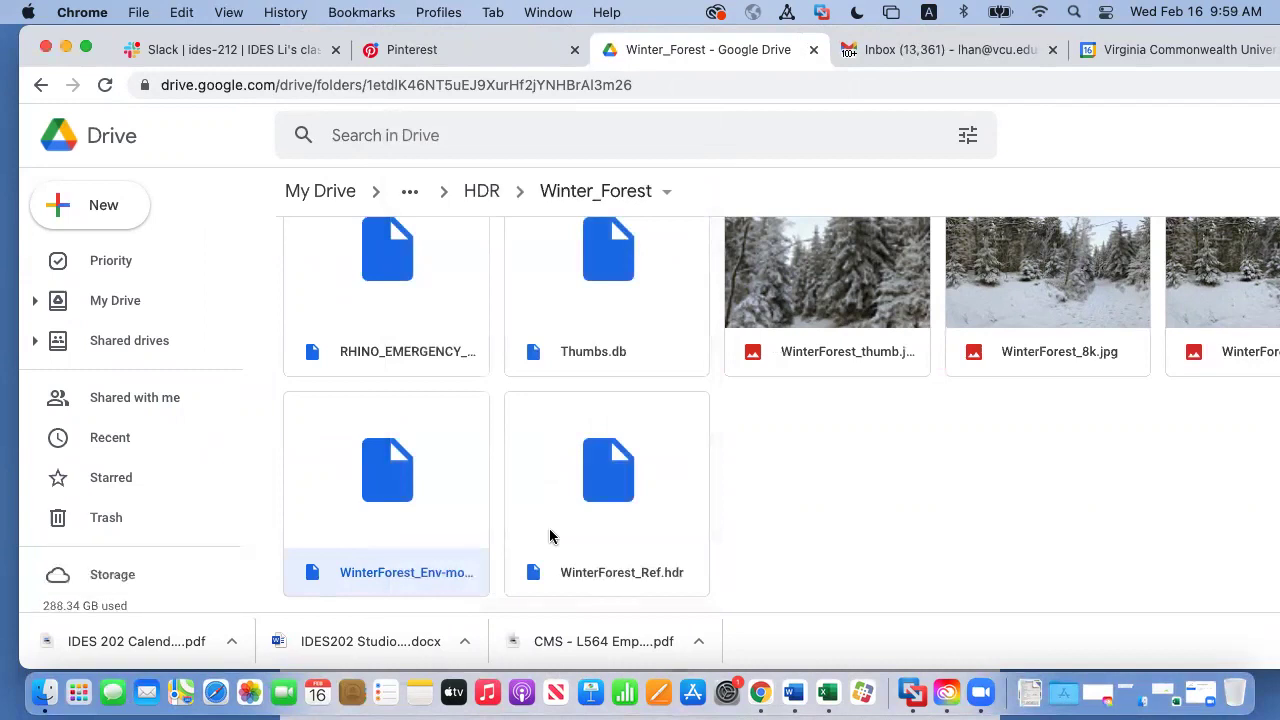
Place the downloaded WinterForest HDR file on the Mac desktop, preview it briefly, and copy it
drag(234, 30, 583, 12)
drag(430, 641, 112, 620)
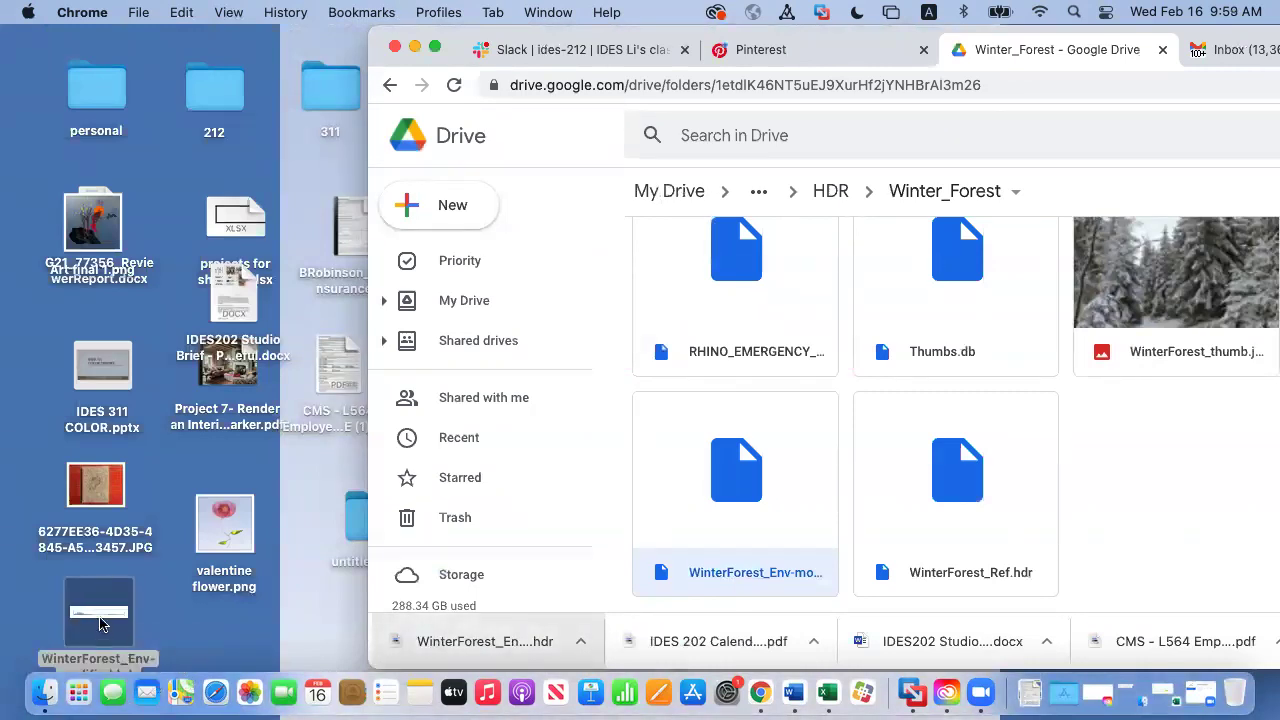
double_click(99, 620)
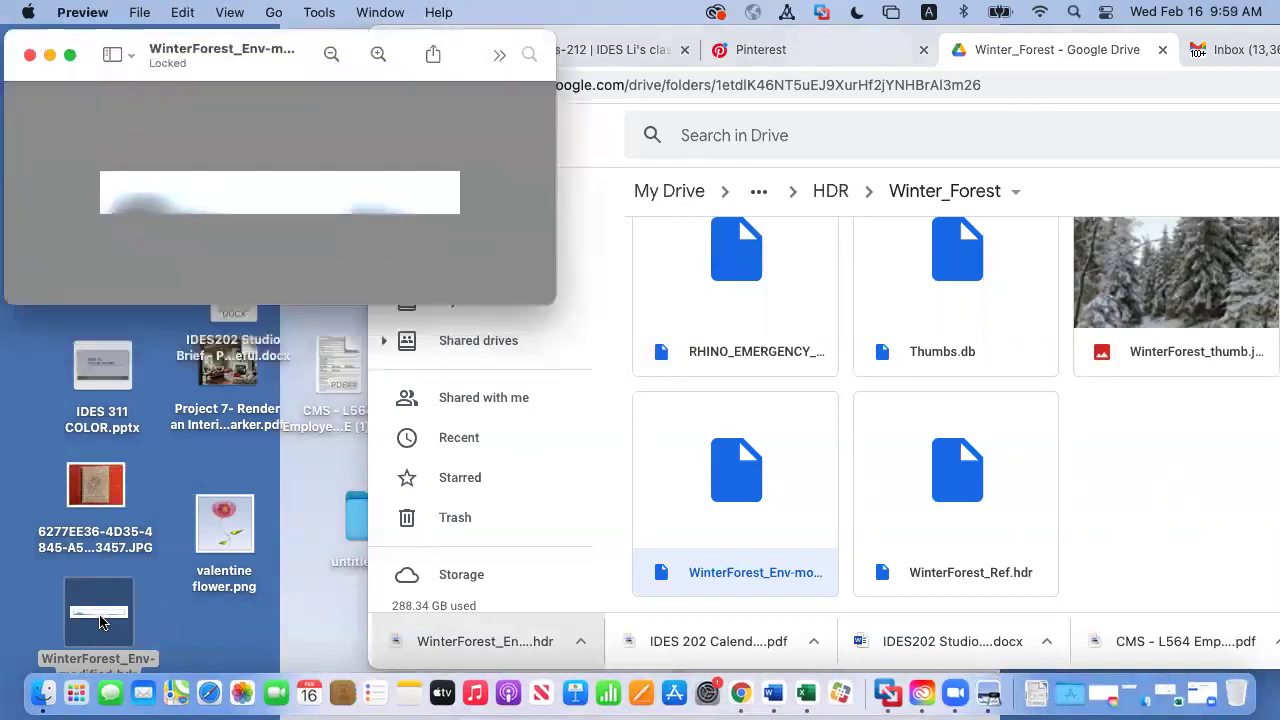
click(30, 55)
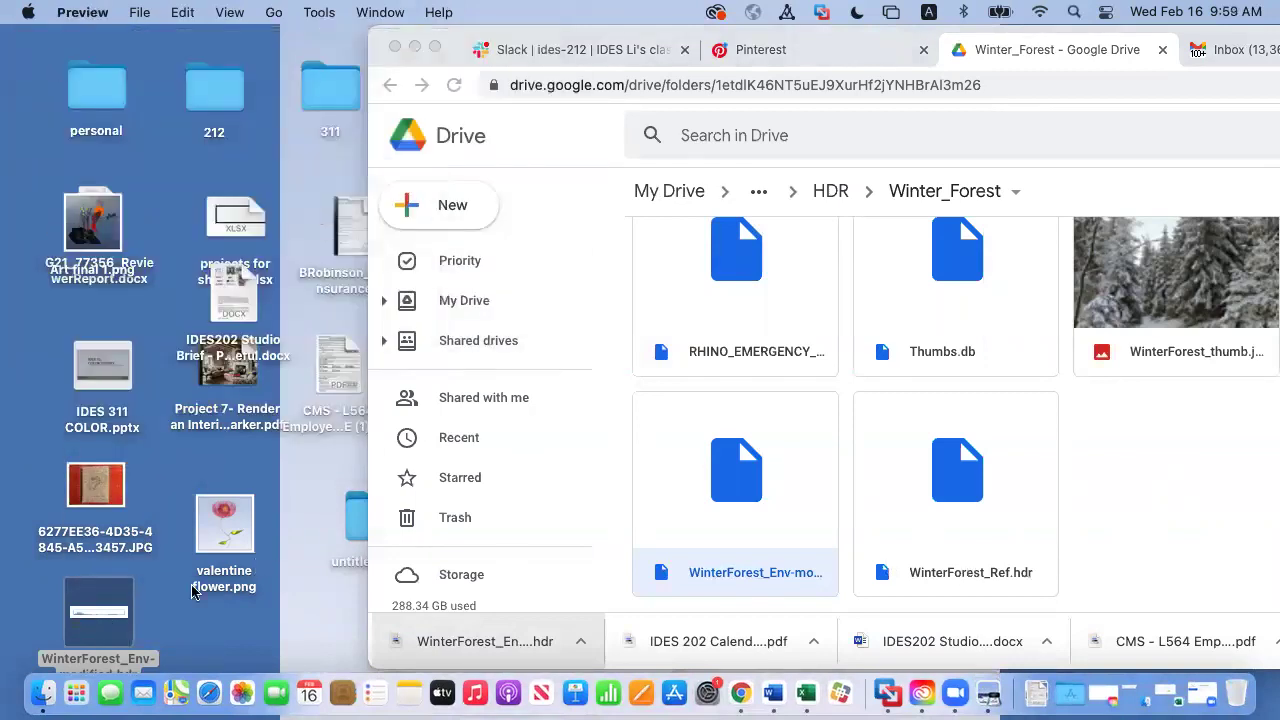
right_click(104, 614)
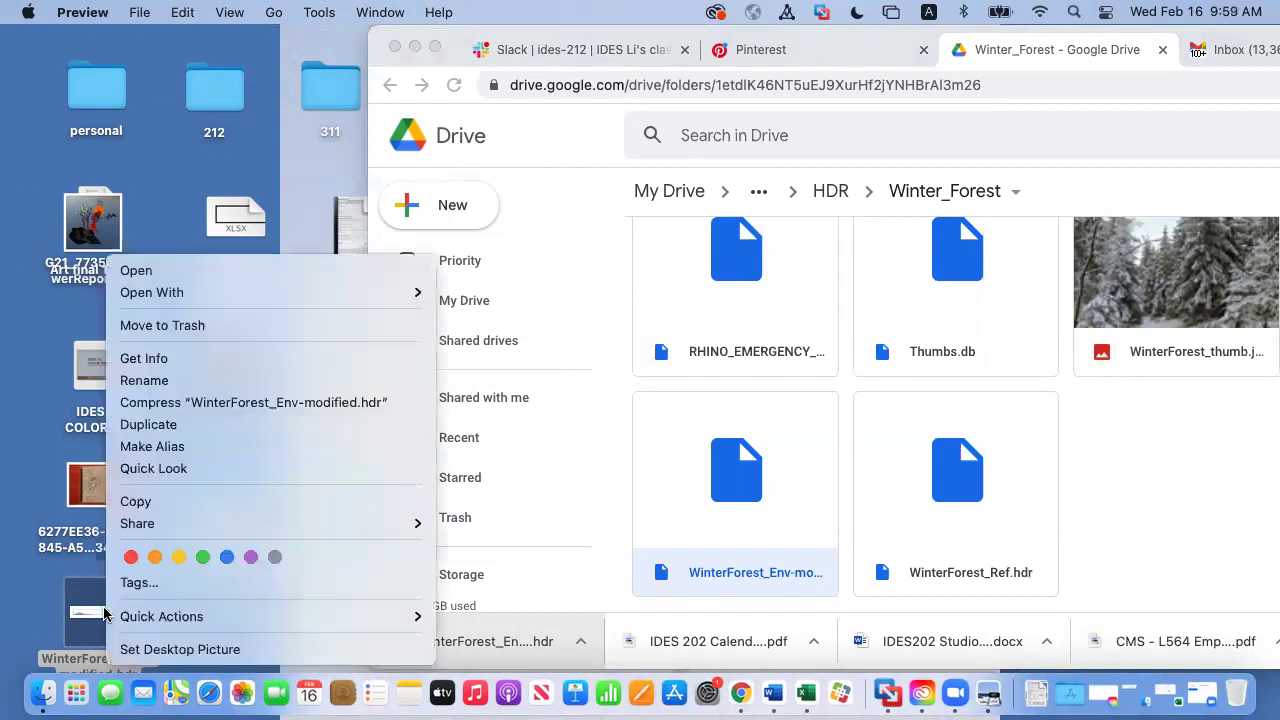
click(158, 506)
Switch to the Windows virtual machine, dismiss the dome light texture dialog, and paste the WinterForest file onto the Windows desktop
click(890, 694)
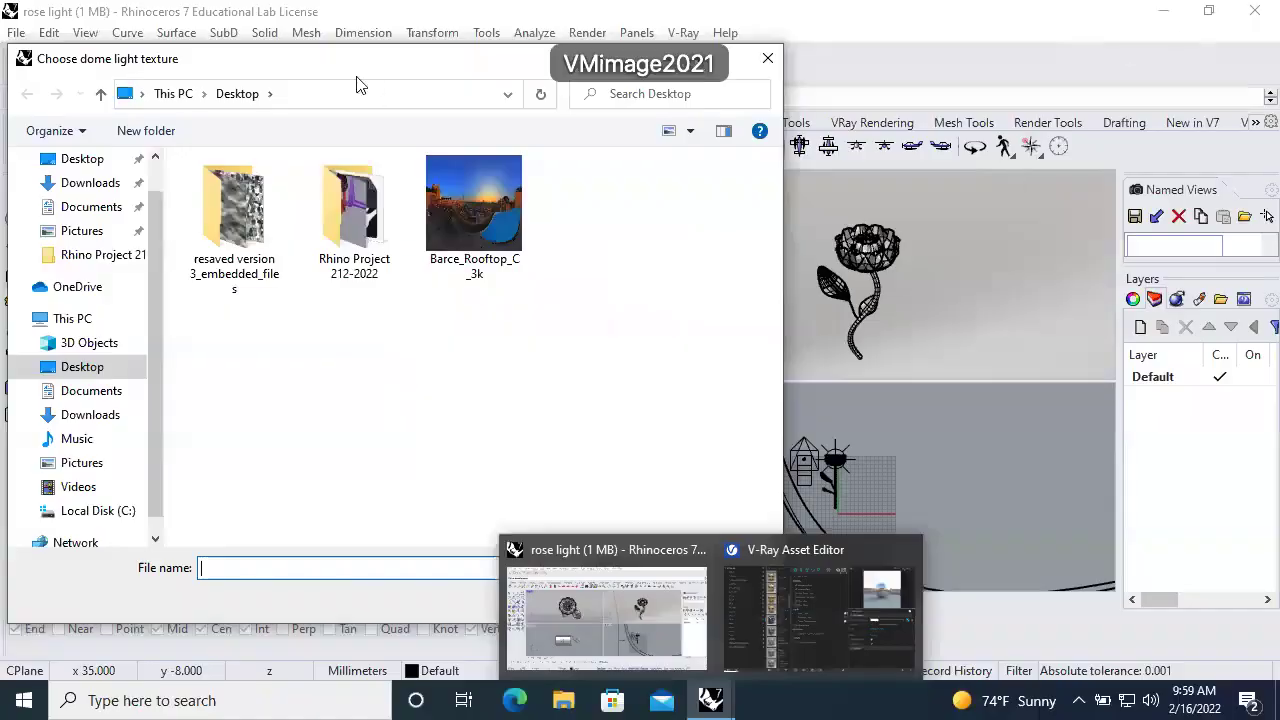
click(768, 59)
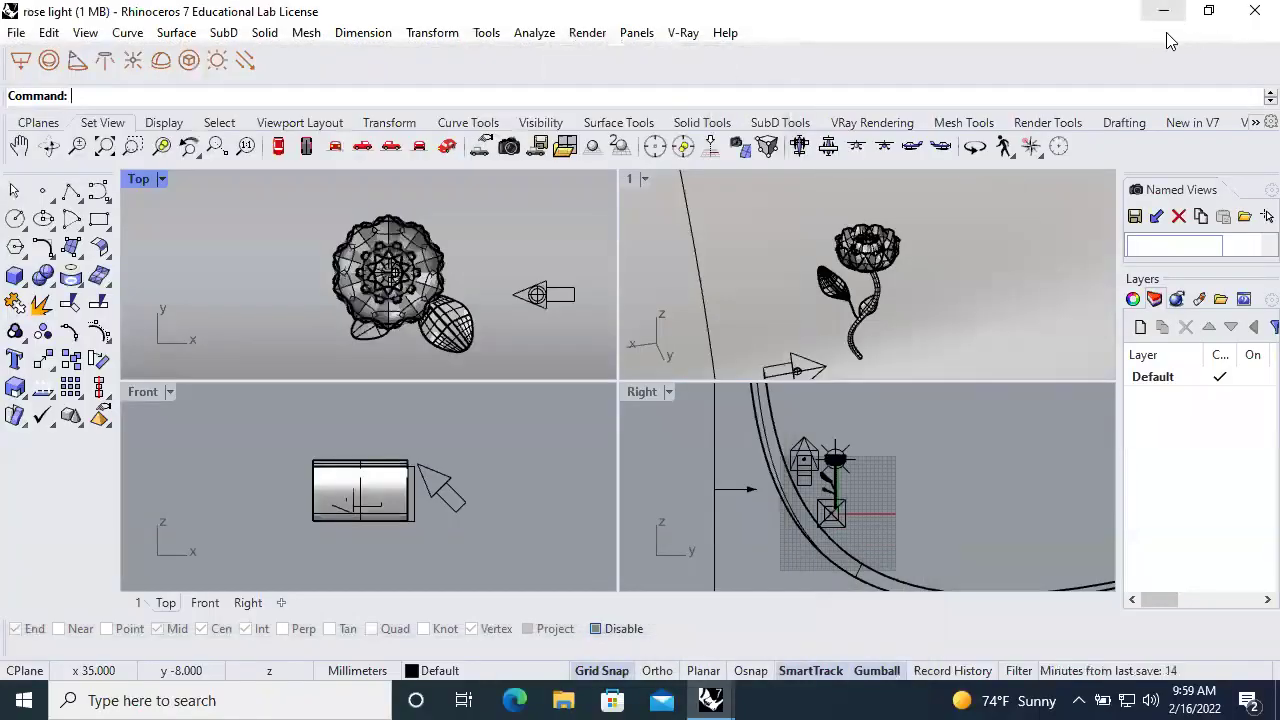
click(1166, 30)
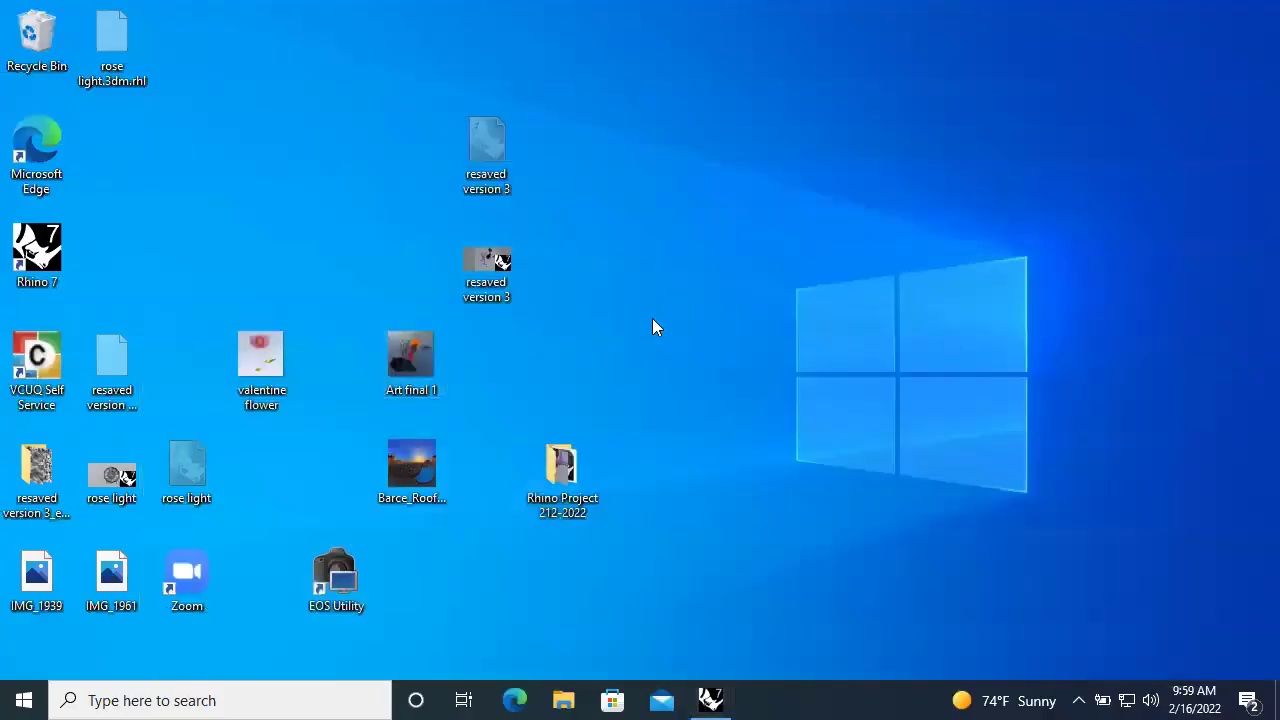
right_click(652, 320)
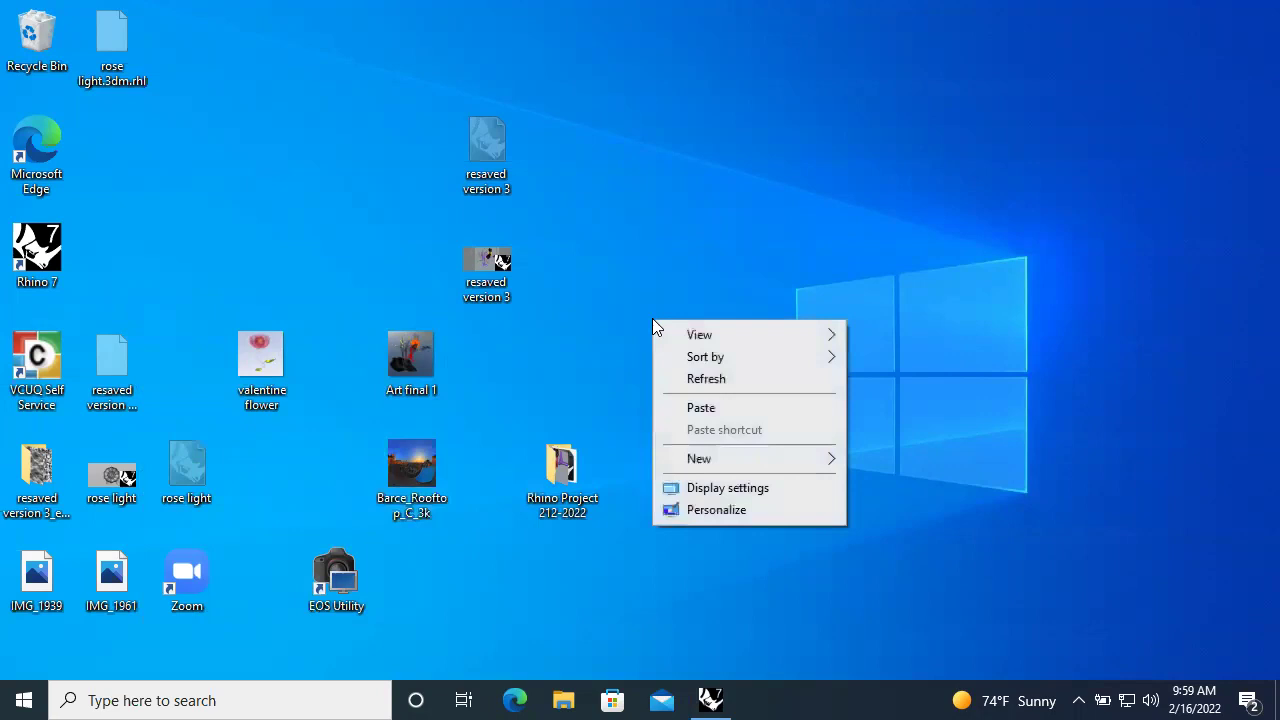
click(707, 407)
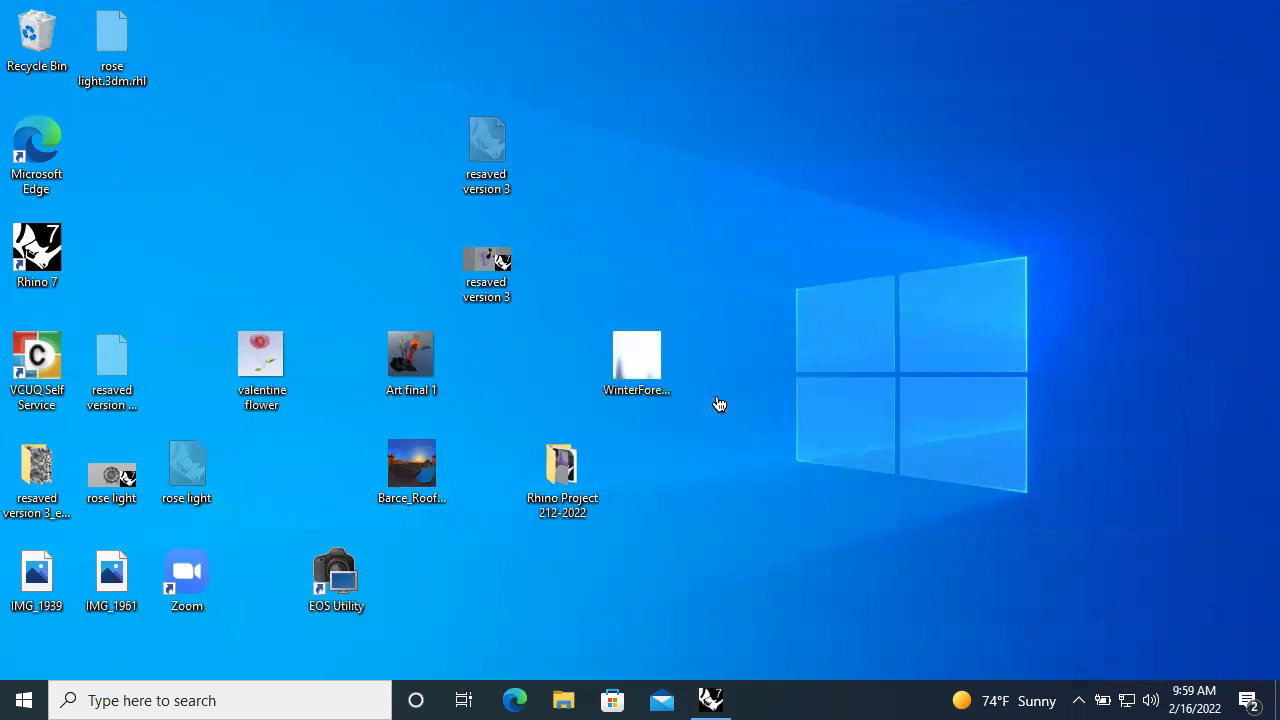
drag(626, 358, 294, 136)
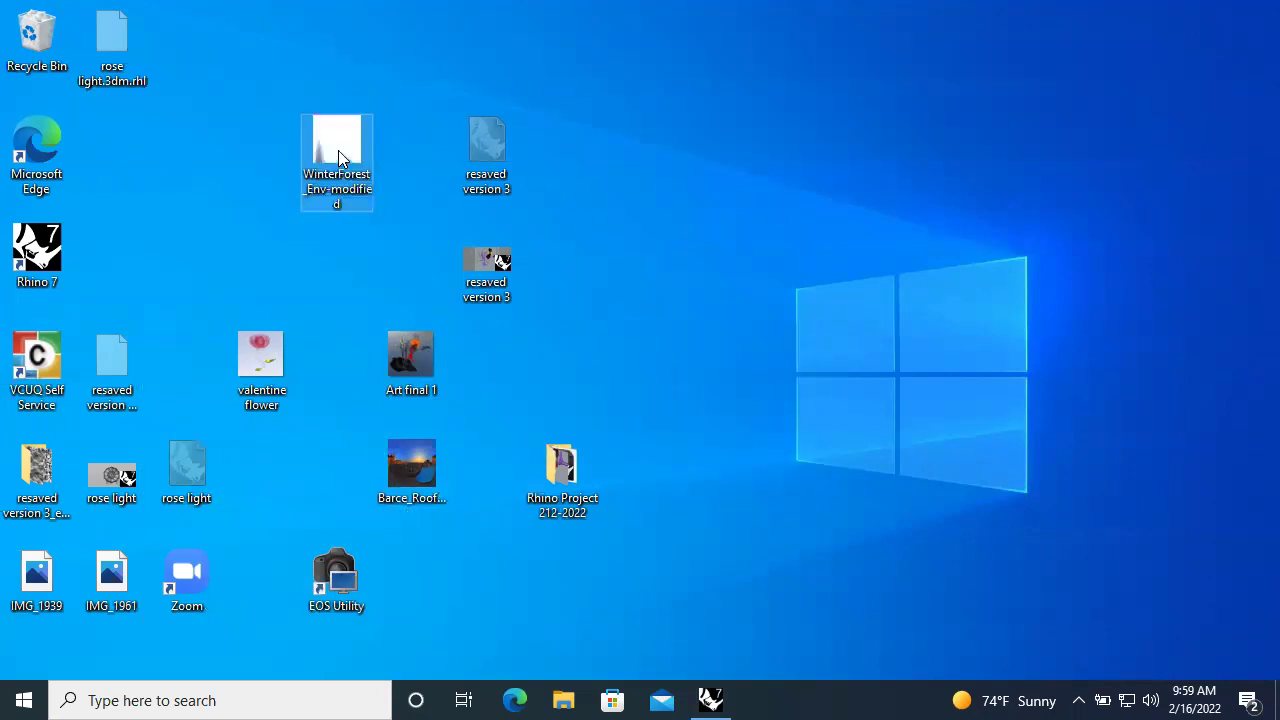
Return to the V-Ray Asset Editor and replace the Dome Light's bitmap with the WinterForest_Env-modified image
click(711, 699)
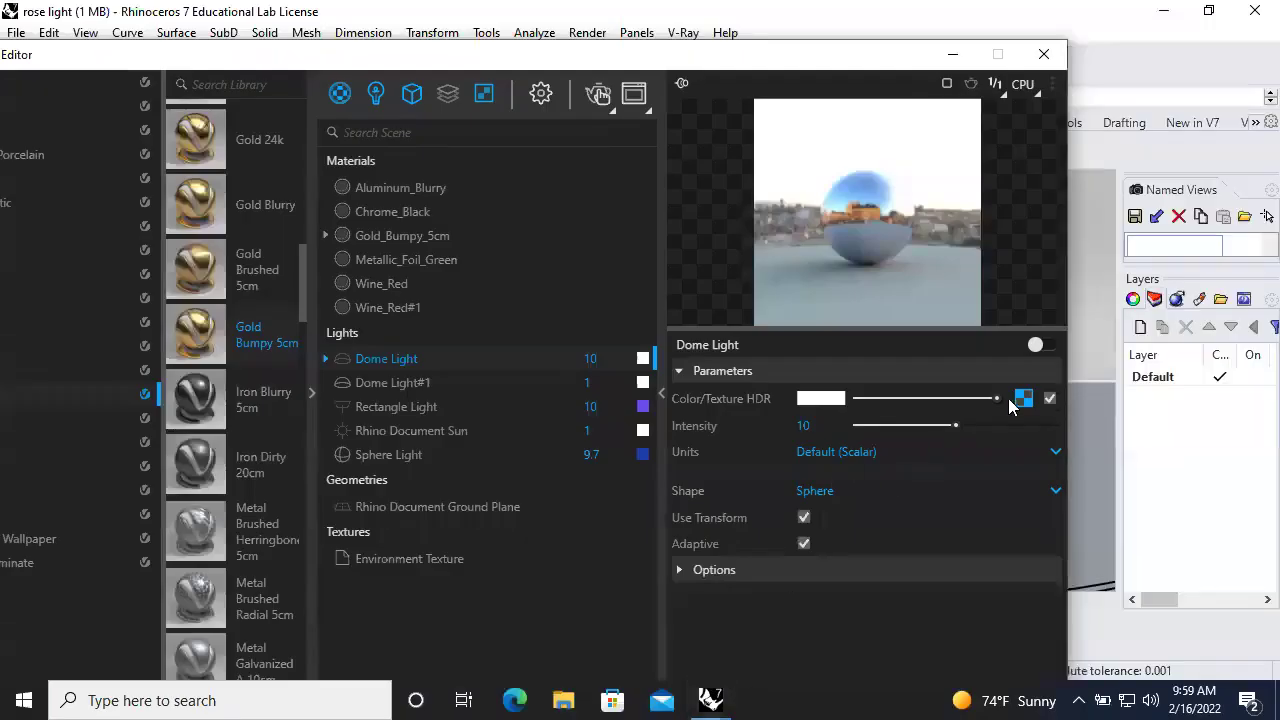
click(1022, 400)
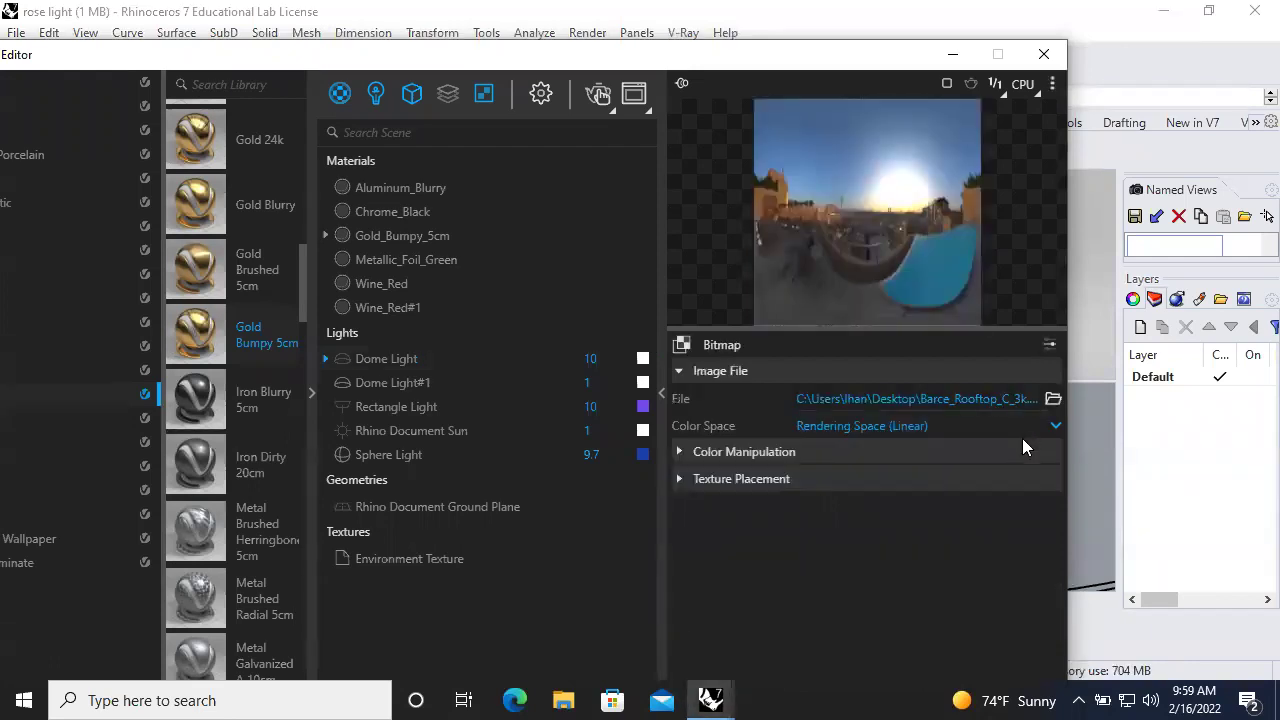
click(1054, 400)
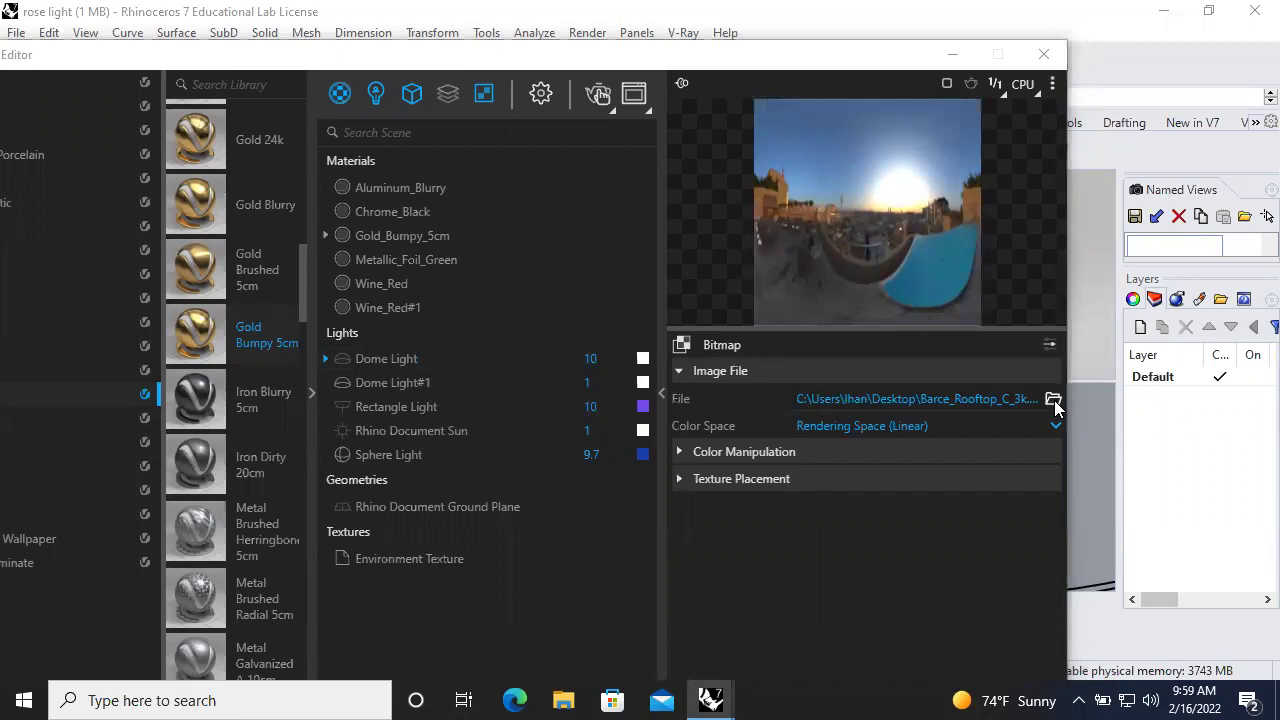
scroll(470, 360, down, 1)
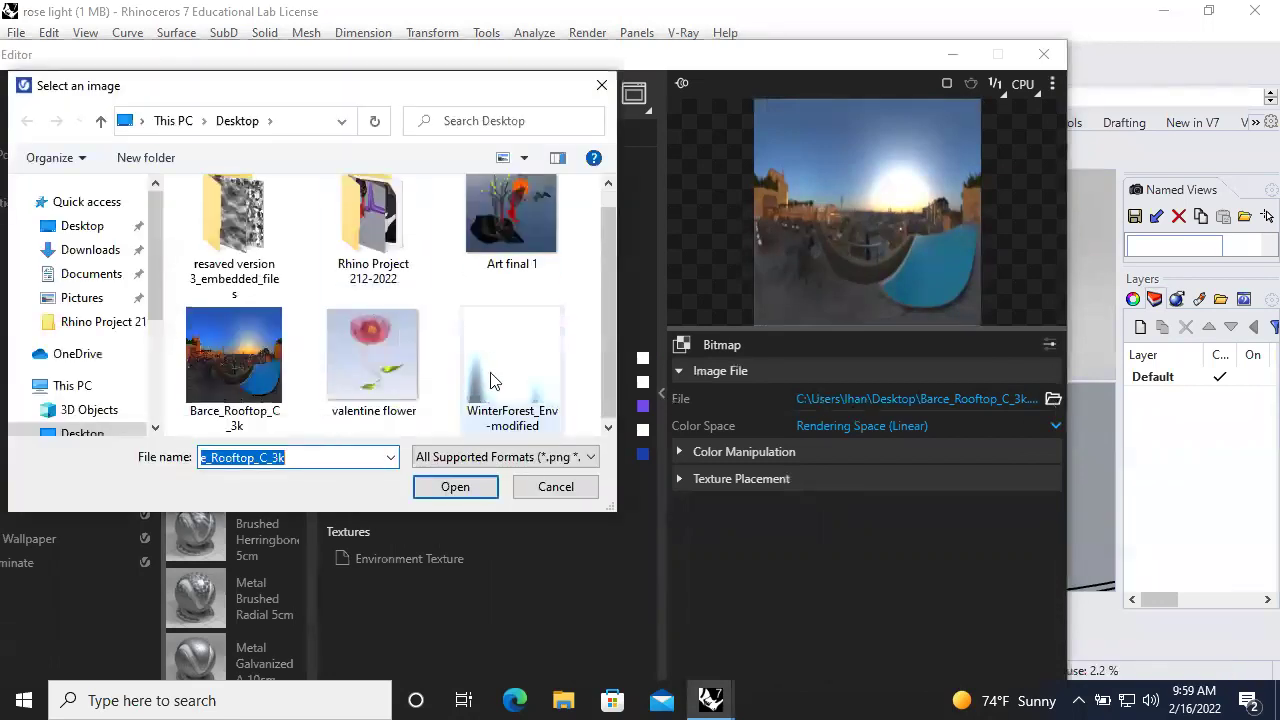
click(498, 378)
click(453, 492)
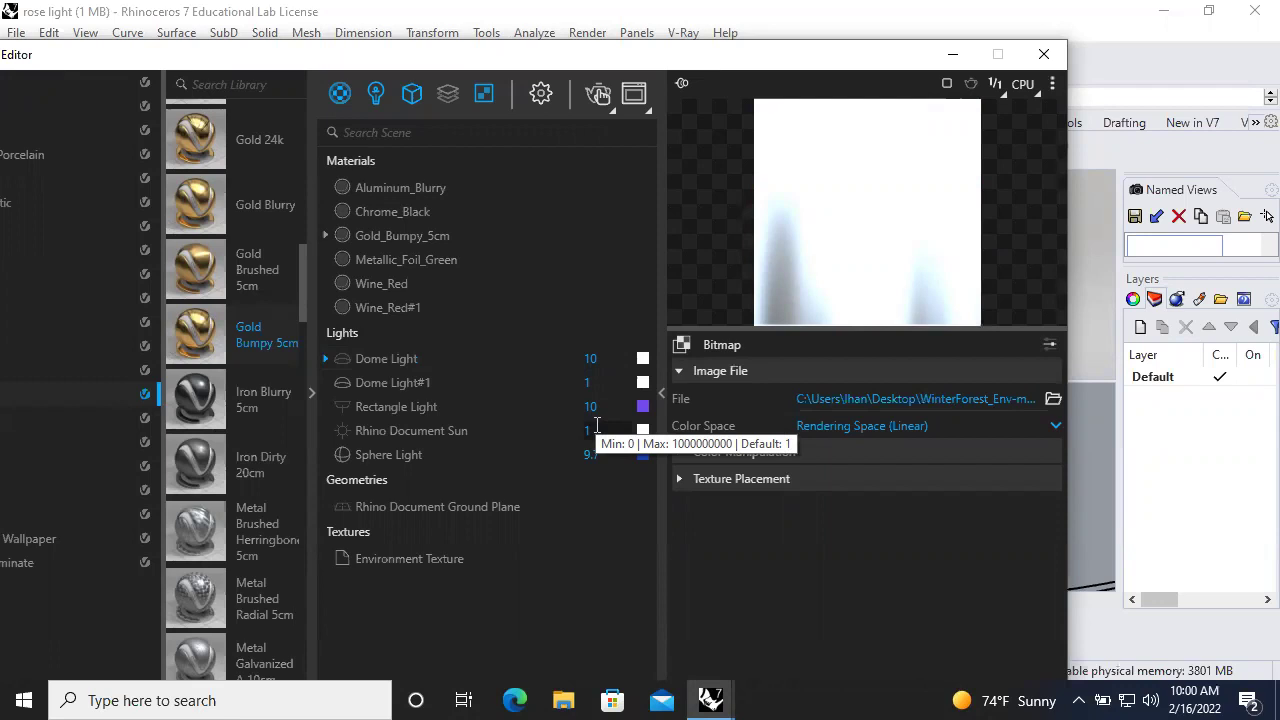
Check which options are available for the Rhino Document Ground Plane, and minimize the Asset Editor
click(422, 506)
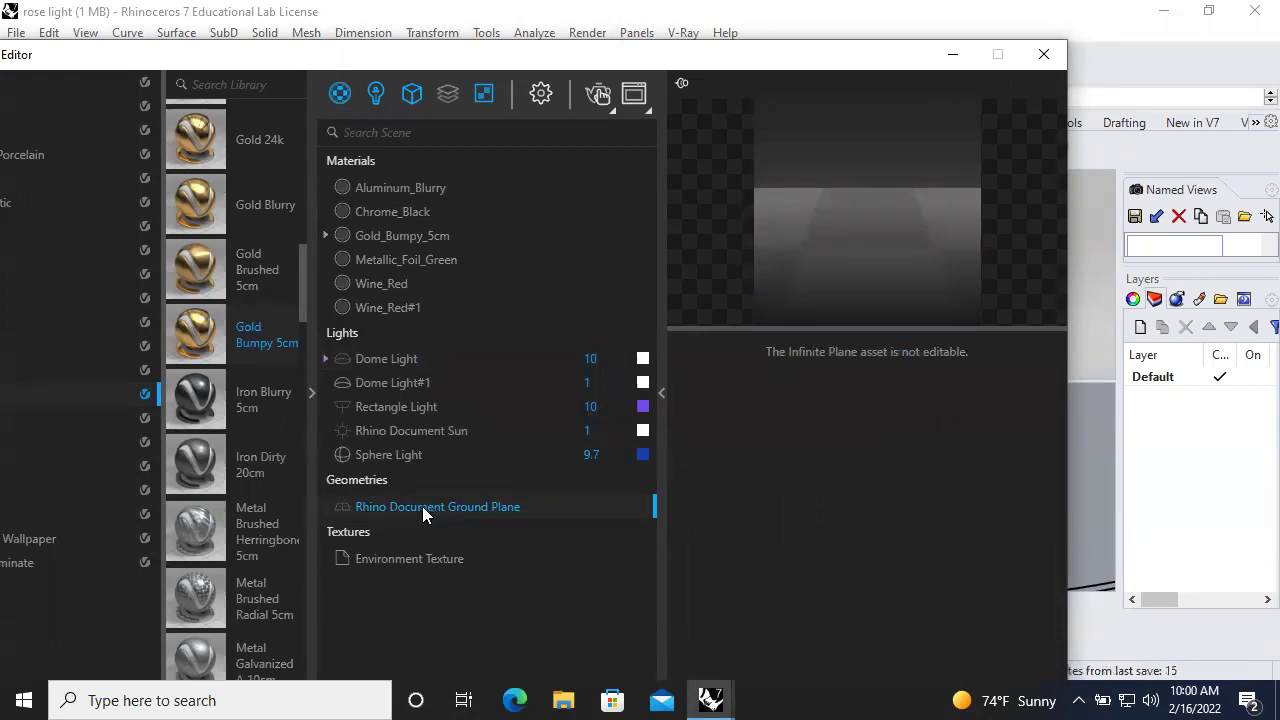
right_click(422, 506)
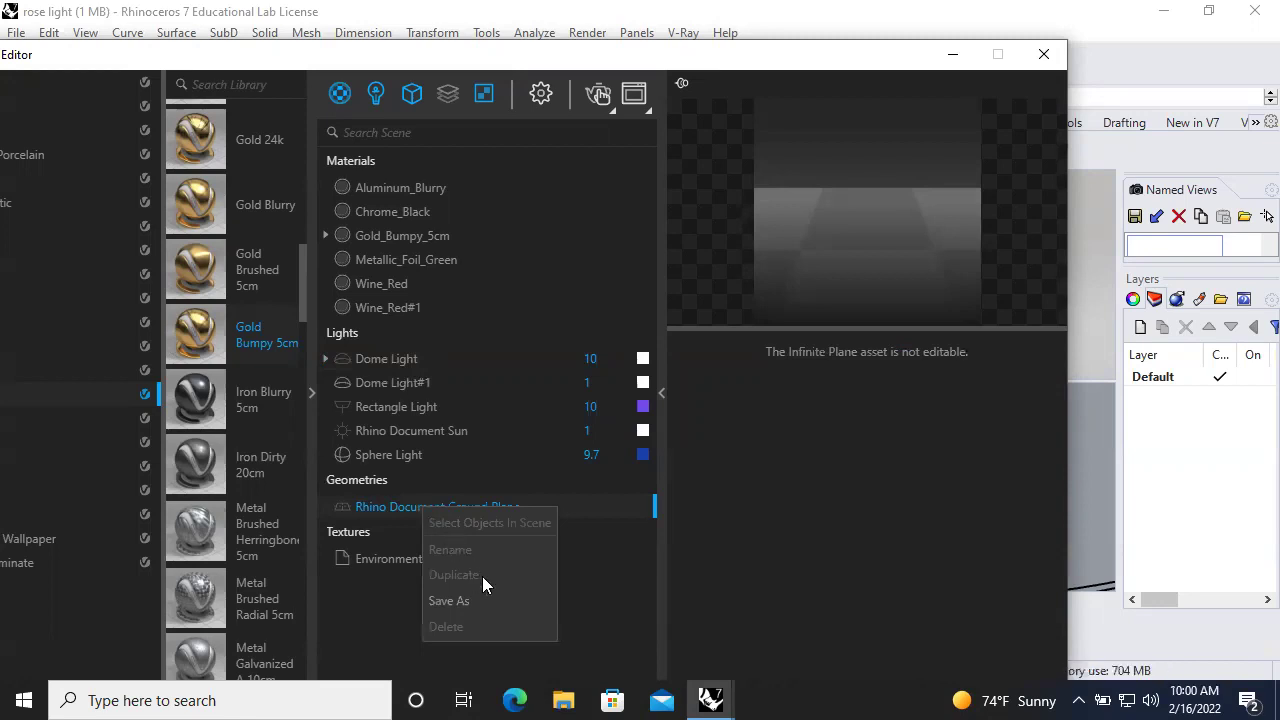
click(950, 60)
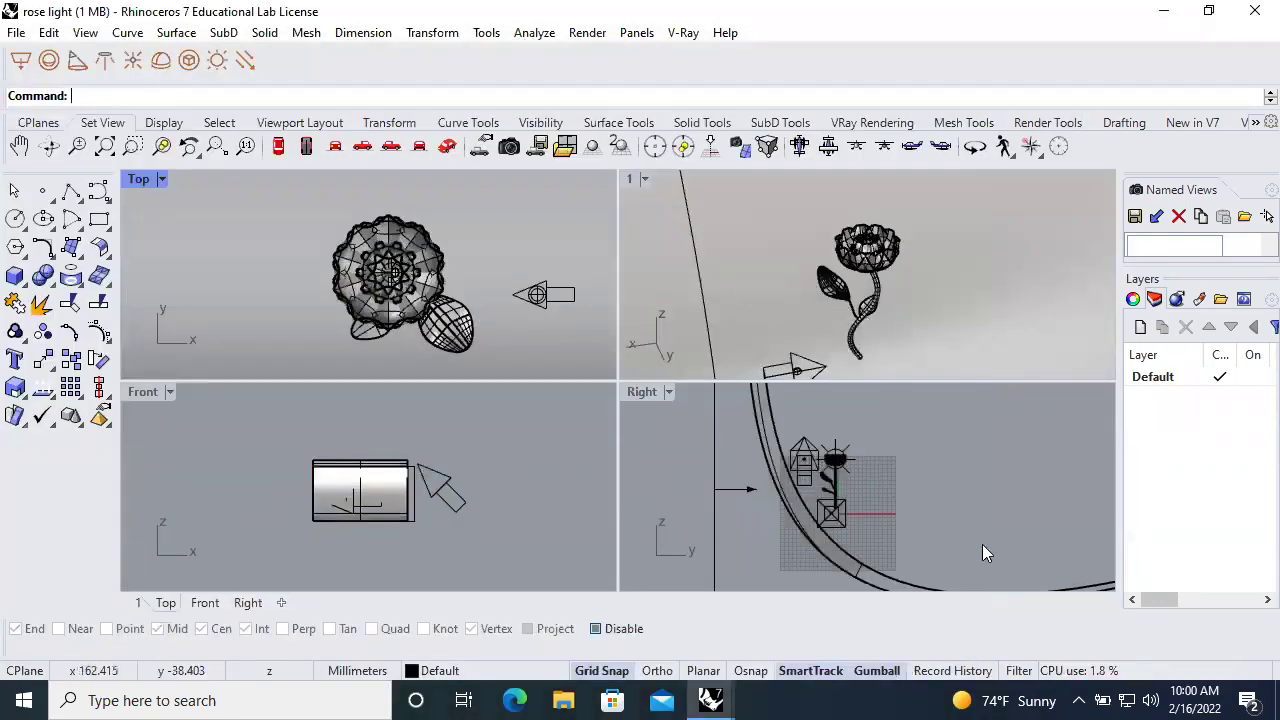
Select the rectangle light in the Right view and inspect its placement against the backdrop in the Top and Front views
scroll(694, 450, down, 2)
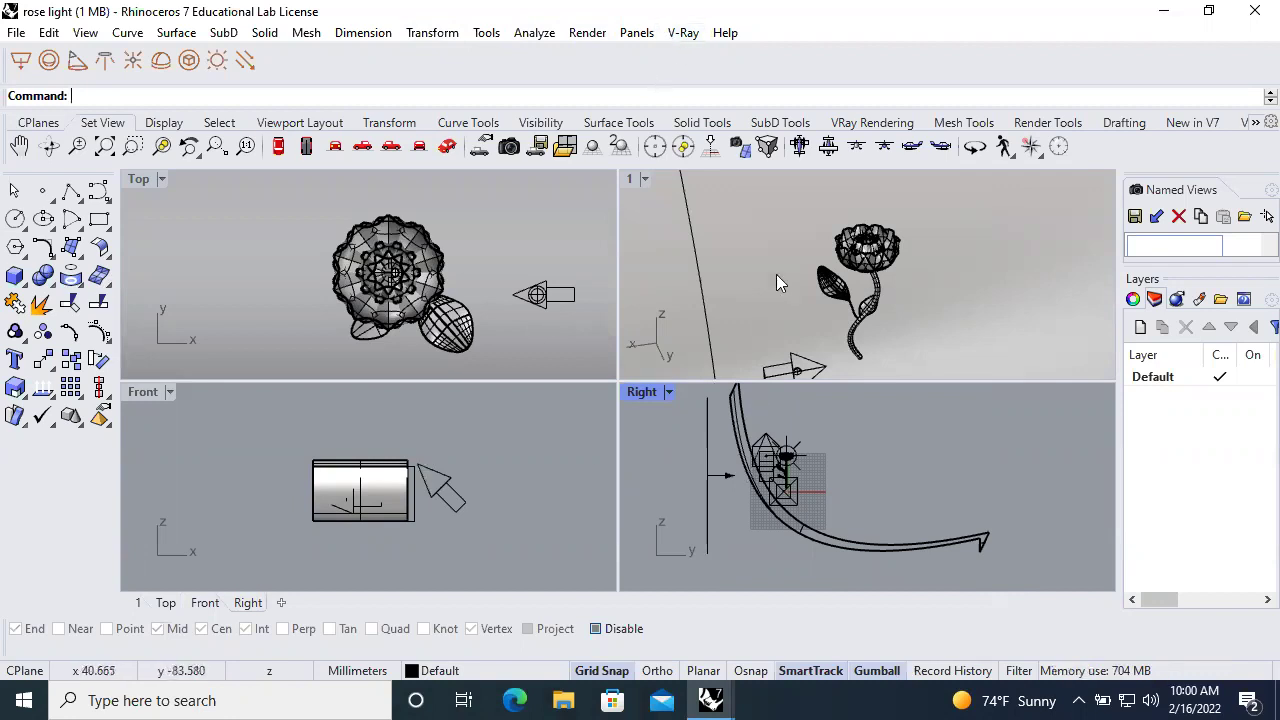
click(708, 520)
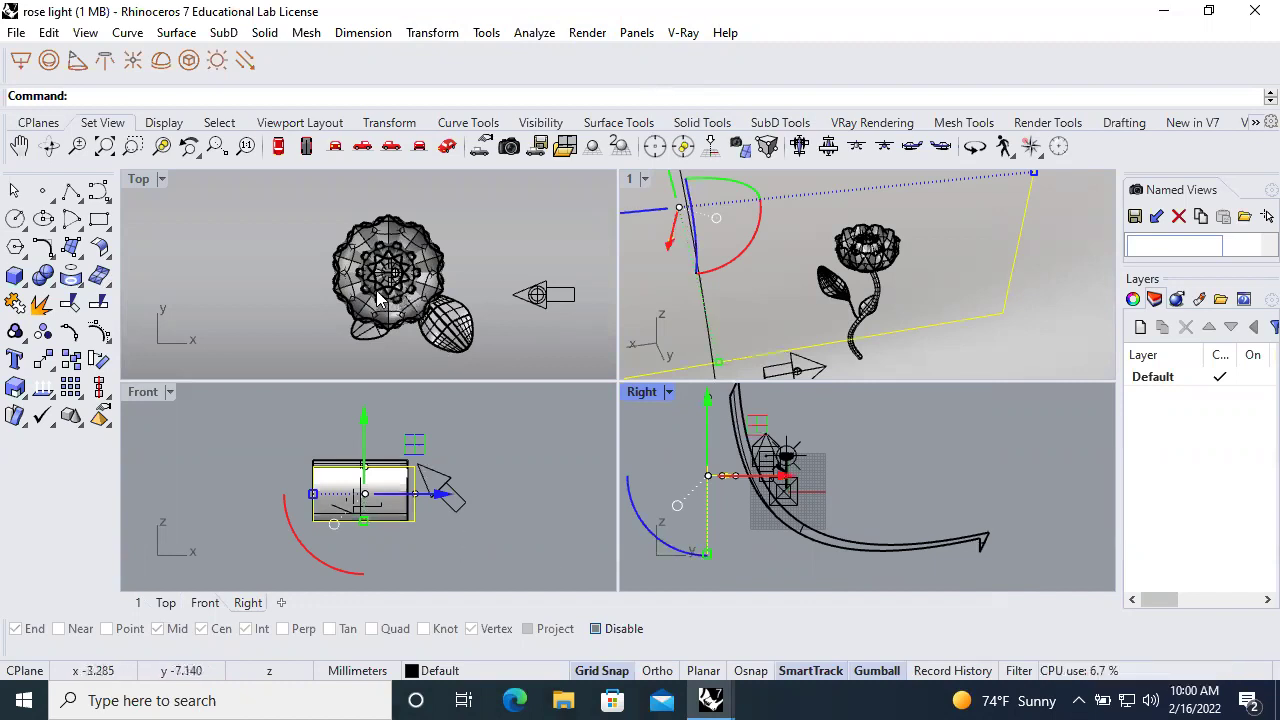
scroll(380, 298, up, 5)
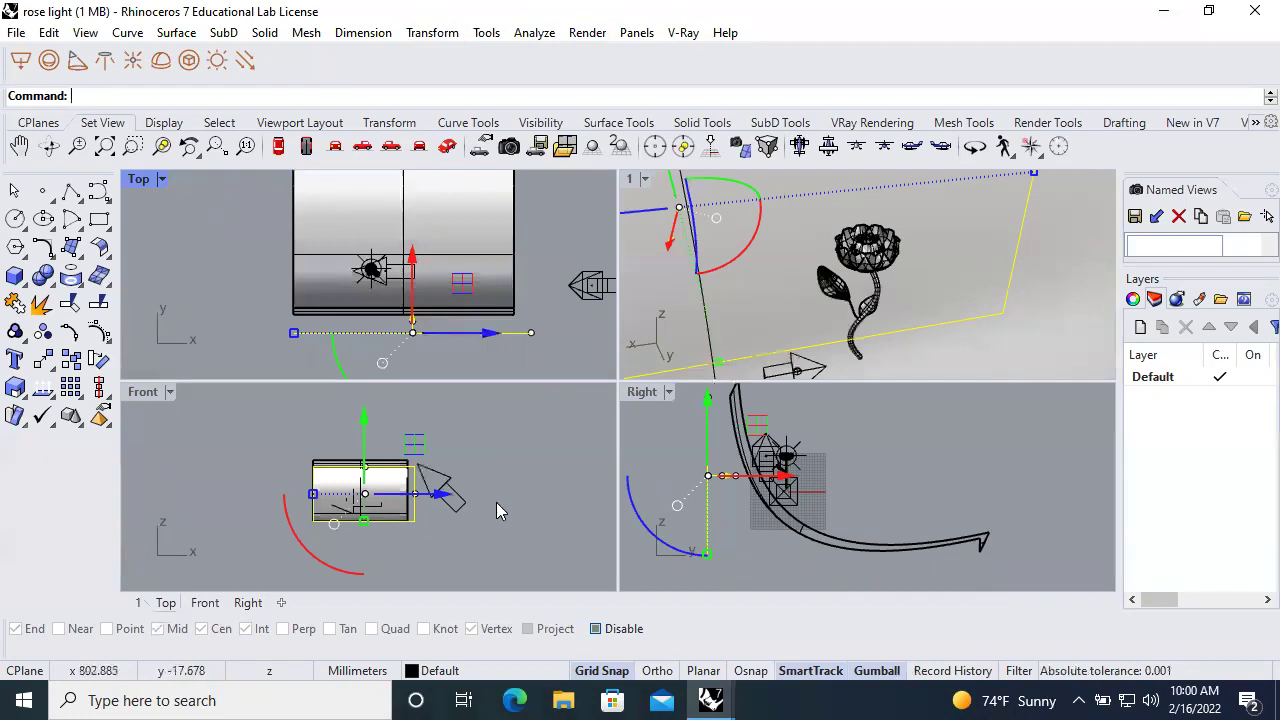
scroll(352, 500, up, 4)
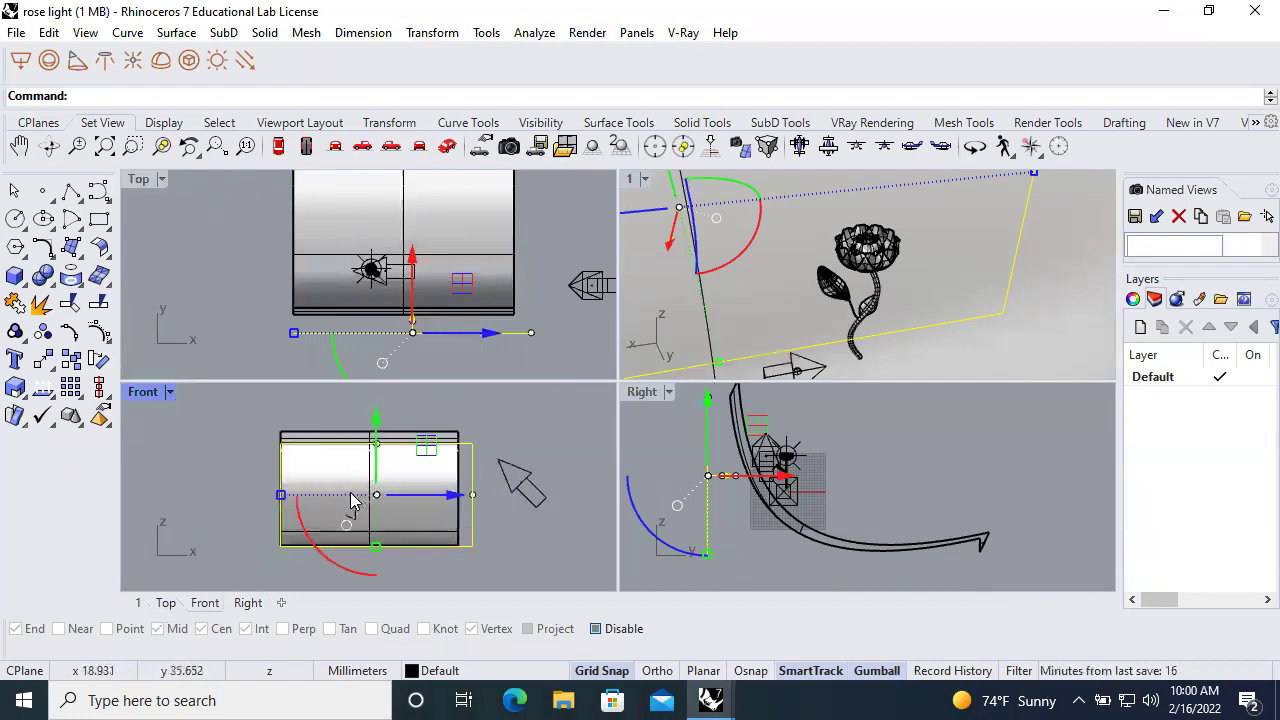
scroll(352, 500, up, 2)
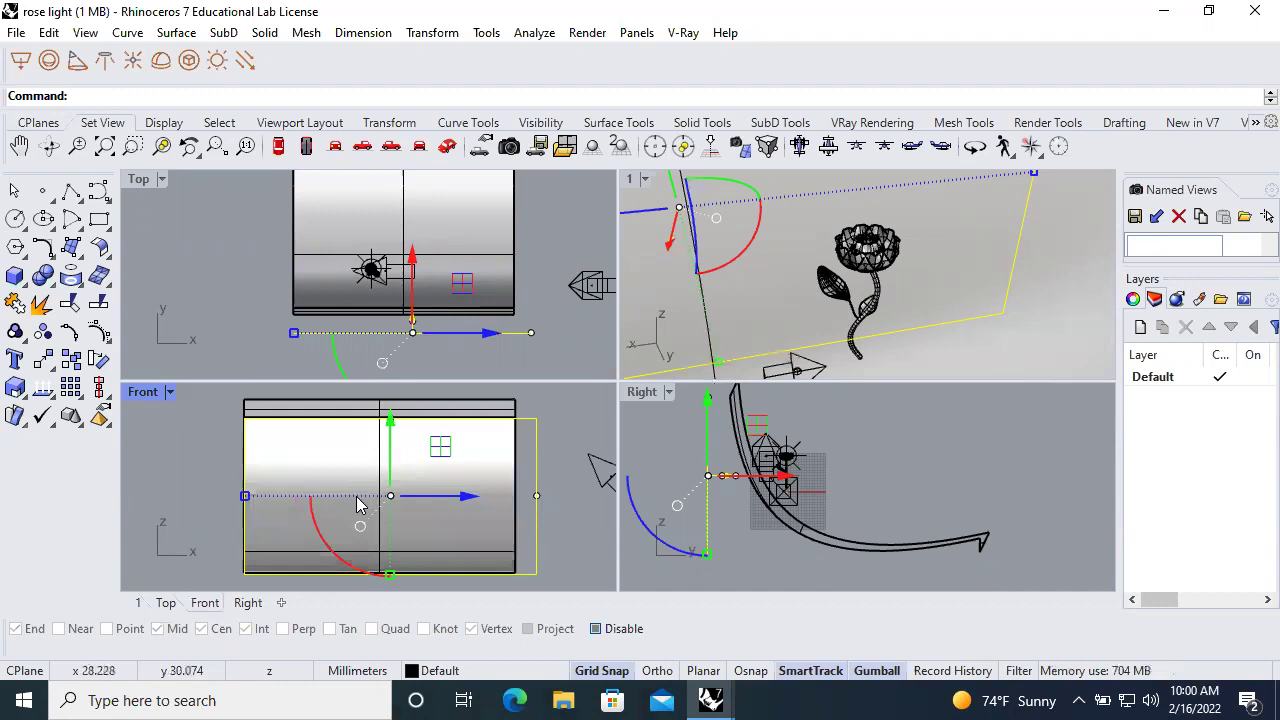
Maximize the perspective view of the rose and bring up the V-Ray Asset Editor
double_click(632, 186)
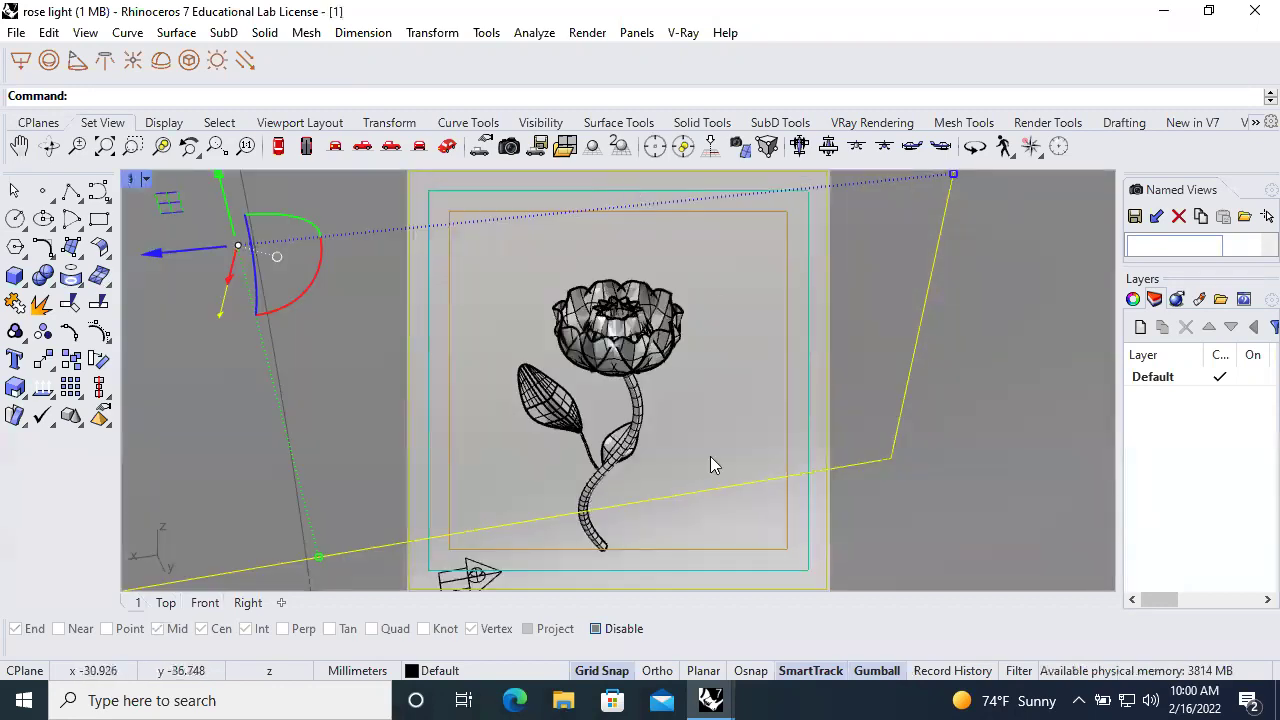
click(982, 452)
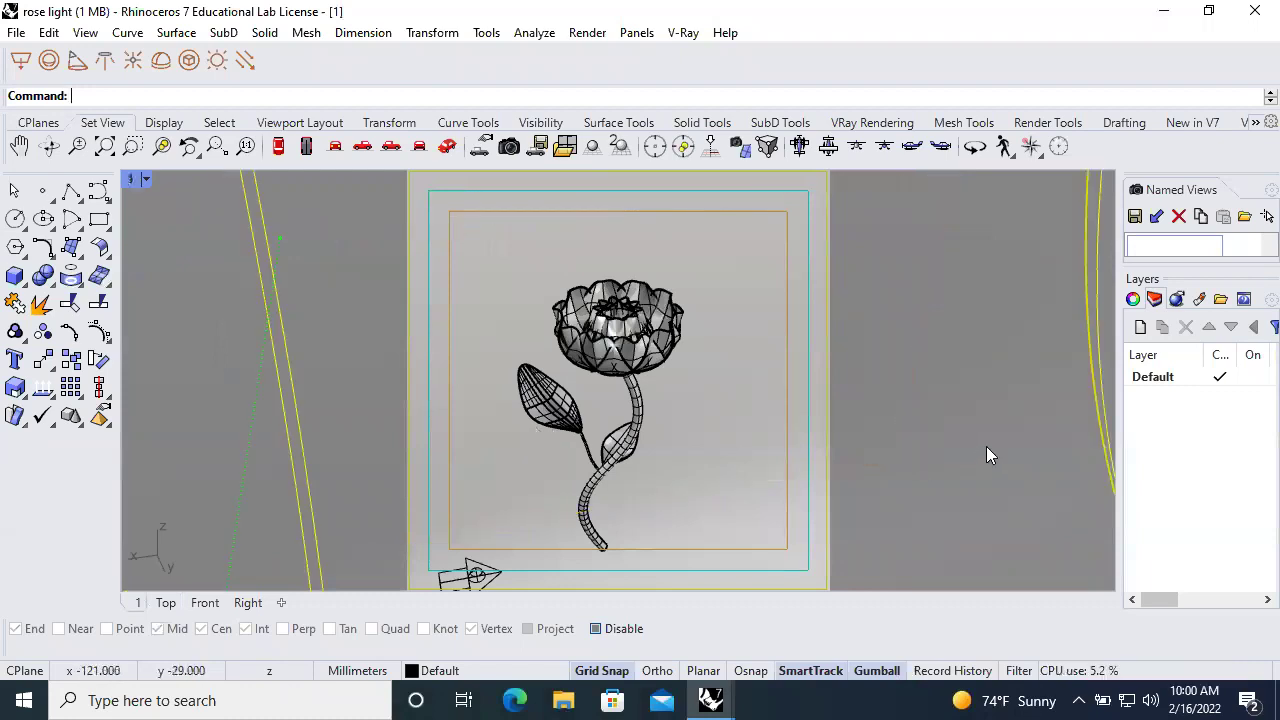
click(680, 33)
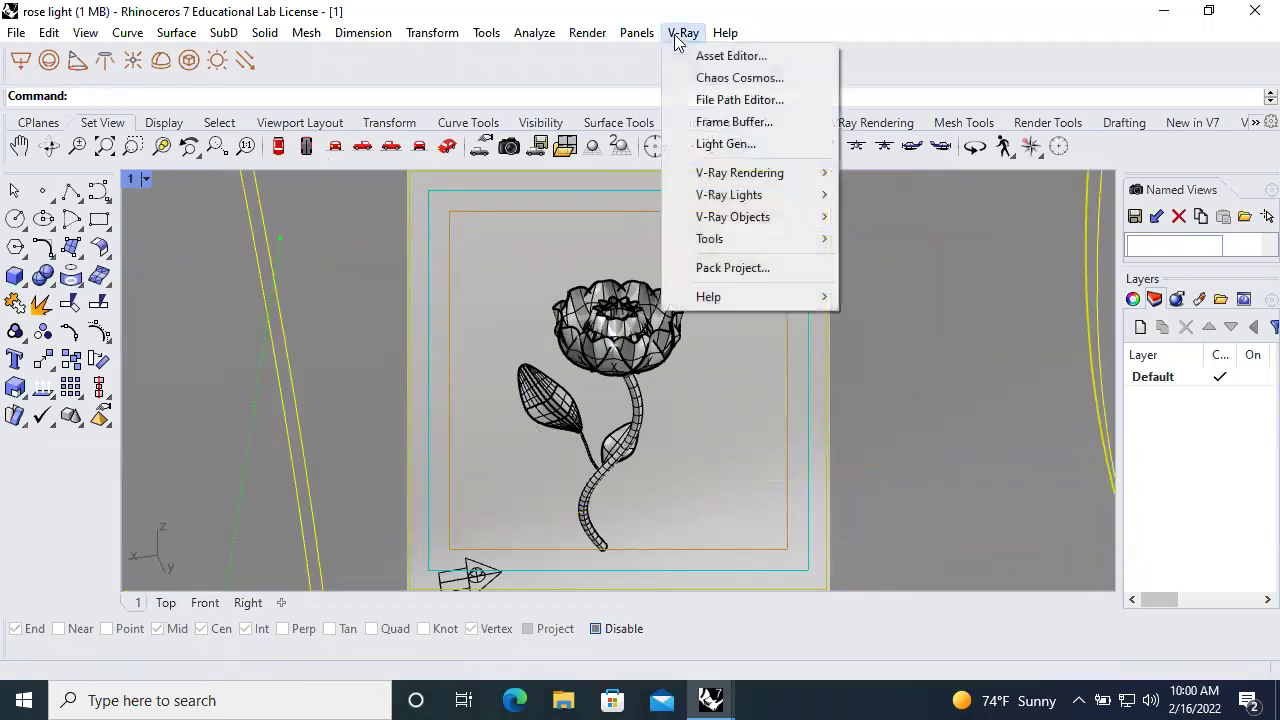
mouse_move(727, 200)
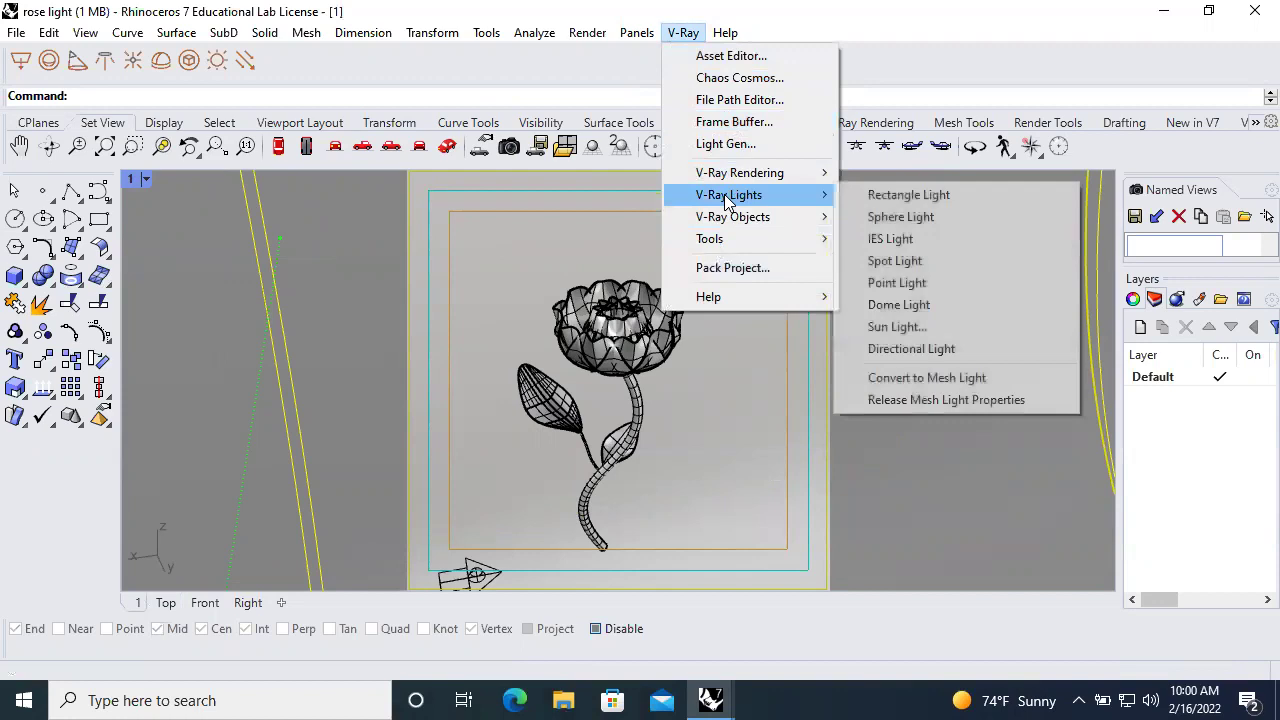
click(740, 56)
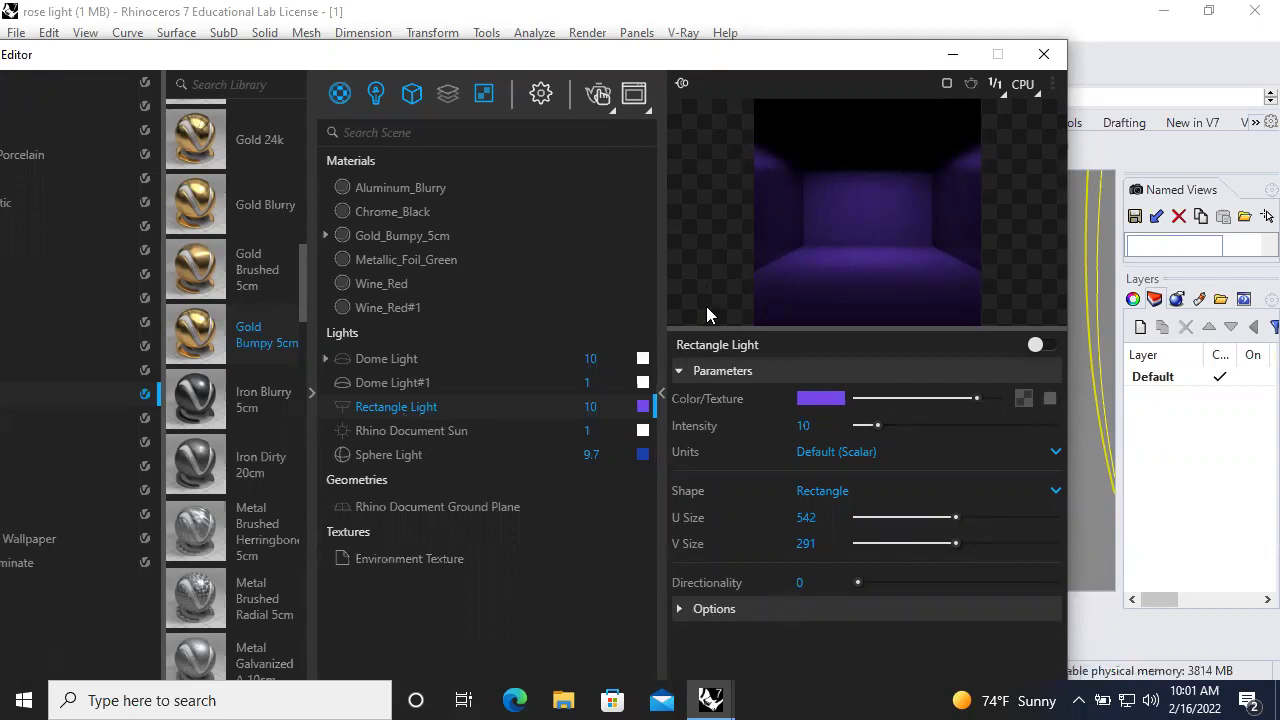
Check the Rectangle Light's Invisible option by switching it off and back on, and close the Asset Editor
click(681, 610)
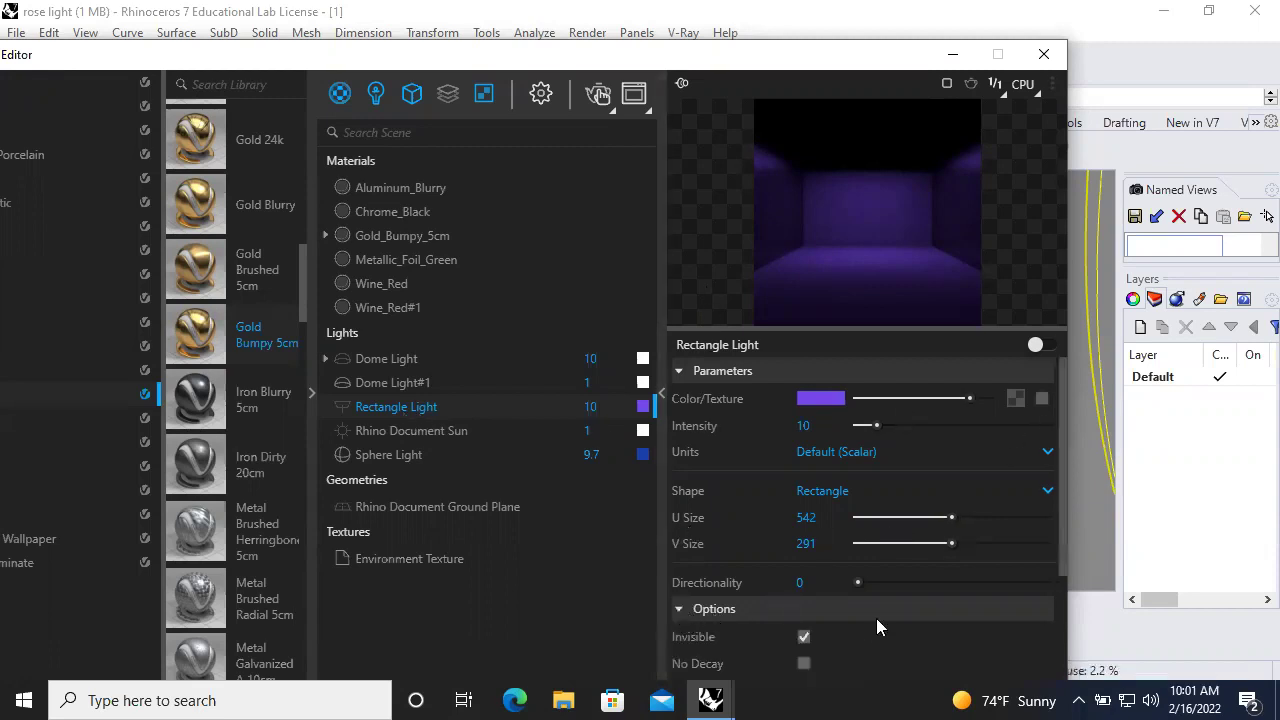
scroll(876, 618, down, 2)
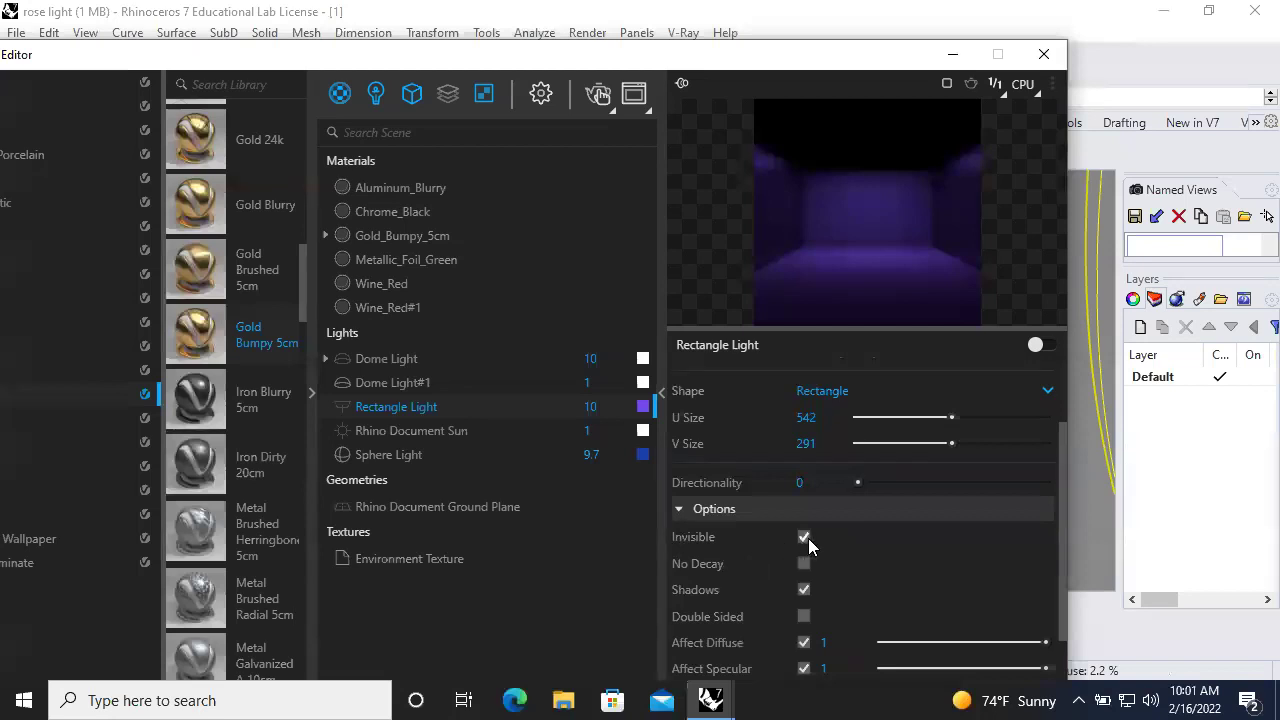
scroll(810, 538, down, 2)
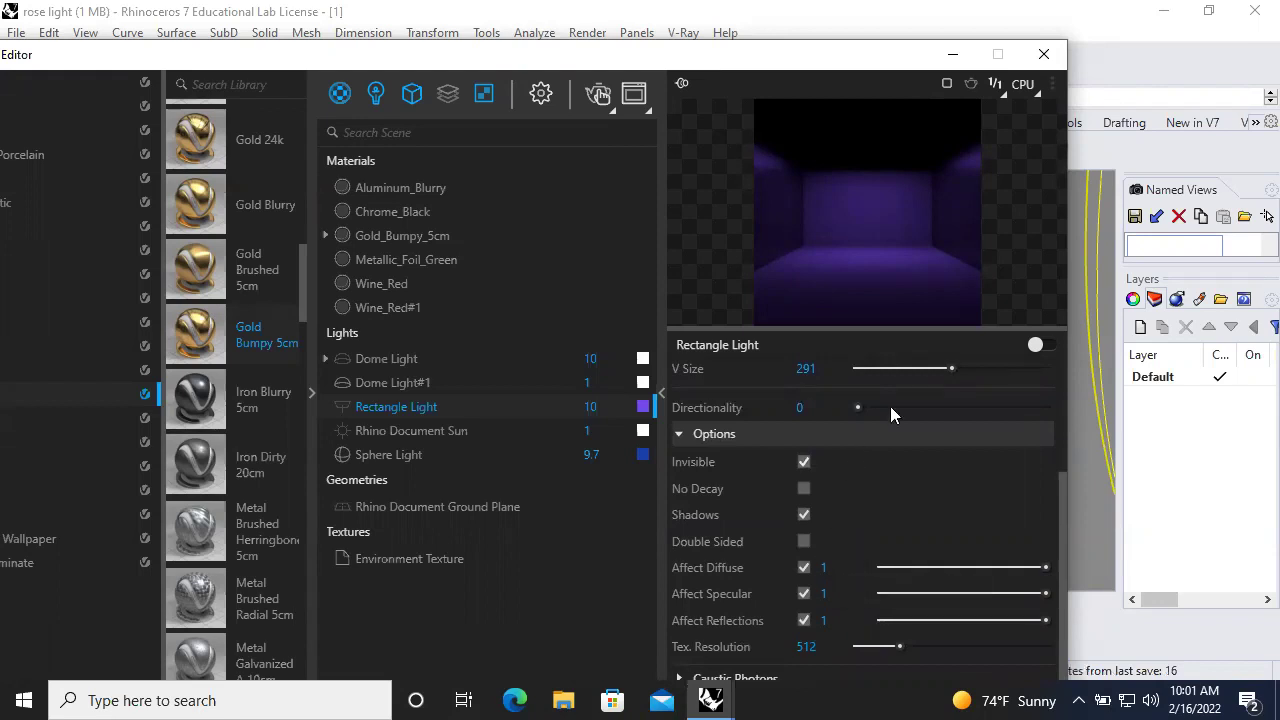
drag(850, 66, 645, 92)
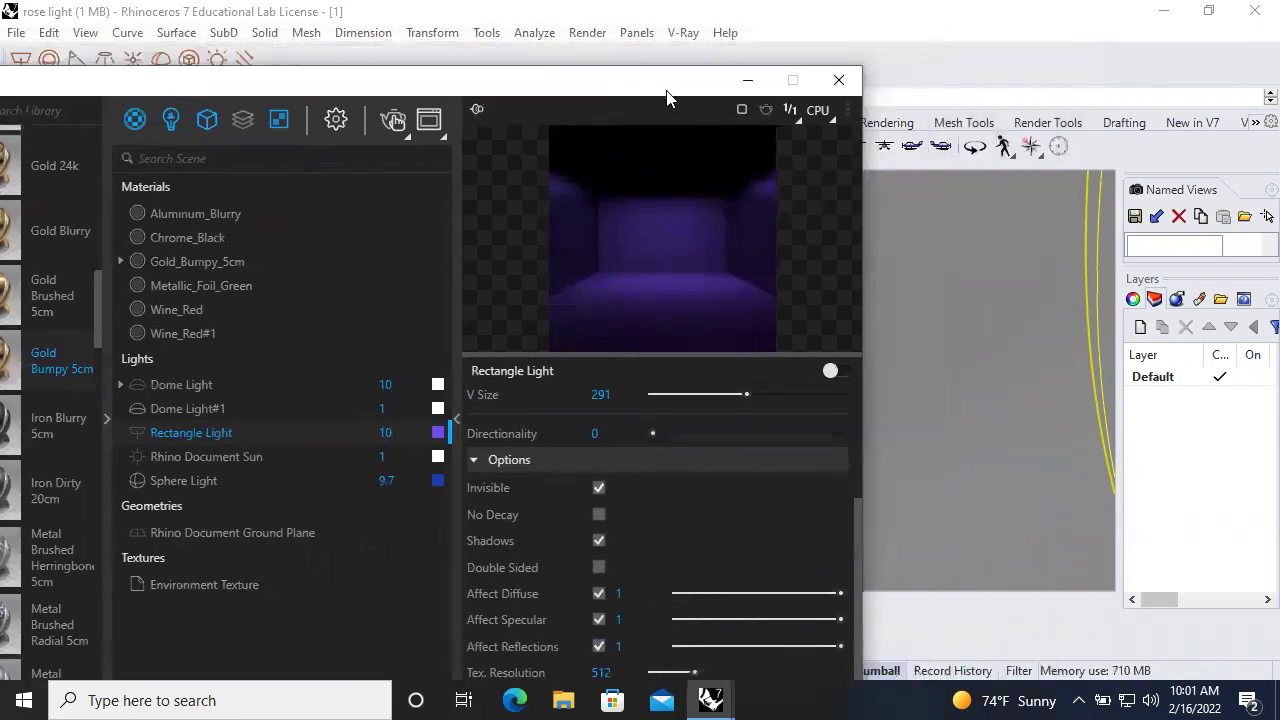
click(598, 489)
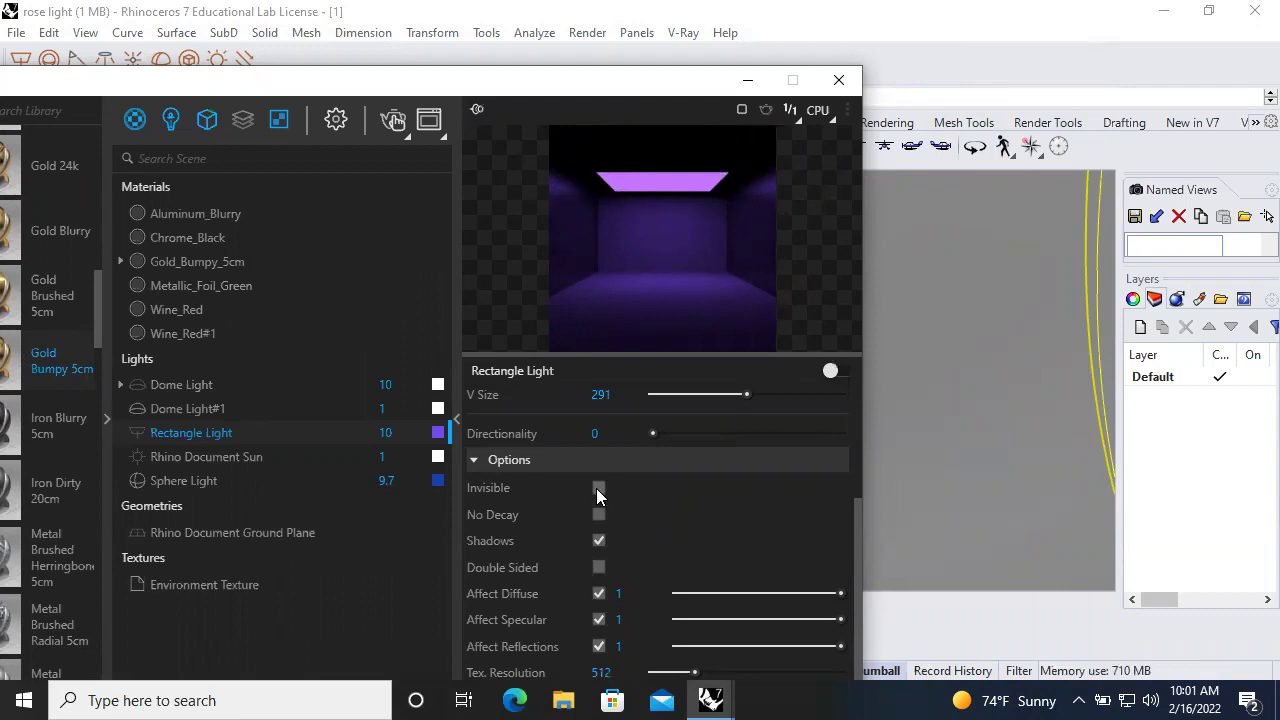
click(598, 489)
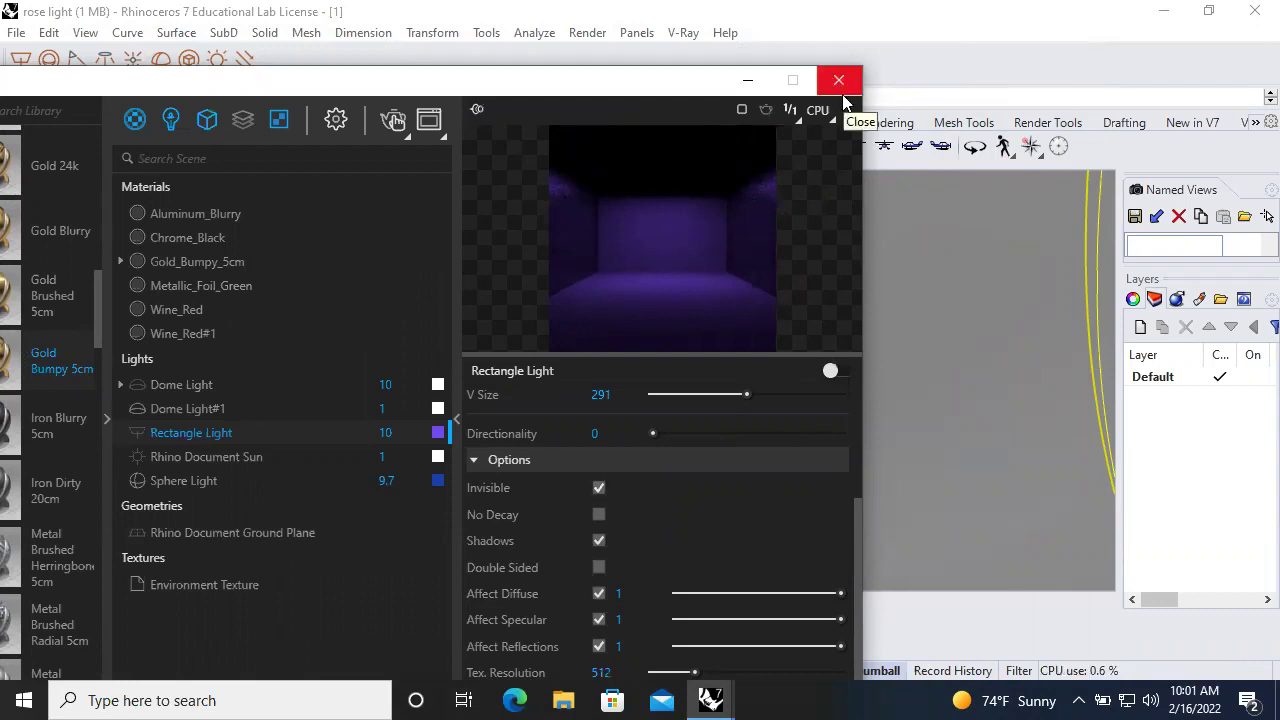
click(842, 92)
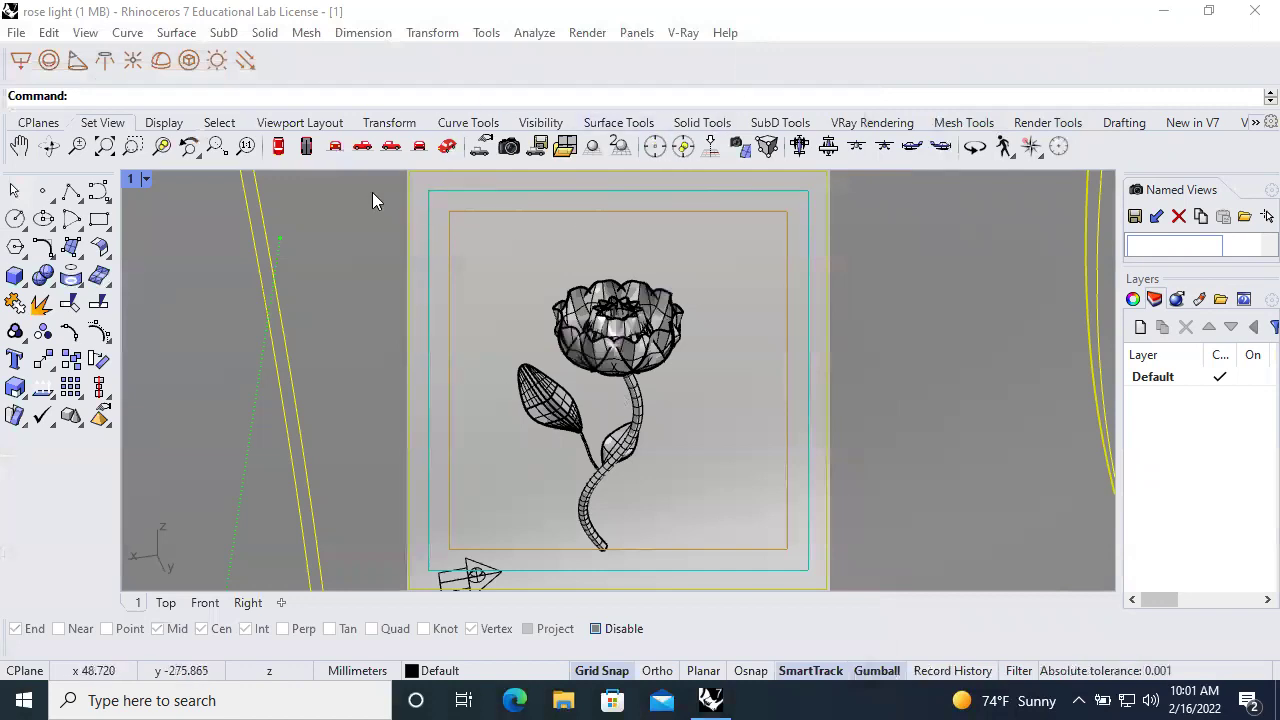
Reopen the V-Ray Asset Editor and expand the Render Output section of the render settings
click(684, 33)
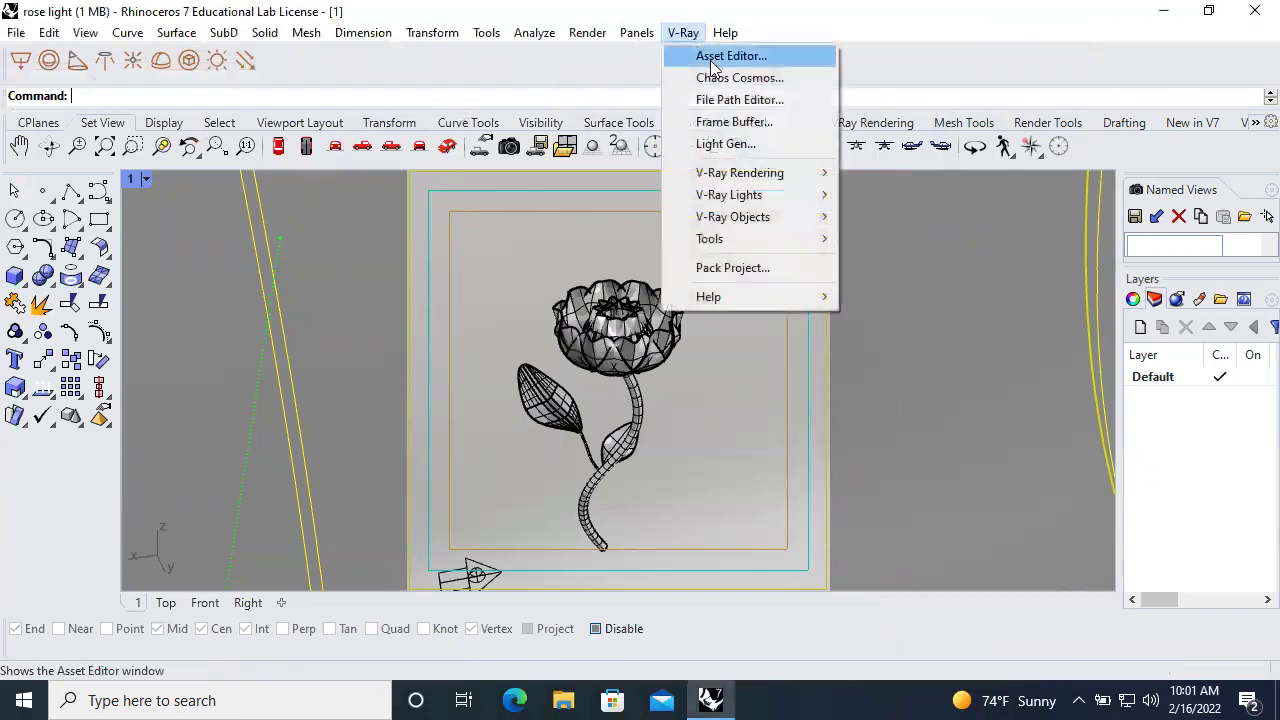
click(713, 56)
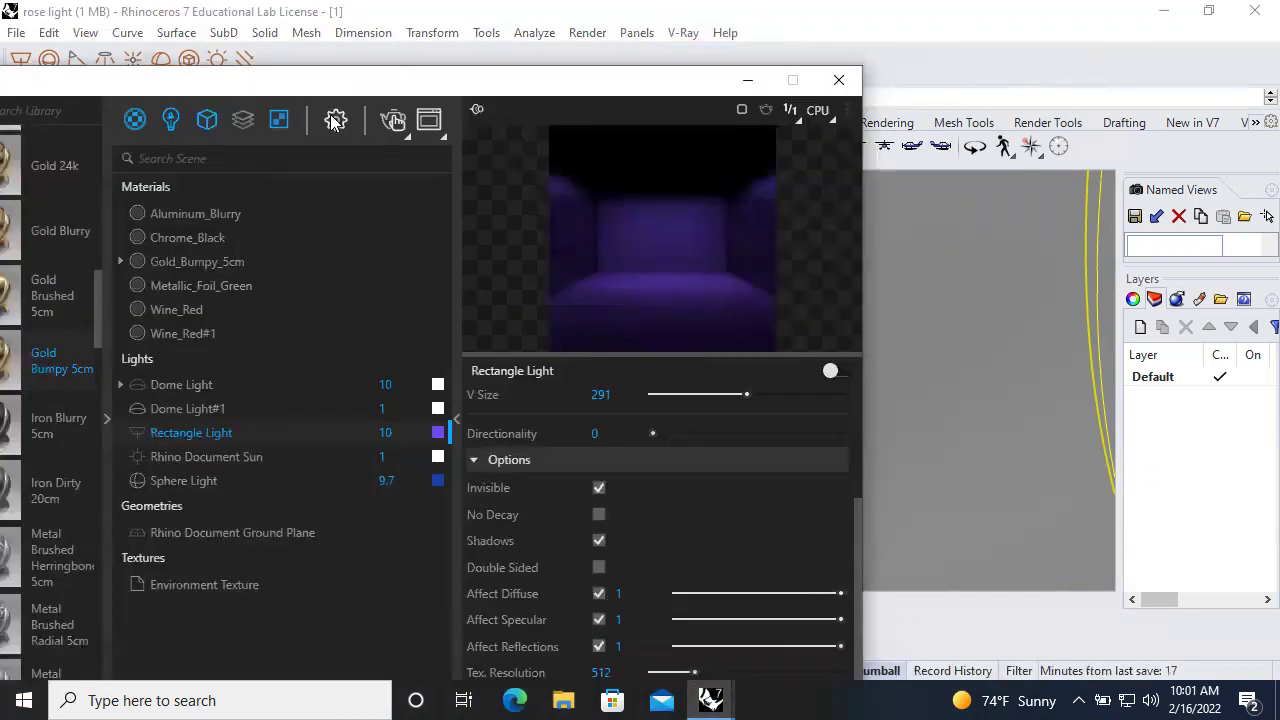
click(335, 120)
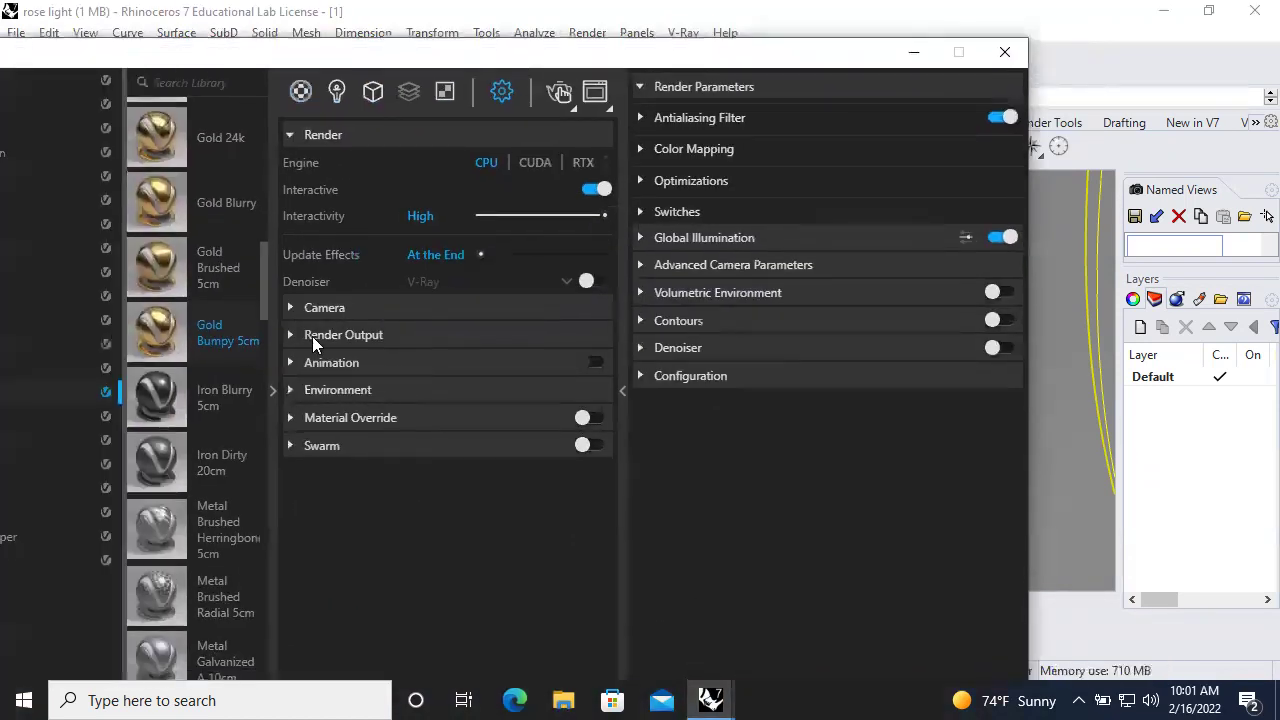
click(294, 334)
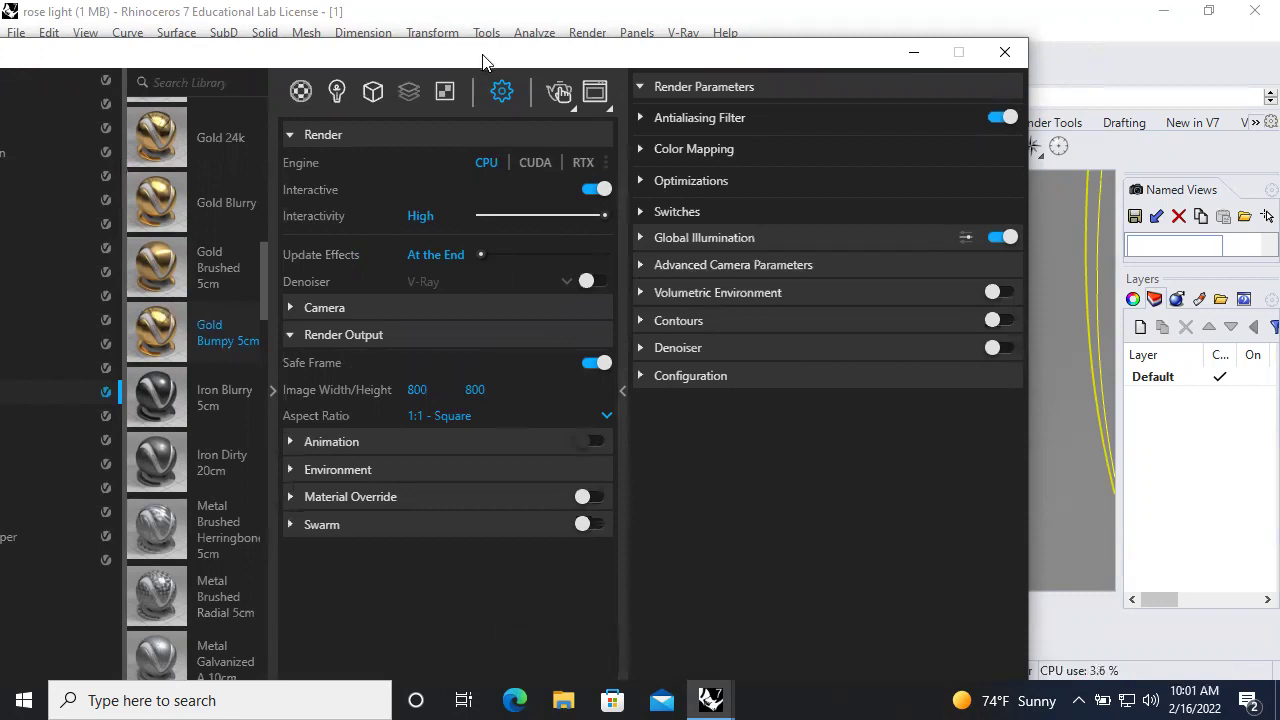
Move the Asset Editor out of the way and pan the view so the rose sits higher within the safe frame
drag(485, 66, 411, 650)
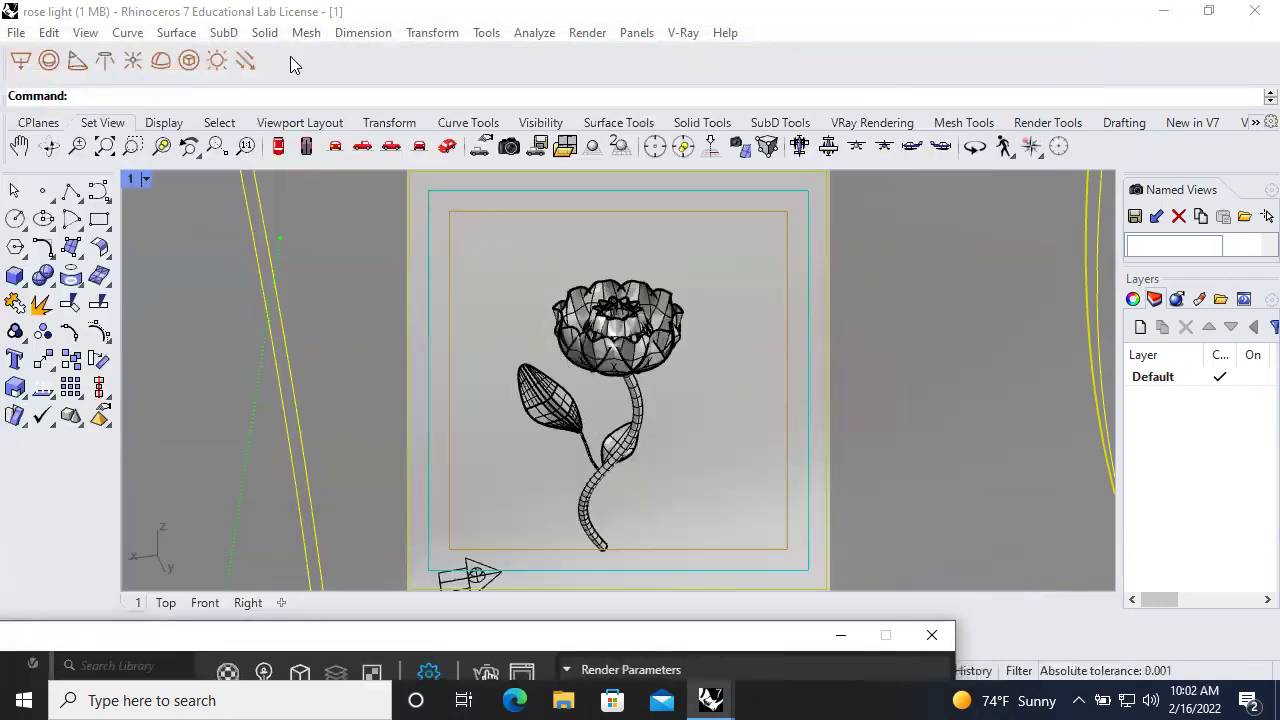
click(19, 146)
drag(603, 385, 645, 343)
key(Escape)
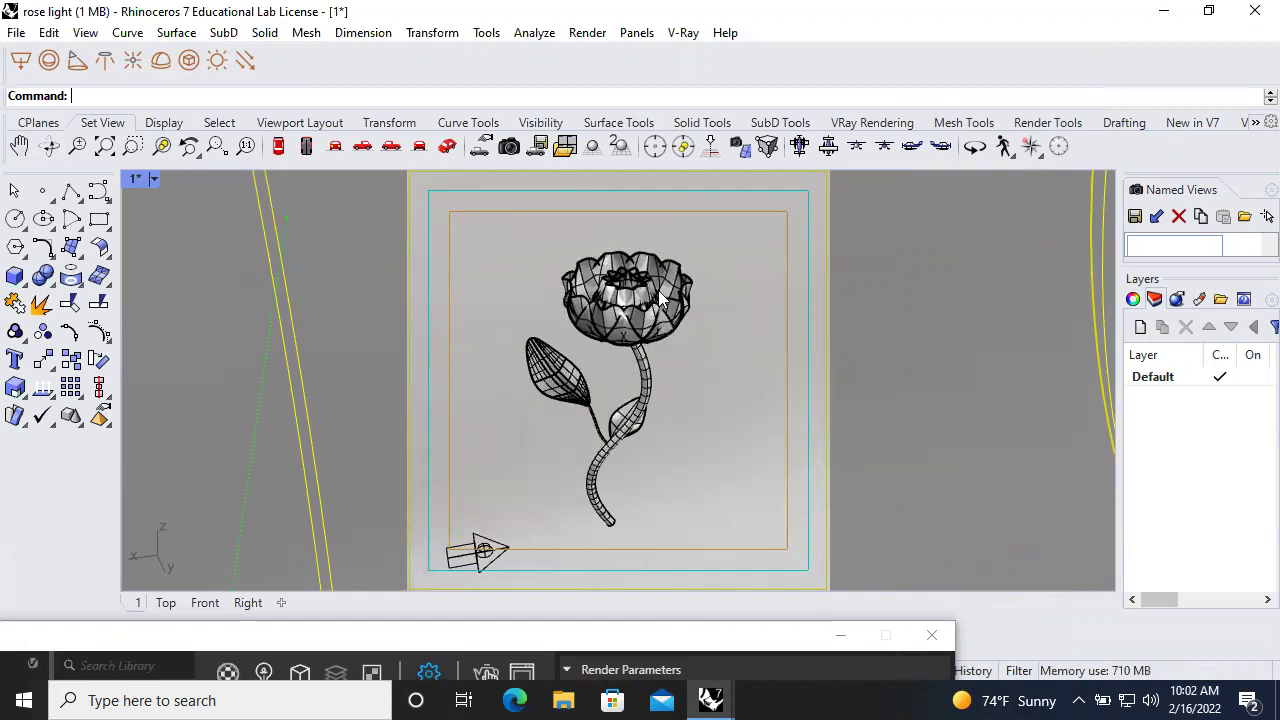
Render the scene with V-Ray Interactive and inspect the rose up close and as a whole in the Frame Buffer
drag(719, 643, 790, 109)
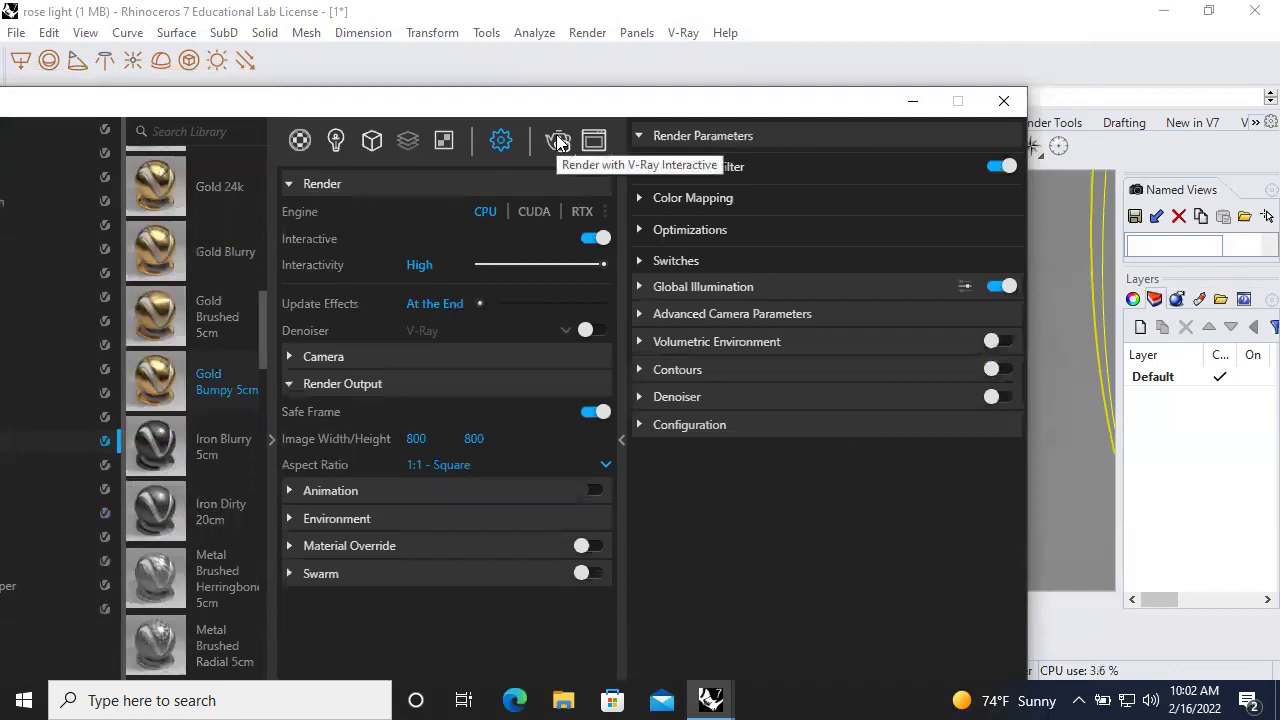
click(559, 142)
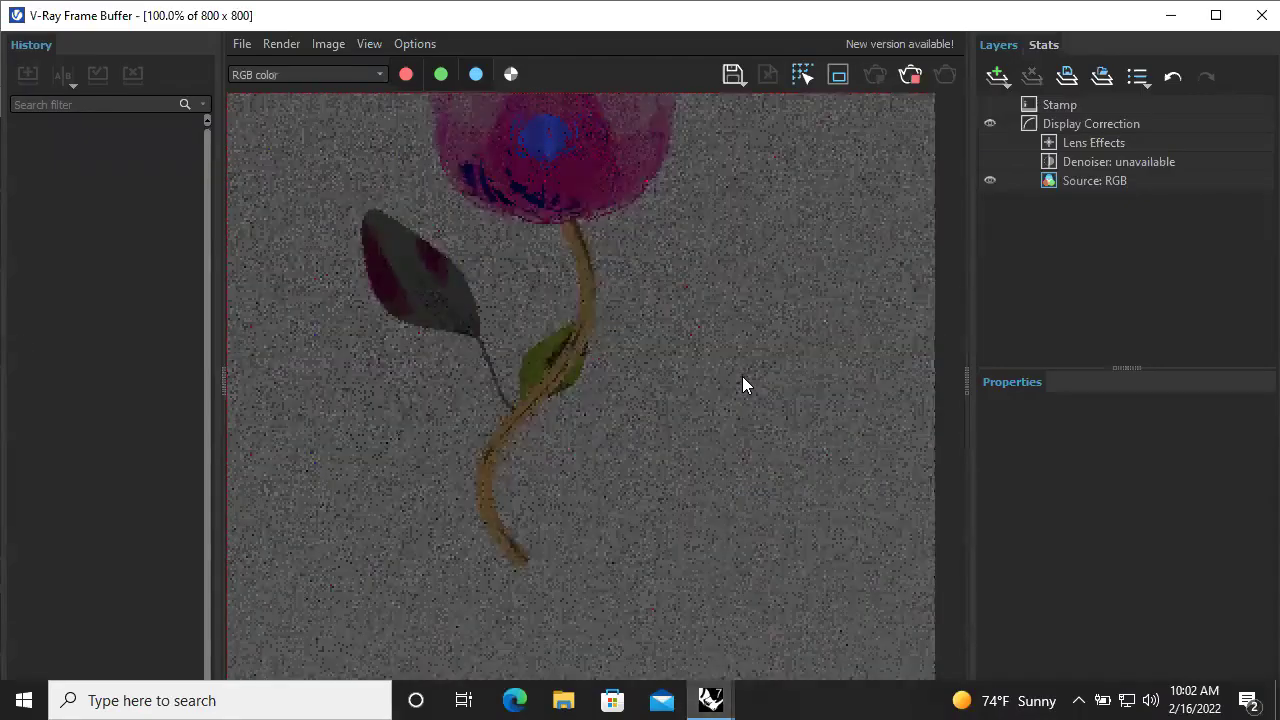
scroll(634, 487, down, 3)
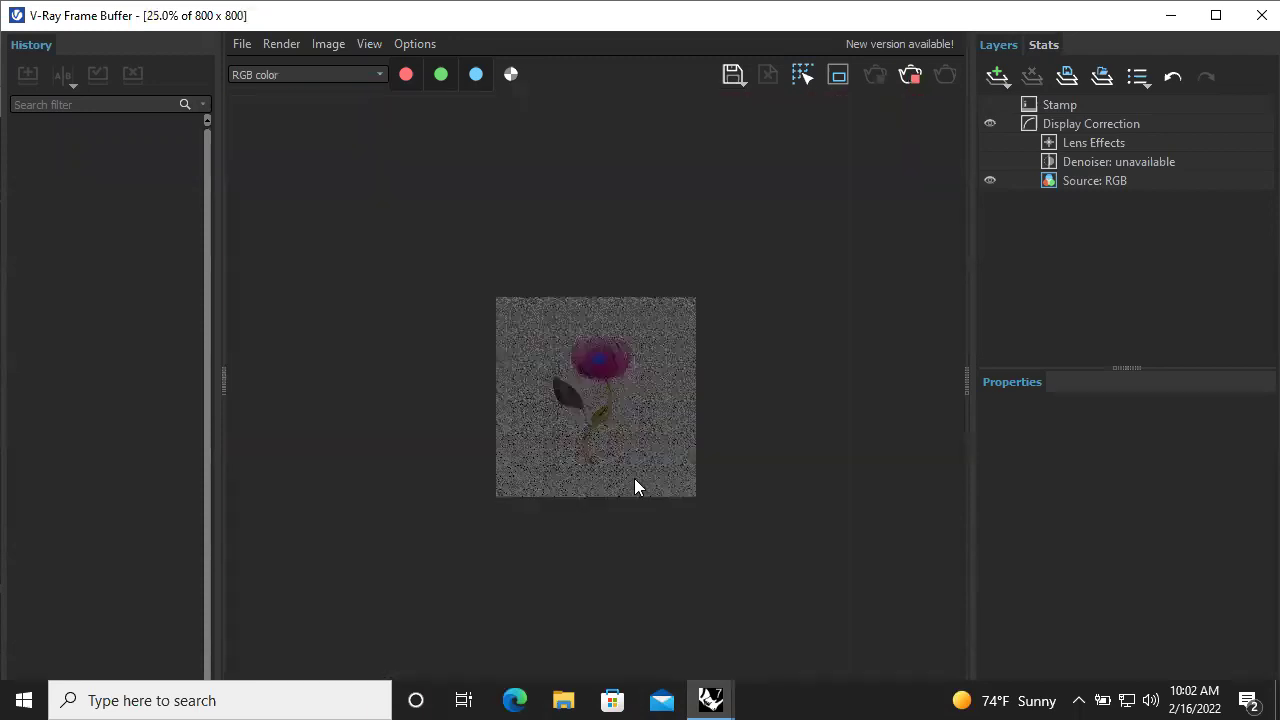
scroll(618, 360, up, 1)
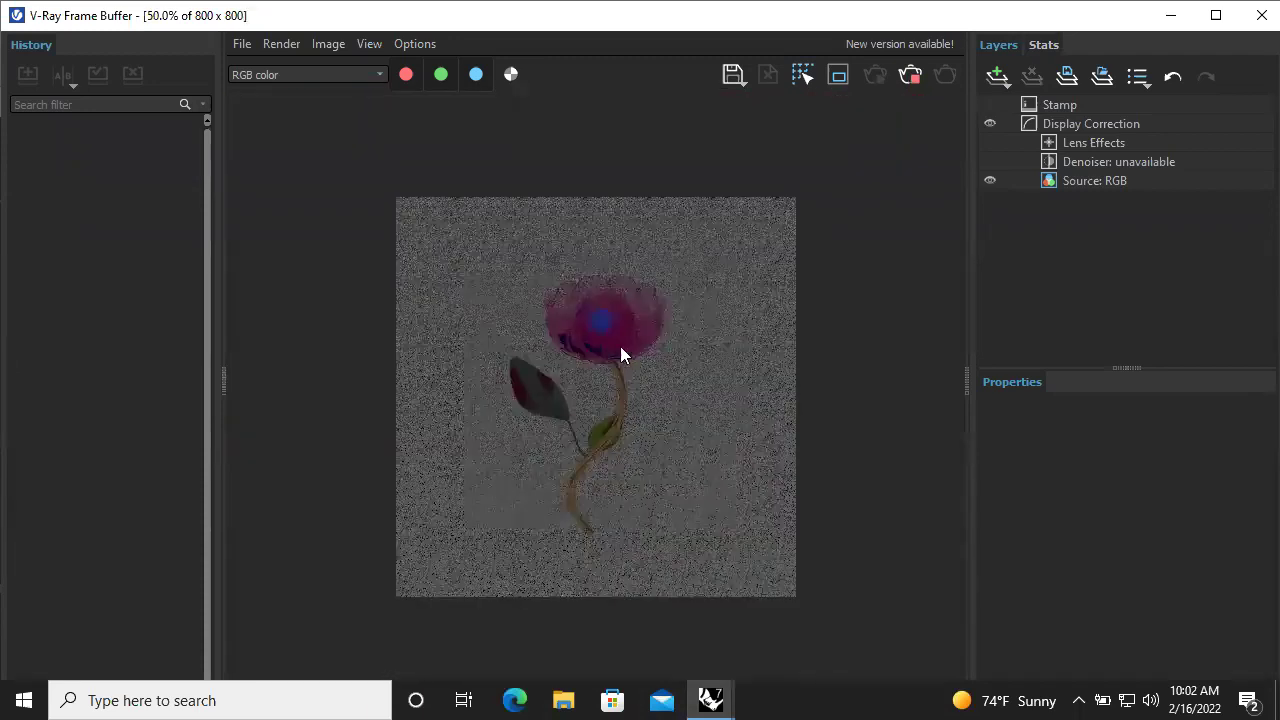
scroll(632, 310, up, 1)
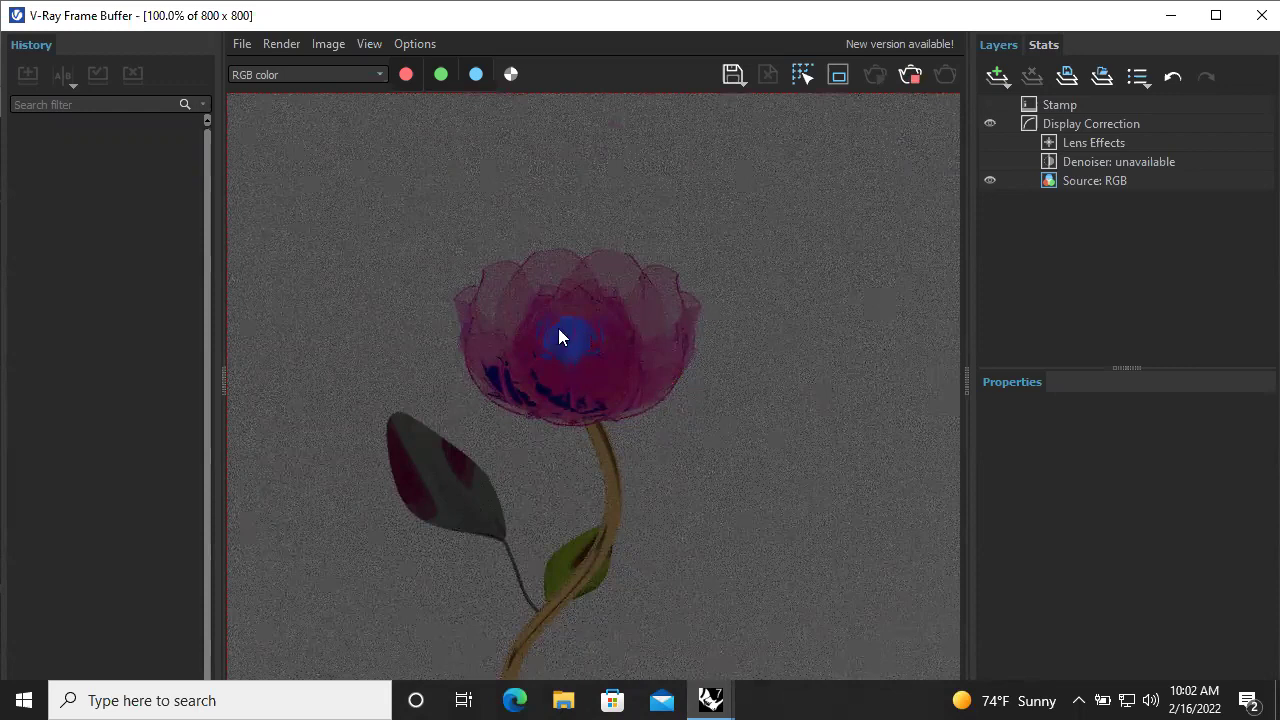
scroll(566, 340, up, 1)
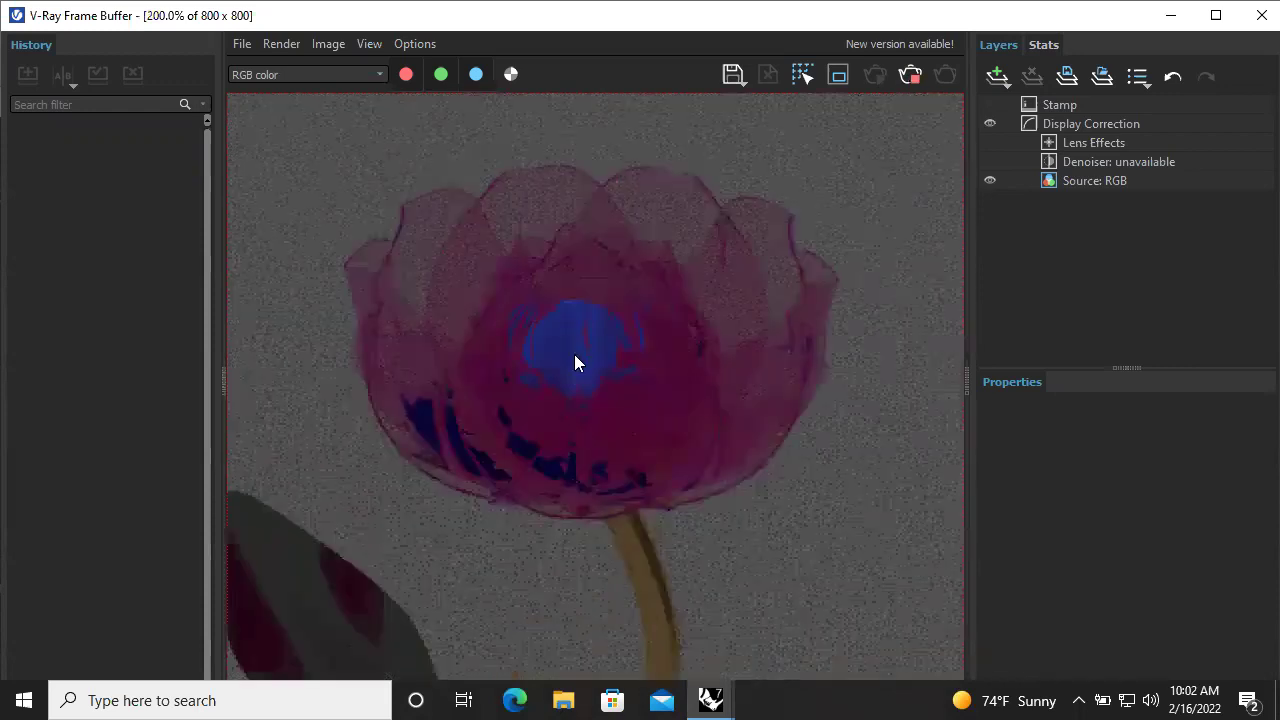
scroll(577, 362, down, 1)
scroll(593, 546, down, 2)
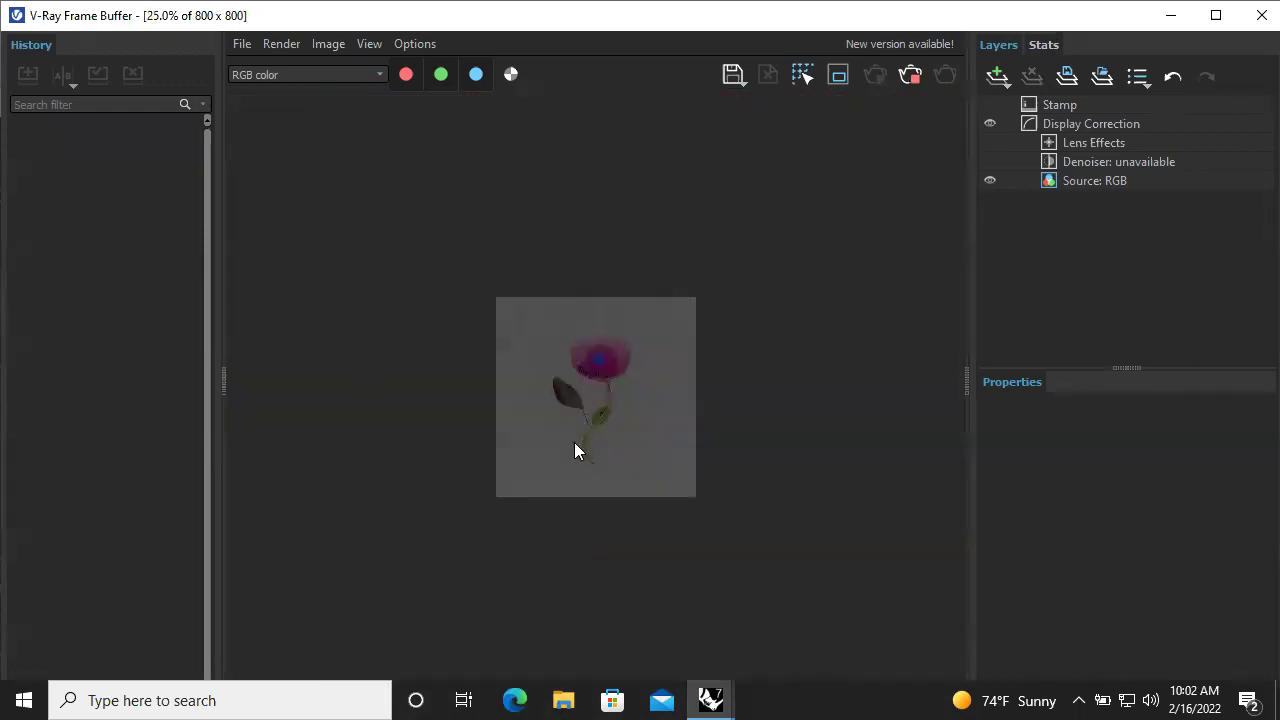
Stop the interactive render and close the Frame Buffer and the Asset Editor
click(911, 77)
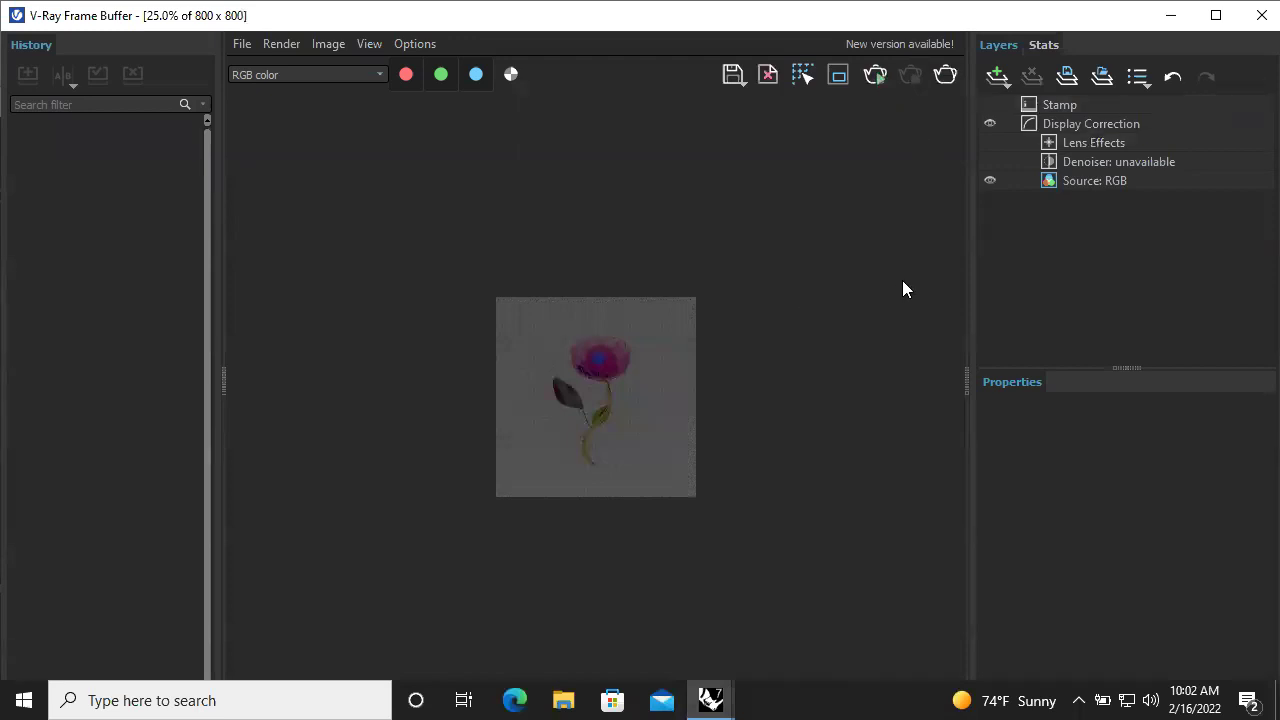
click(1260, 15)
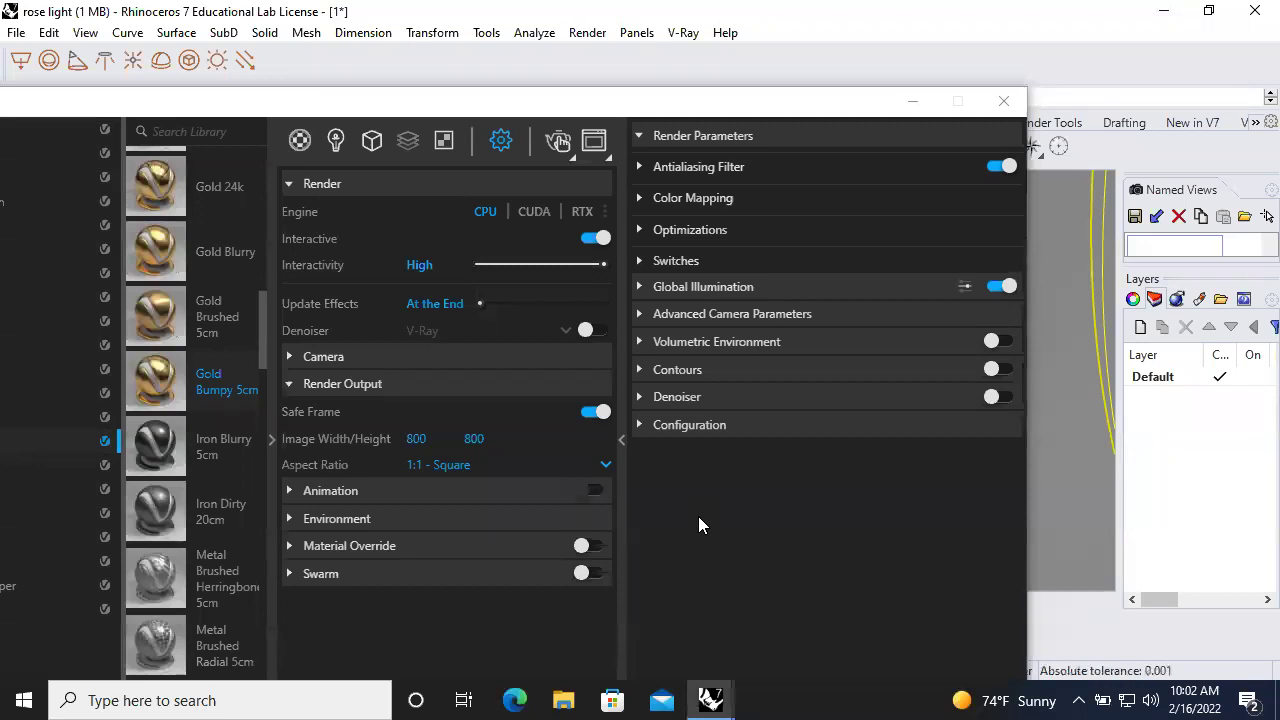
click(1006, 110)
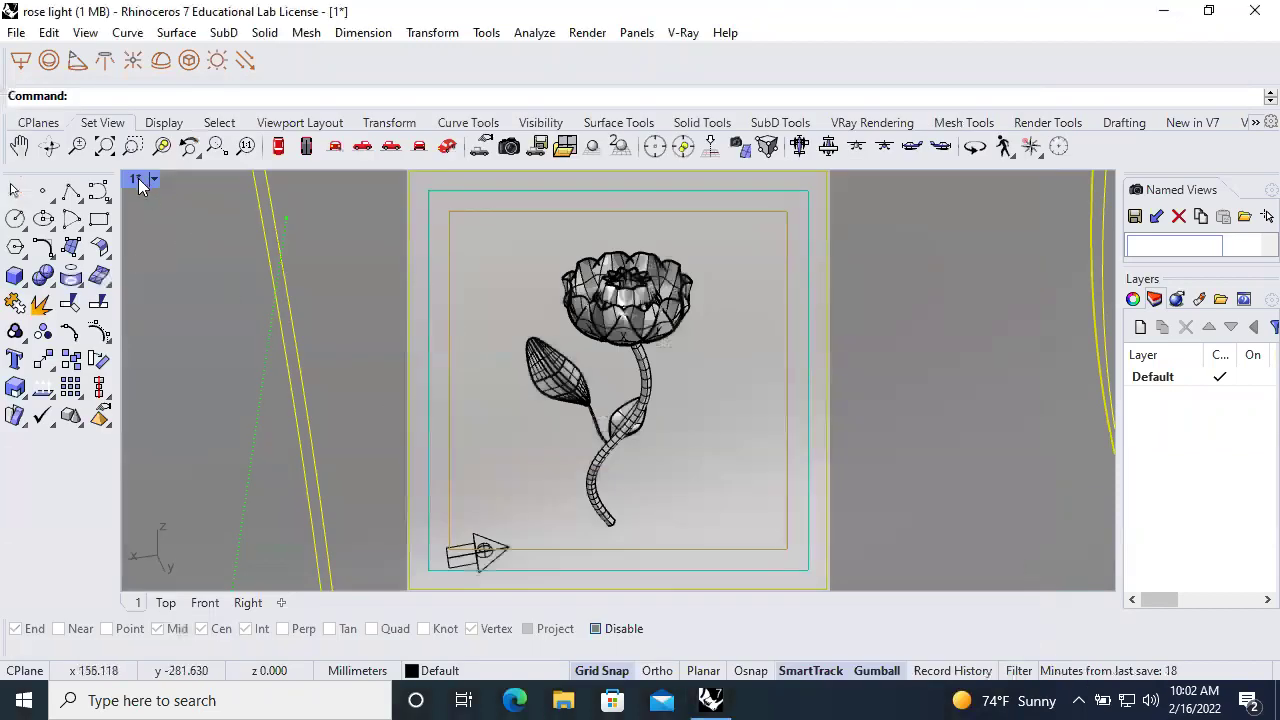
Restore the four-viewport layout, select the dome light beside the backdrop in the Top view, and show its properties
double_click(138, 178)
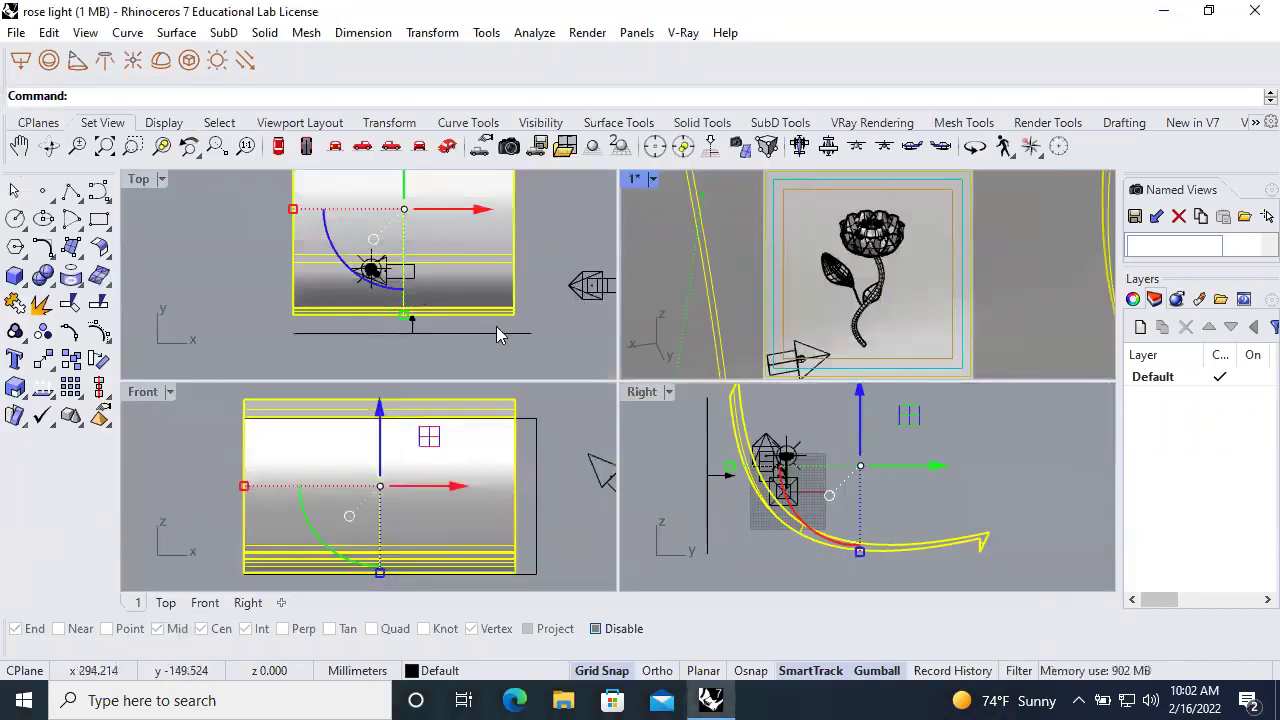
click(592, 287)
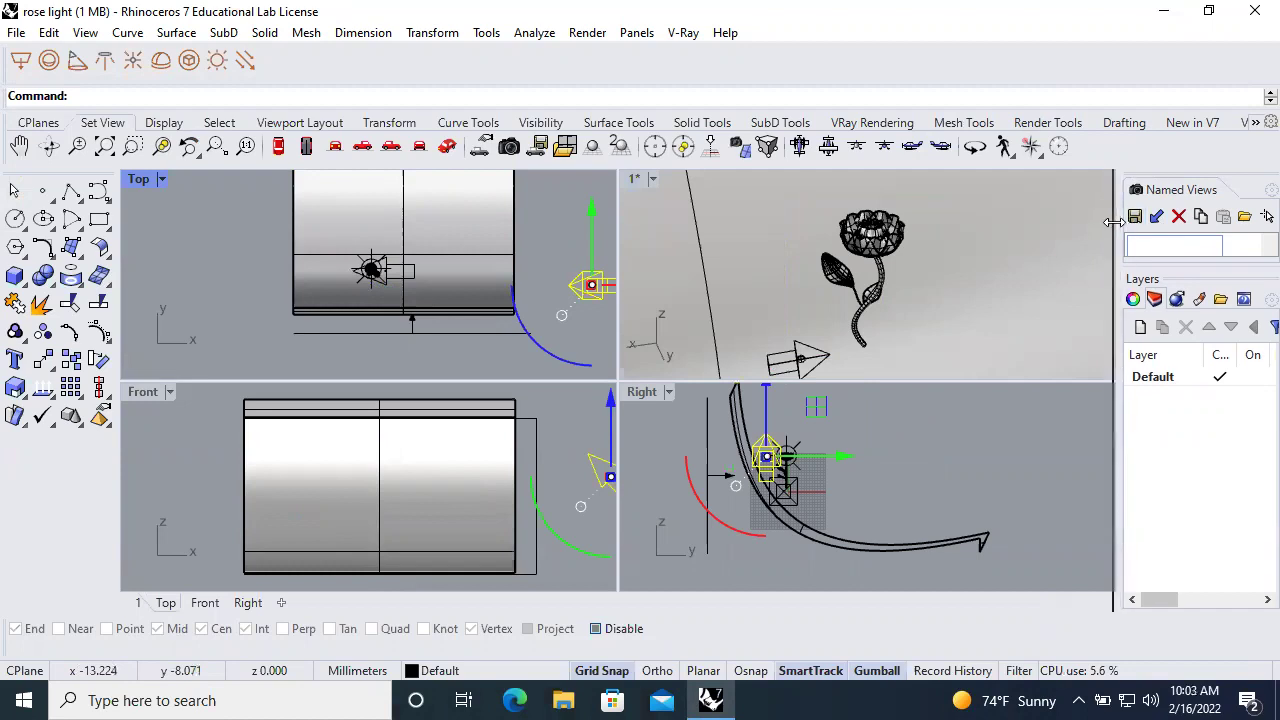
drag(1120, 214, 1050, 220)
click(1068, 300)
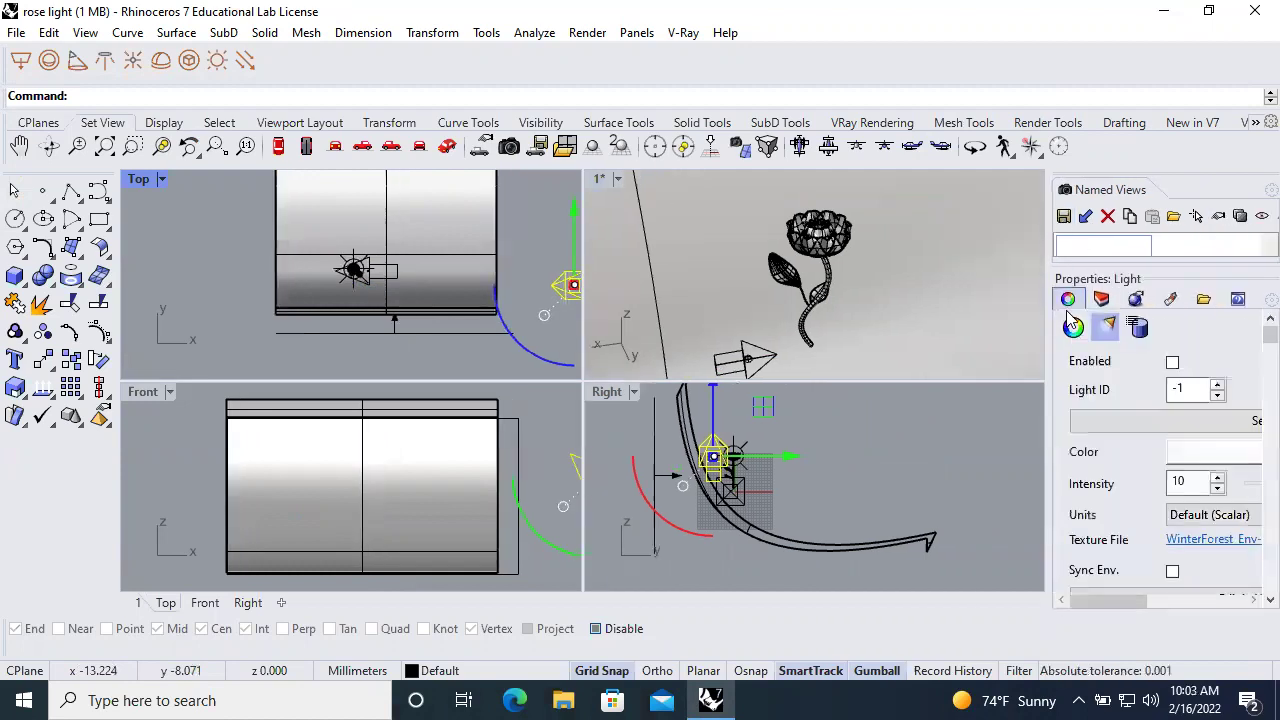
Widen the properties area and examine the dome light's color, intensity, units and texture file settings
scroll(1154, 515, down, 3)
scroll(1150, 505, down, 1)
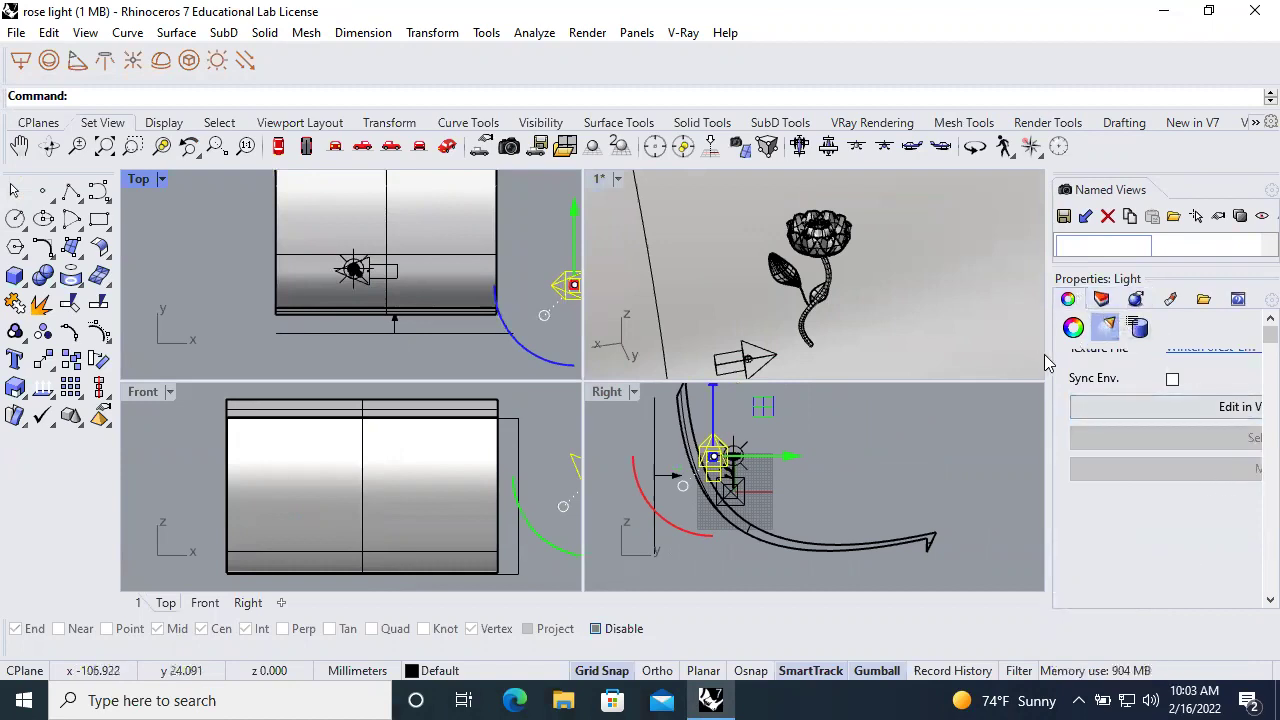
drag(1048, 362, 878, 400)
scroll(1182, 490, down, 2)
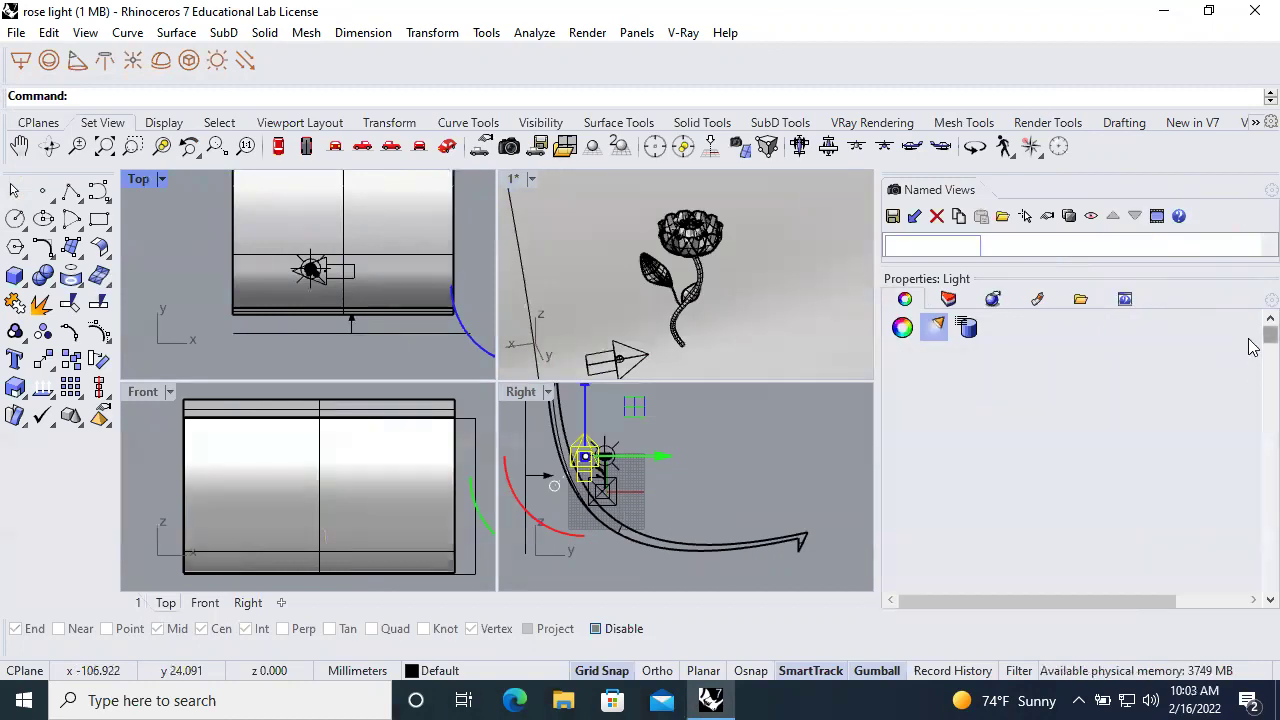
mouse_move(1268, 340)
mouse_down()
mouse_move(1249, 608)
mouse_move(1248, 325)
mouse_up()
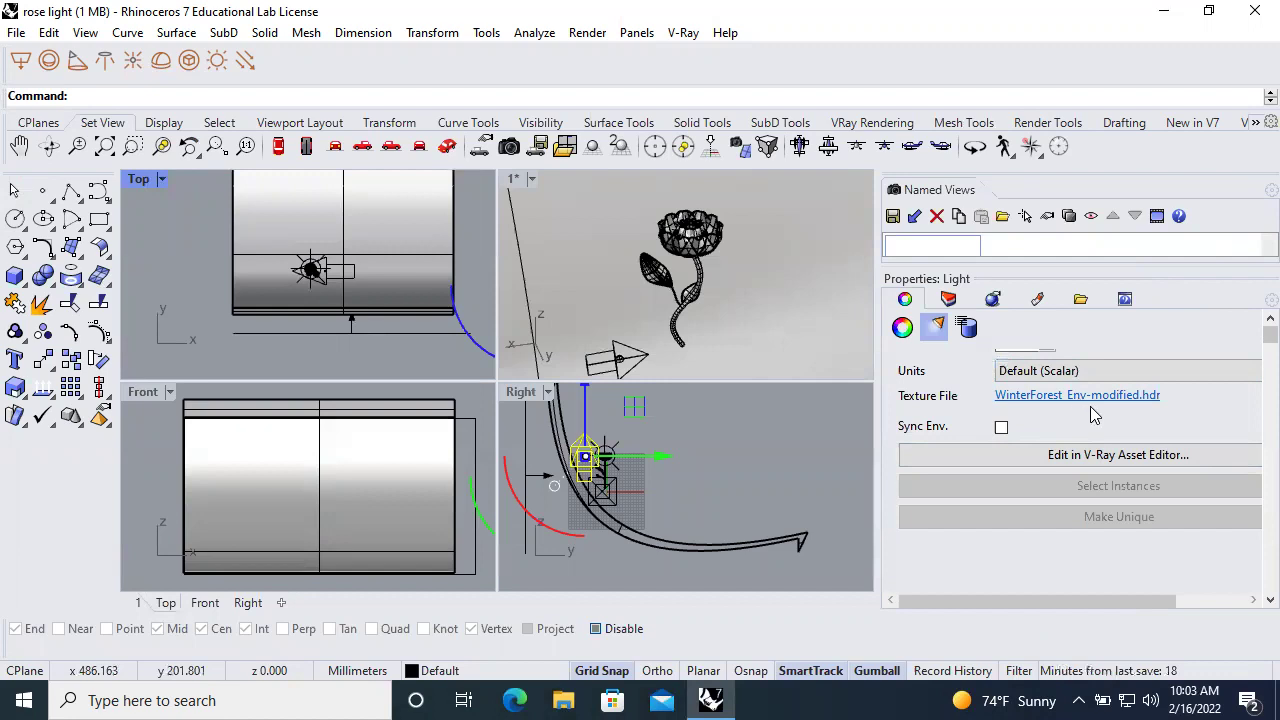
scroll(1090, 406, up, 1)
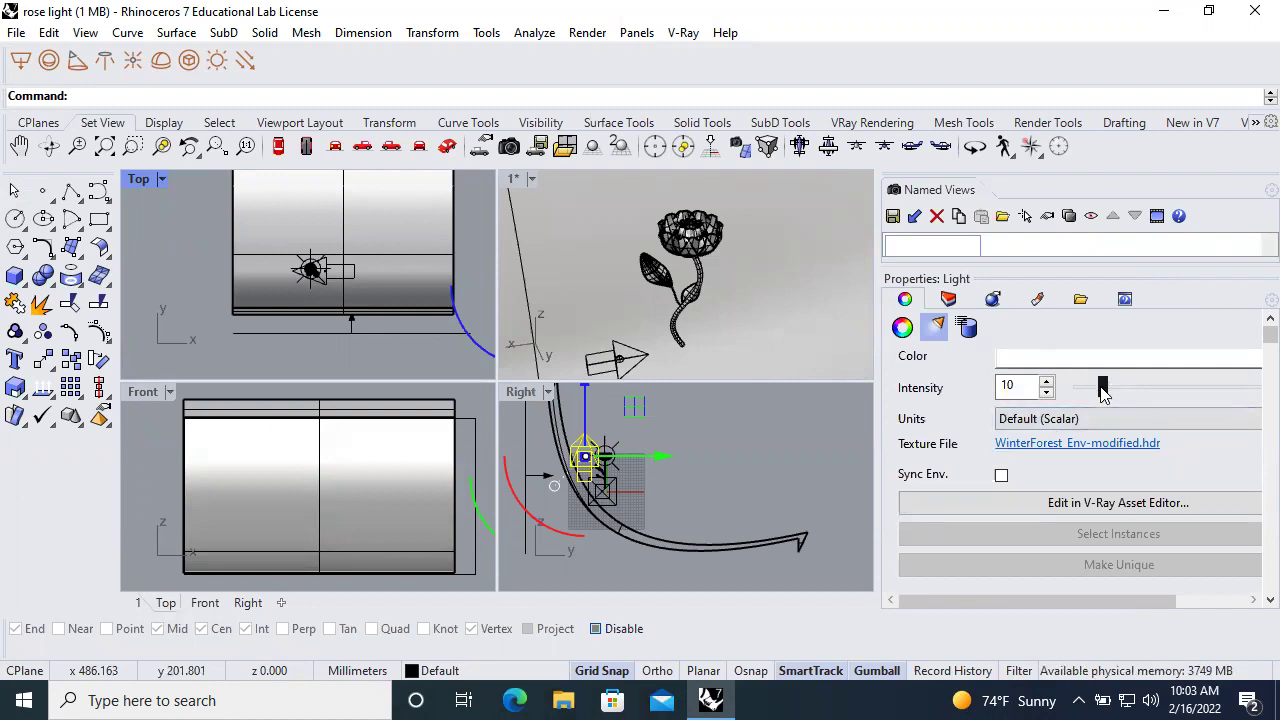
Set the selected dome light's intensity to 39, maximize the rose view and start a V-Ray interactive render
drag(1104, 393, 1175, 392)
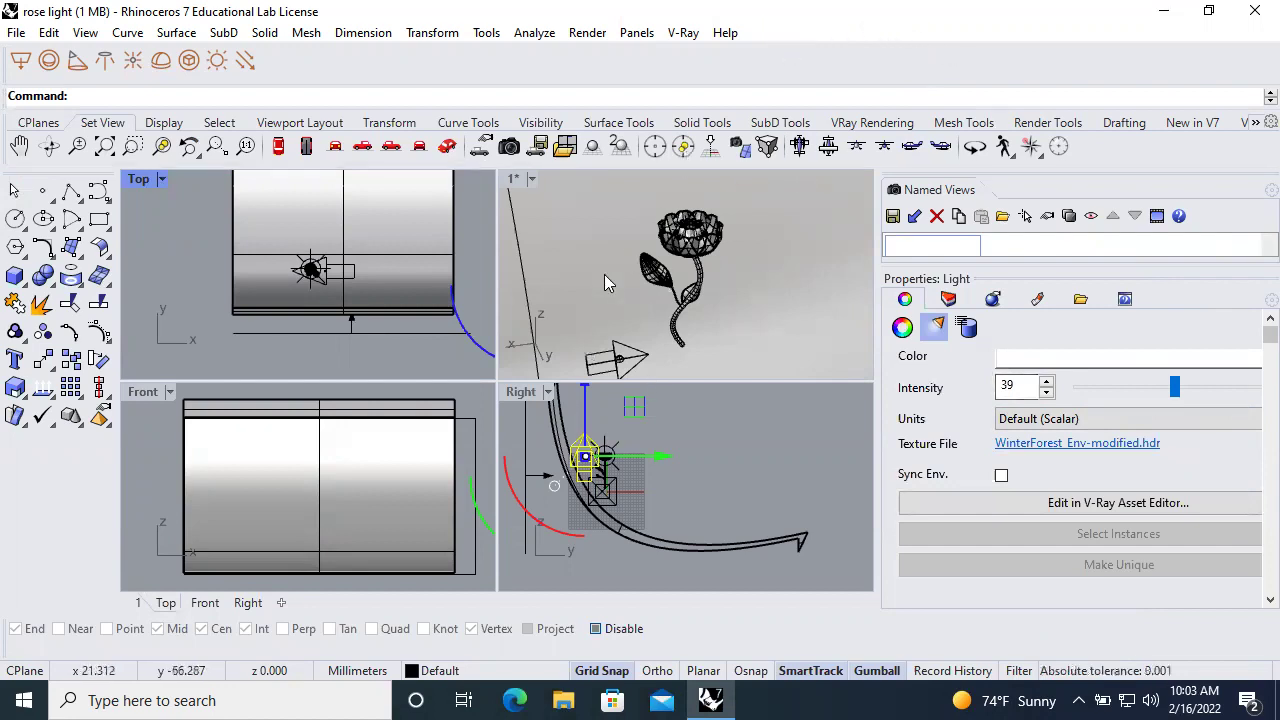
double_click(514, 178)
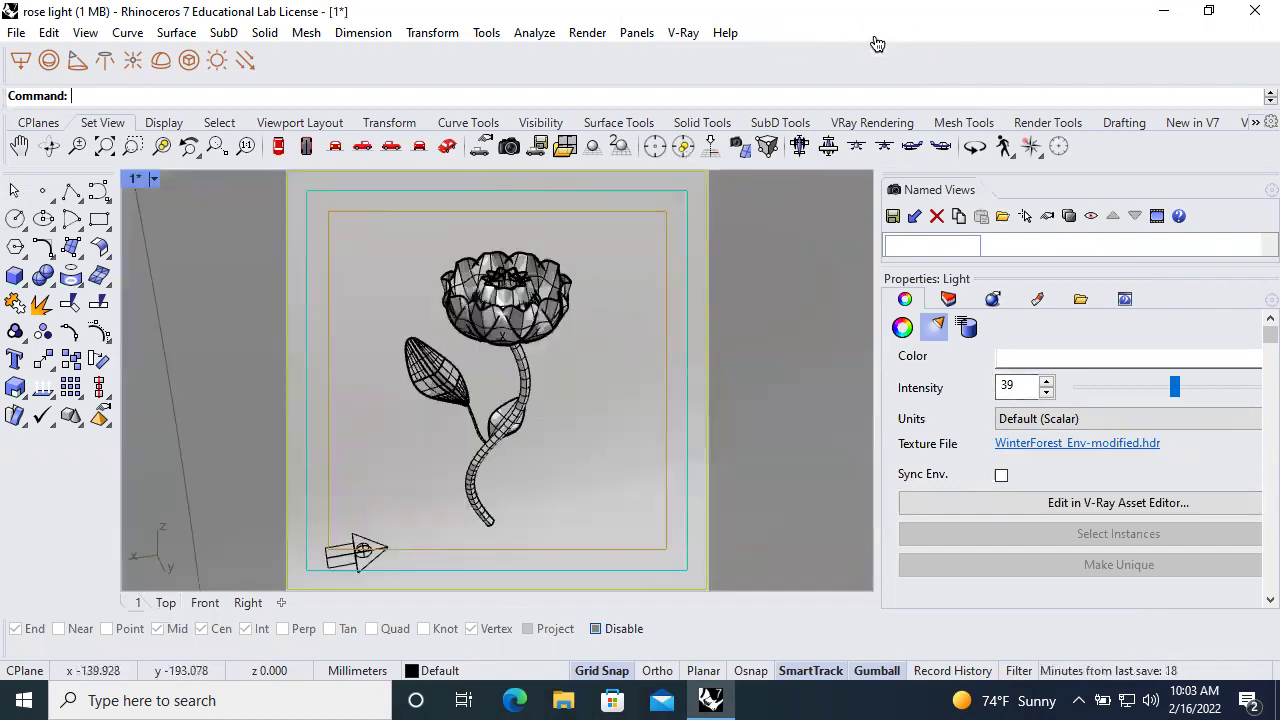
mouse_move(602, 4)
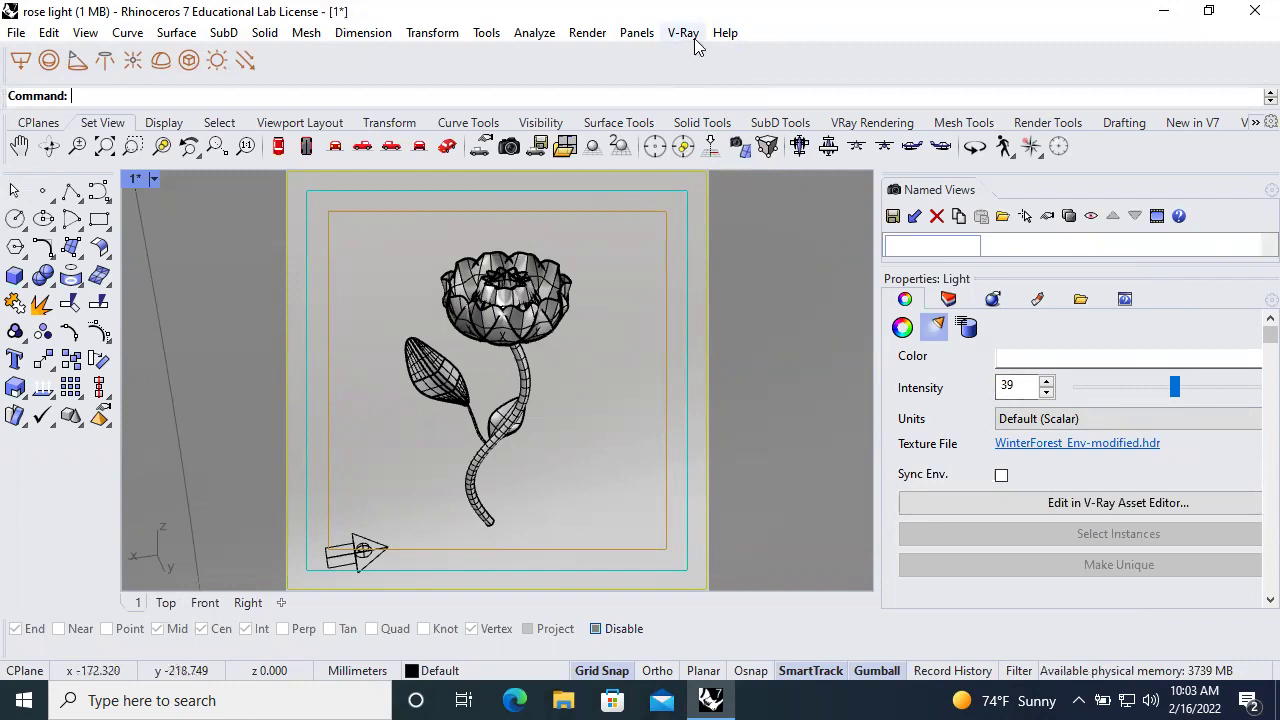
click(684, 33)
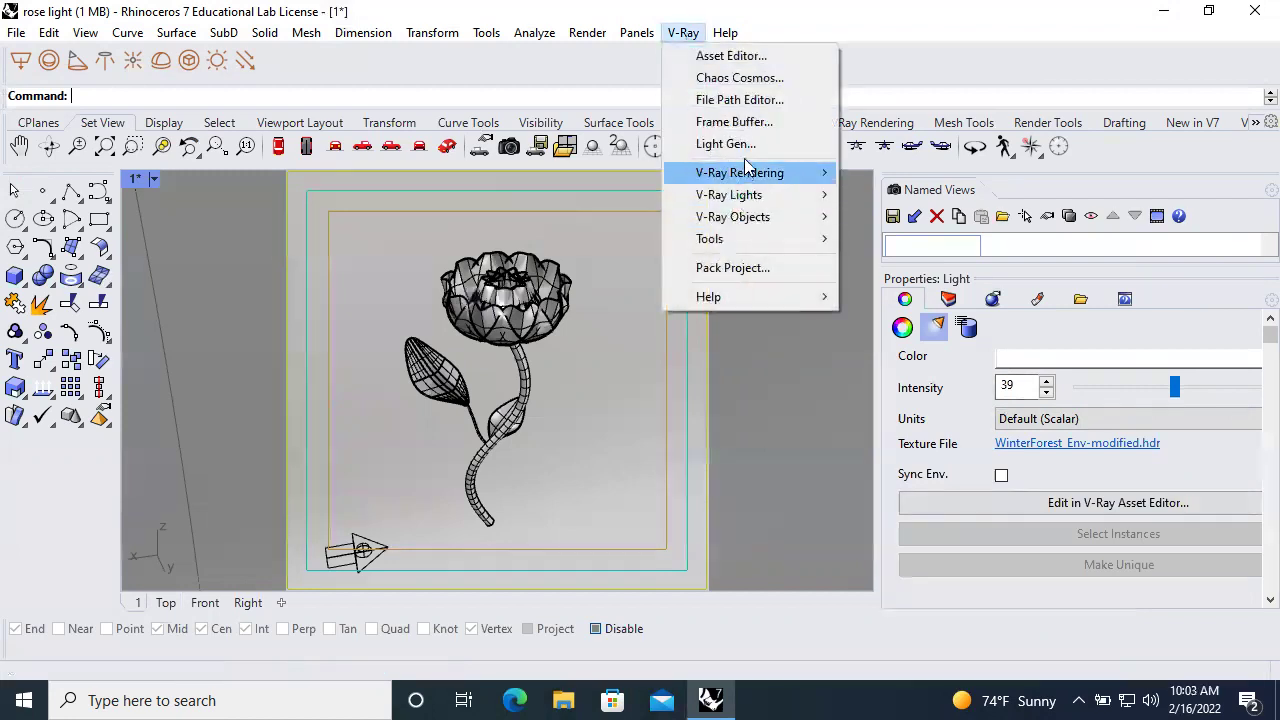
click(727, 60)
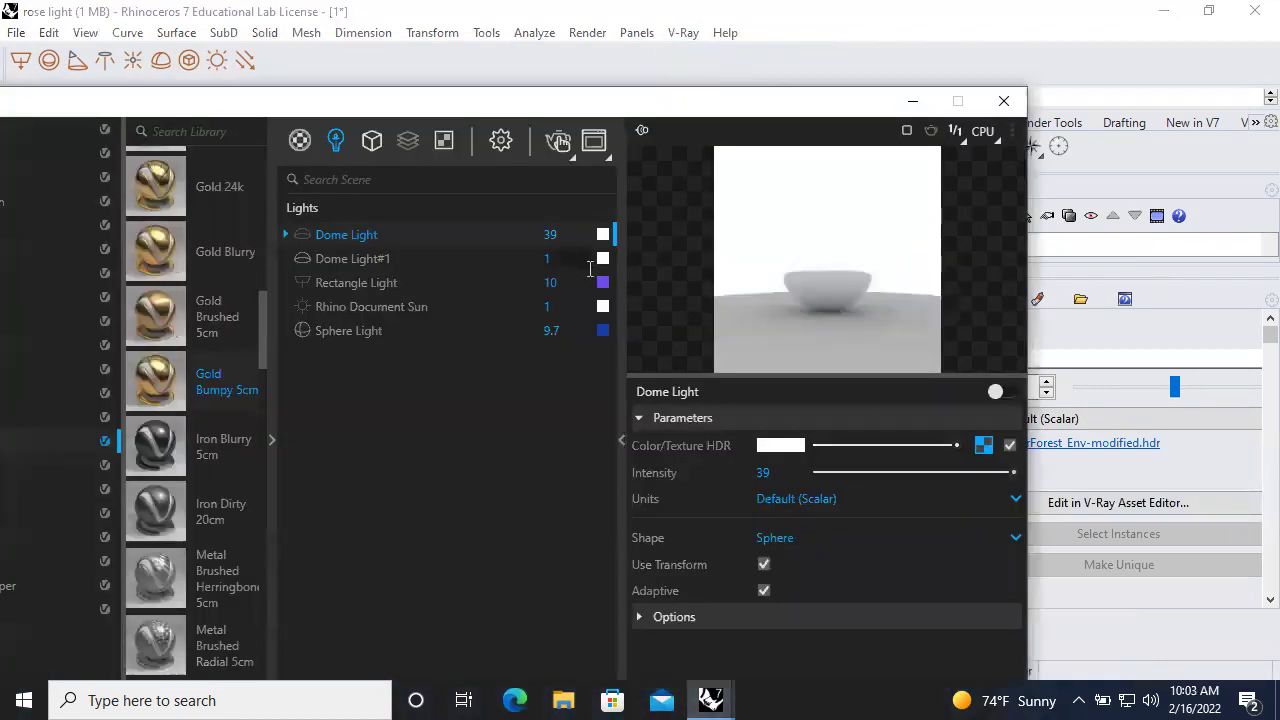
click(559, 143)
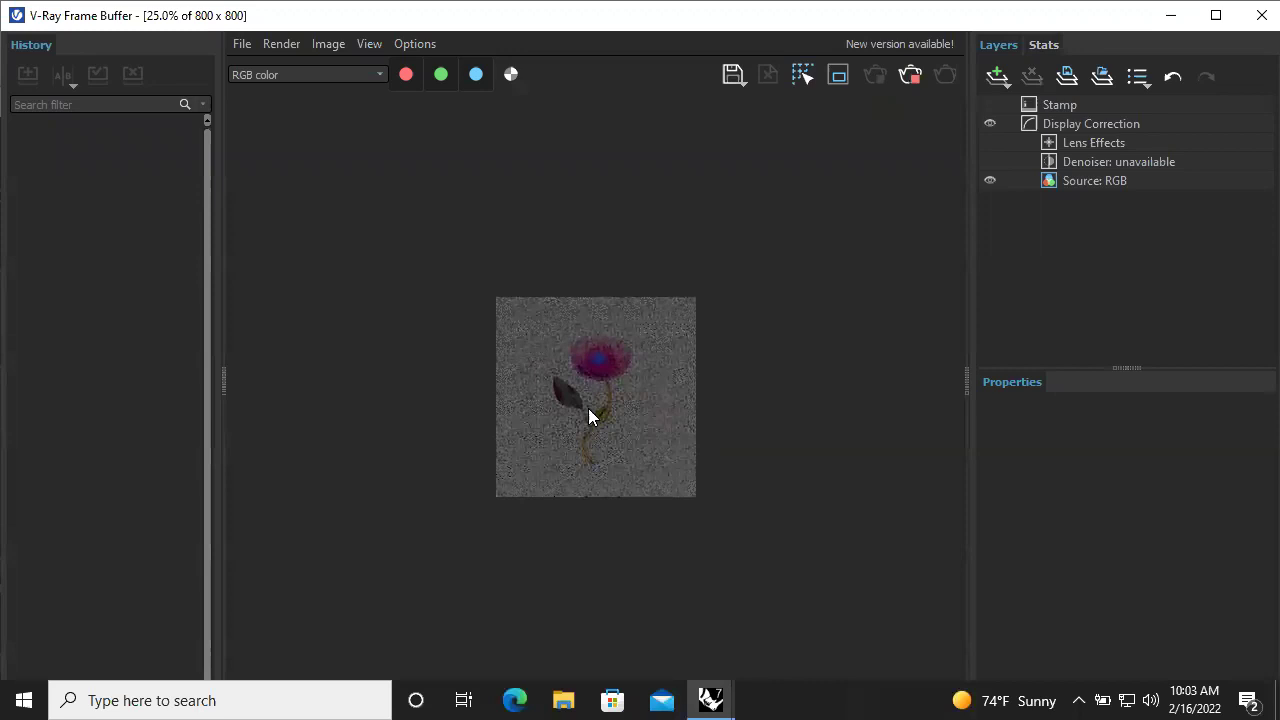
Close the Frame Buffer, minimize the Asset Editor and restore the four-viewport layout
click(1249, 35)
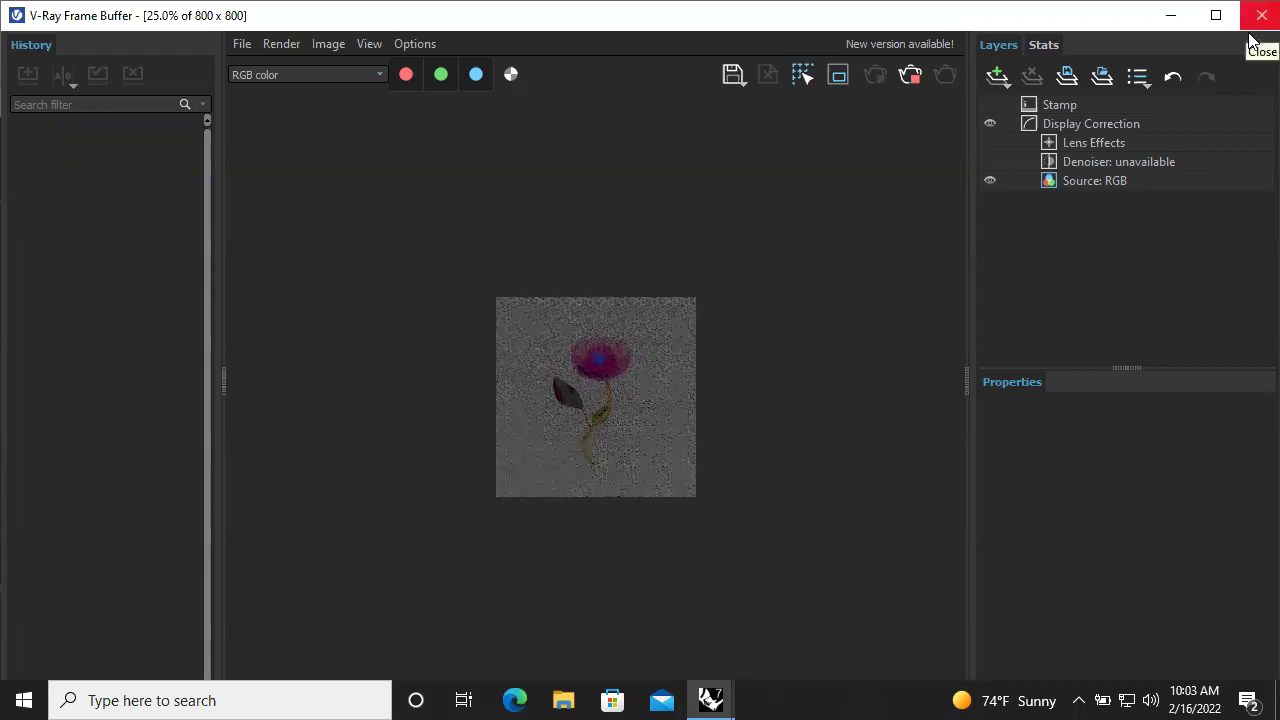
click(1259, 15)
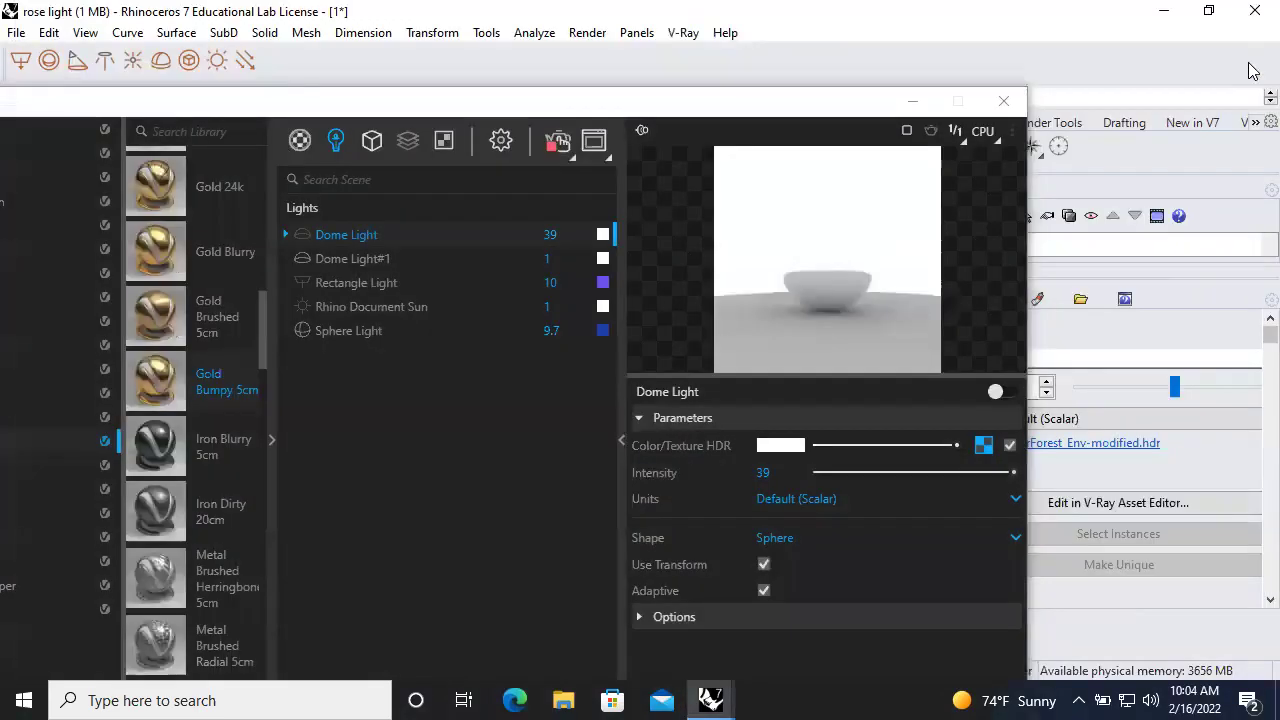
click(912, 101)
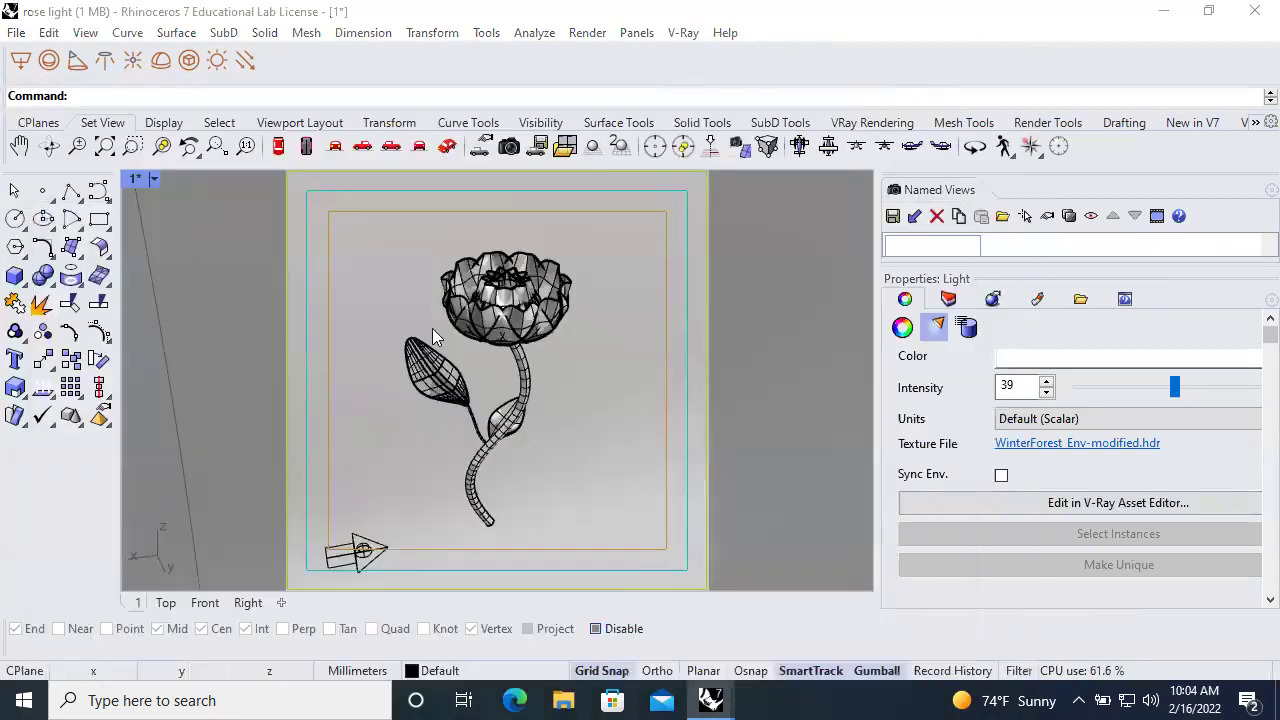
double_click(138, 178)
Rotate the selected dome light in the Front view so its arrow points down toward the backdrop
scroll(262, 366, down, 2)
scroll(300, 514, down, 5)
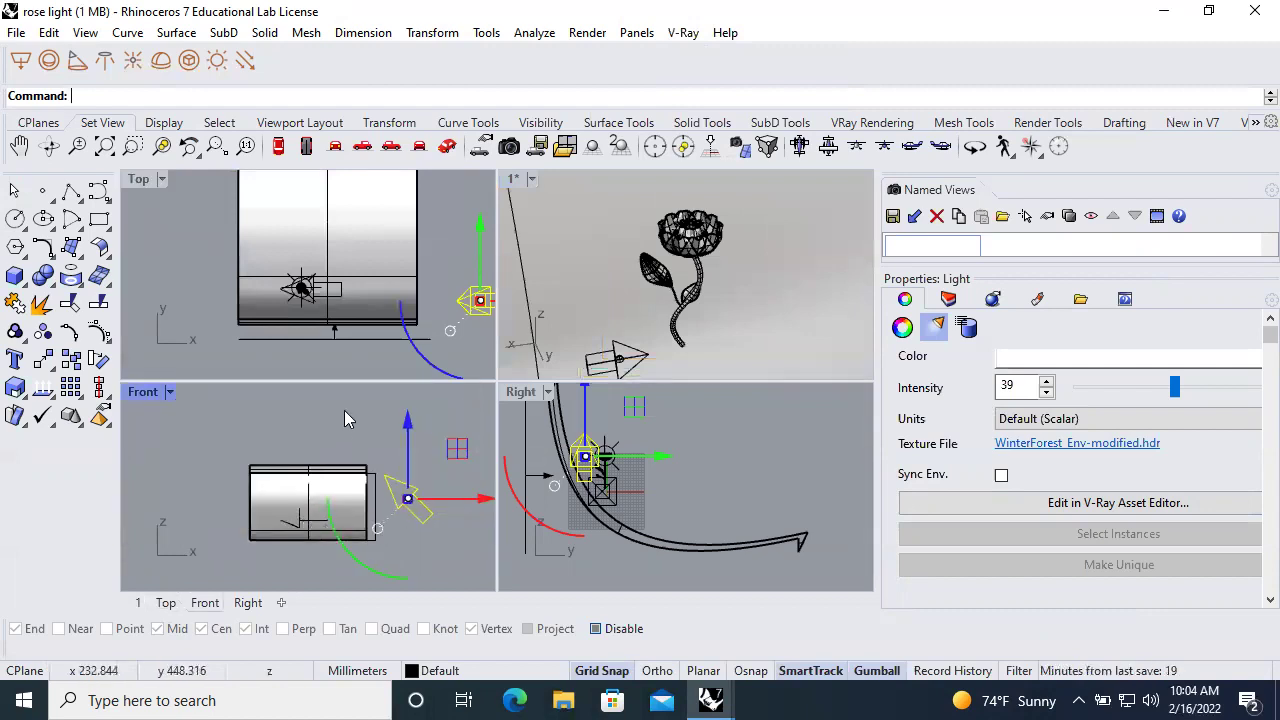
scroll(254, 356, down, 2)
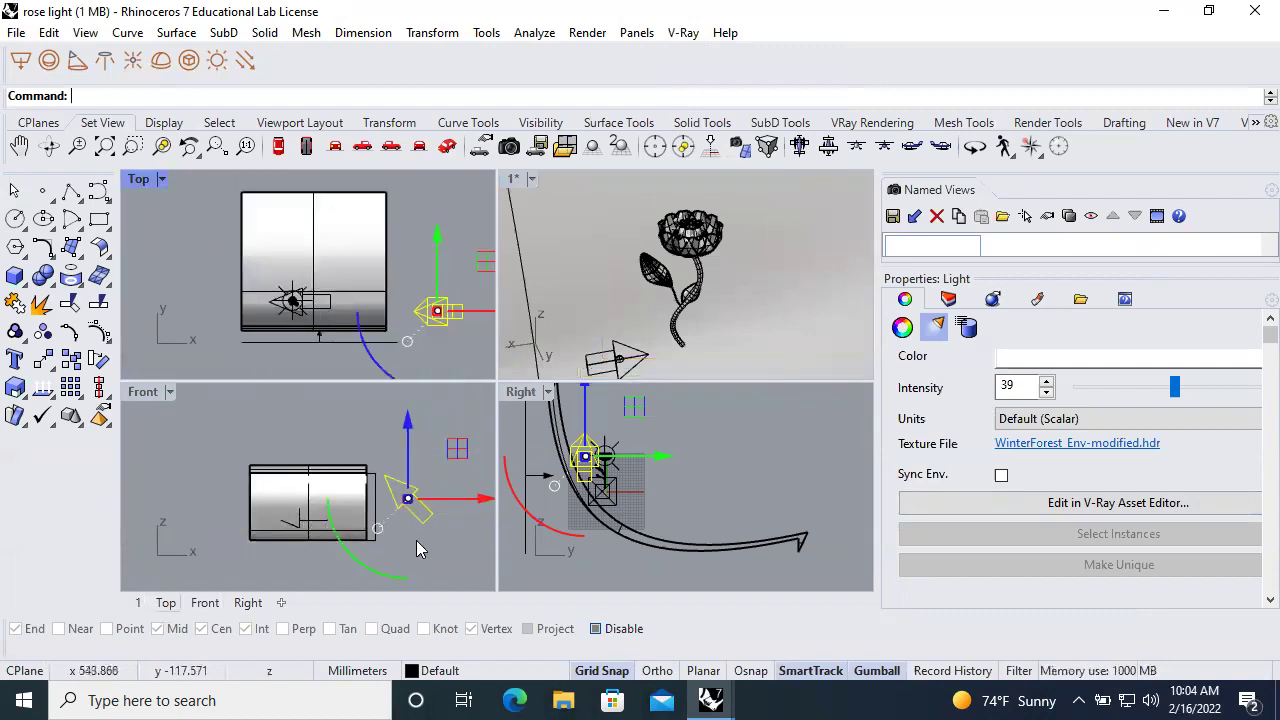
drag(348, 544, 417, 557)
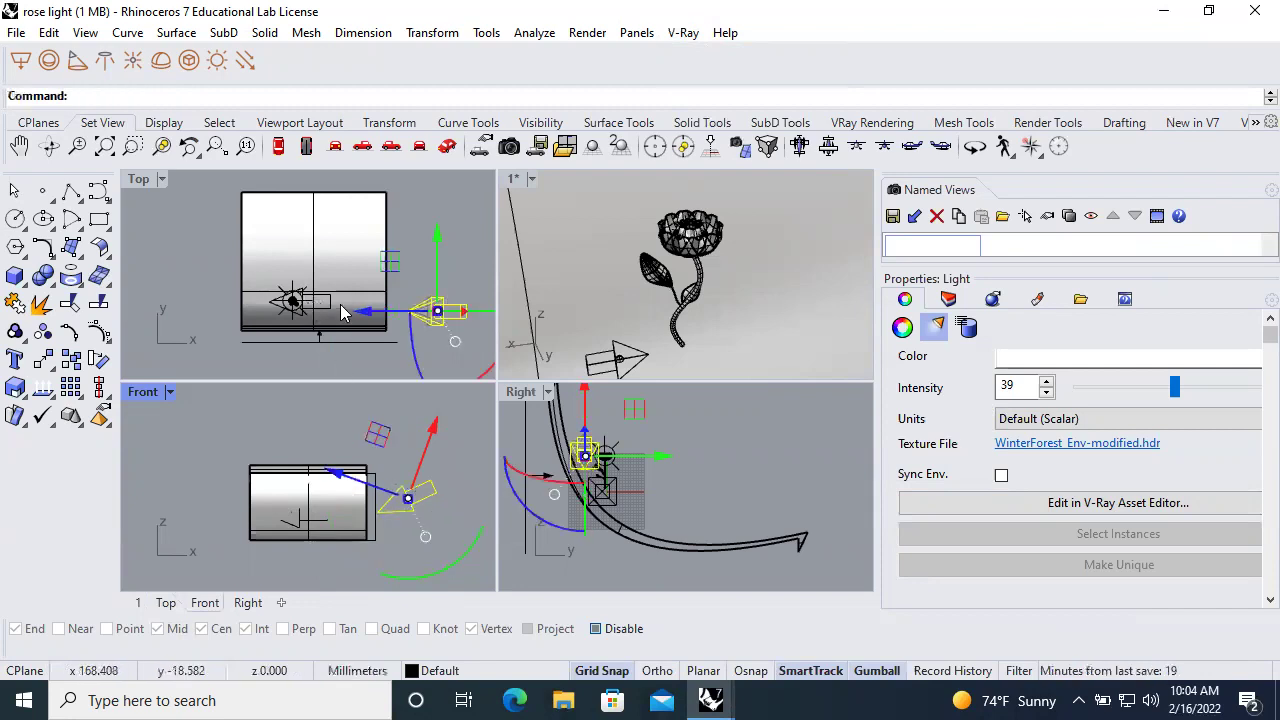
Select the dome light beside the rose and compare both dome lights' settings in the Asset Editor, including the WinterForest bitmap texture
click(333, 310)
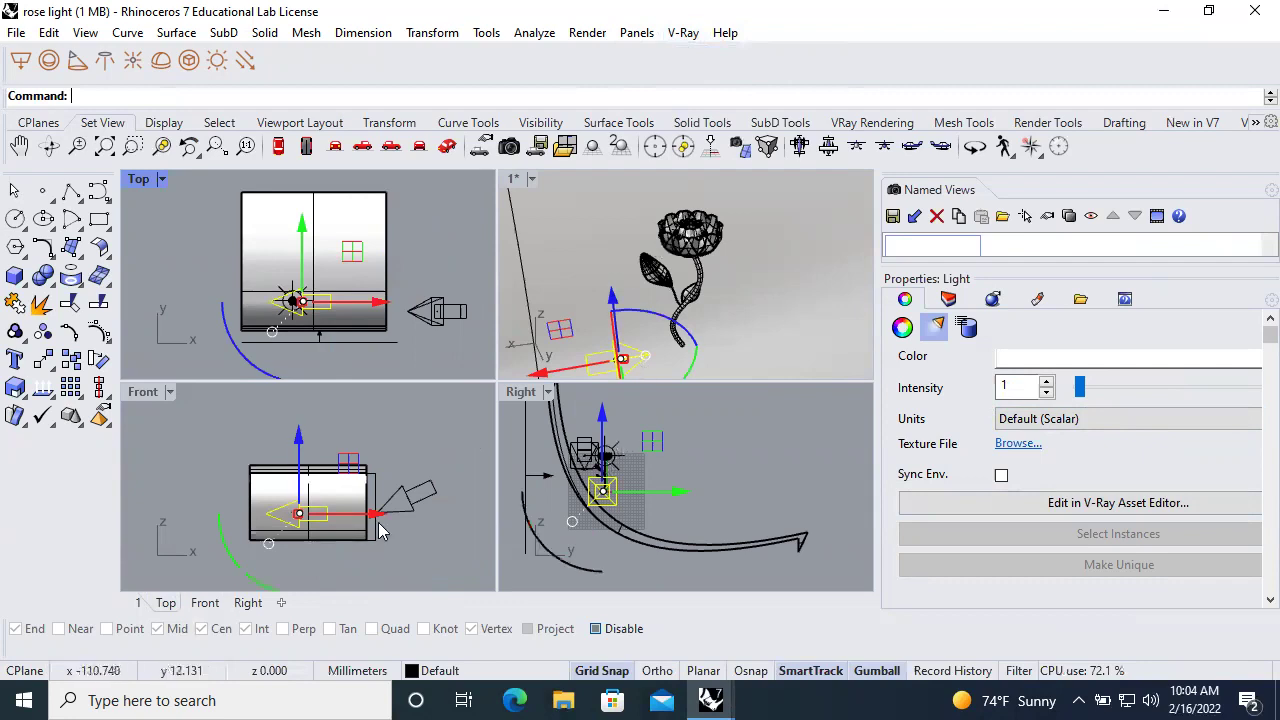
click(684, 33)
click(730, 56)
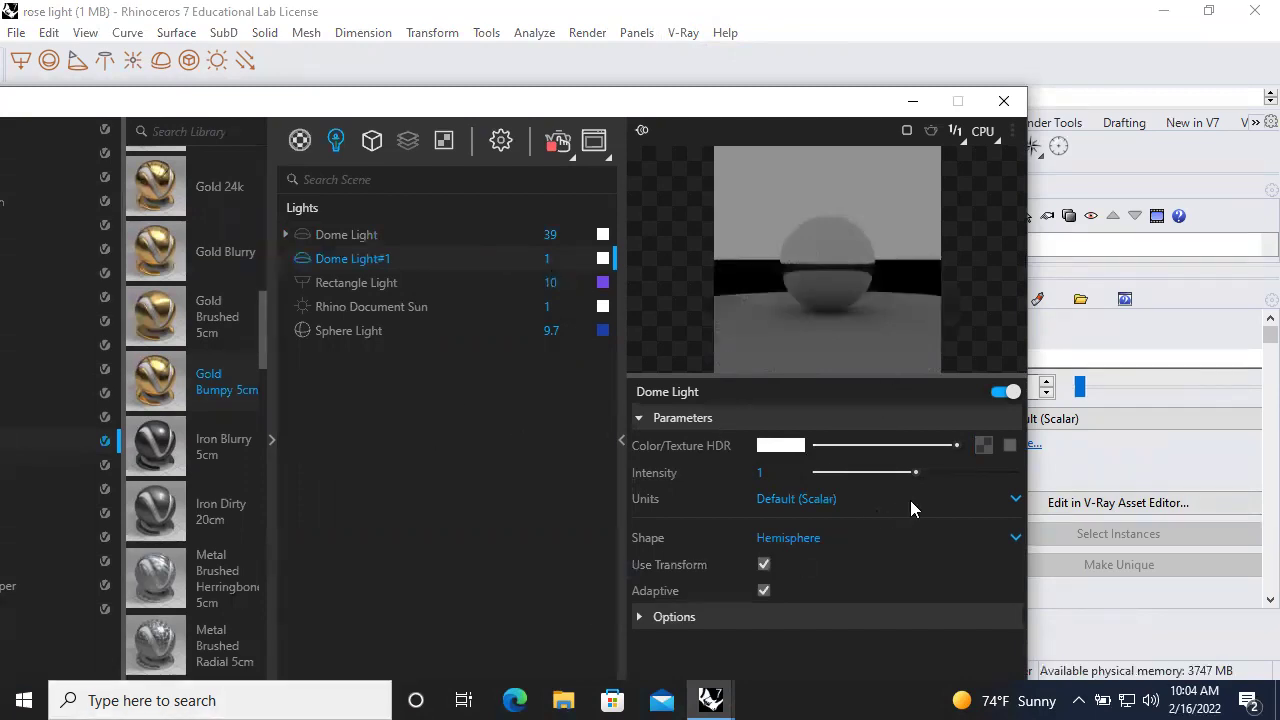
click(370, 234)
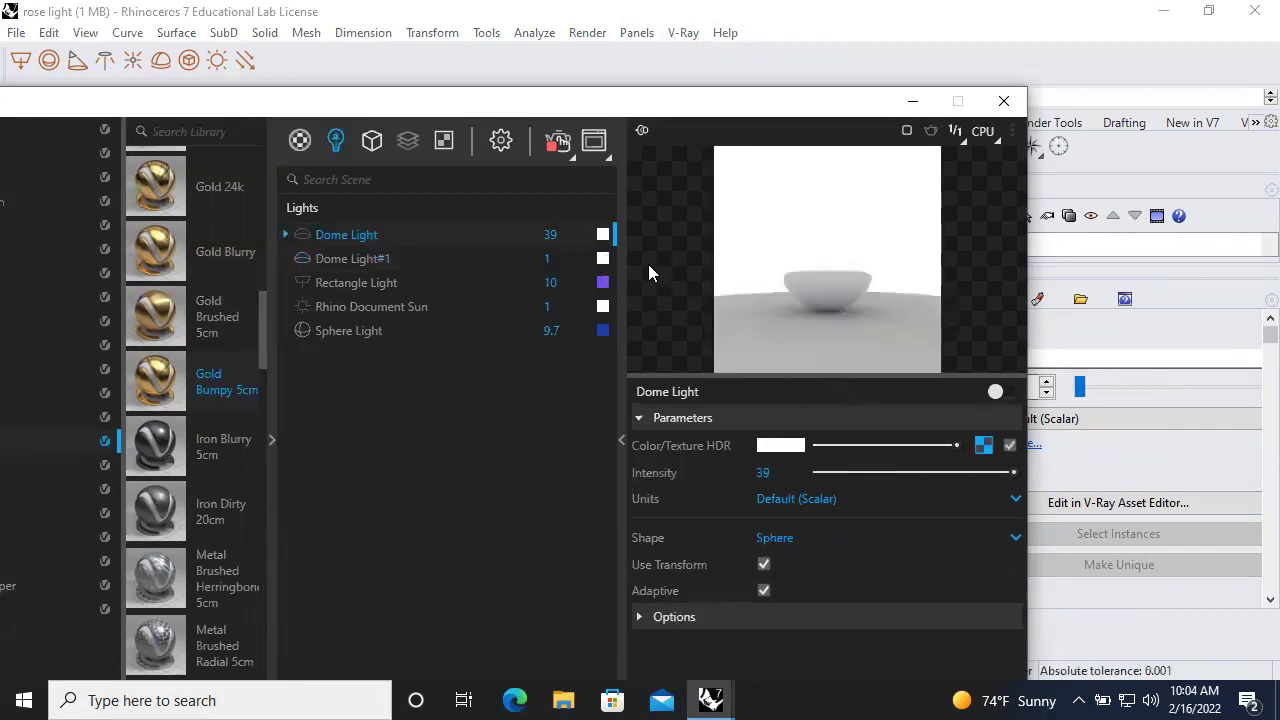
click(424, 260)
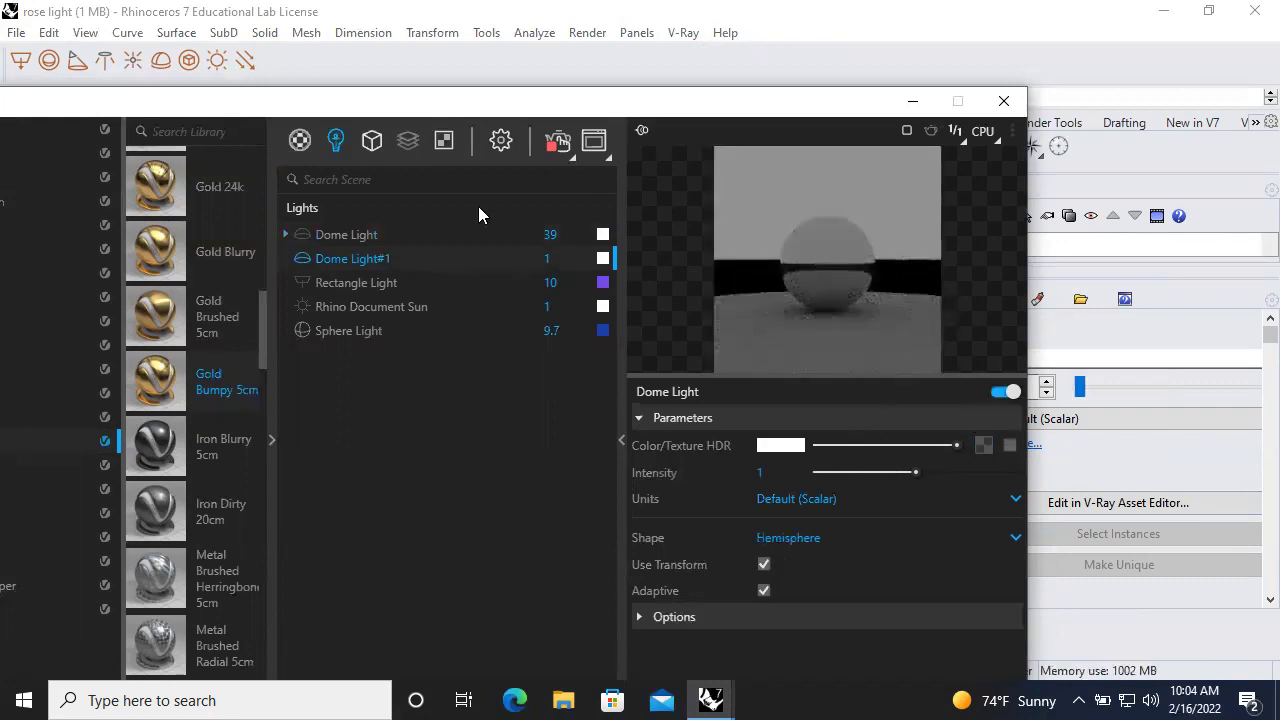
click(432, 232)
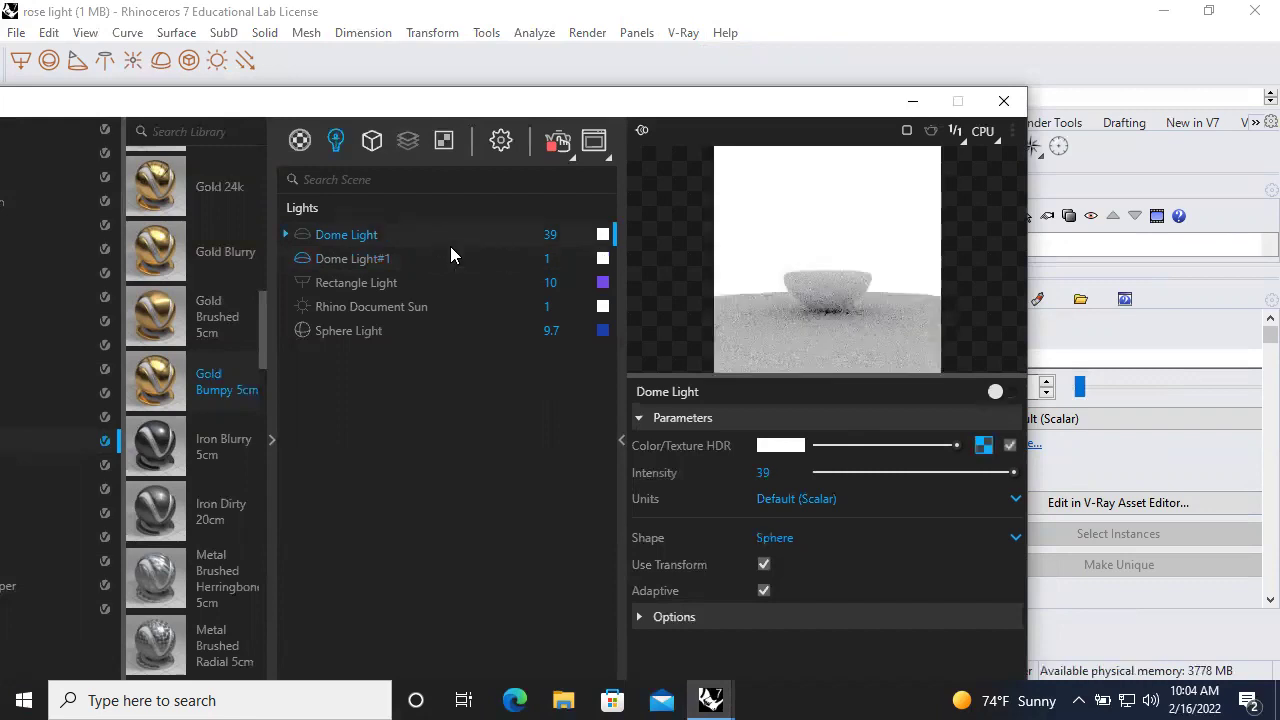
click(983, 446)
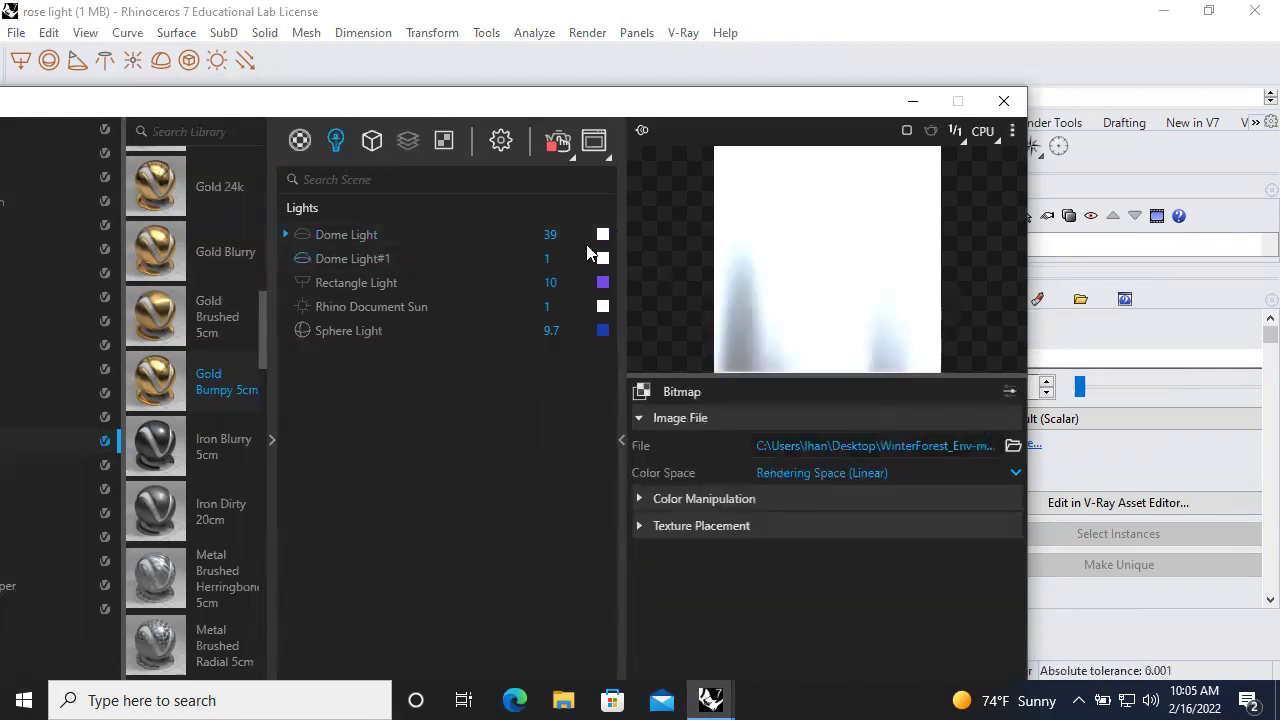
Set the HDR-textured Dome Light's intensity to 10.3 and turn the light on
click(473, 236)
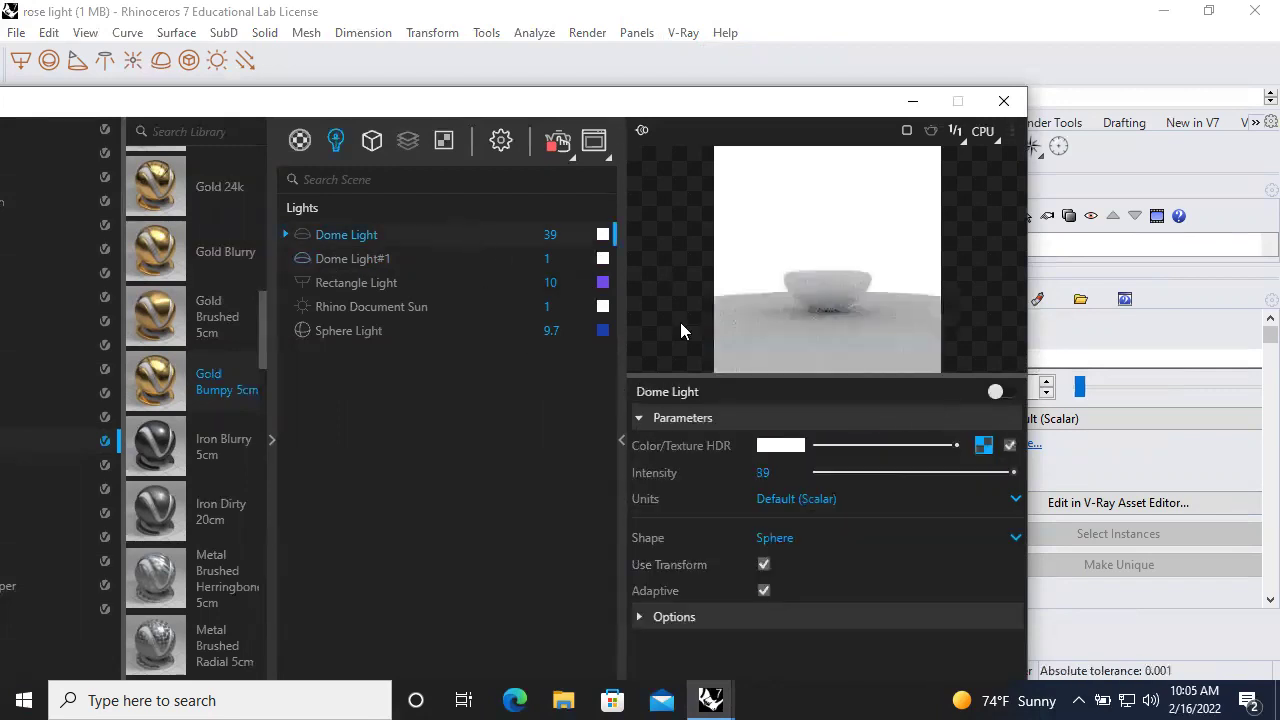
drag(1017, 478, 920, 484)
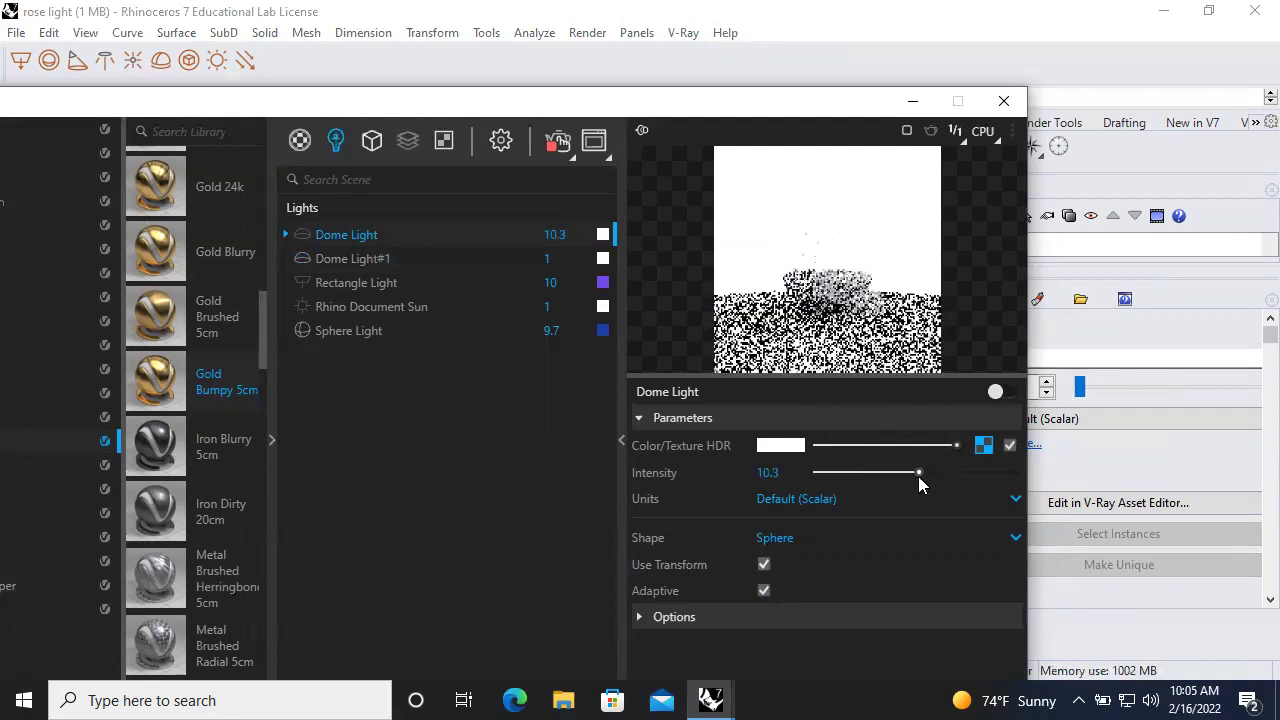
click(1012, 391)
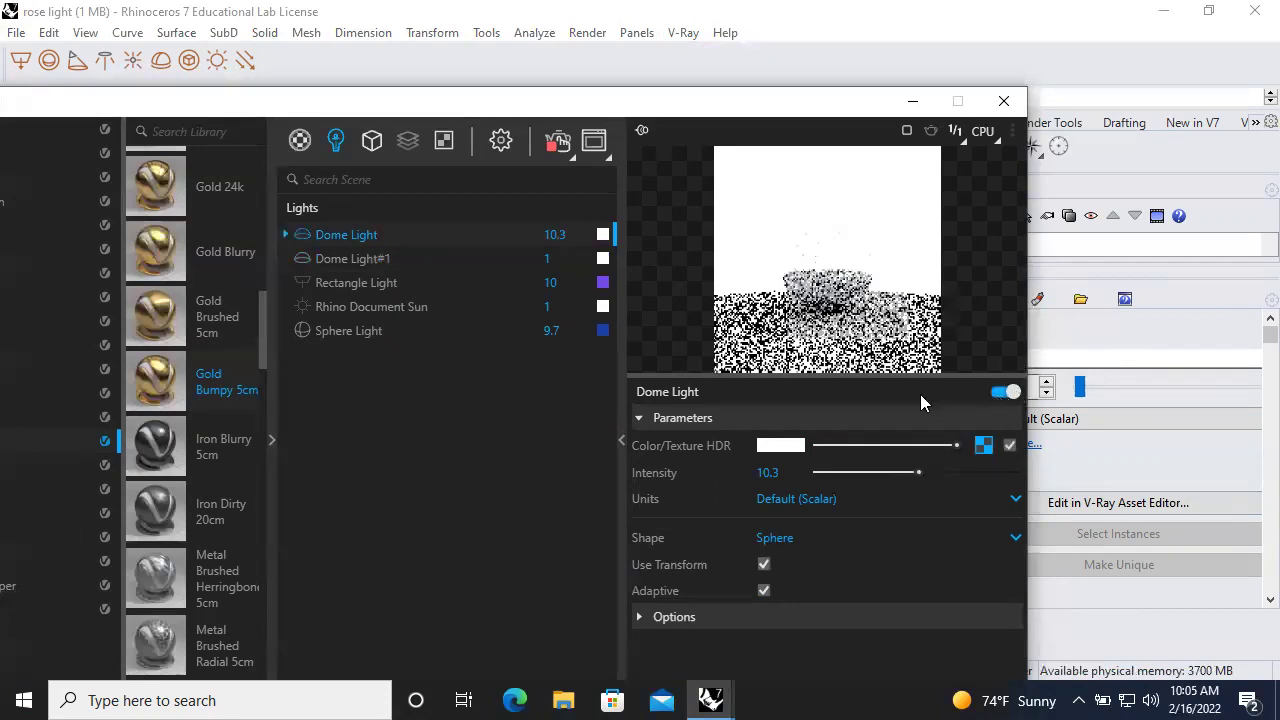
Toggle the texture slot of Dome Light#1 to check its effect, and turn that light off
click(500, 264)
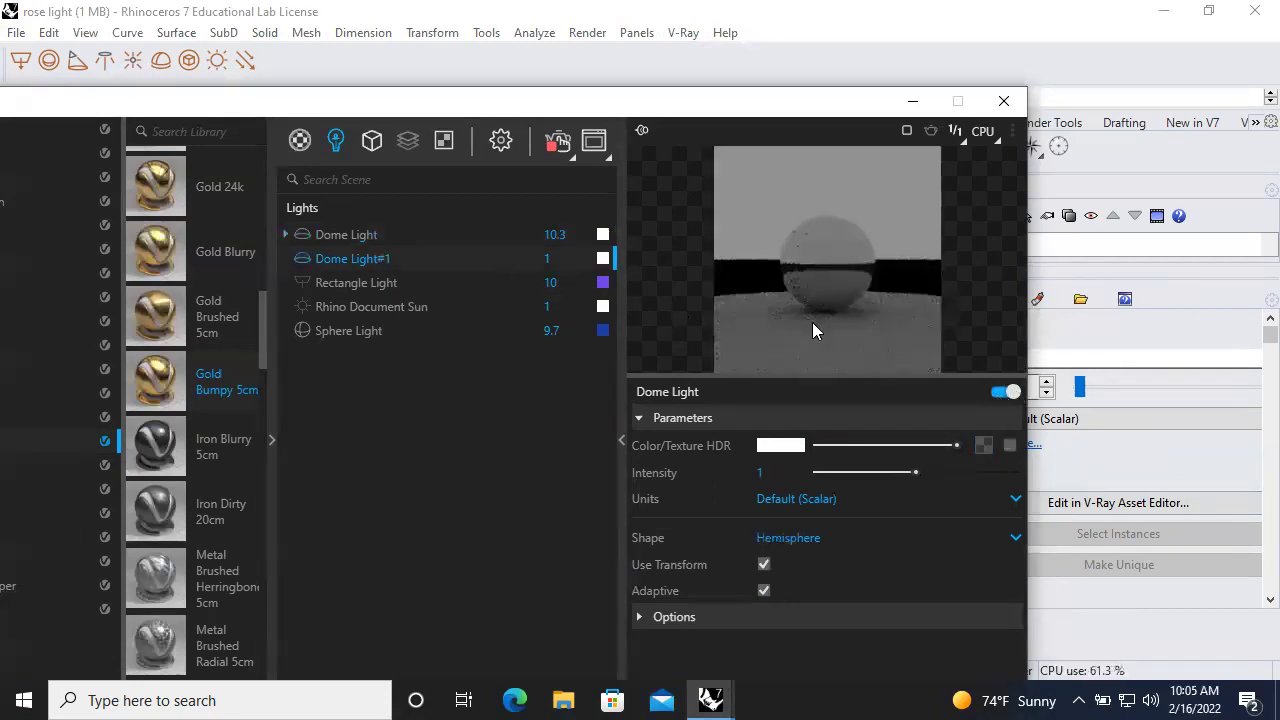
click(1010, 446)
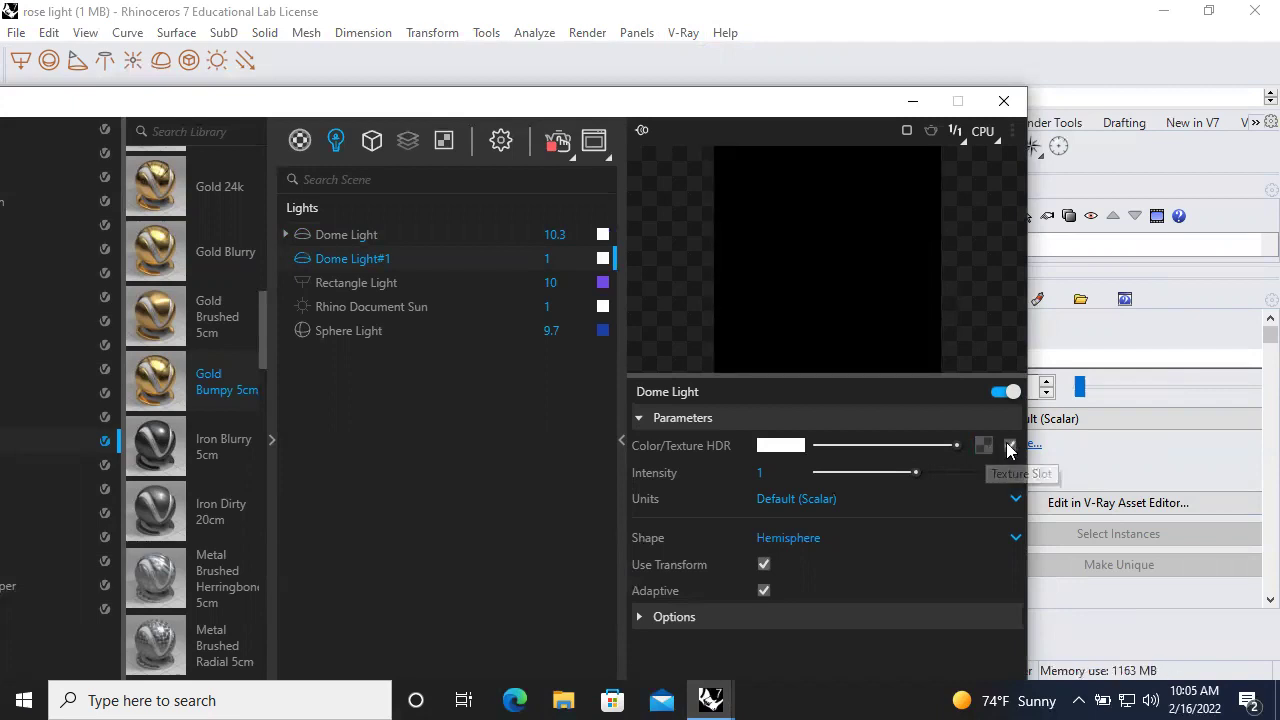
click(1010, 446)
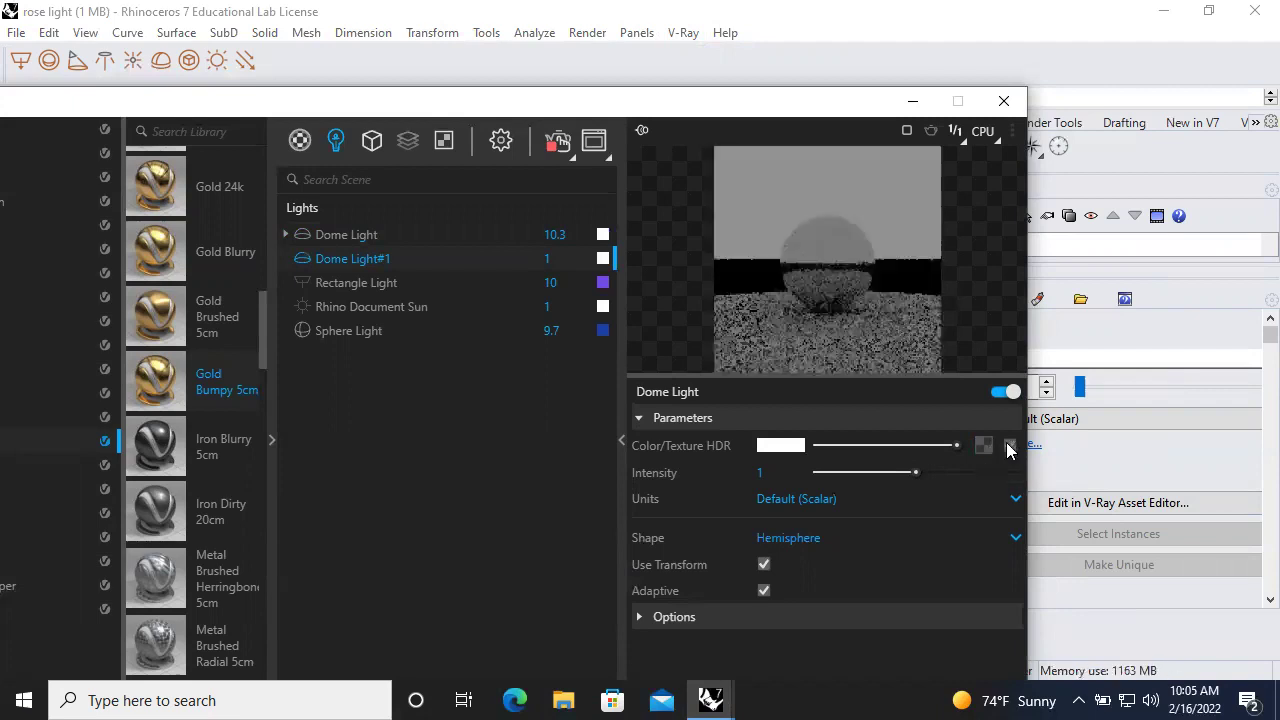
click(1003, 392)
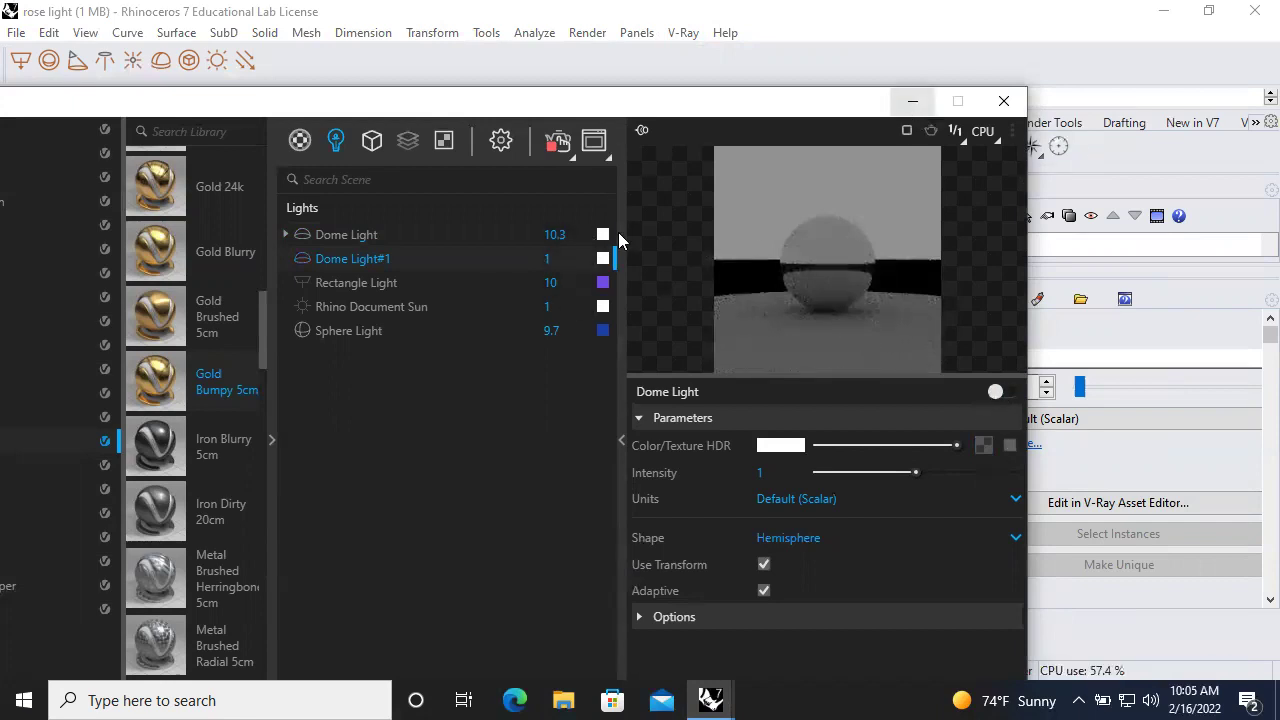
Stop the running interactive render and minimize the Asset Editor
click(555, 142)
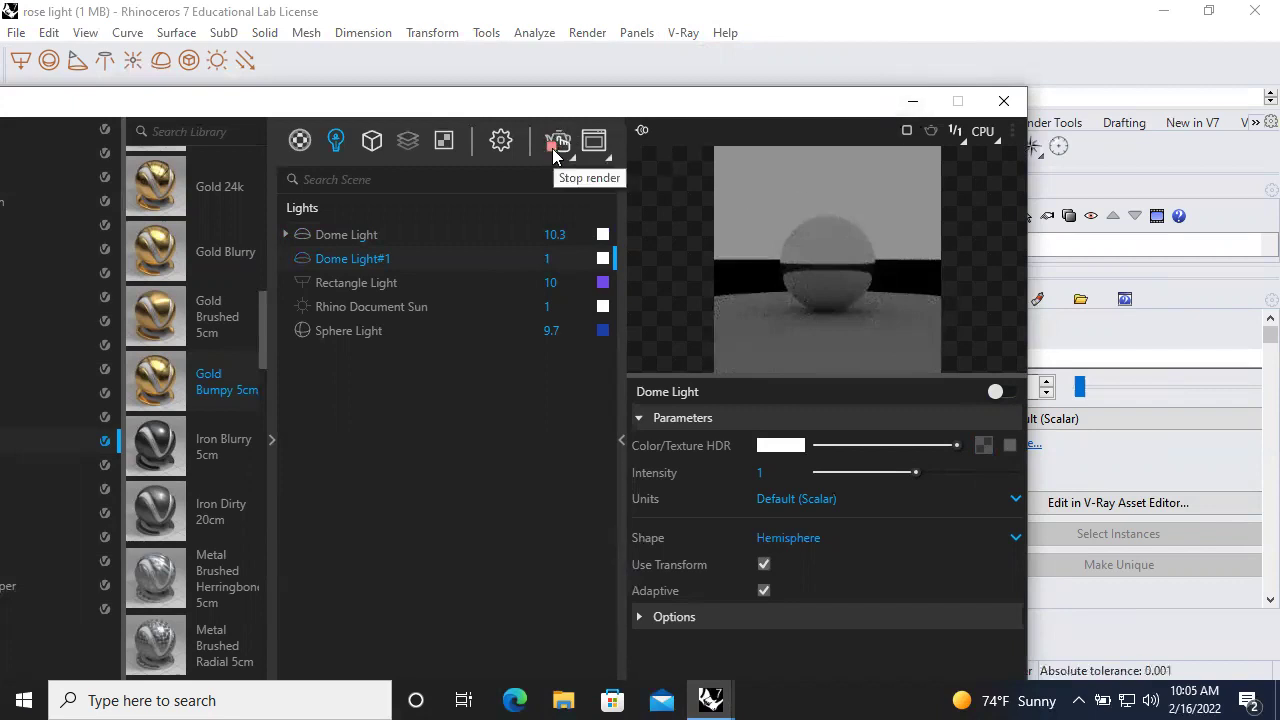
click(553, 148)
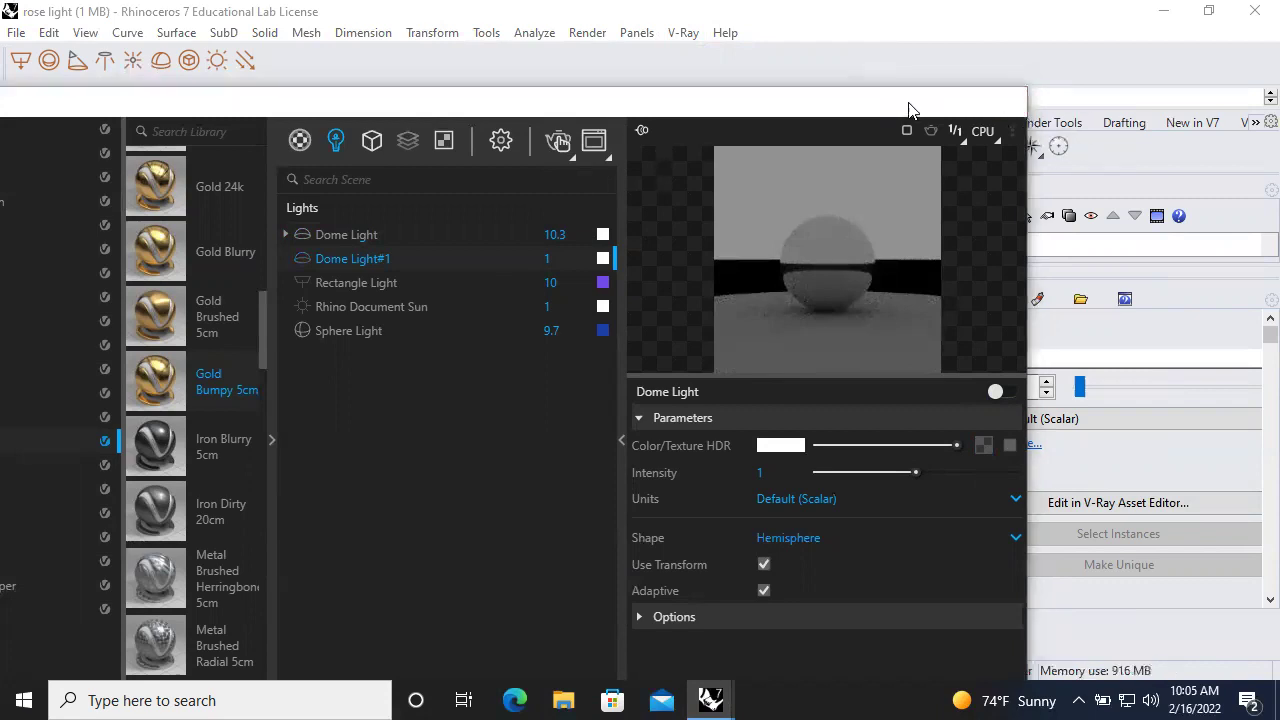
click(911, 104)
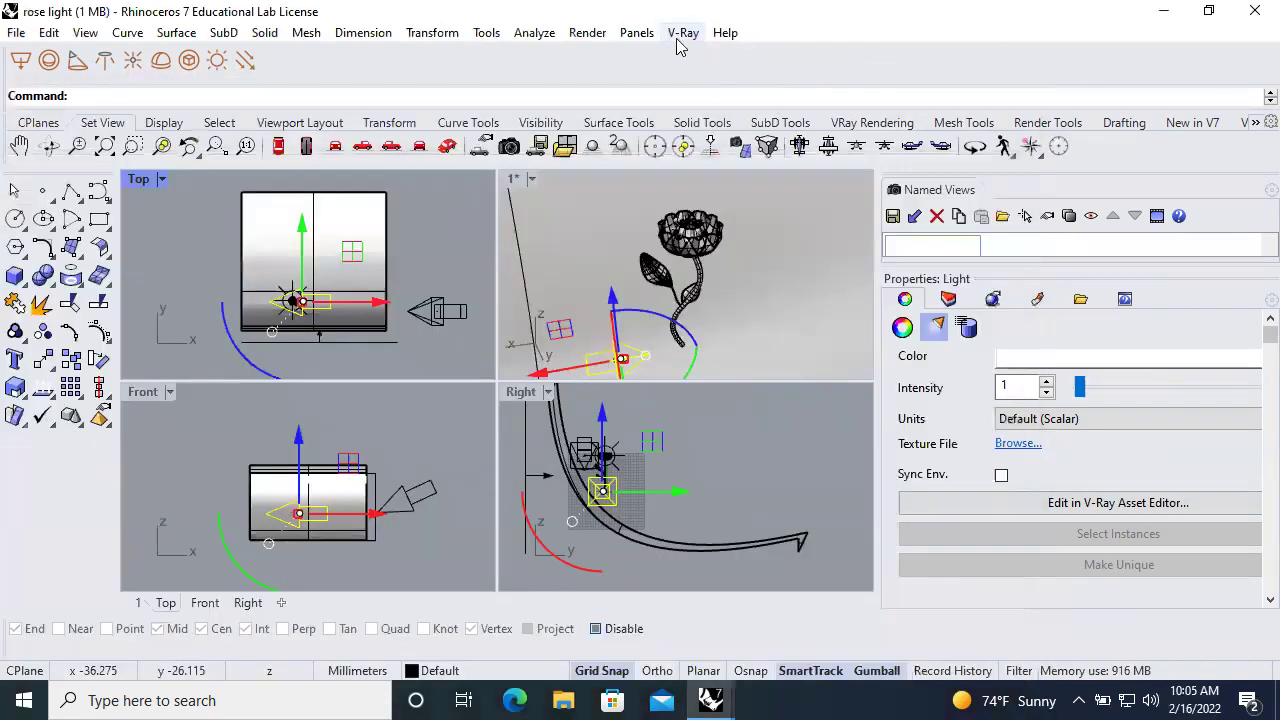
Render the maximized rose view with V-Ray Interactive, inspect it at 100%, and stop the render and close the Frame Buffer
double_click(514, 179)
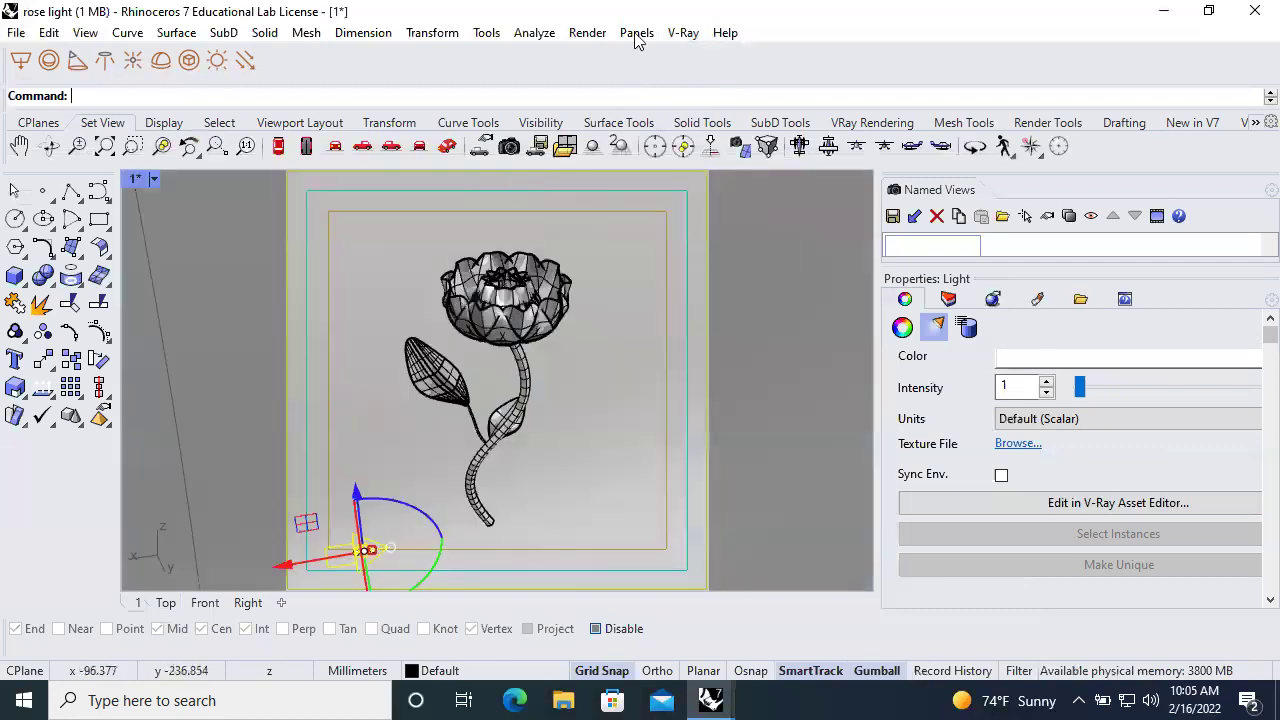
click(683, 33)
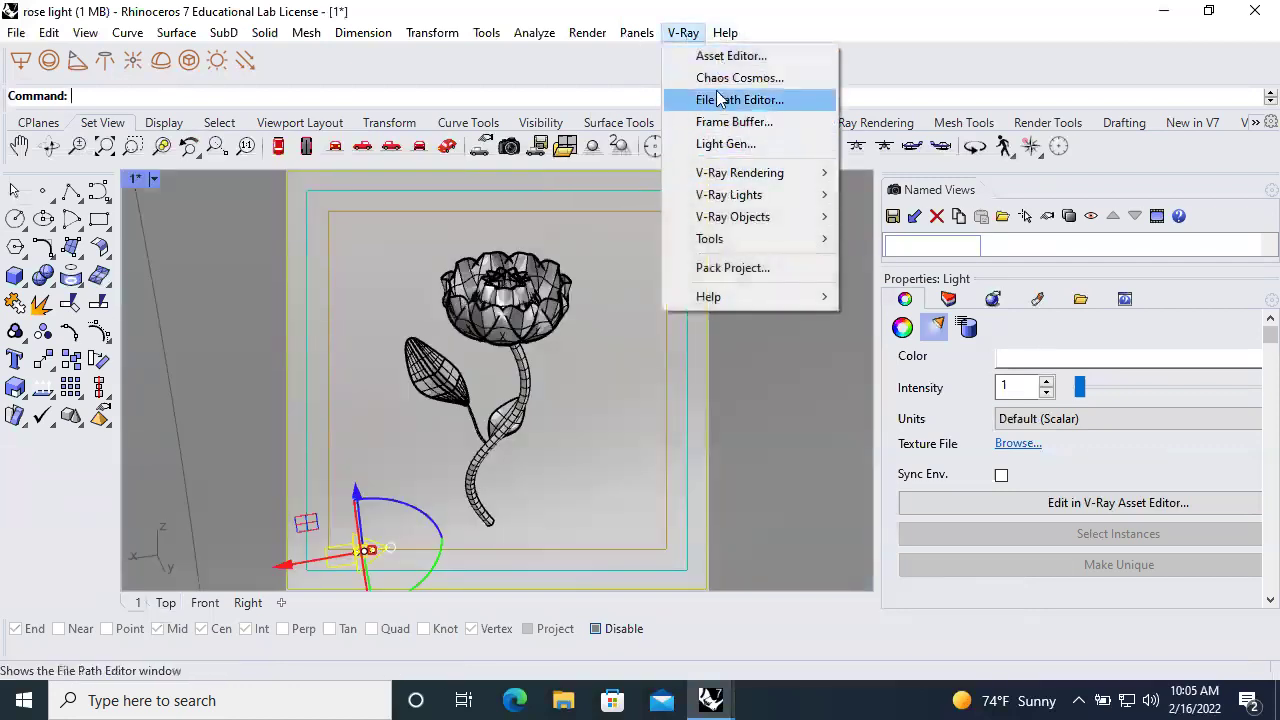
click(730, 55)
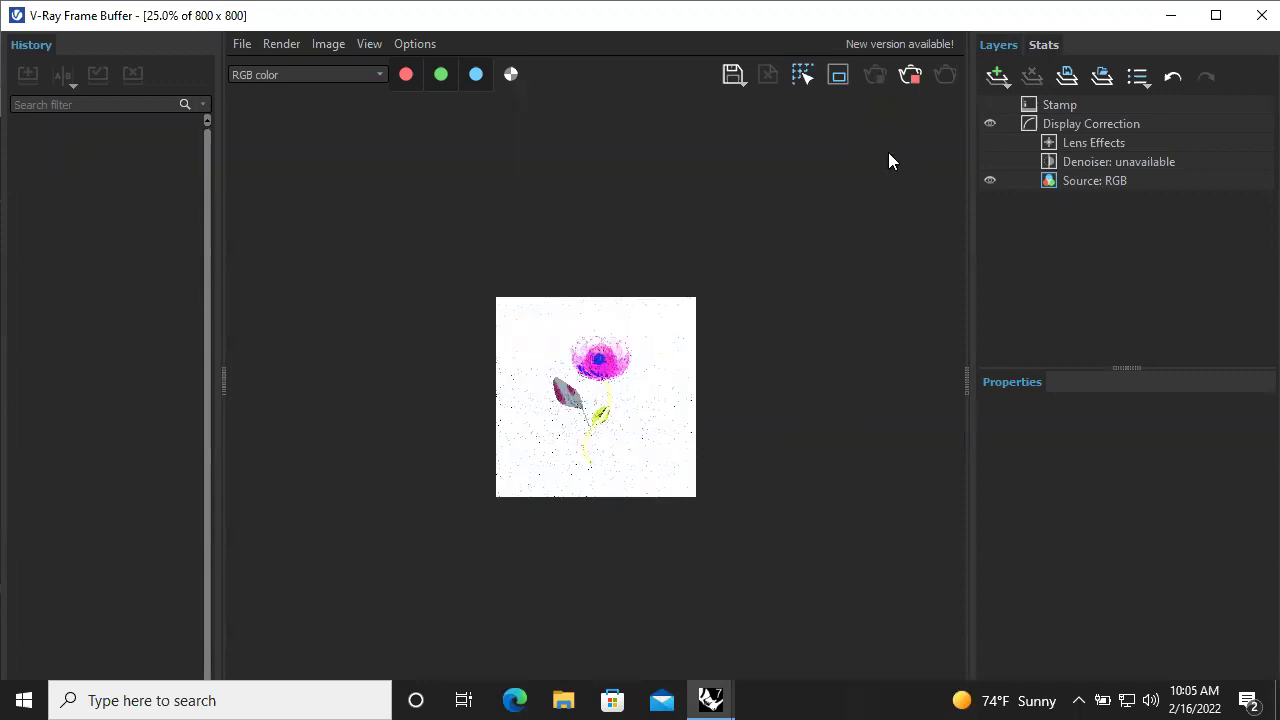
scroll(600, 418, up, 2)
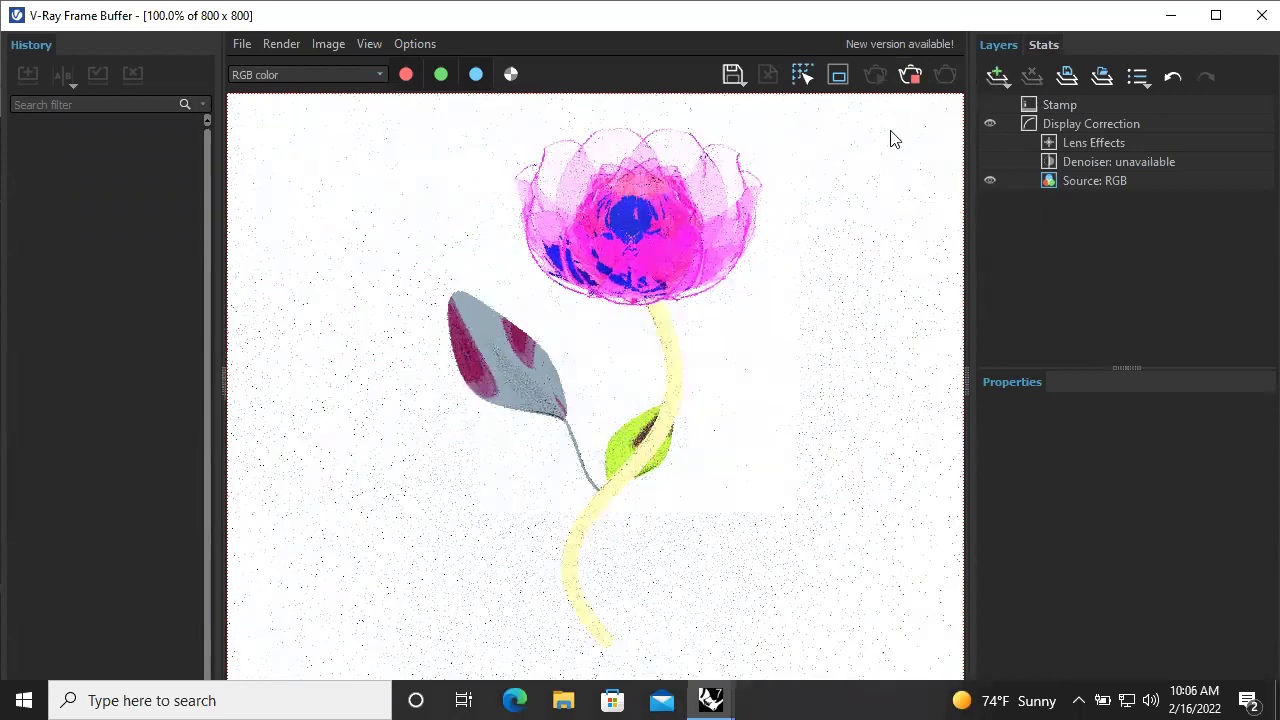
click(912, 84)
click(1260, 15)
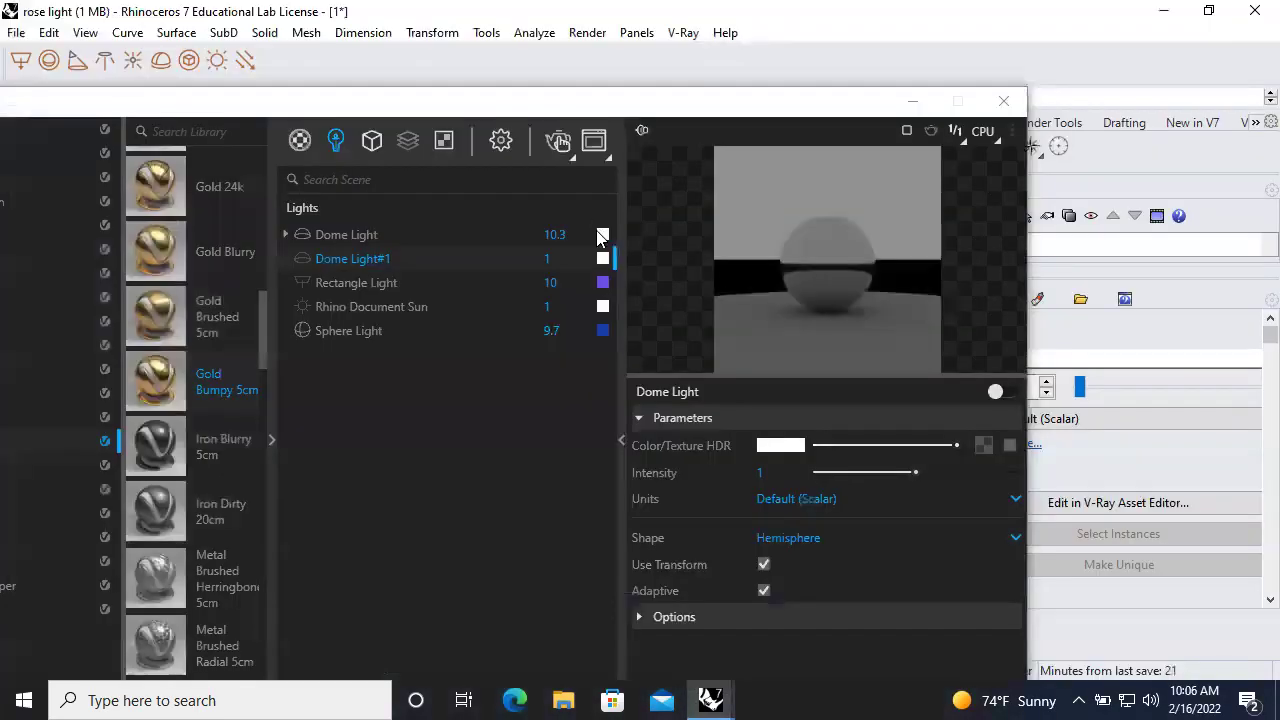
Set the HDR-textured Dome Light's intensity to 6.8
click(536, 232)
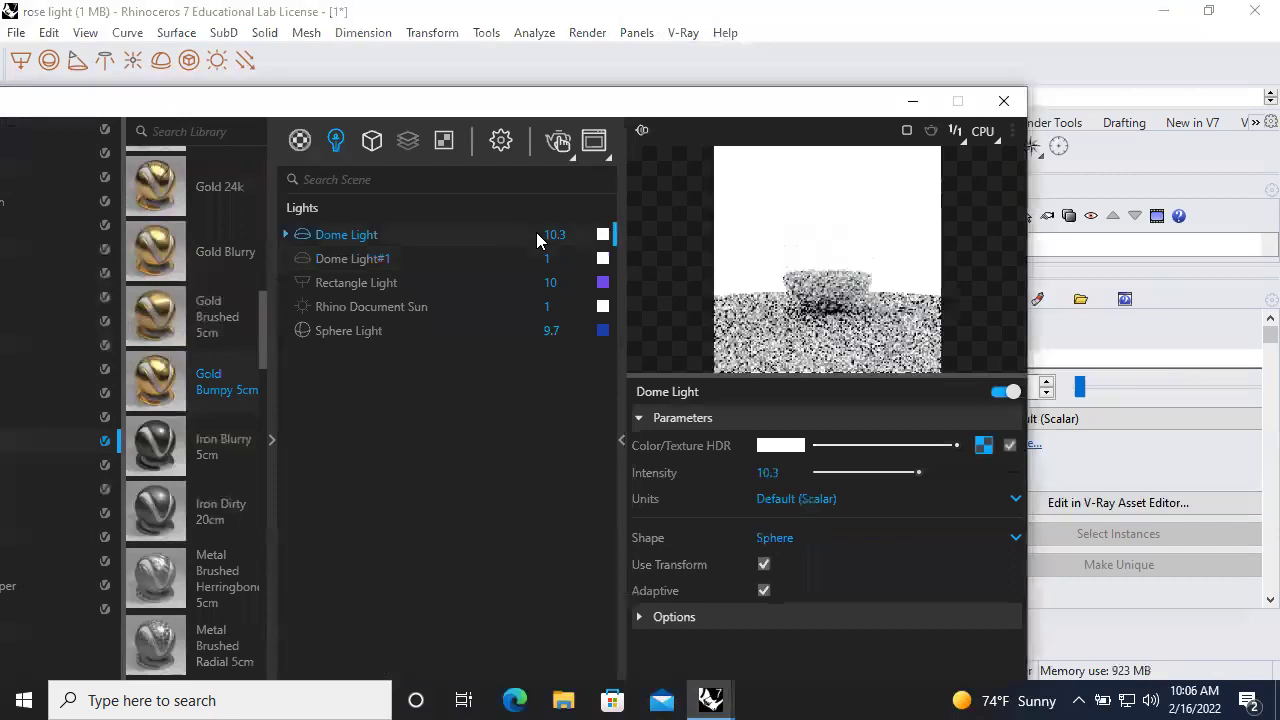
click(885, 472)
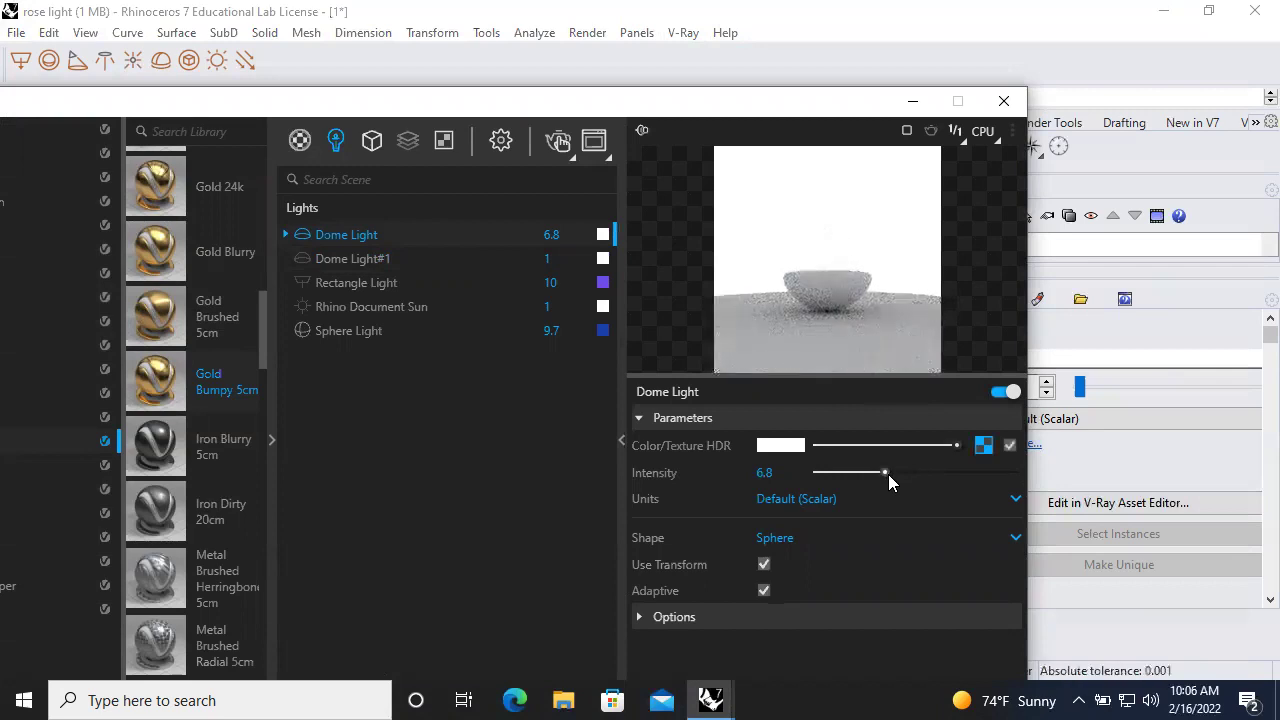
Set the HDR-textured Dome Light's intensity to 3.3 and run the interactive render of the rose view
click(560, 142)
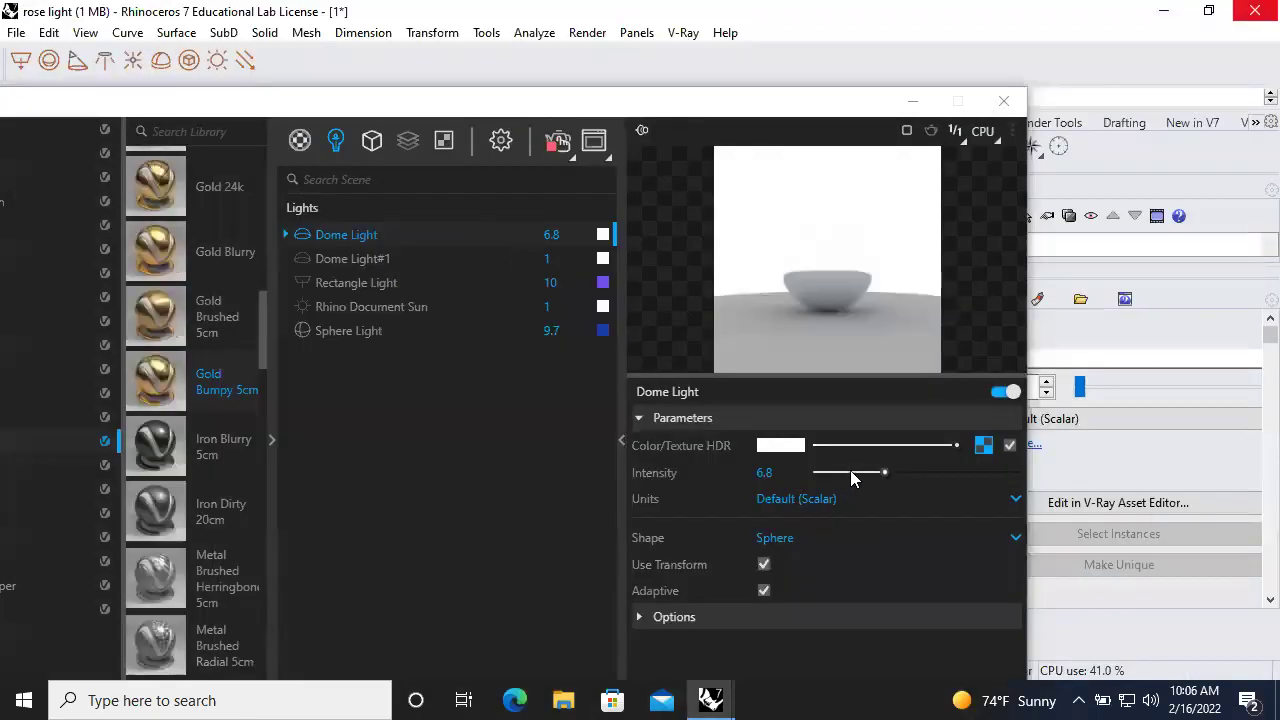
click(850, 473)
click(557, 145)
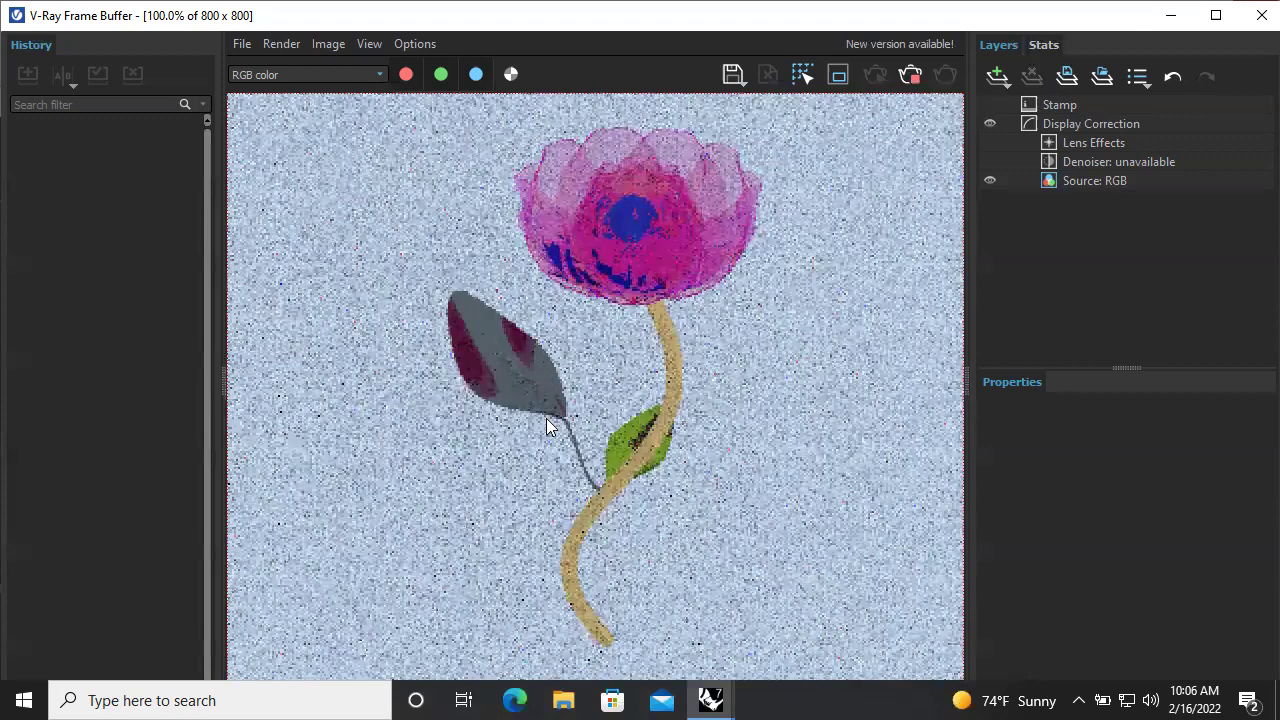
Inspect the rendered rose at 50% and 100%, stop the interactive render and close the Frame Buffer
scroll(546, 420, down, 1)
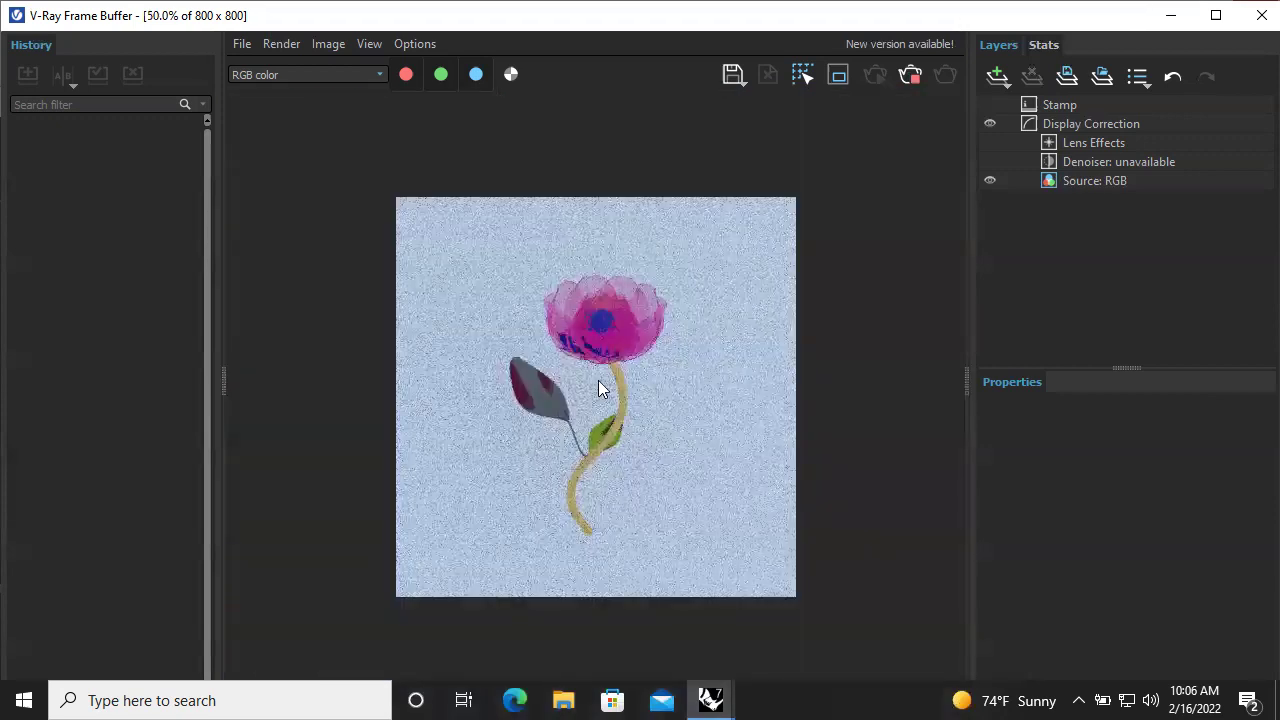
scroll(601, 390, up, 1)
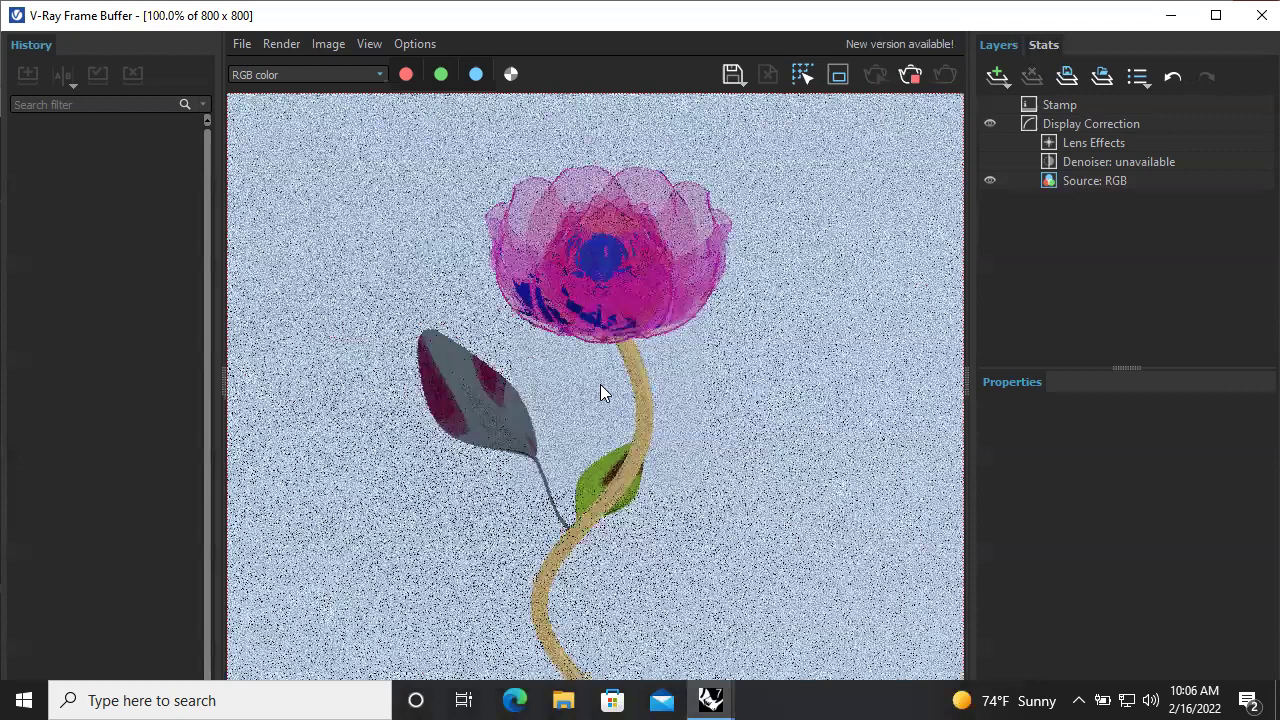
click(910, 78)
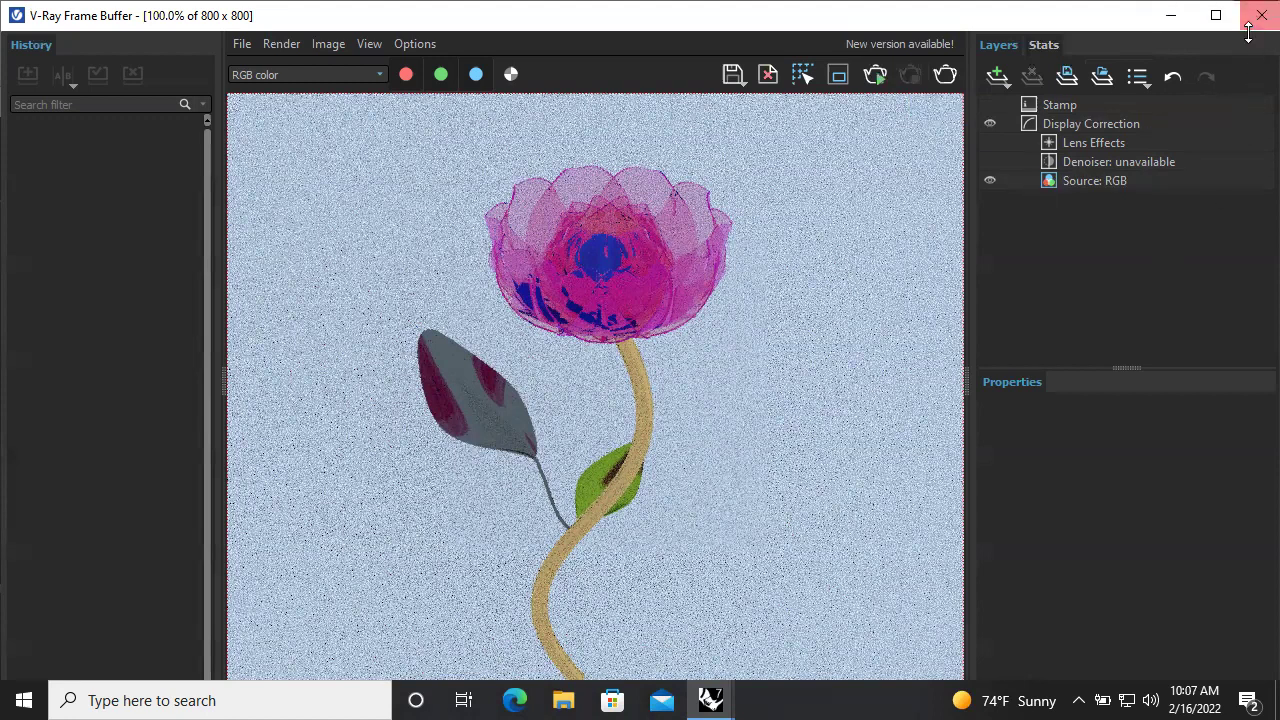
click(1258, 18)
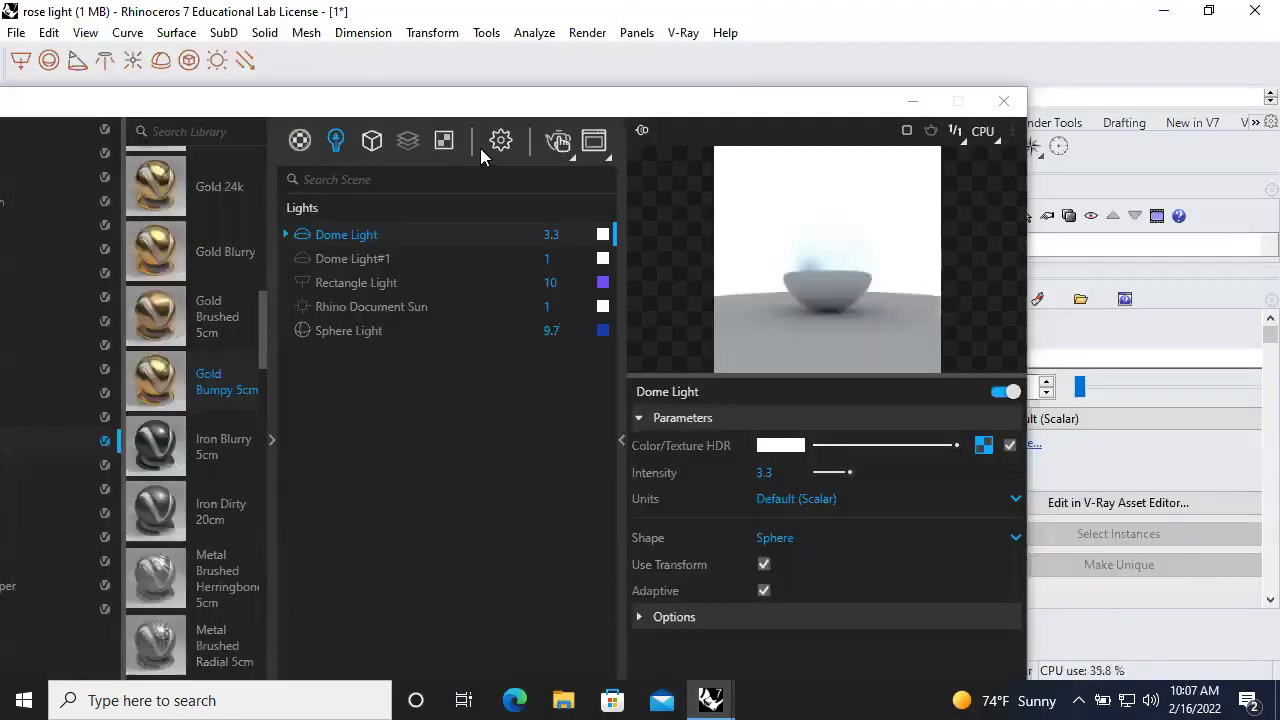
Set the V-Ray render engine to CUDA in the render settings, and look over the camera and configuration options
click(501, 140)
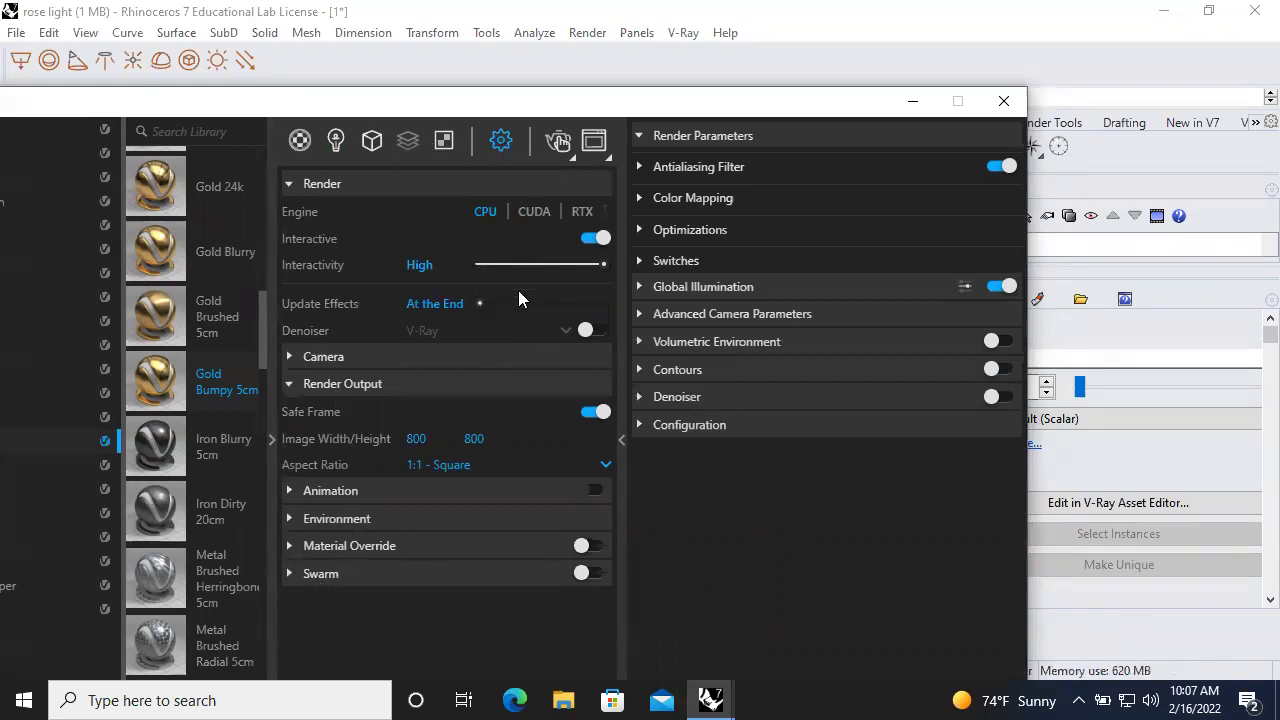
click(290, 352)
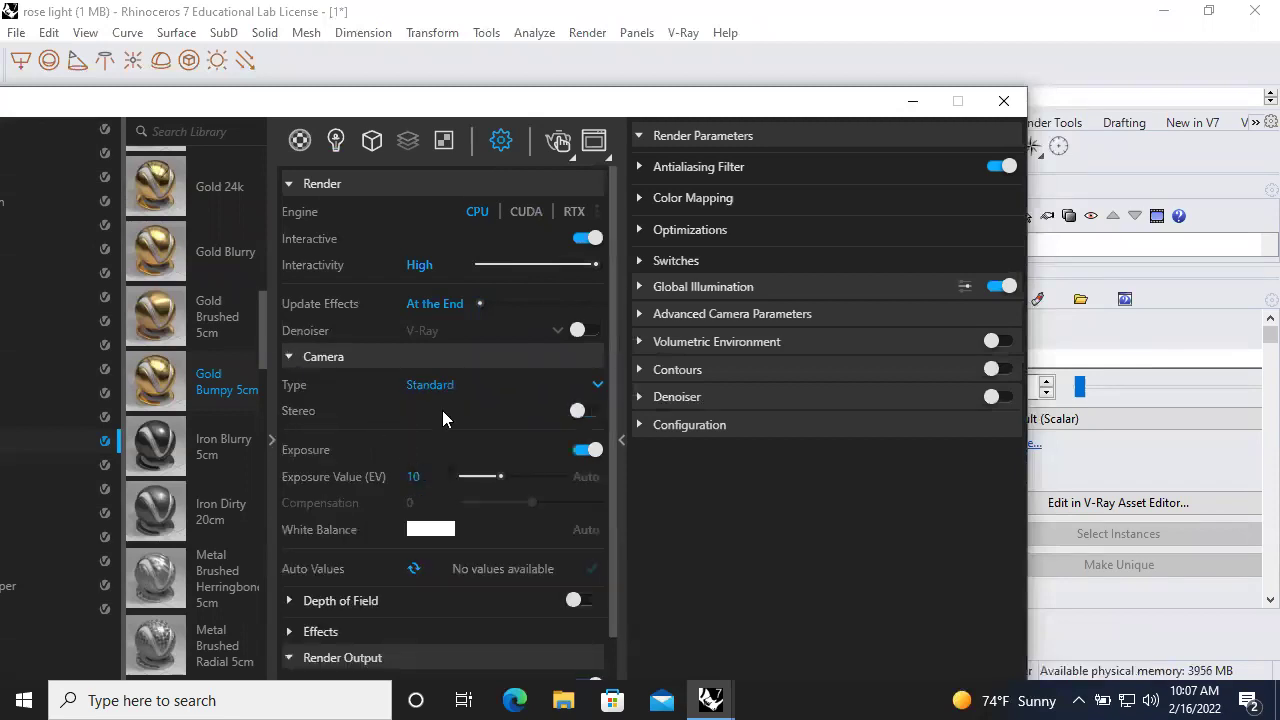
scroll(443, 417, down, 2)
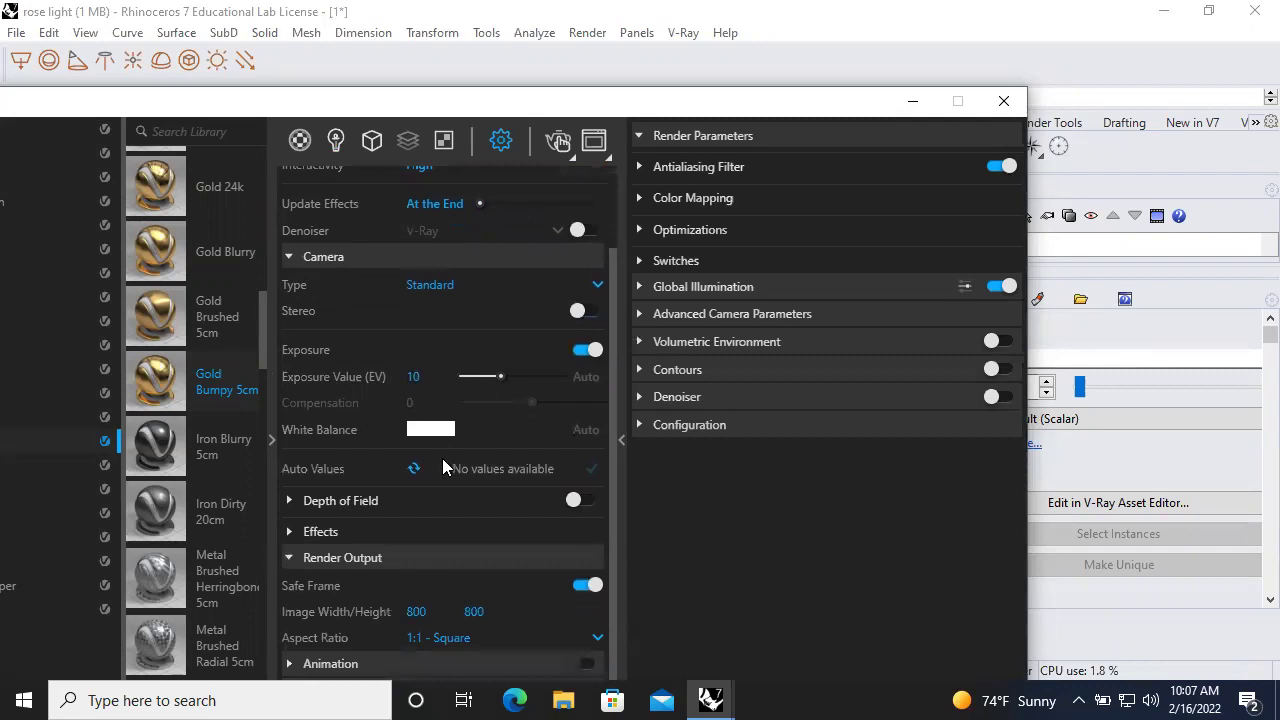
scroll(417, 514, down, 1)
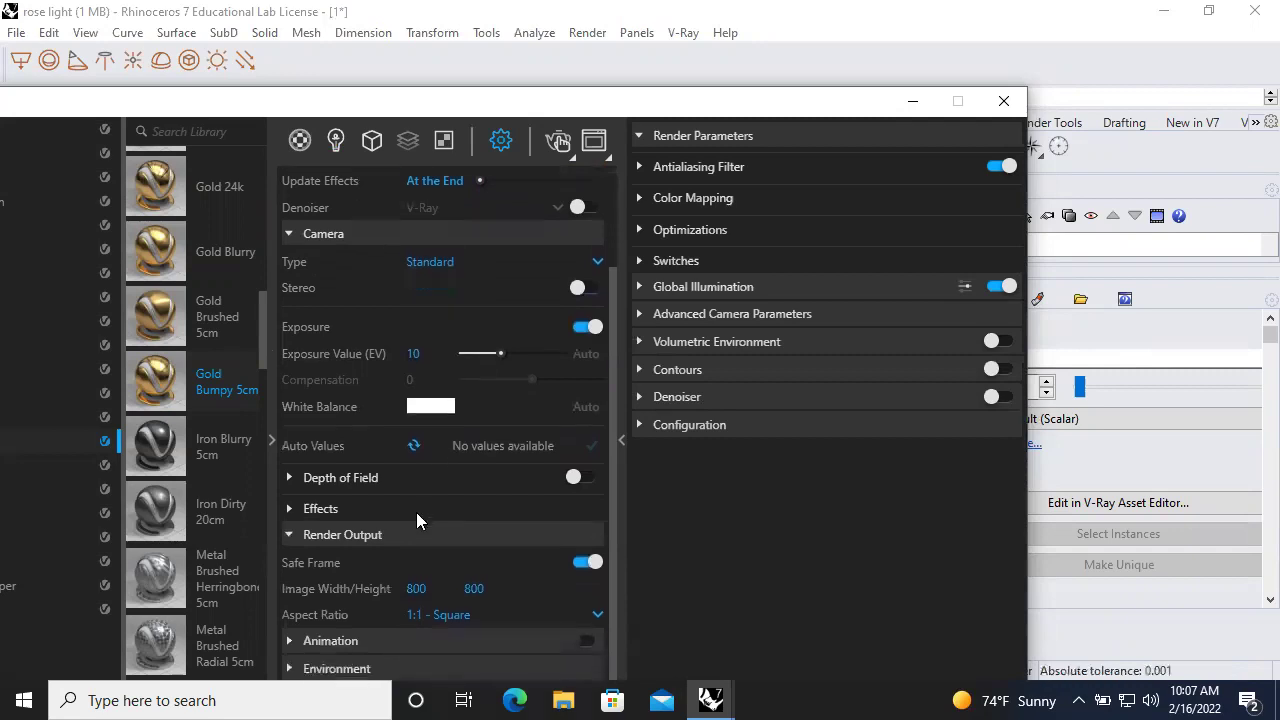
scroll(417, 520, up, 3)
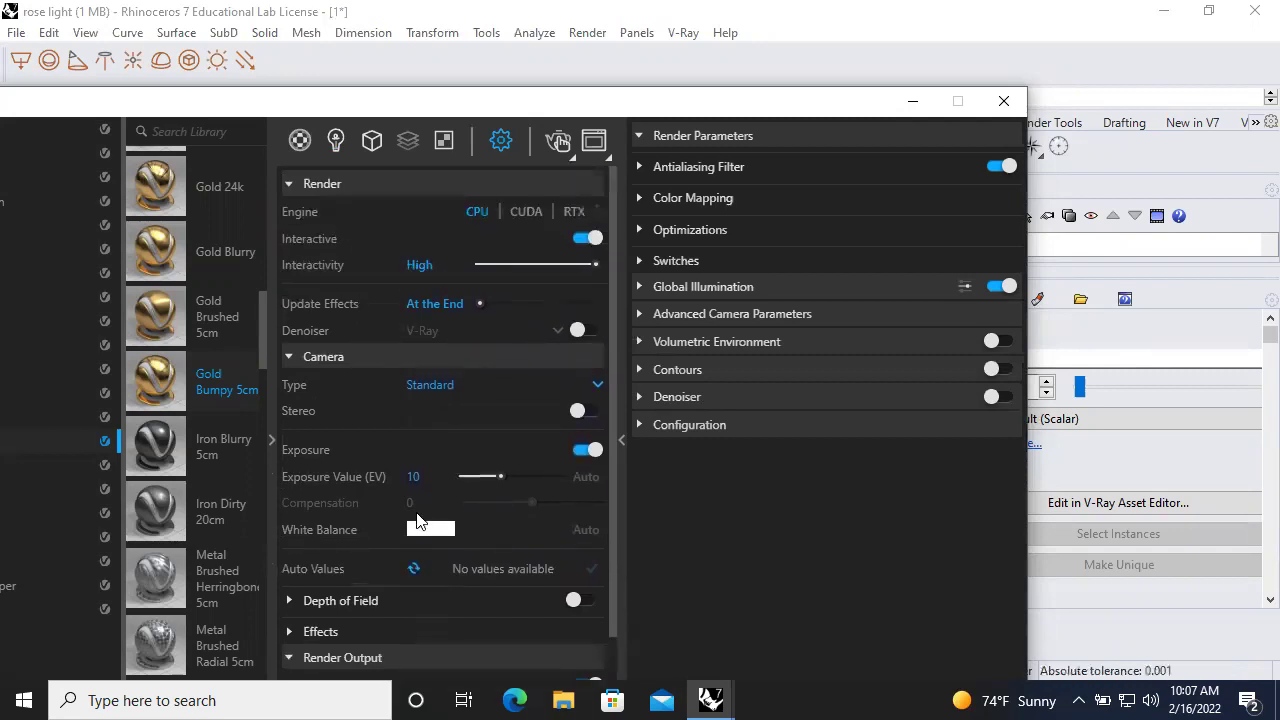
click(525, 213)
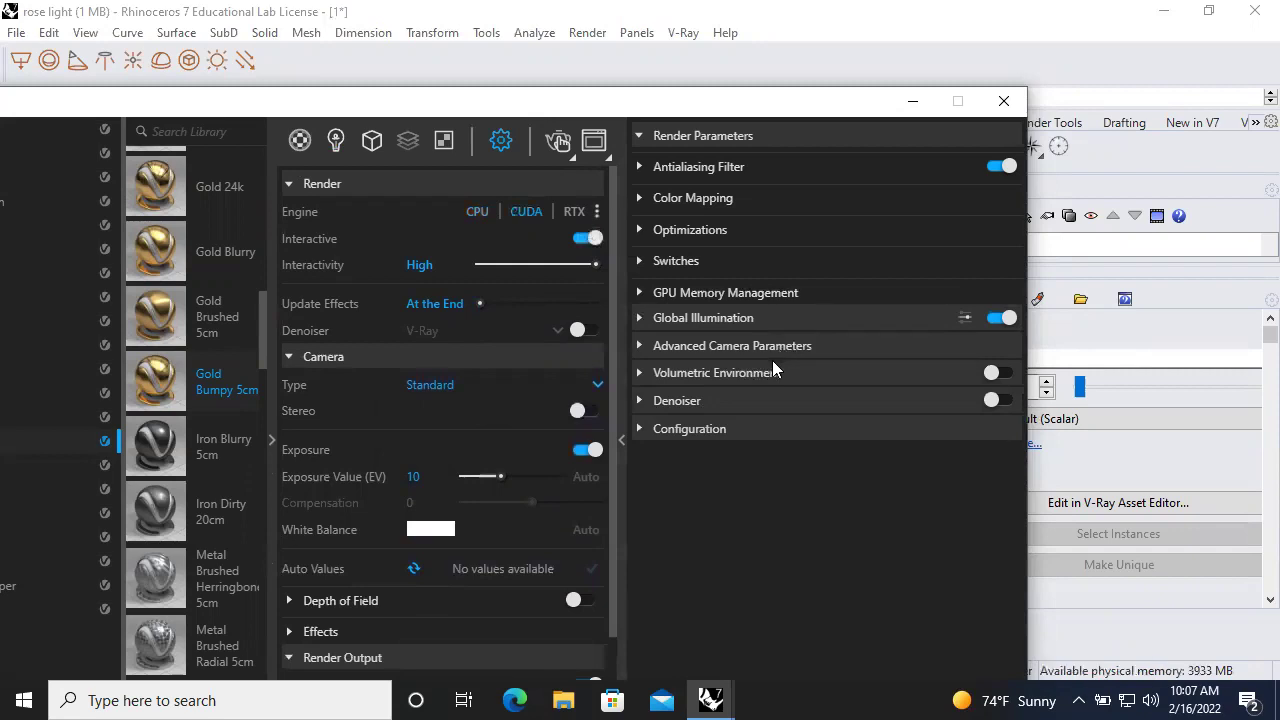
click(643, 428)
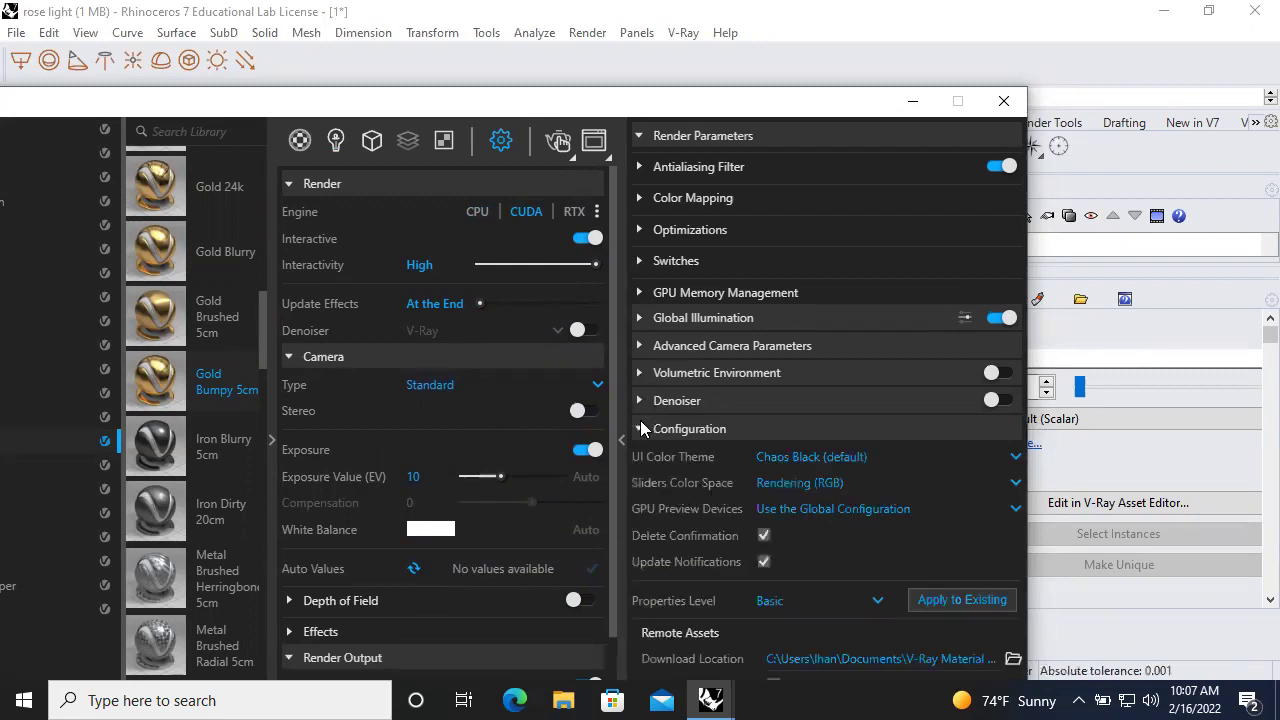
click(643, 428)
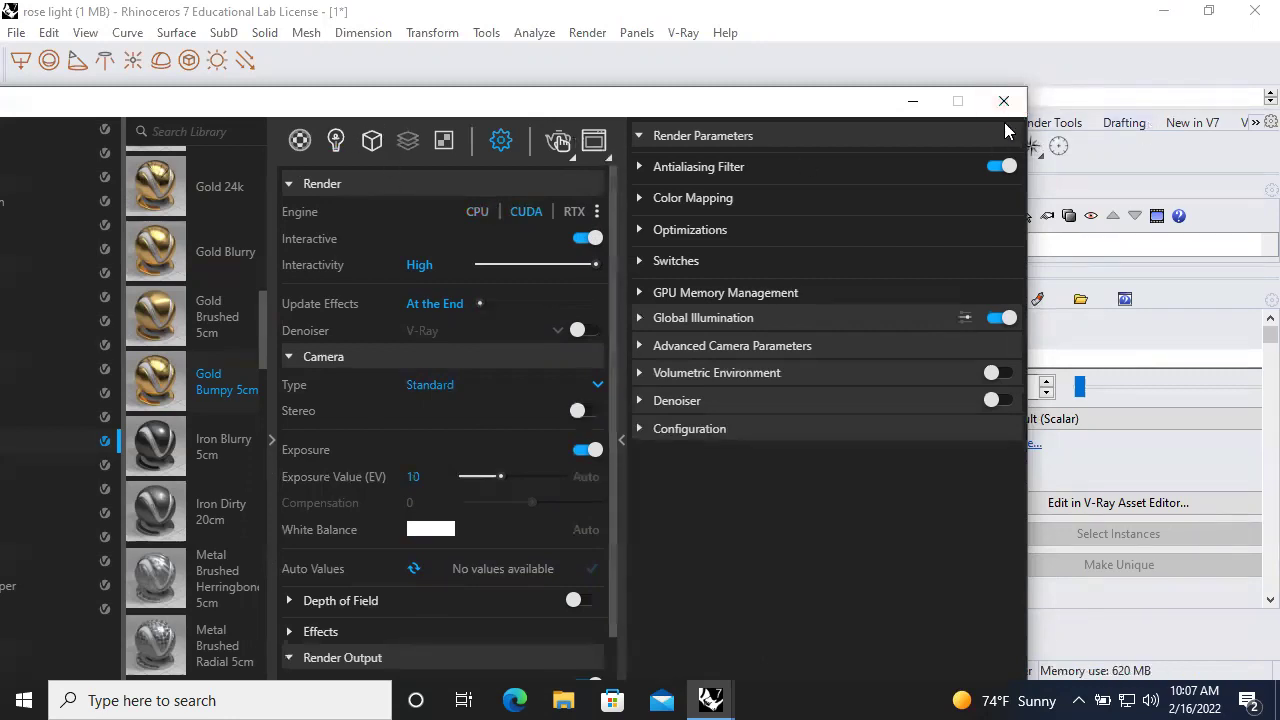
Save the last rendered rose image to the Desktop as a PNG named 1 and close the Frame Buffer
click(592, 148)
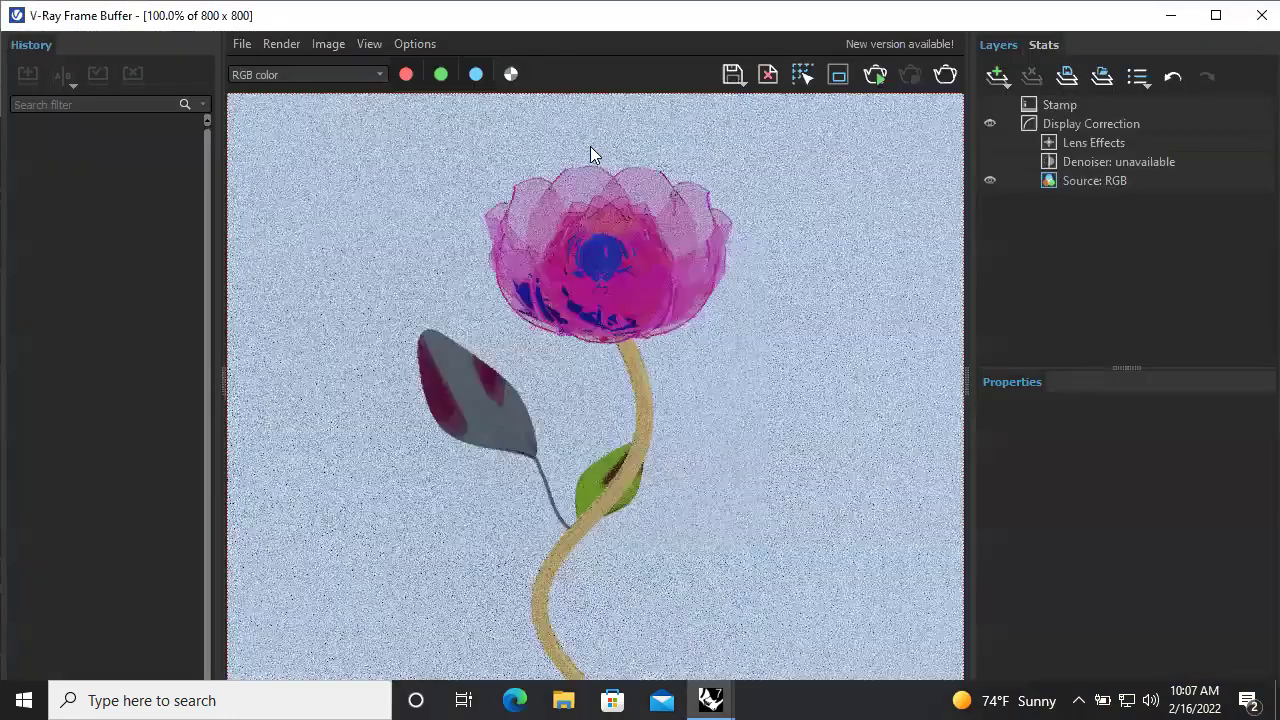
click(1252, 20)
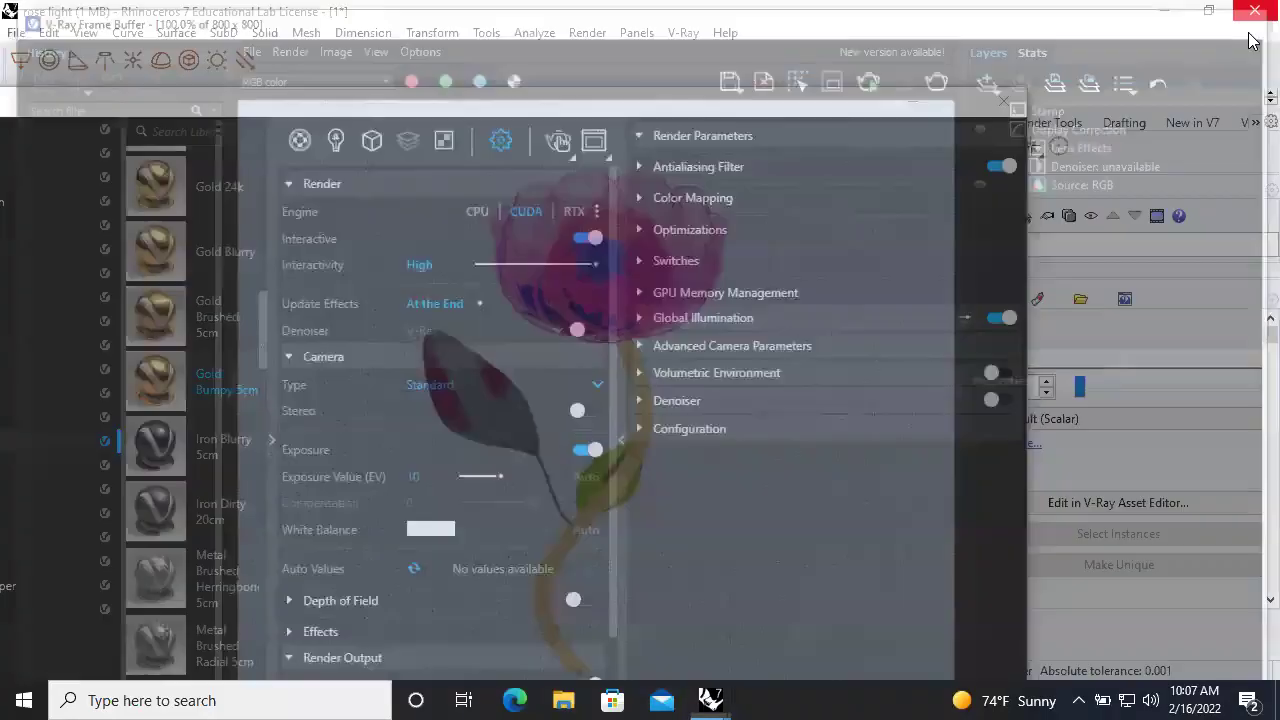
click(592, 143)
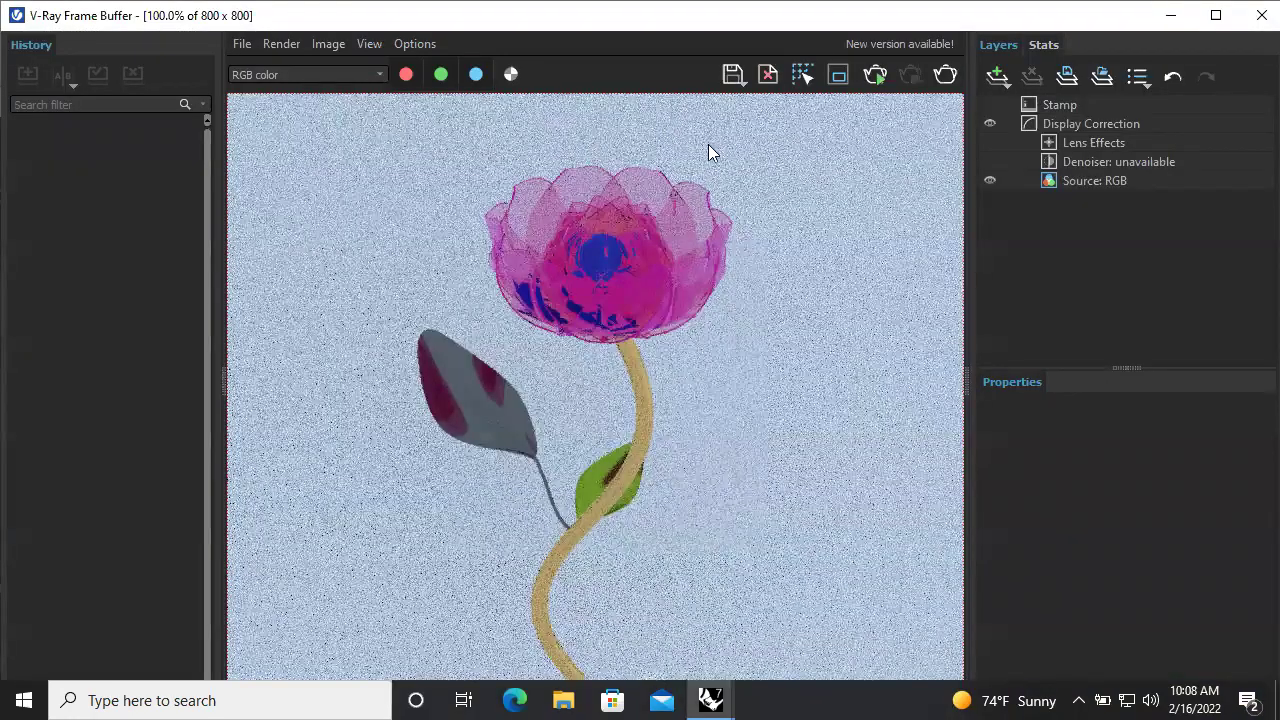
click(732, 76)
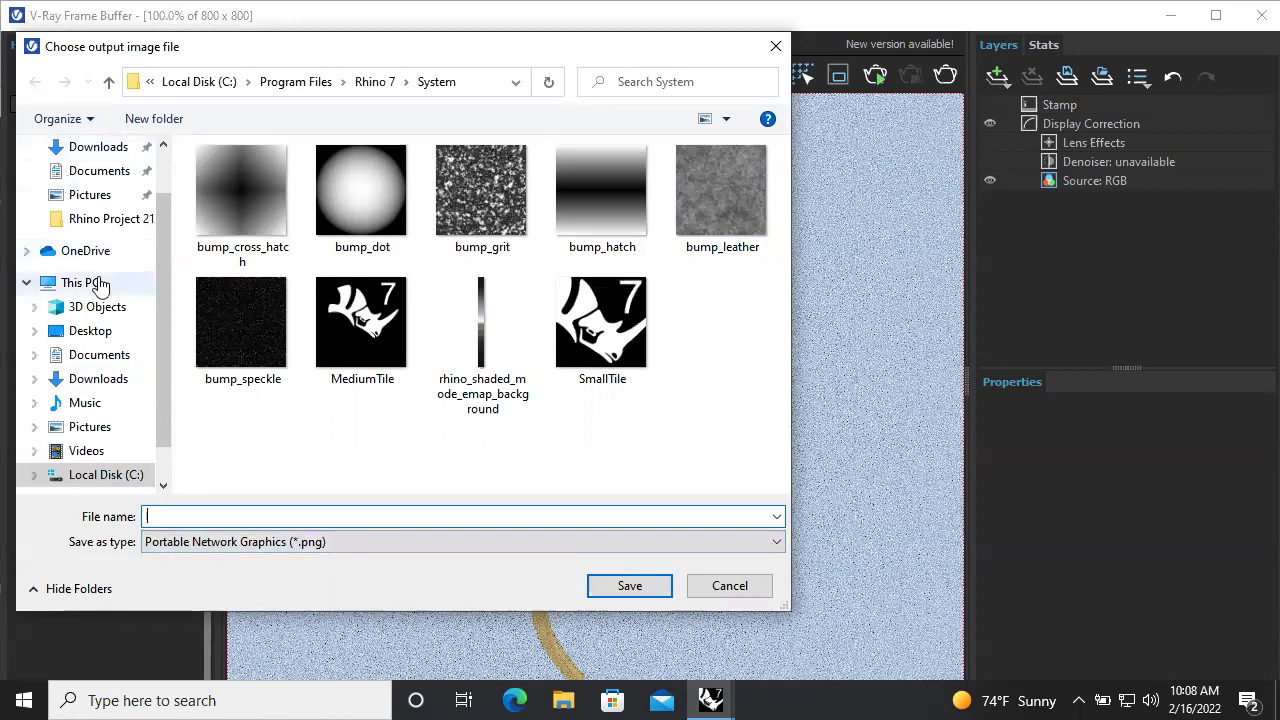
scroll(84, 230, up, 2)
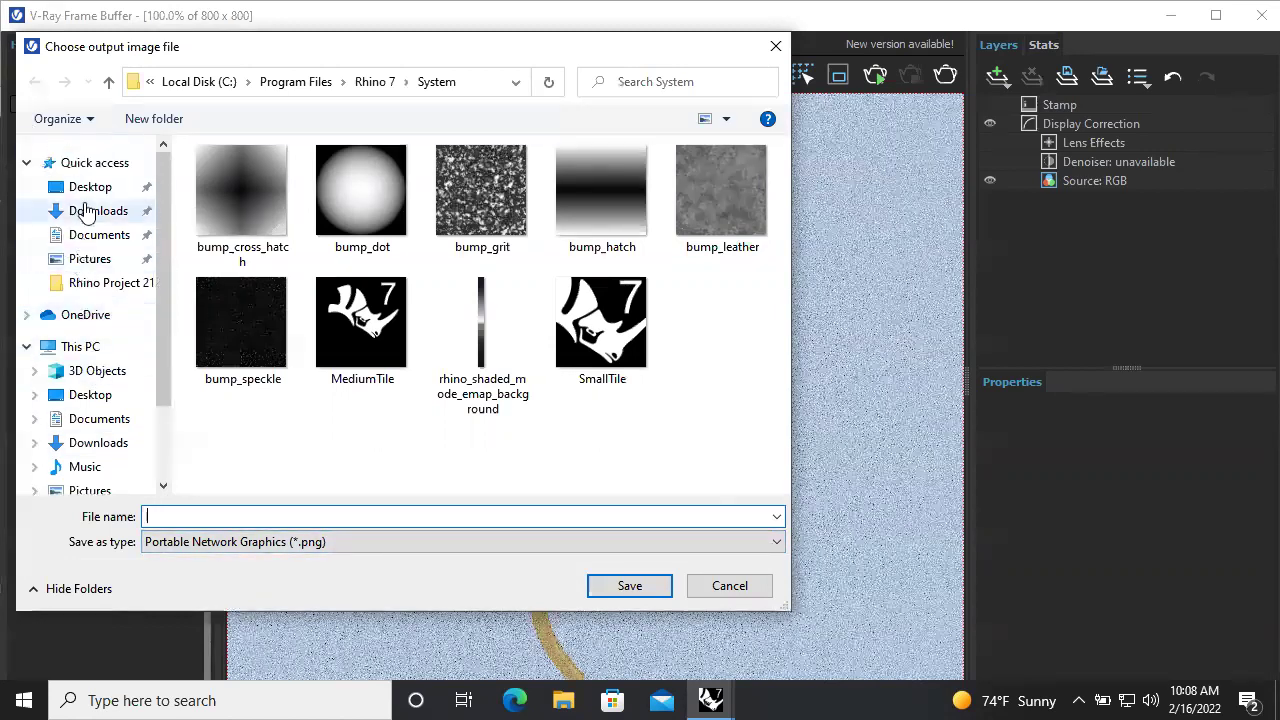
click(84, 186)
click(167, 518)
text(1)
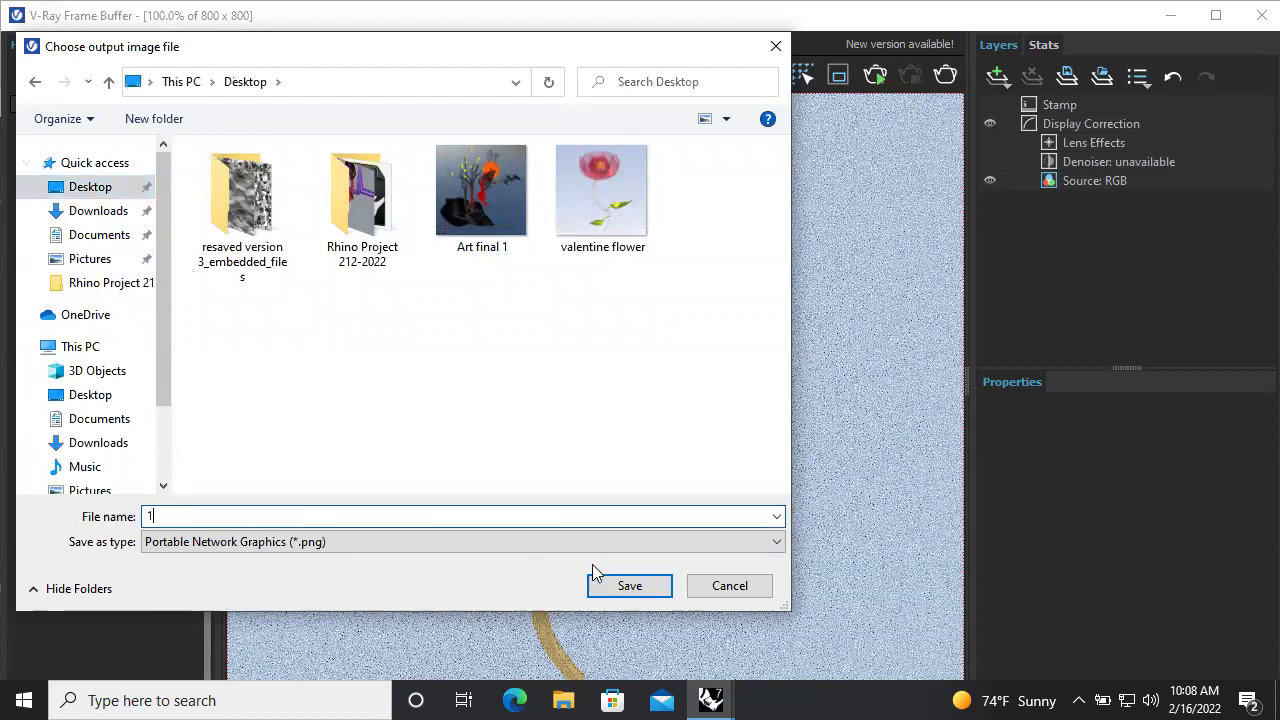
click(630, 588)
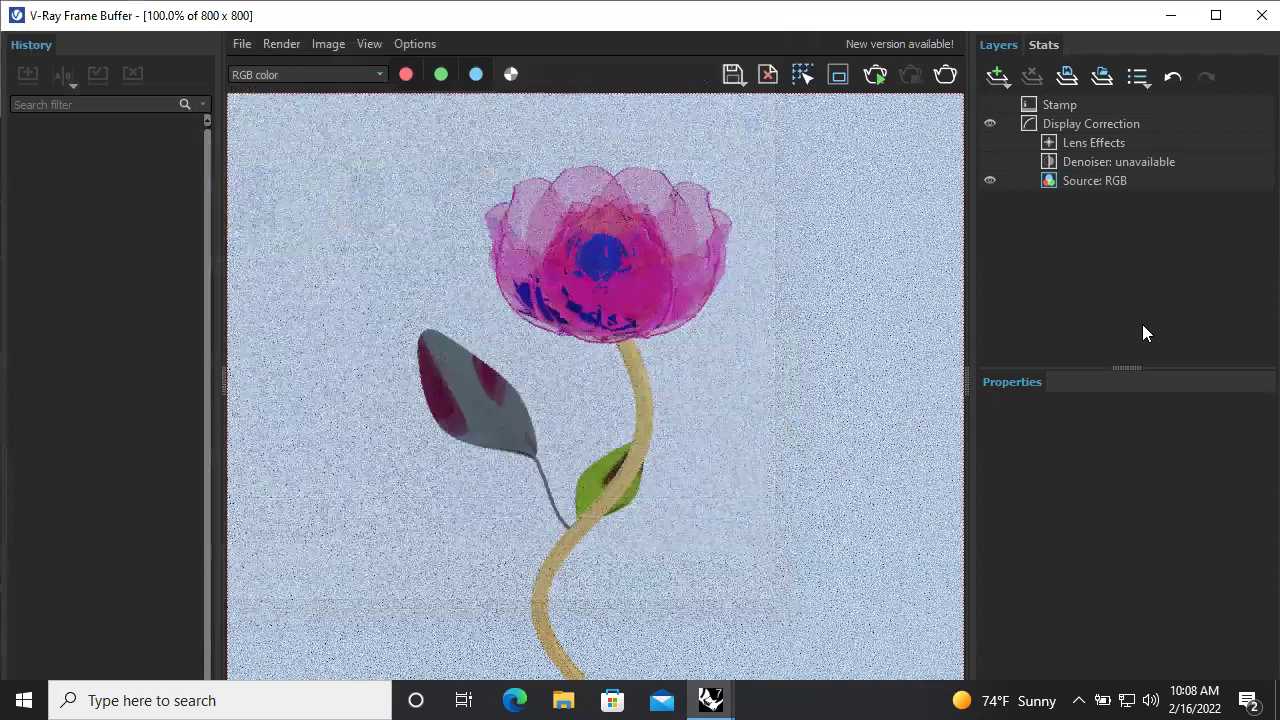
click(1250, 36)
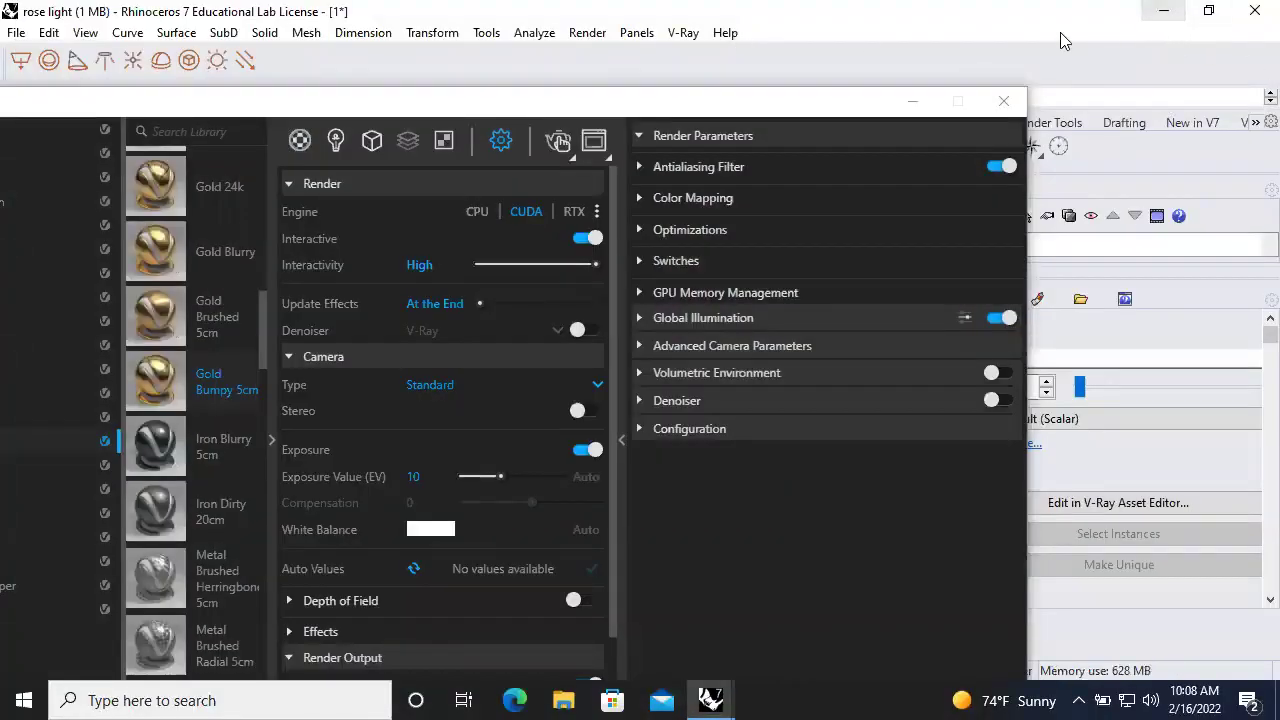
Check the desktop for the saved render, return to Rhino and close the Asset Editor
click(1164, 14)
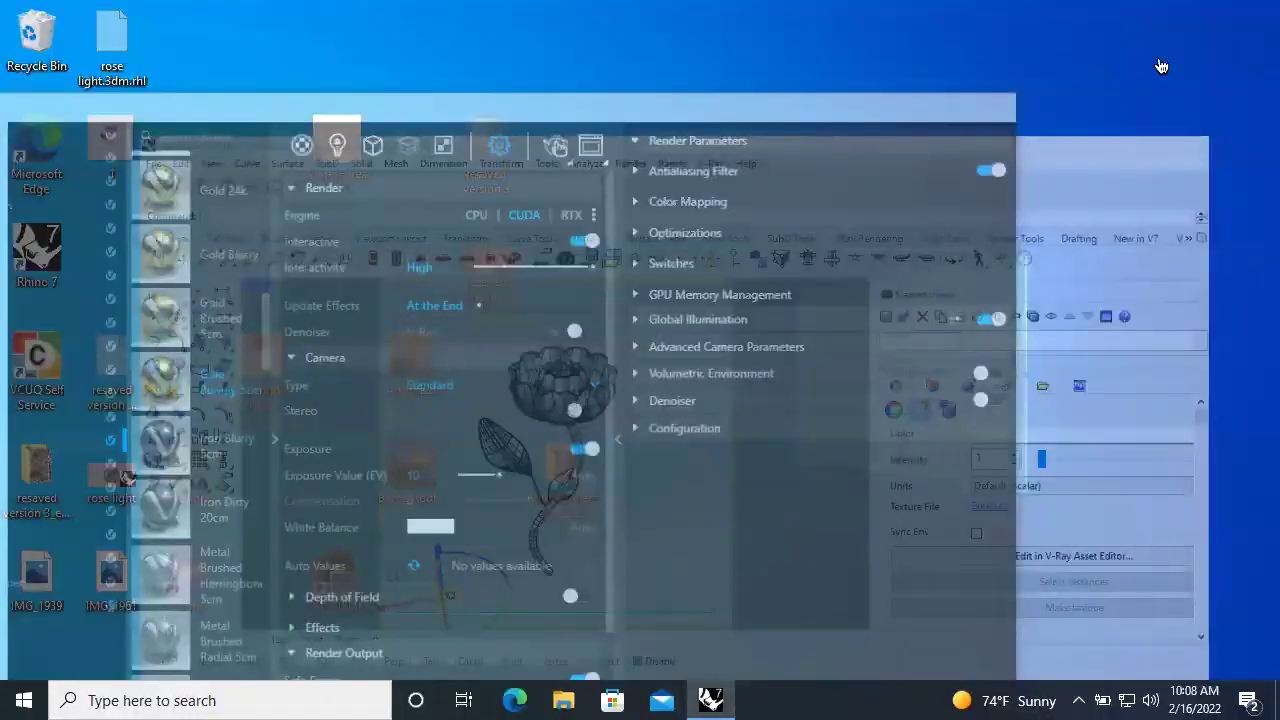
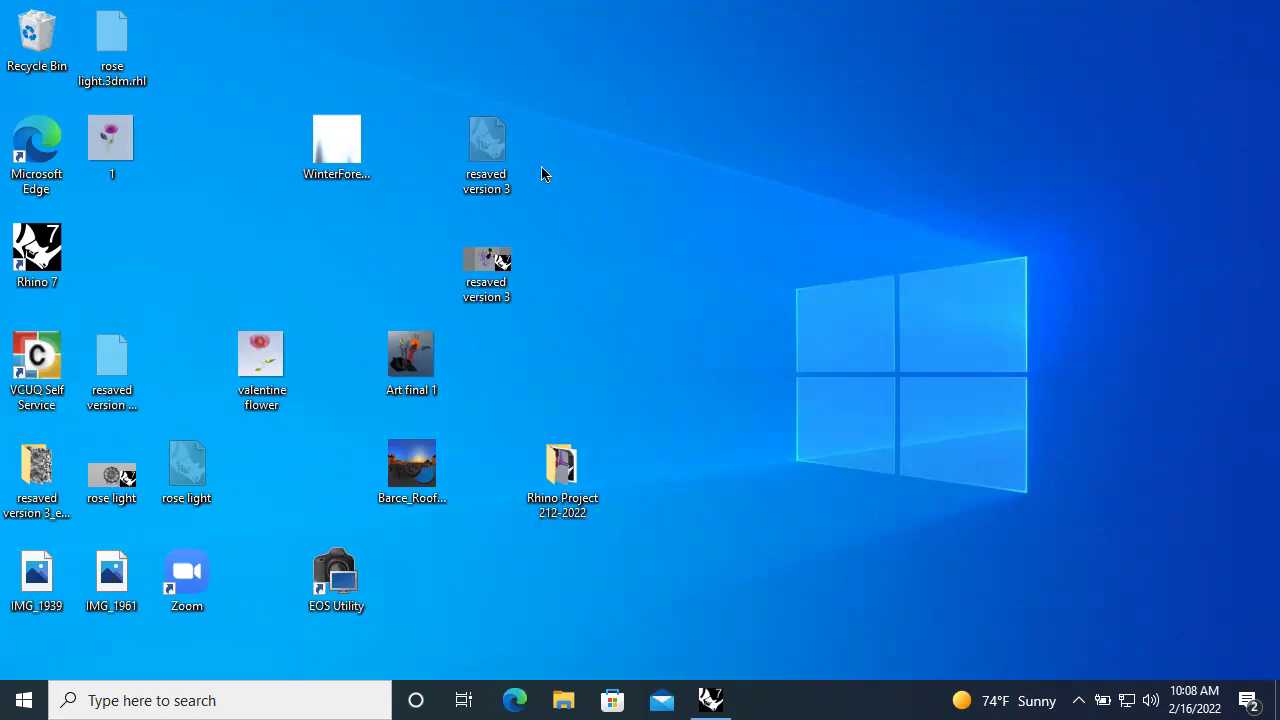
click(711, 700)
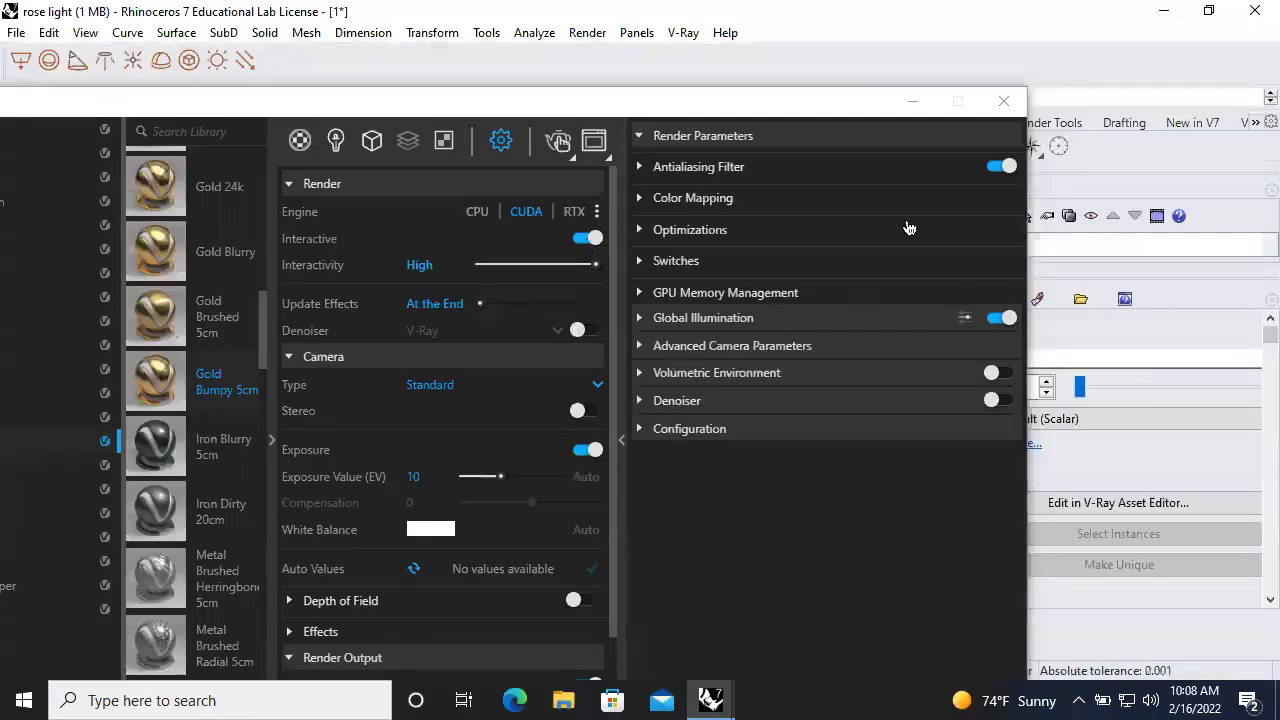
click(1003, 101)
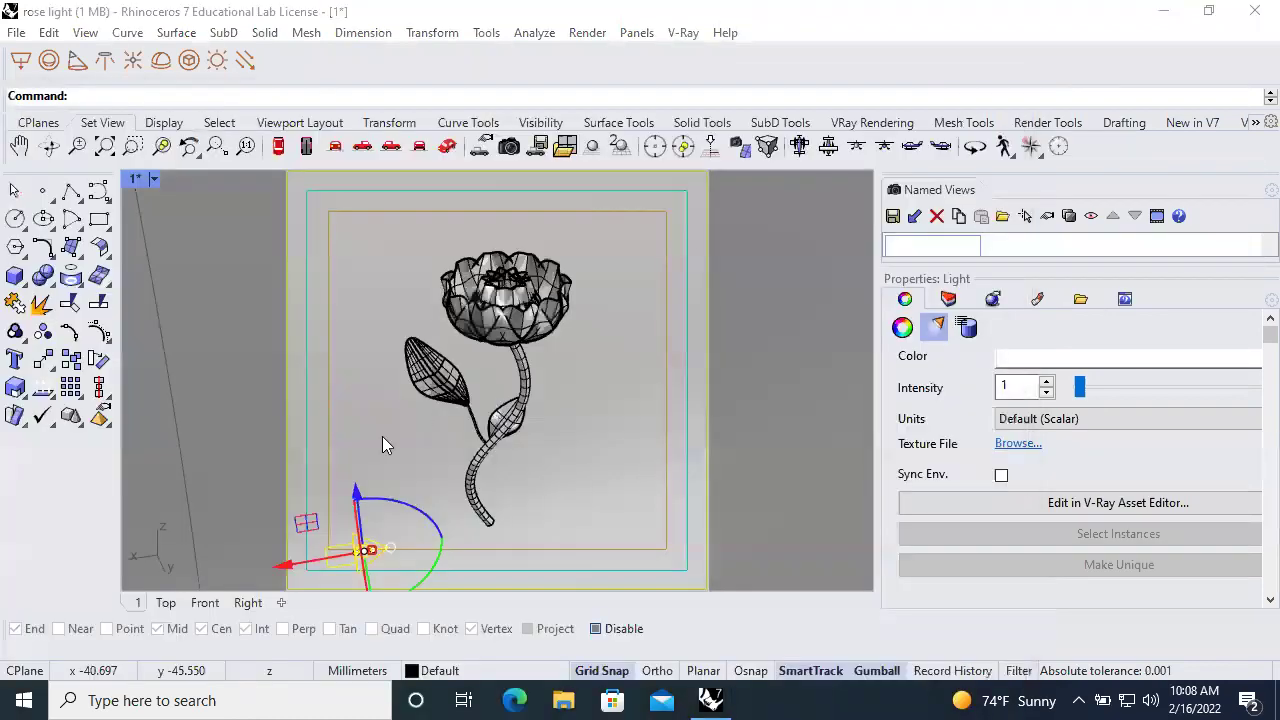
Remove the curved backdrop behind the rose in the four-viewport layout and maximize the perspective view 1
double_click(138, 178)
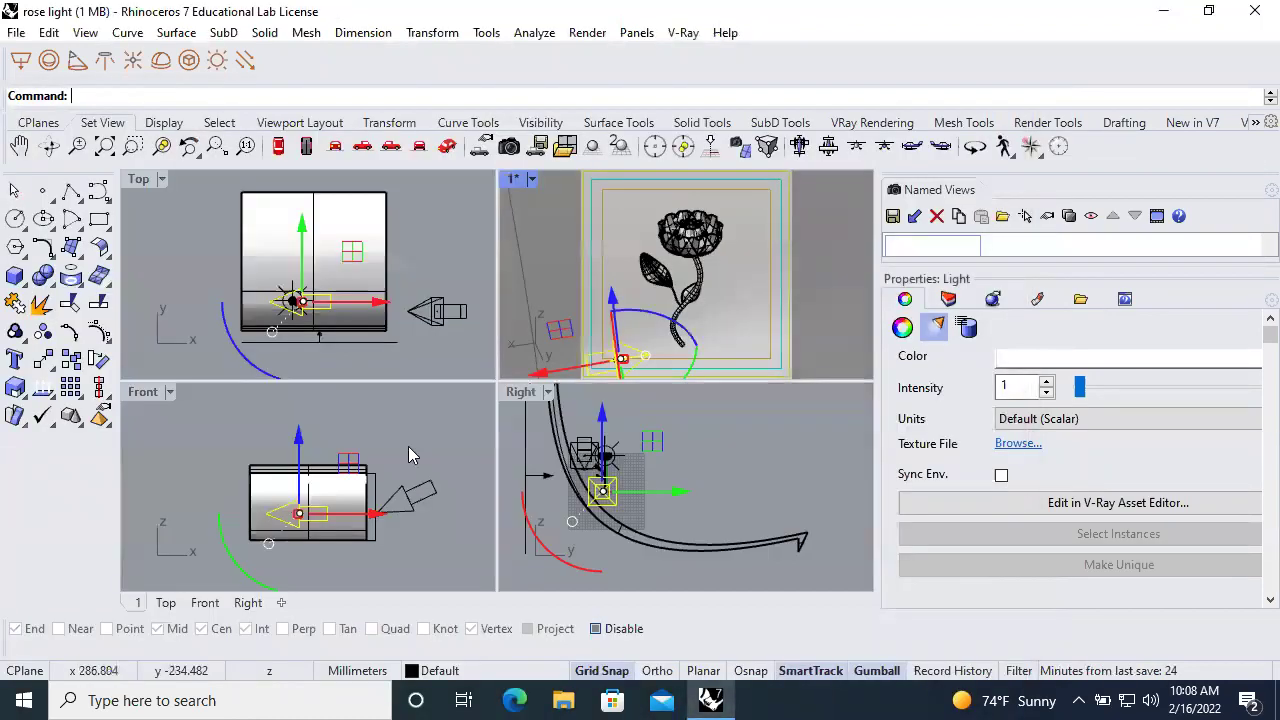
click(250, 502)
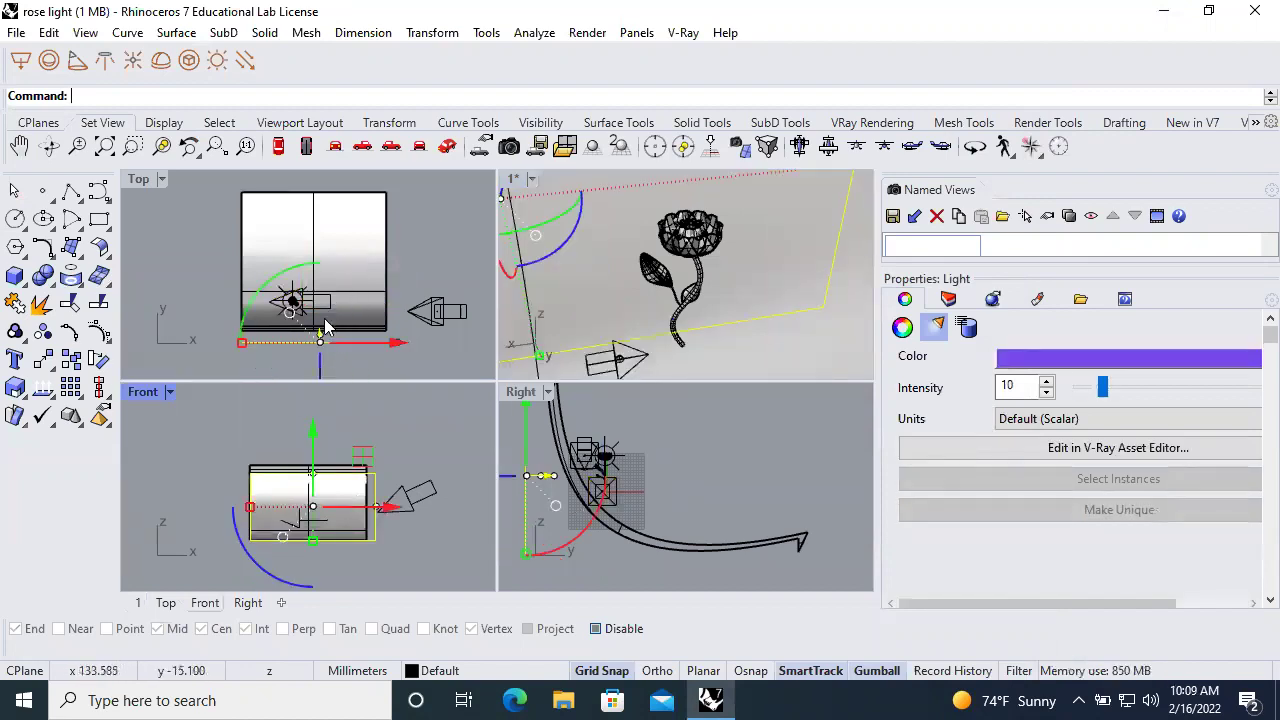
click(341, 276)
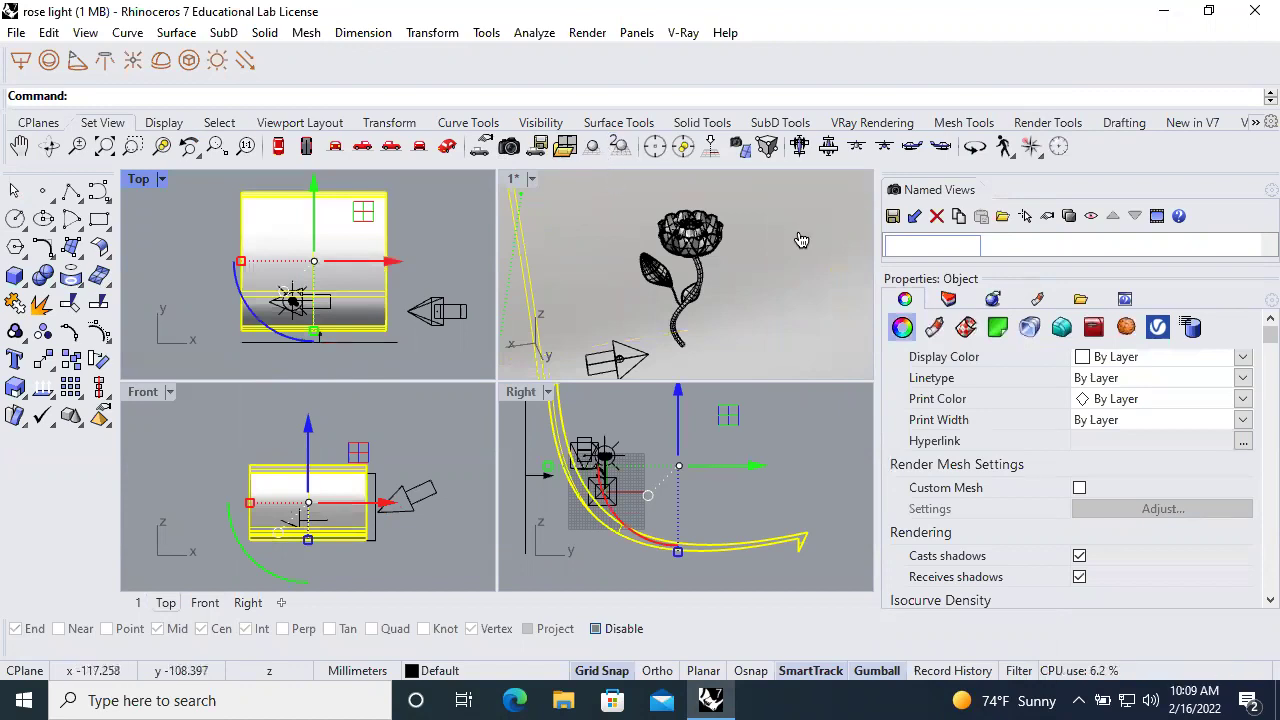
click(641, 368)
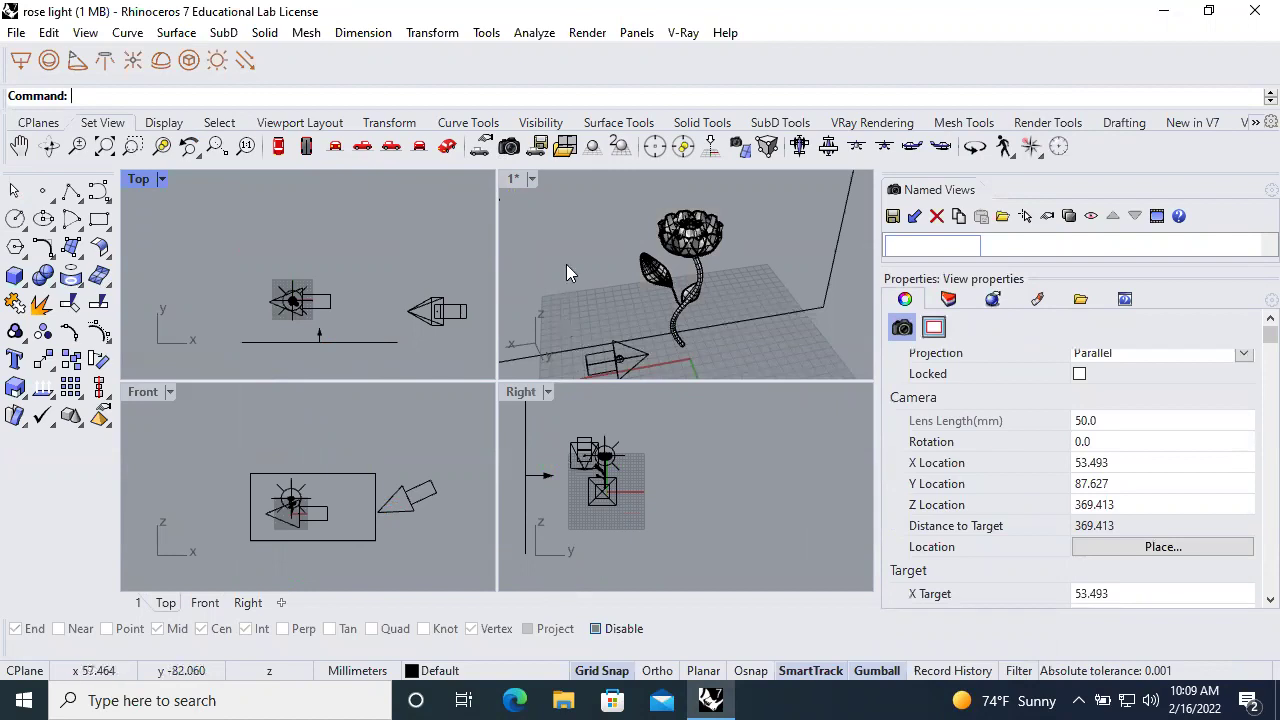
double_click(516, 180)
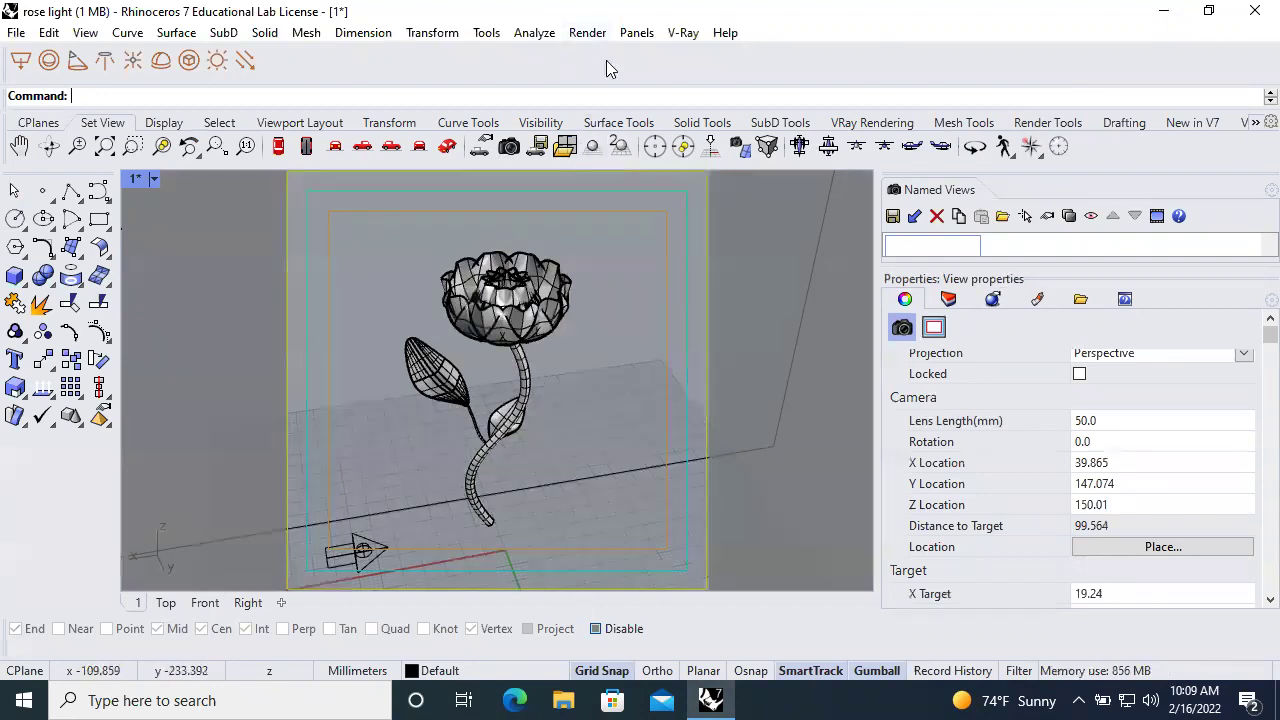
Try to render the rose without its backdrop in V-Ray Interactive, and inspect the Frame Buffer image at 25% and 100%
click(683, 33)
click(704, 58)
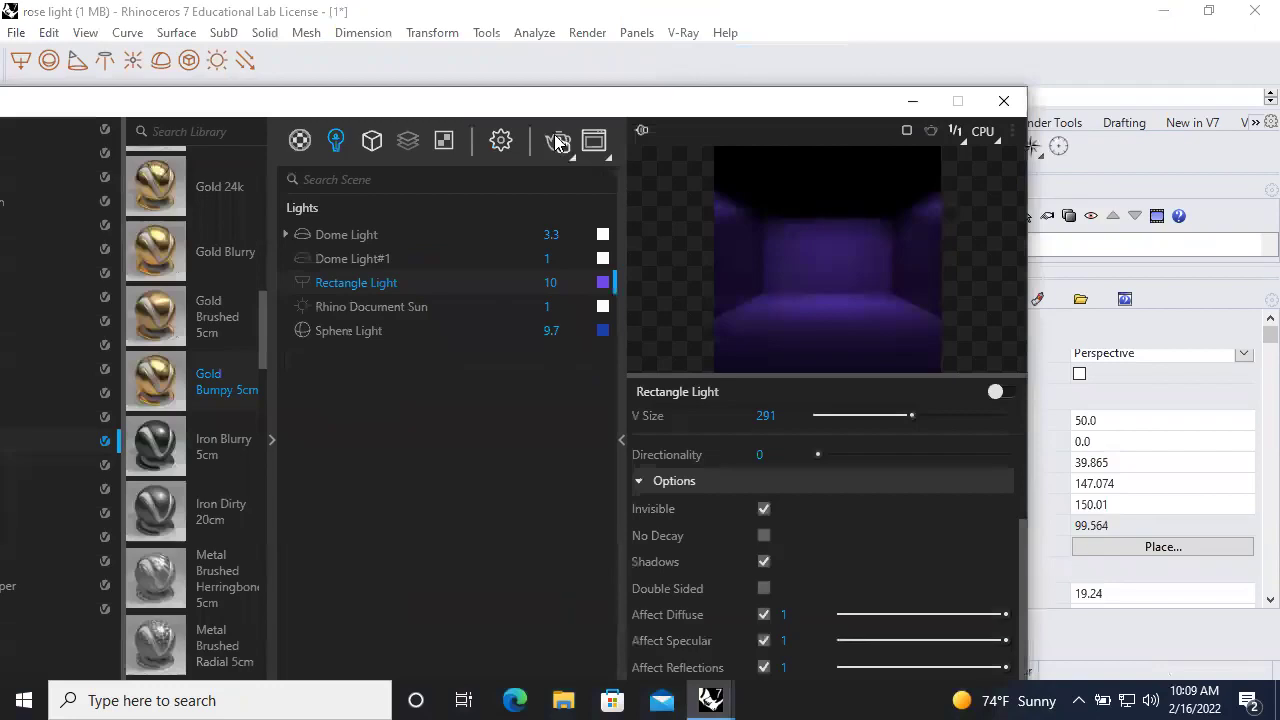
click(558, 142)
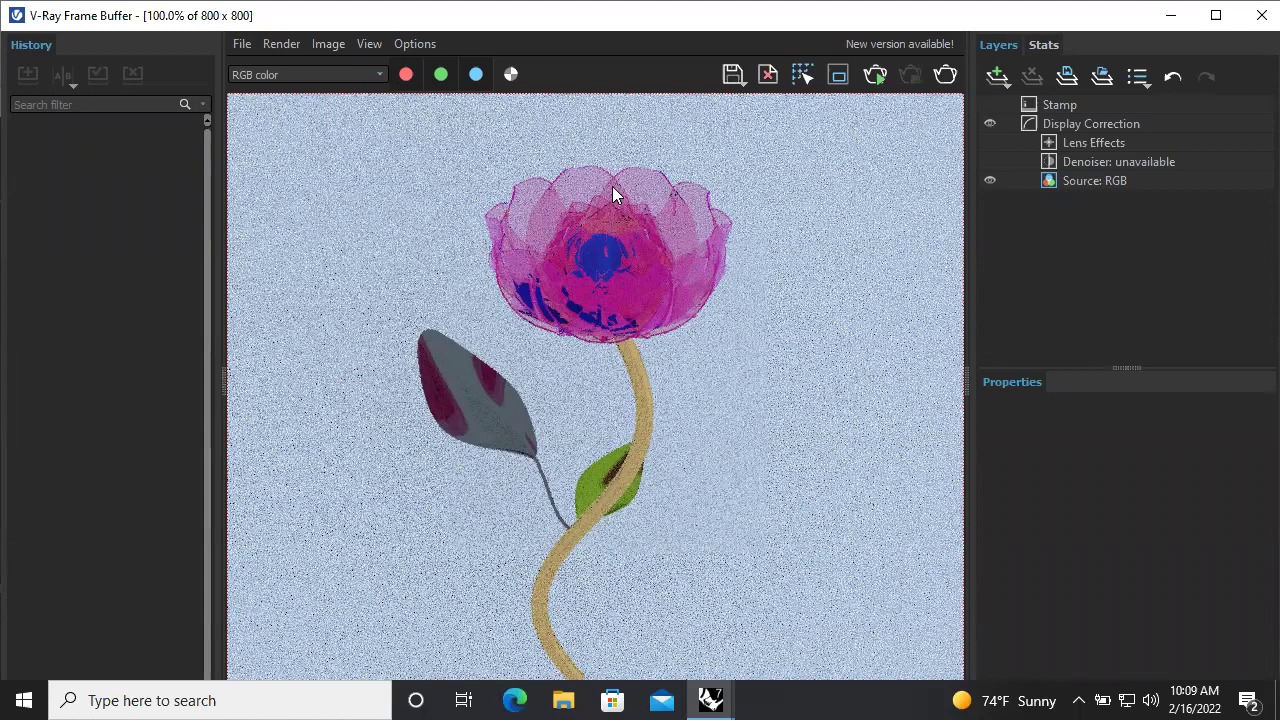
click(875, 75)
scroll(644, 380, down, 4)
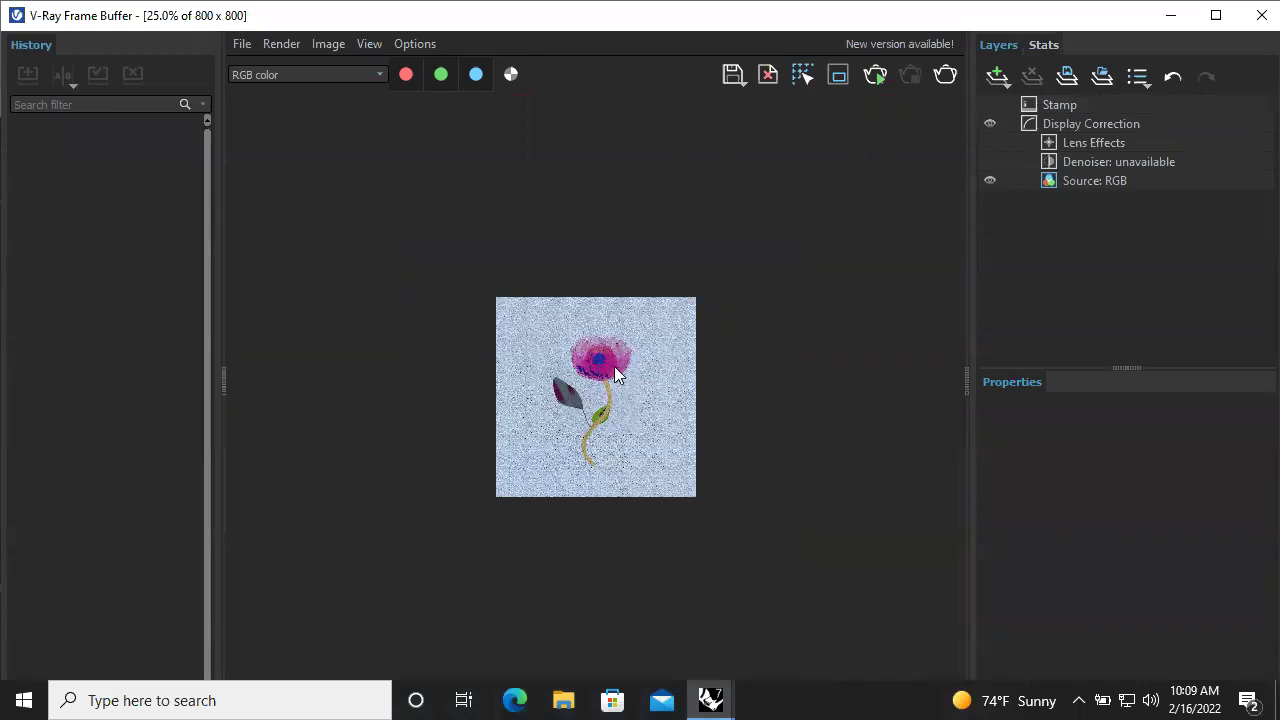
scroll(614, 368, up, 4)
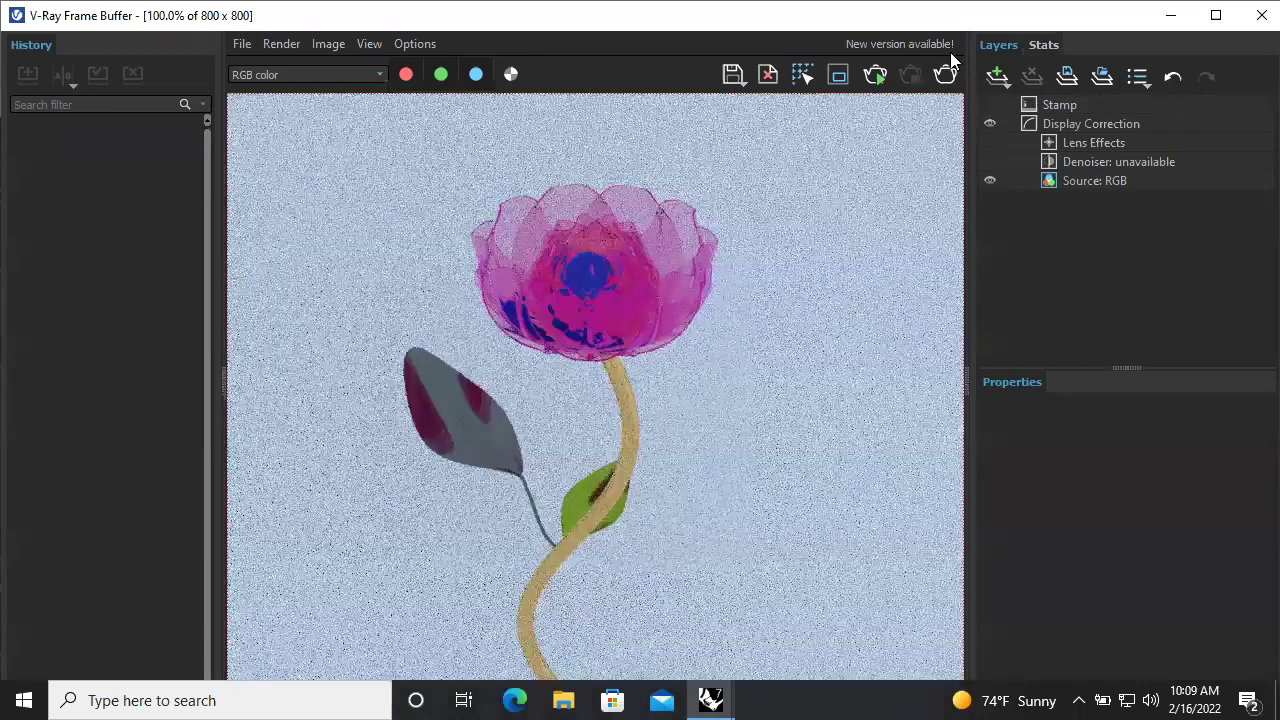
Try to restart the rose render from the Frame Buffer, stop it, and close the Frame Buffer
click(876, 78)
click(876, 78)
click(948, 80)
click(911, 77)
click(1252, 28)
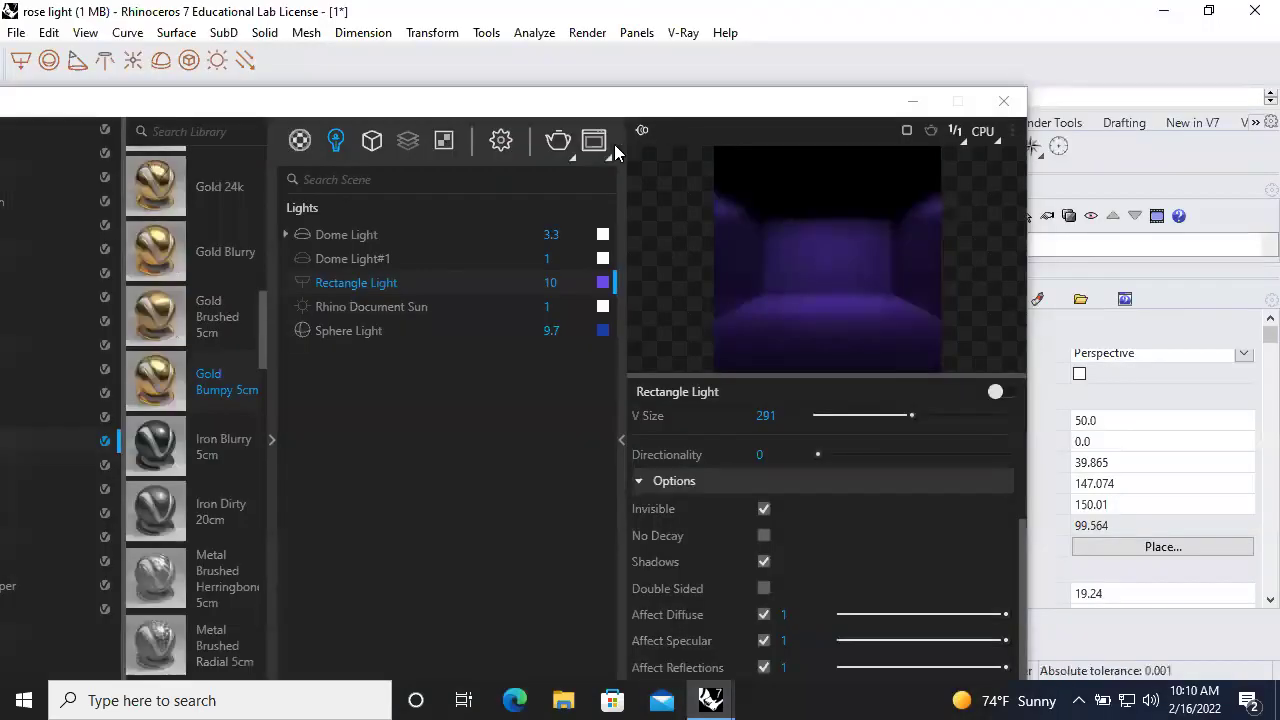
Switch the V-Ray render engine to CPU and render the rose without its backdrop, stopping once the image is clear
click(501, 141)
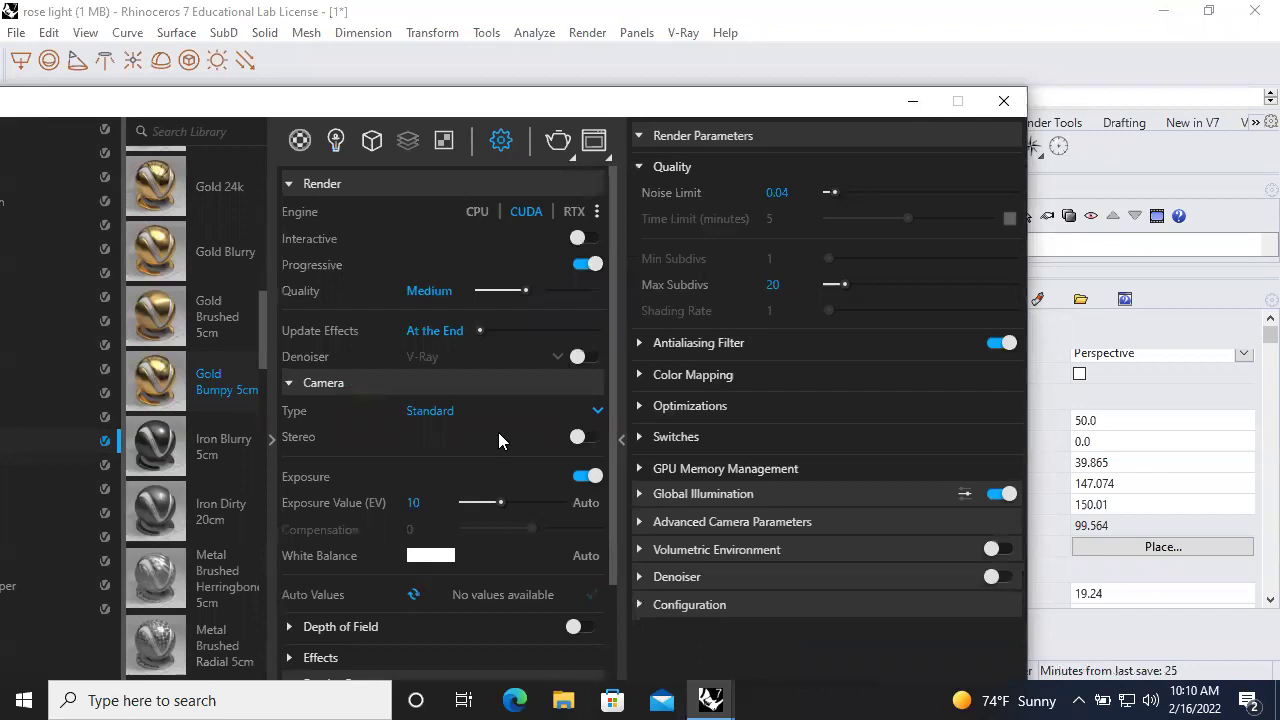
click(474, 212)
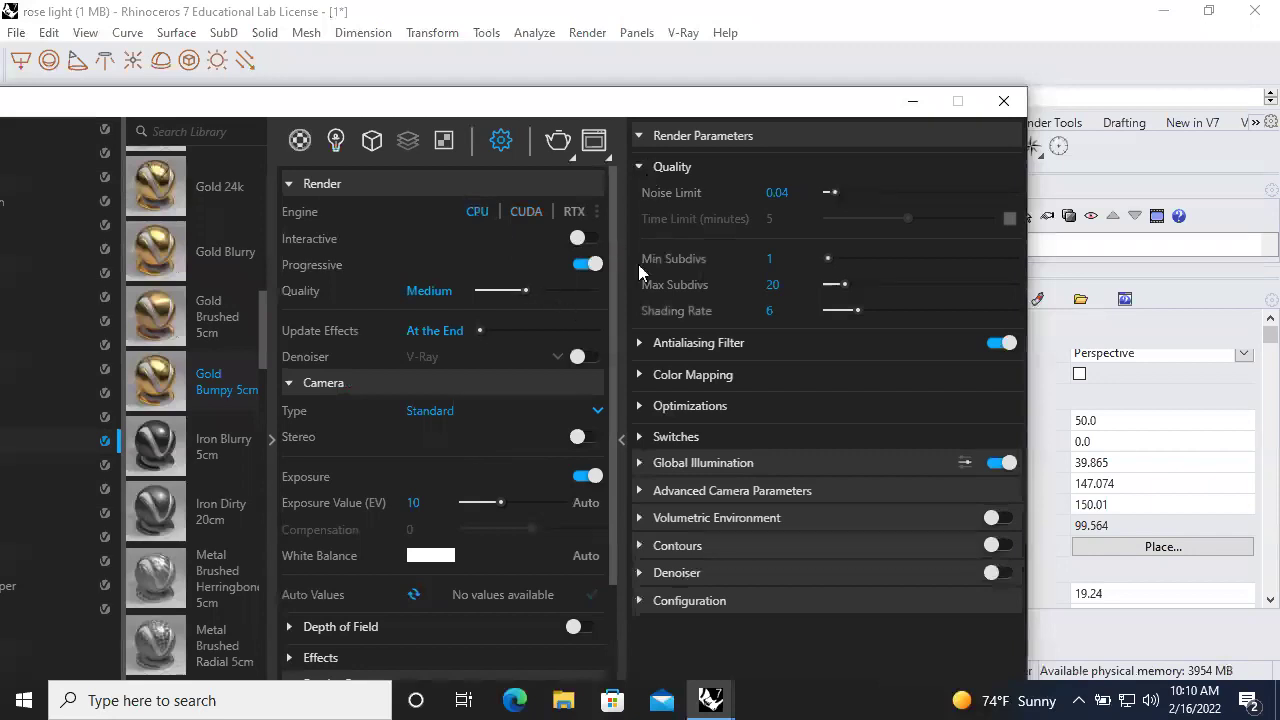
click(556, 142)
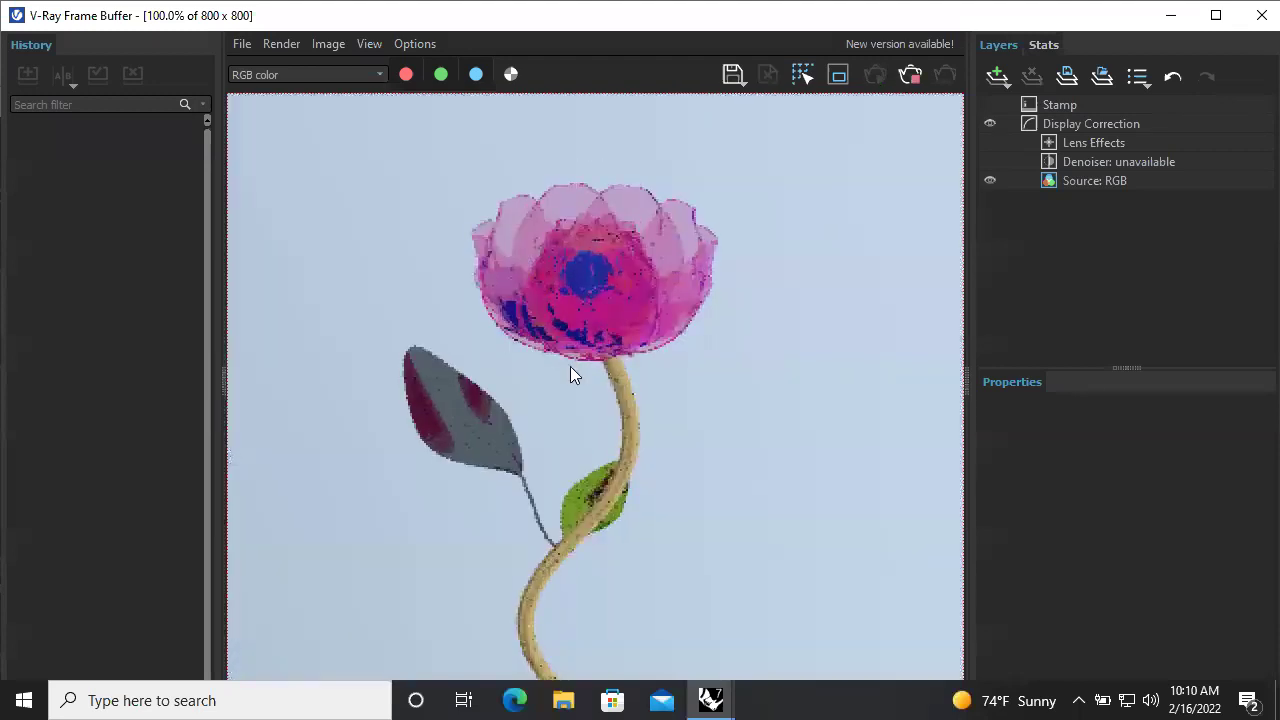
scroll(562, 390, down, 2)
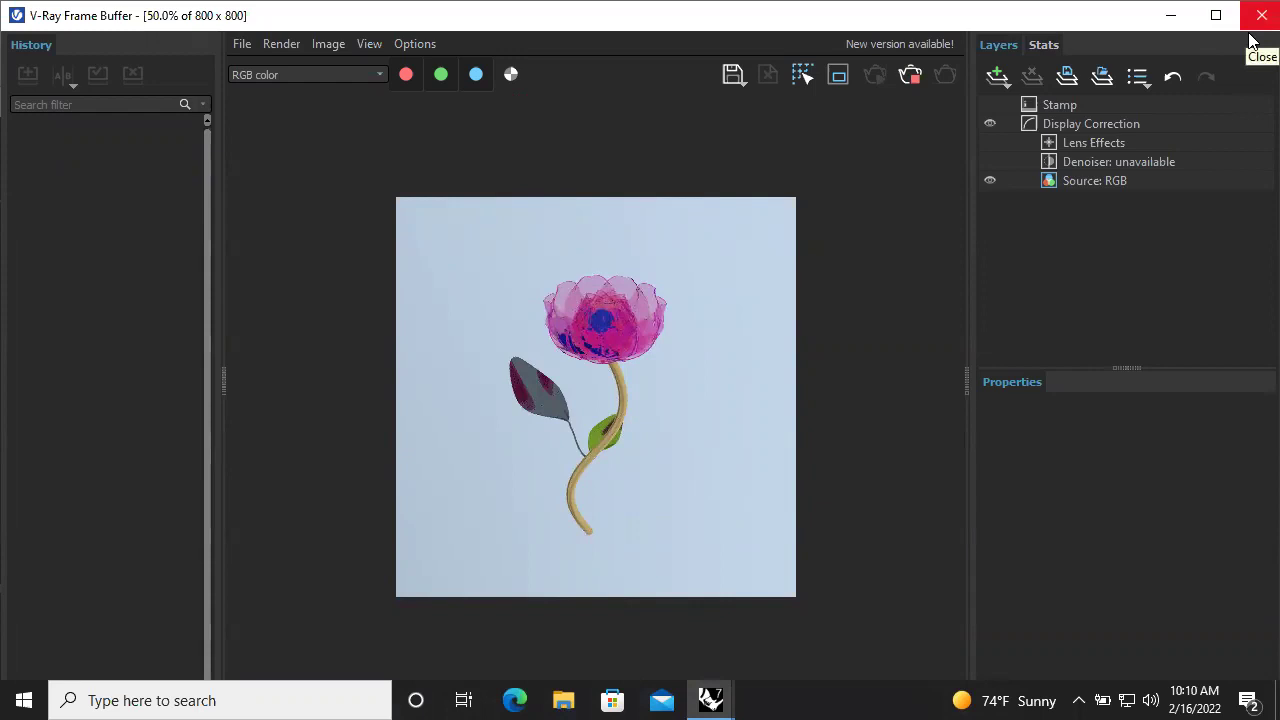
click(910, 76)
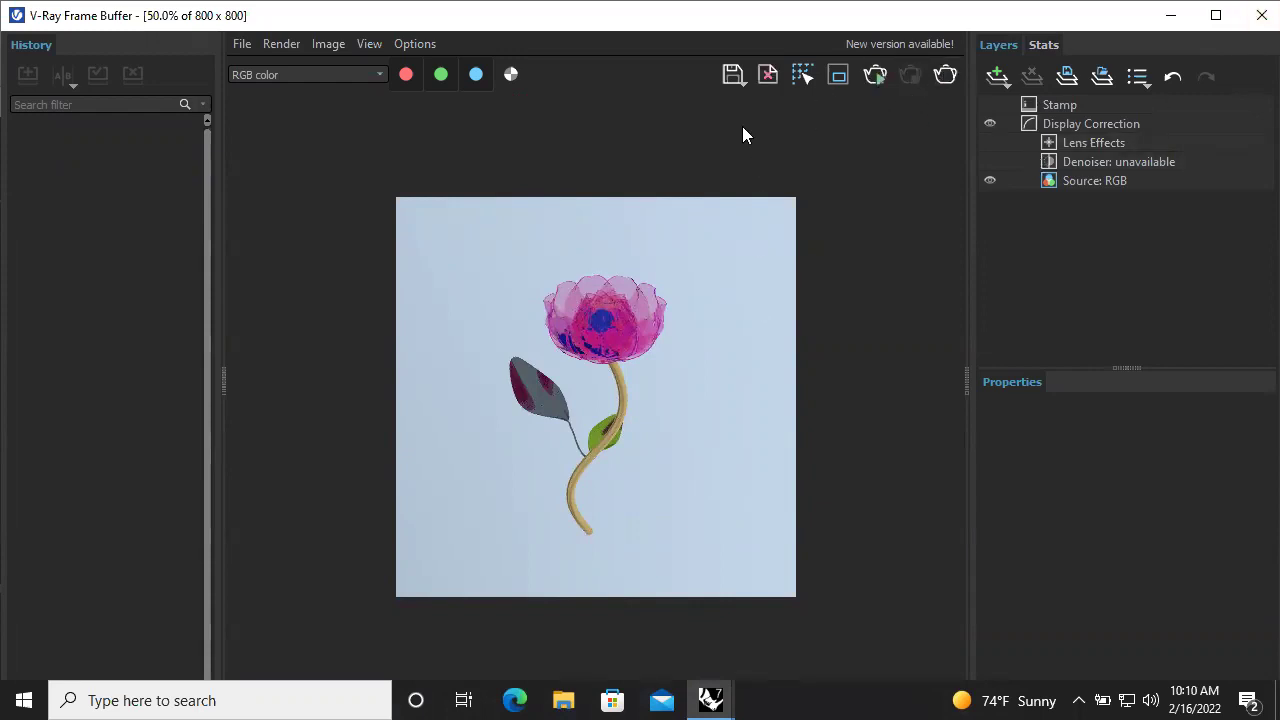
Save the new rose render to the Desktop as a PNG named 2 and minimize the Frame Buffer
click(733, 76)
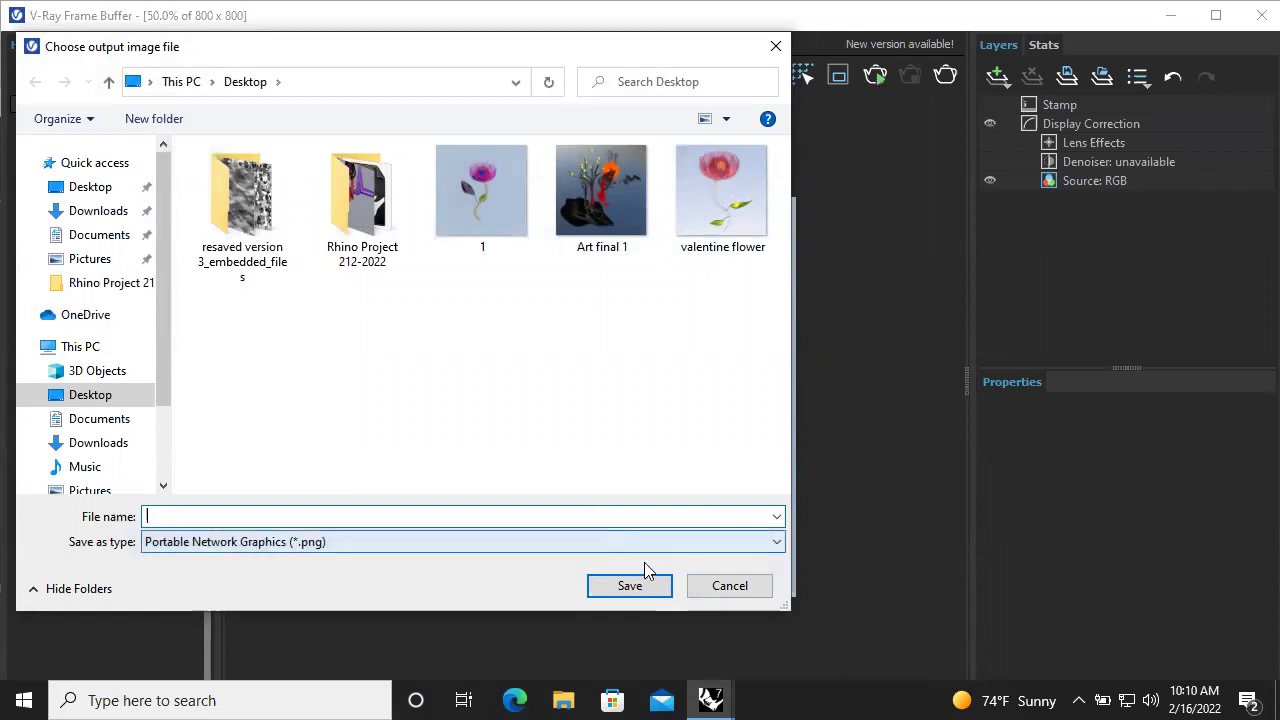
text(2)
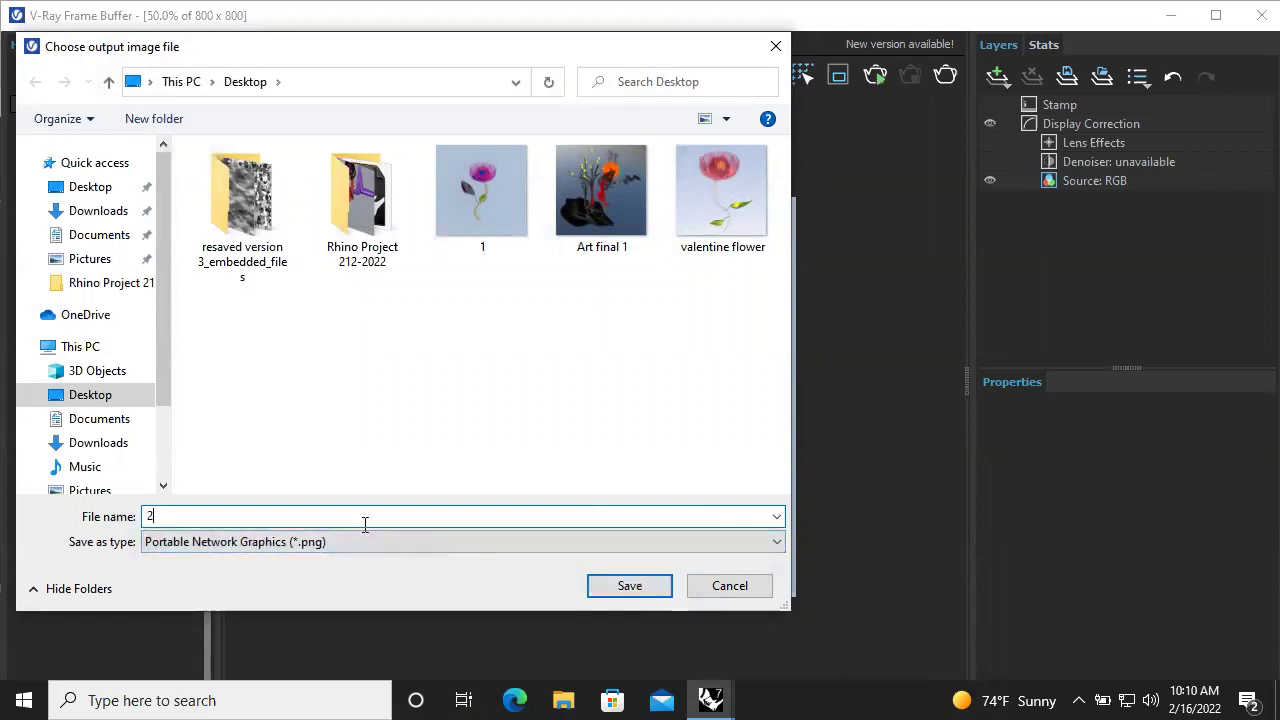
click(645, 587)
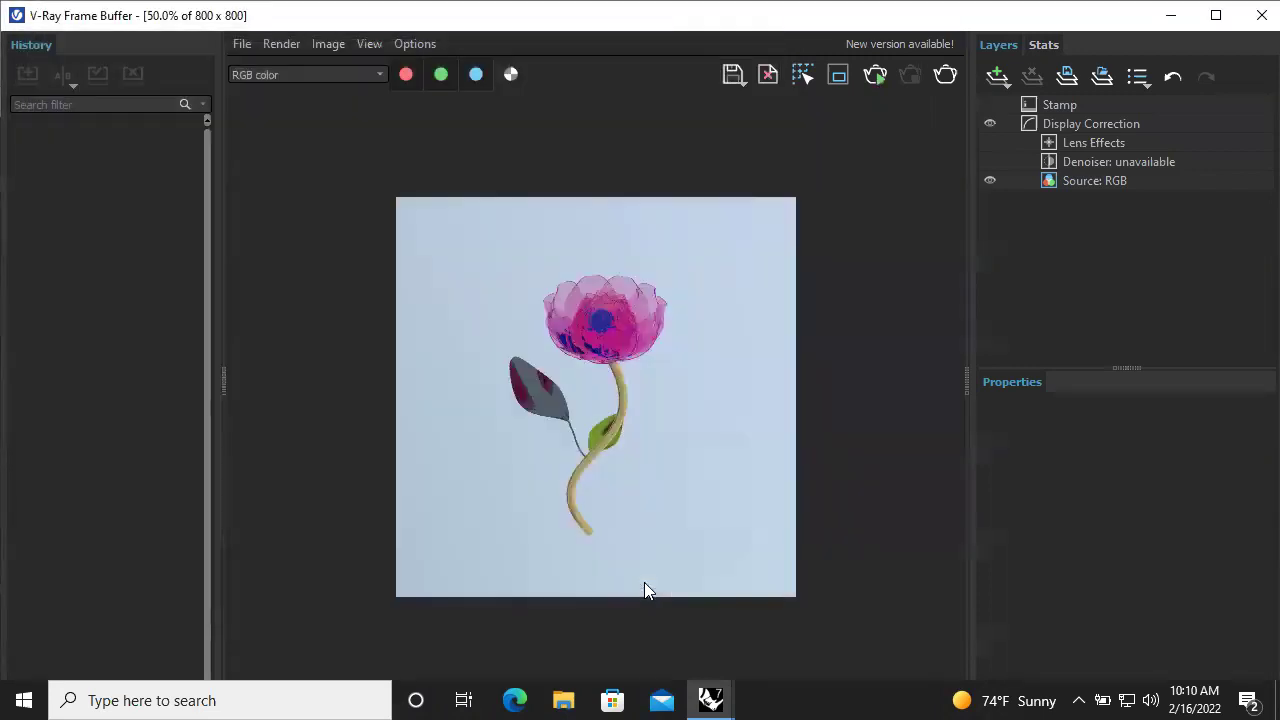
click(1170, 30)
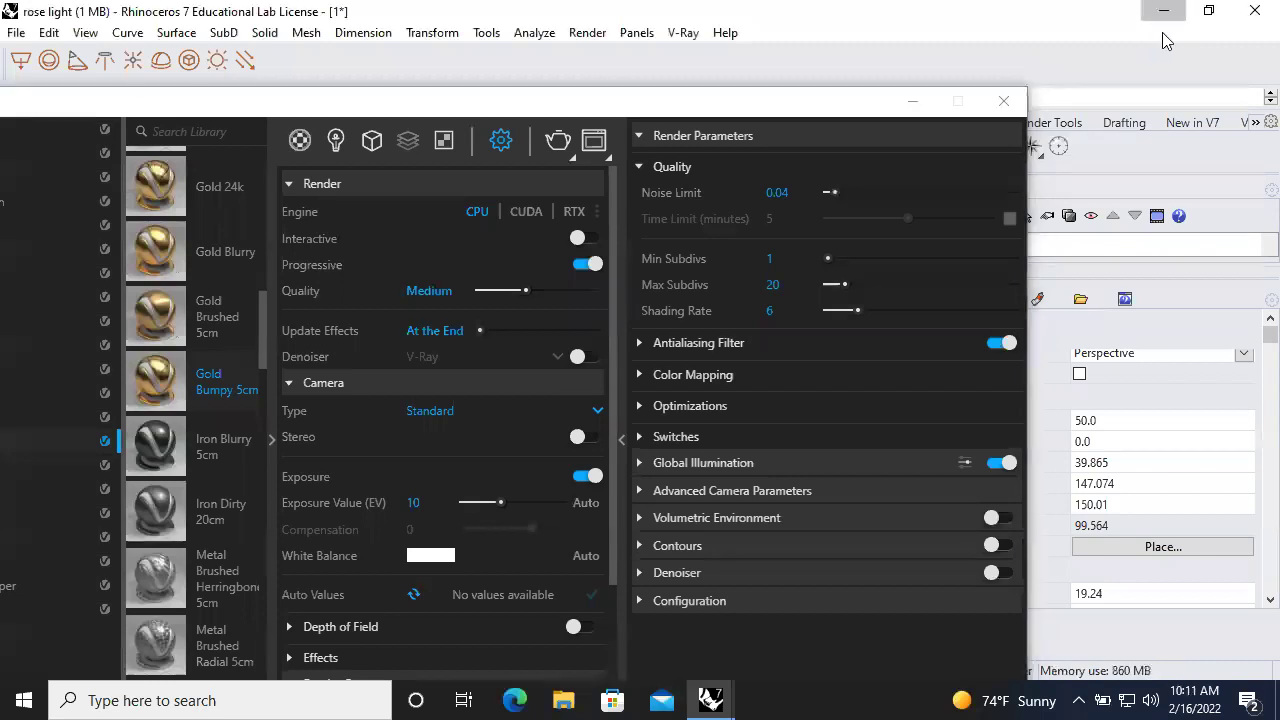
Copy image 2 from the Windows desktop and paste it onto the Mac desktop
click(1163, 14)
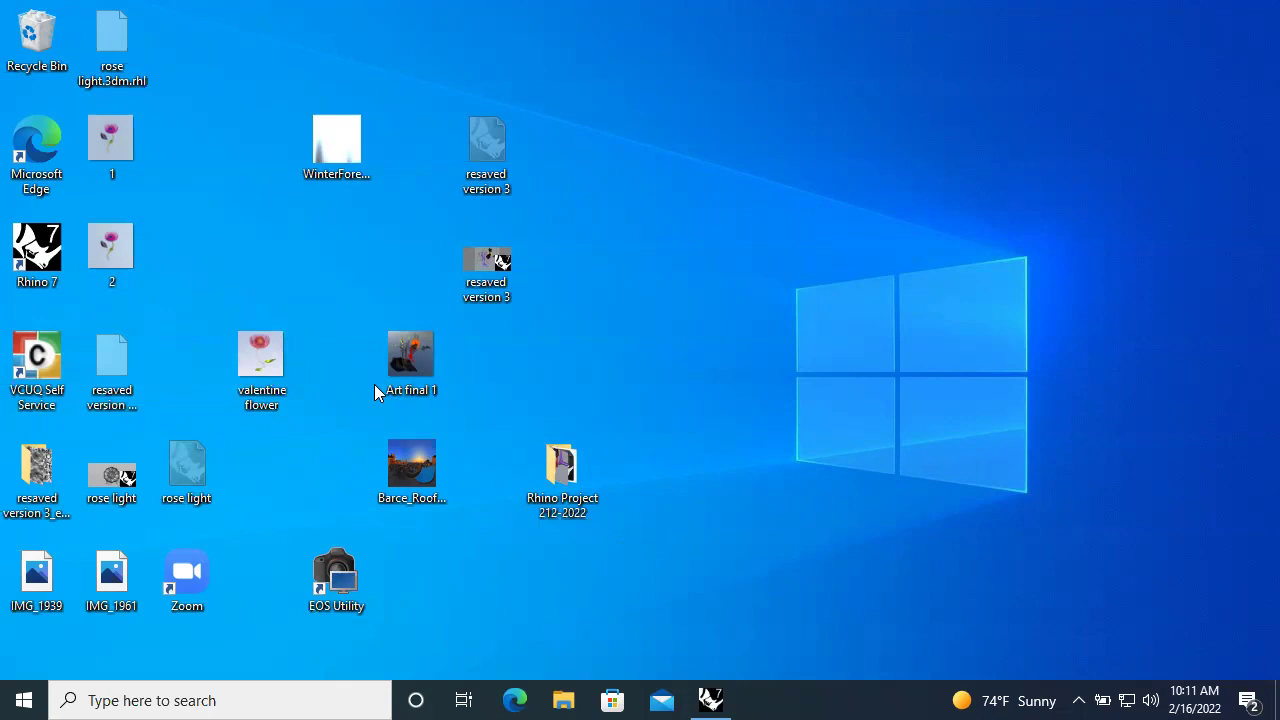
right_click(116, 256)
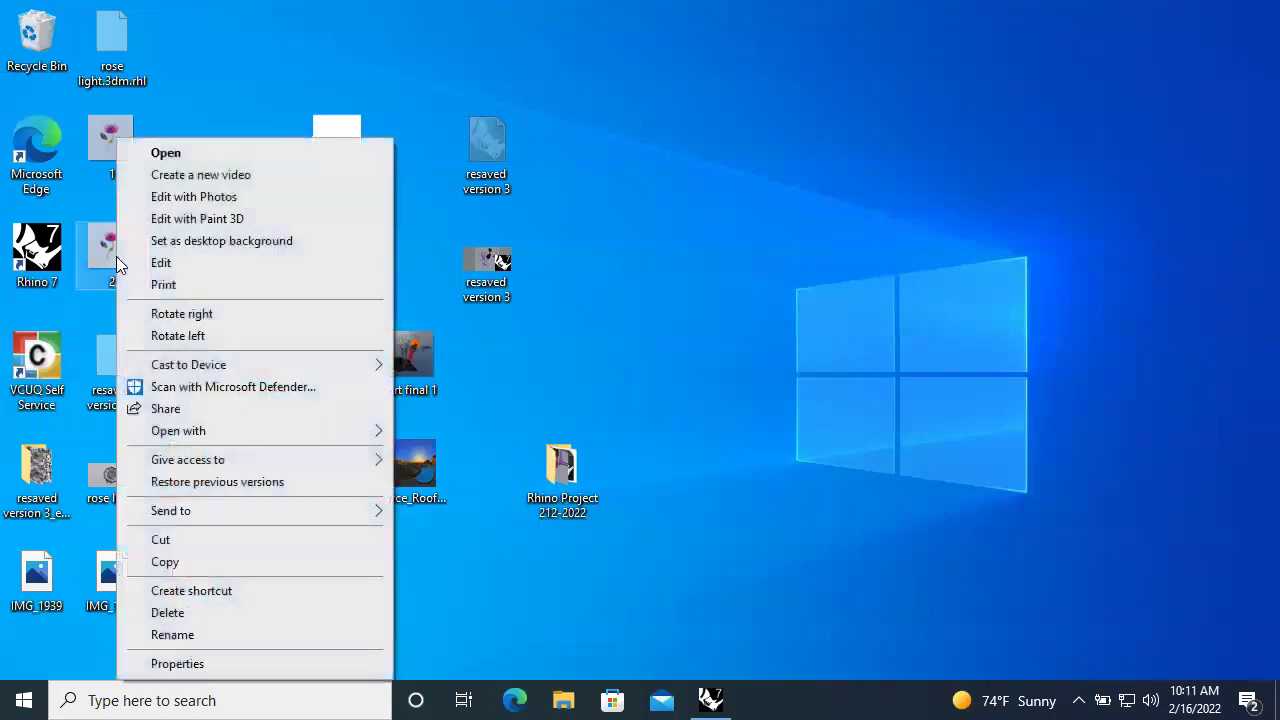
click(214, 561)
mouse_move(680, 705)
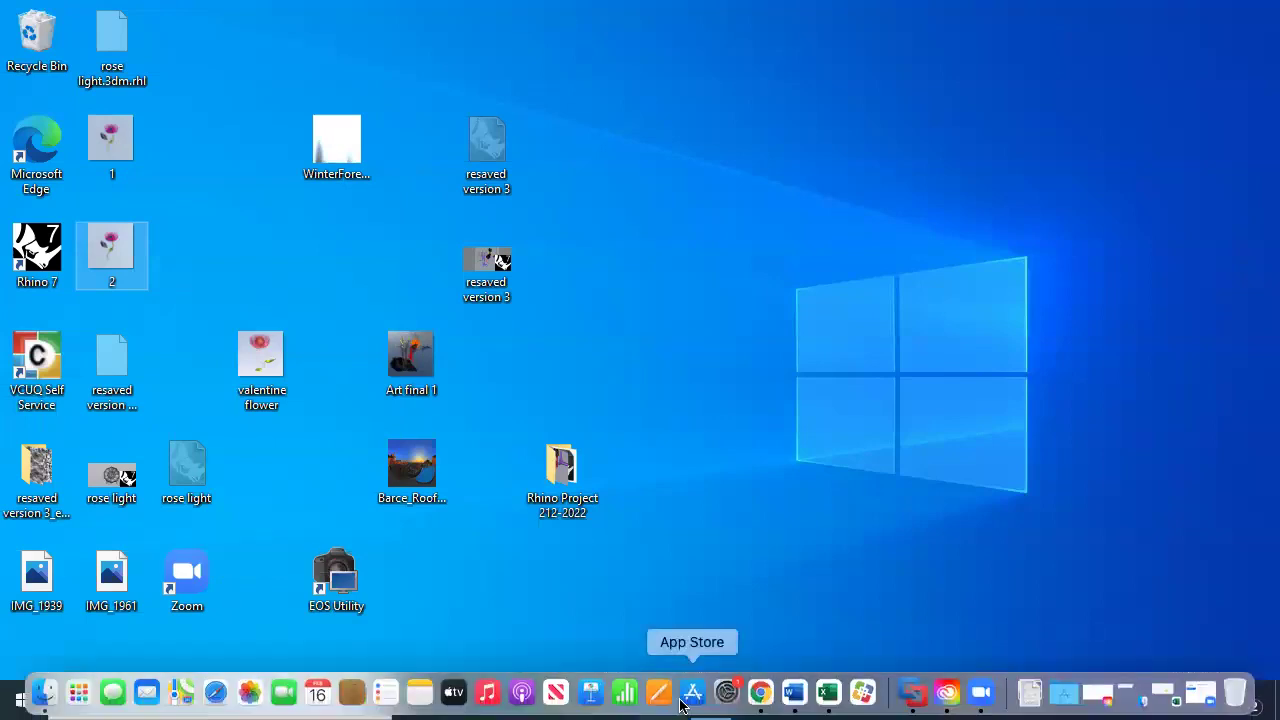
click(760, 692)
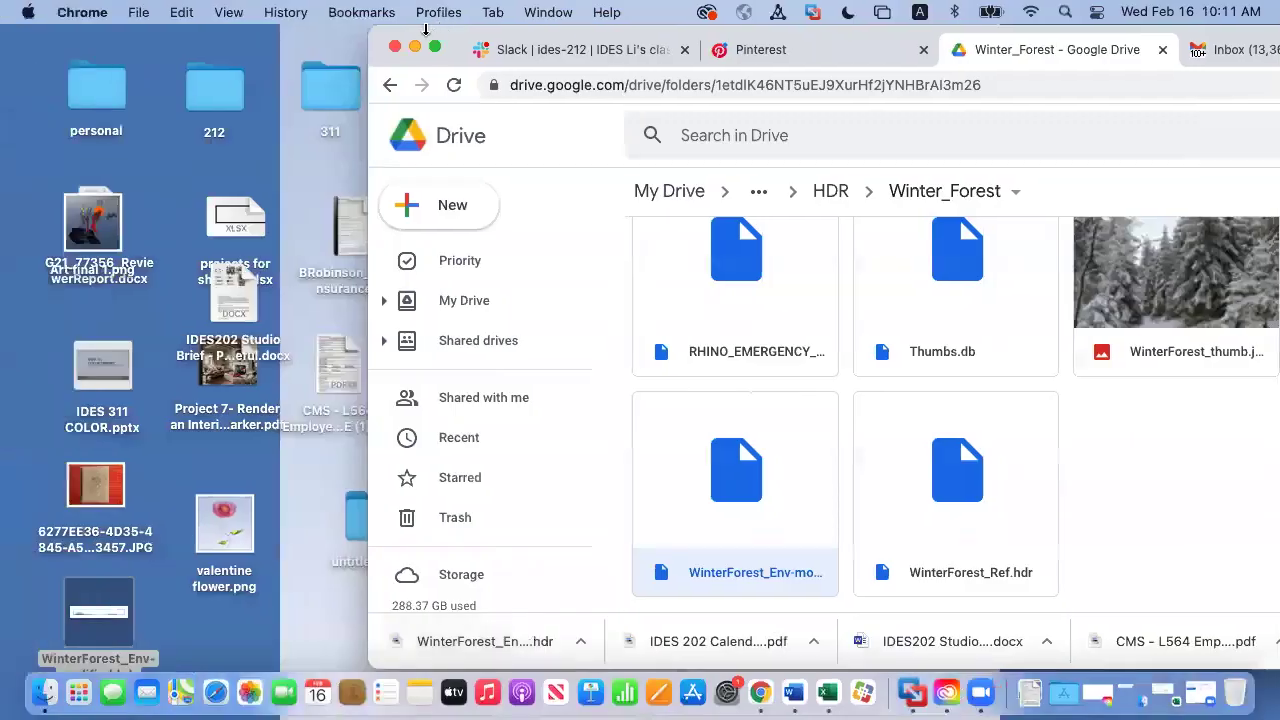
click(415, 47)
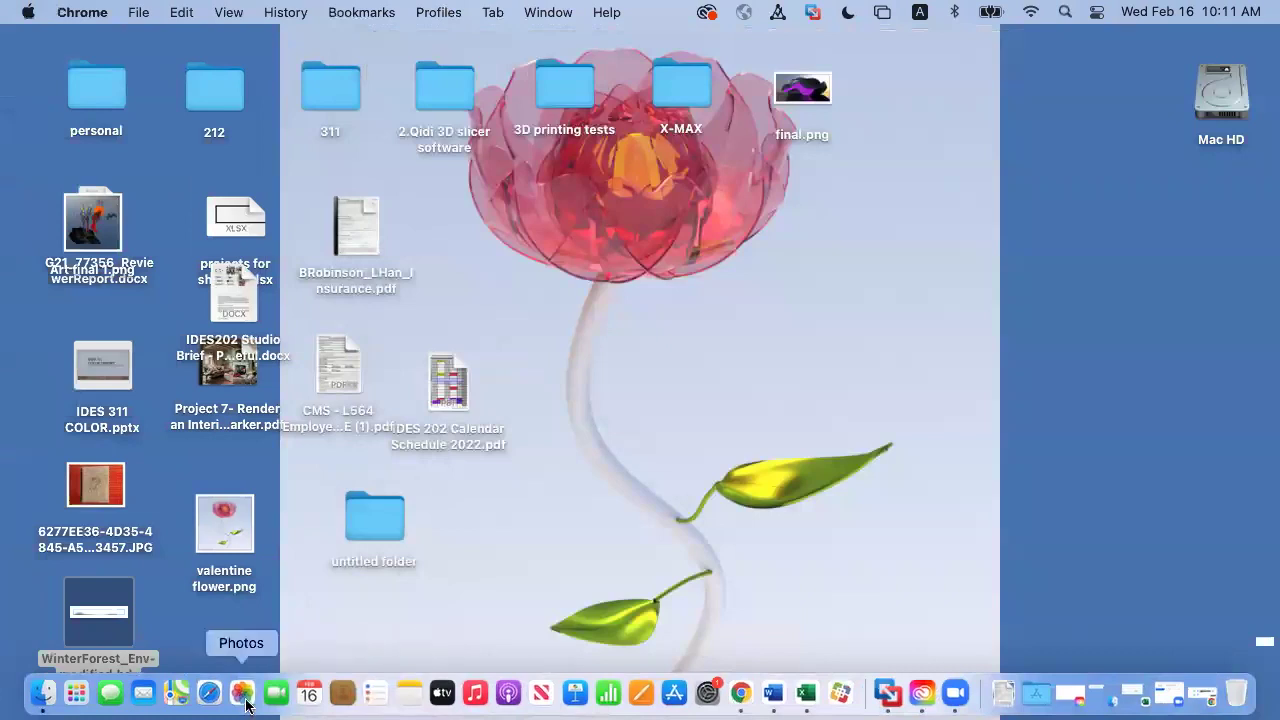
right_click(610, 438)
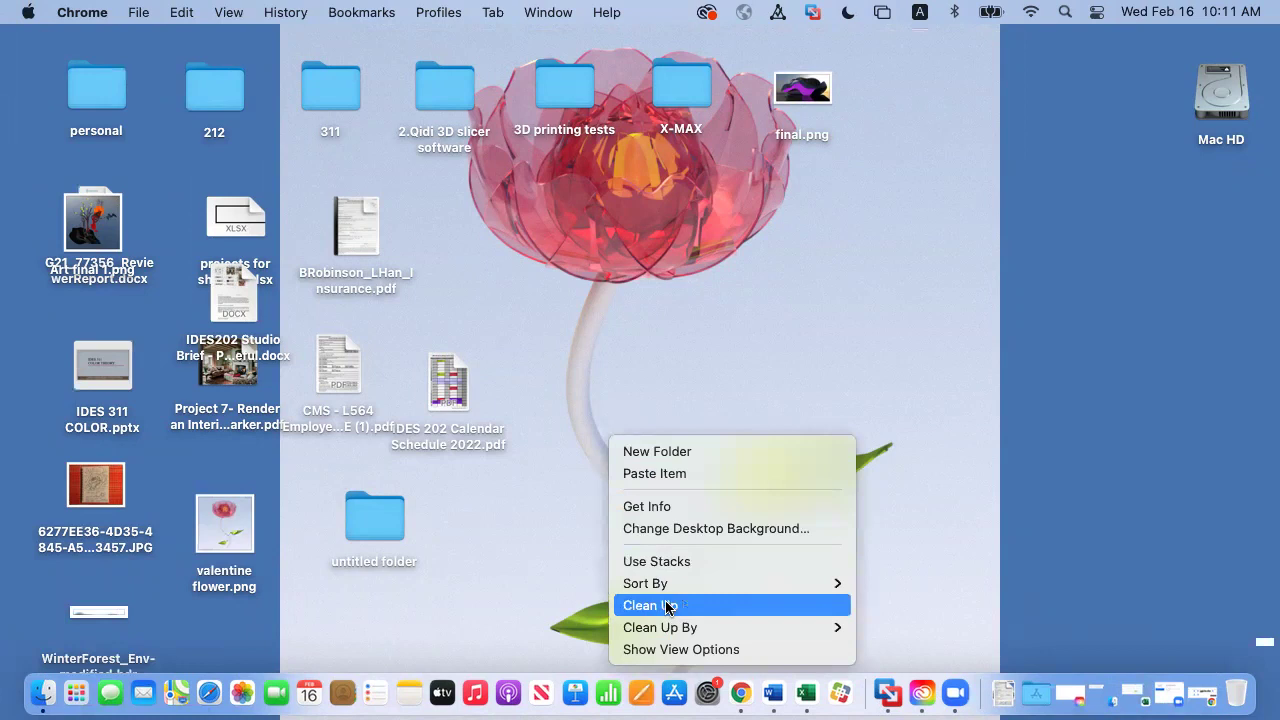
click(660, 474)
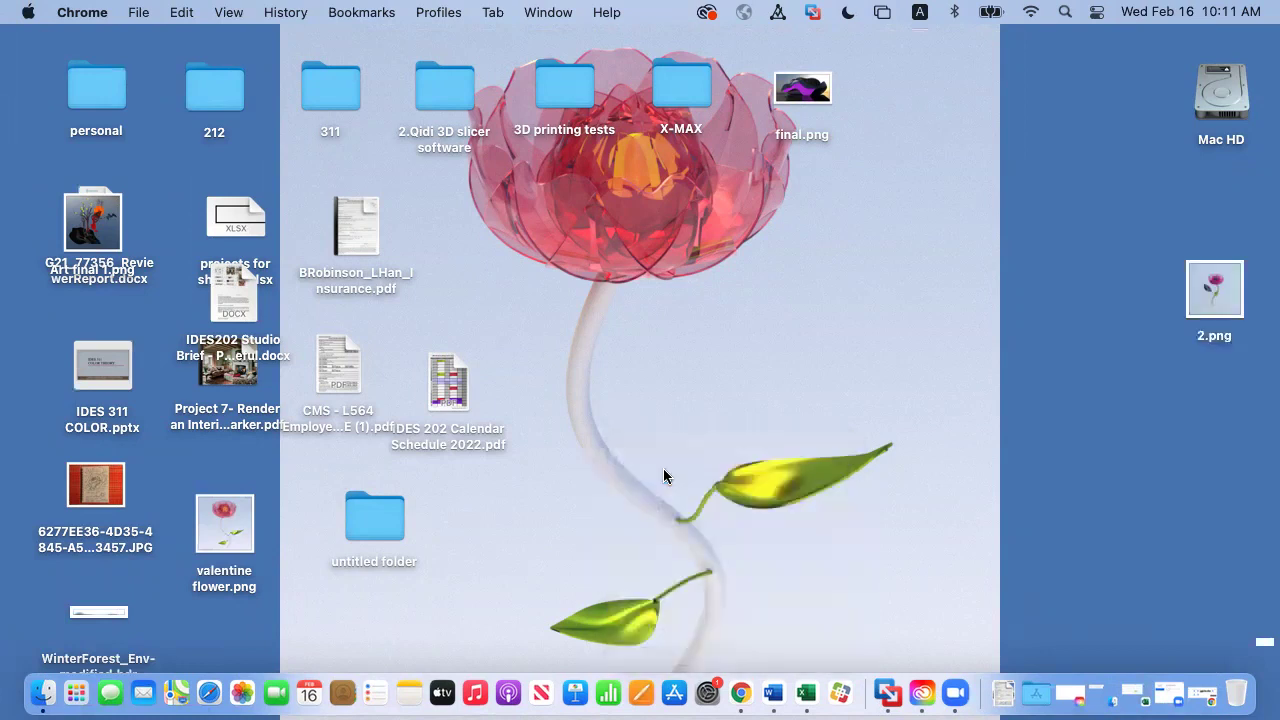
Launch Photoshop on the Mac and open 2.png from the Desktop
click(77, 702)
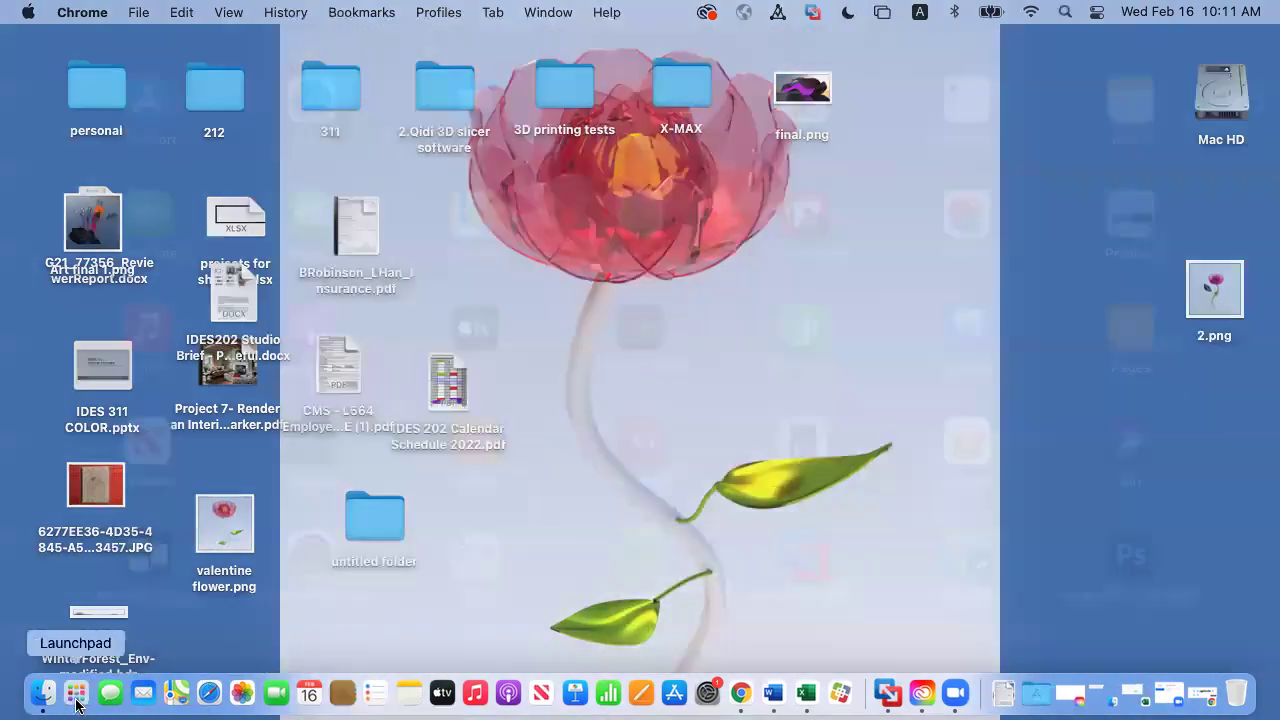
click(1110, 545)
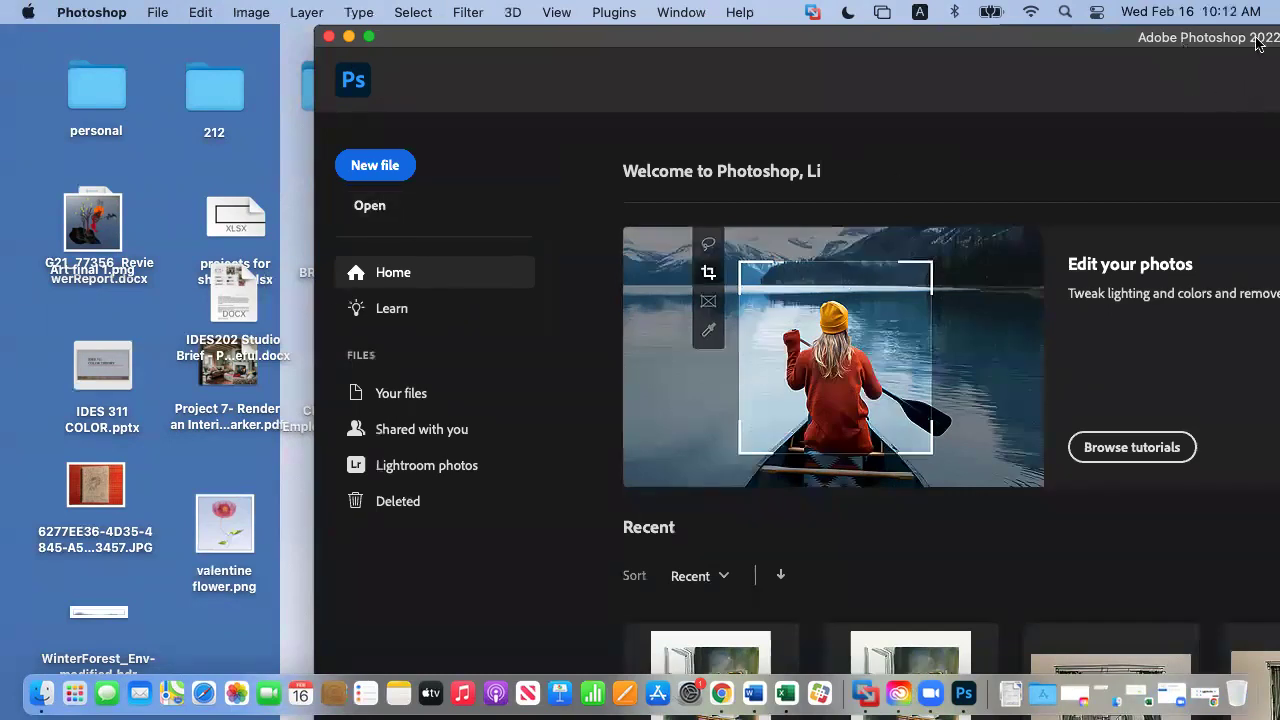
drag(1258, 40, 1069, 40)
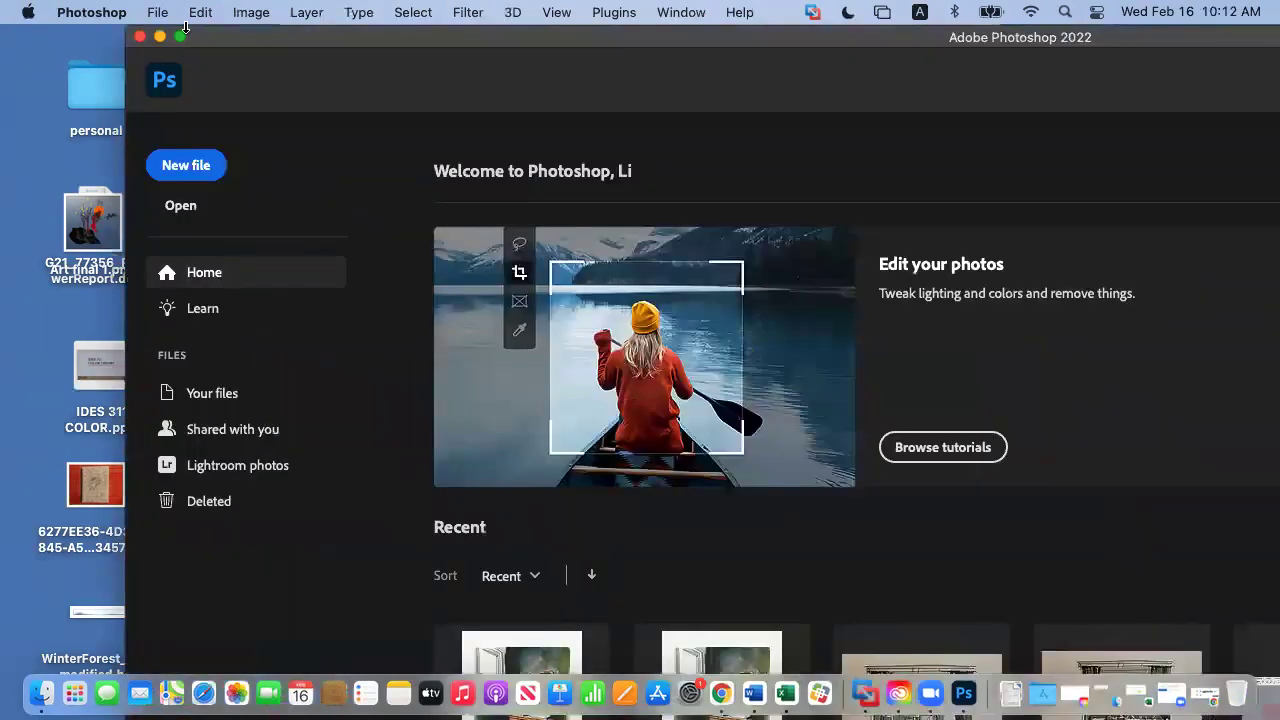
click(157, 14)
click(170, 57)
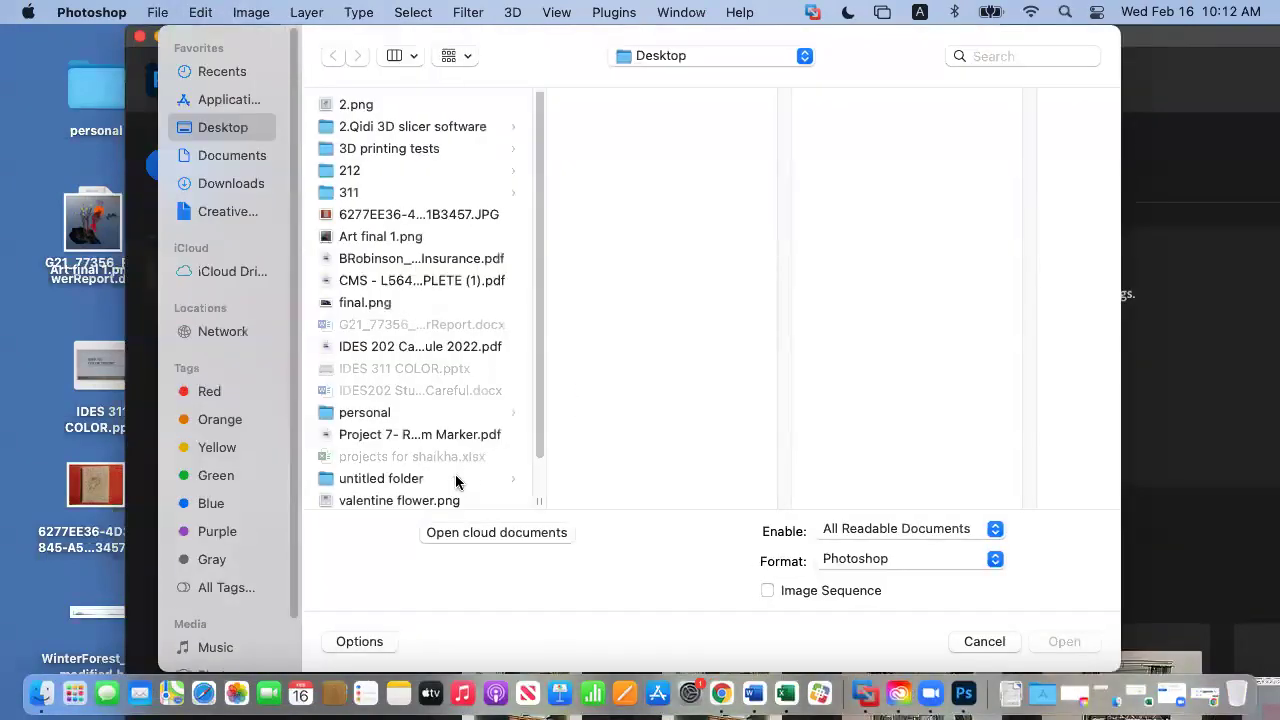
scroll(435, 357, down, 2)
scroll(435, 357, up, 3)
click(344, 106)
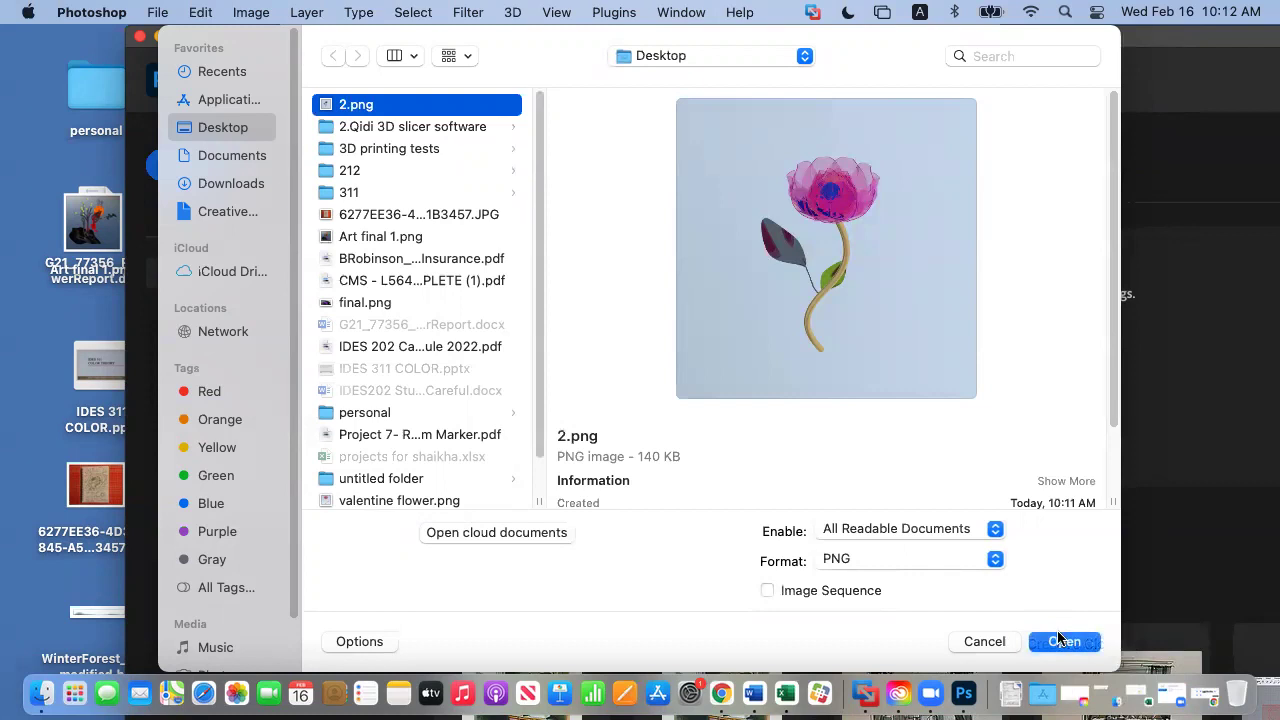
click(1062, 640)
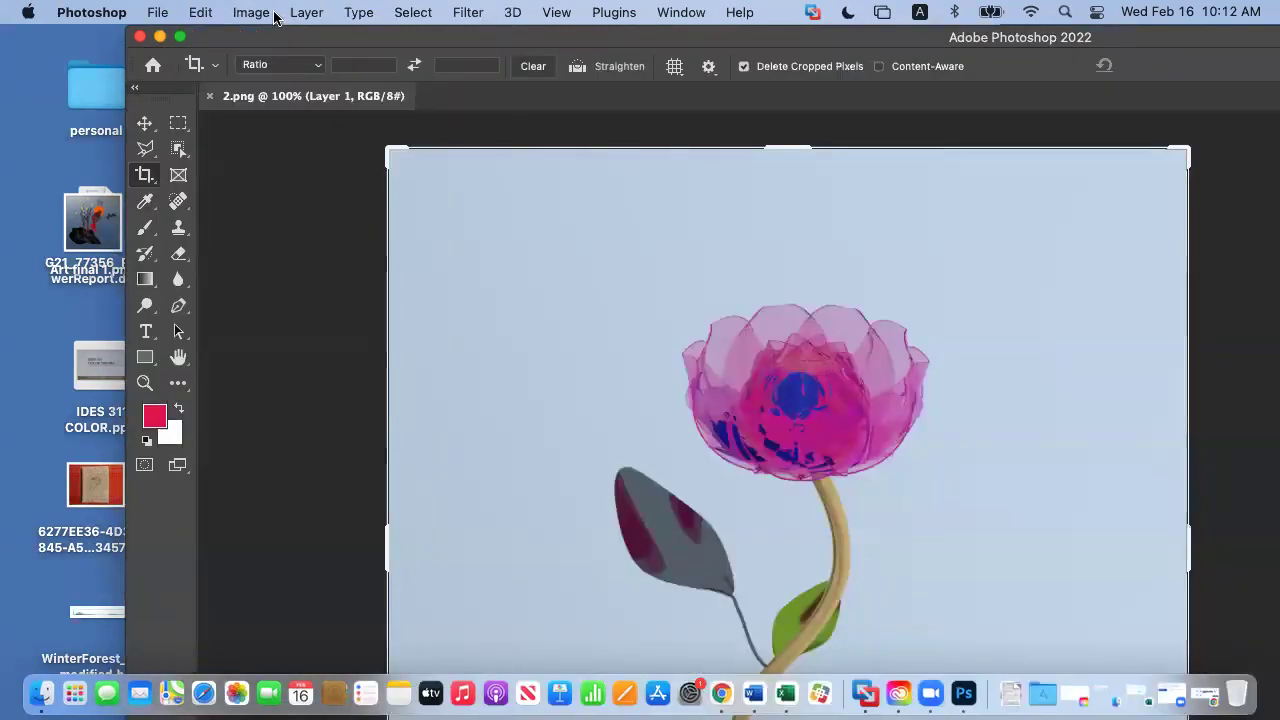
drag(291, 40, 290, 85)
Return to the V-Ray Frame Buffer in the Windows virtual machine and check the image formats offered for saving, without saving
click(865, 700)
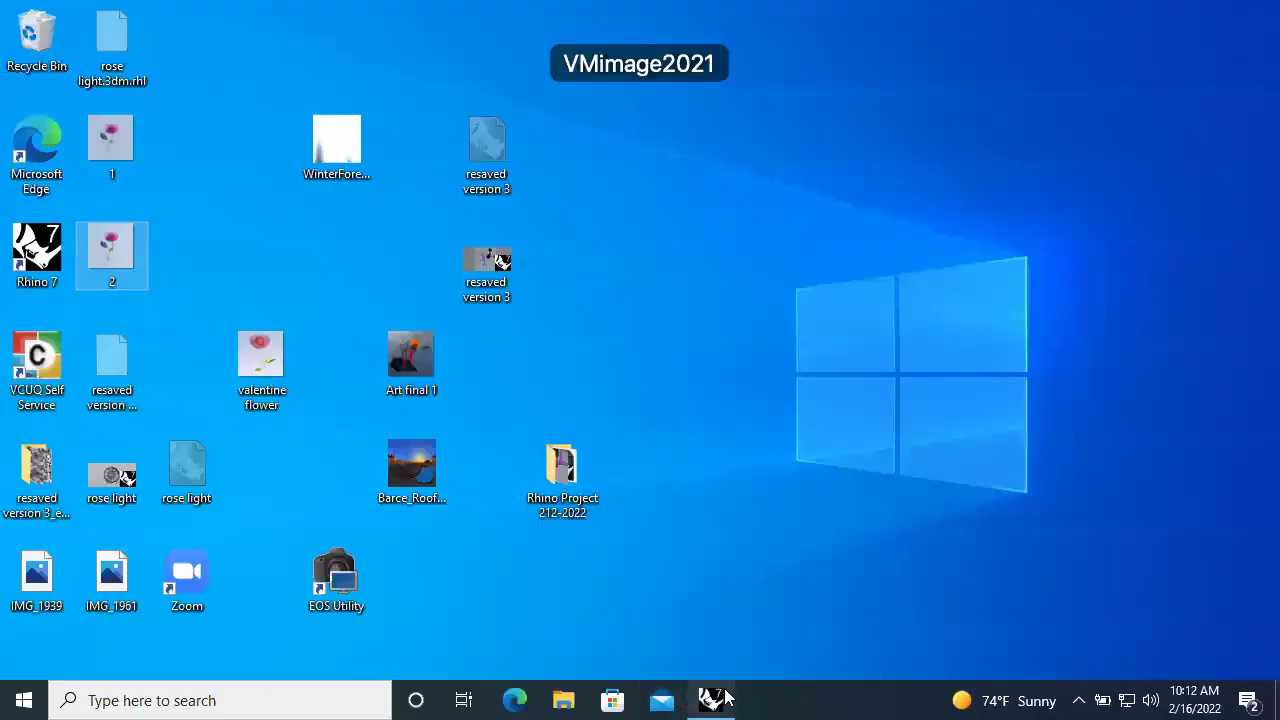
click(712, 699)
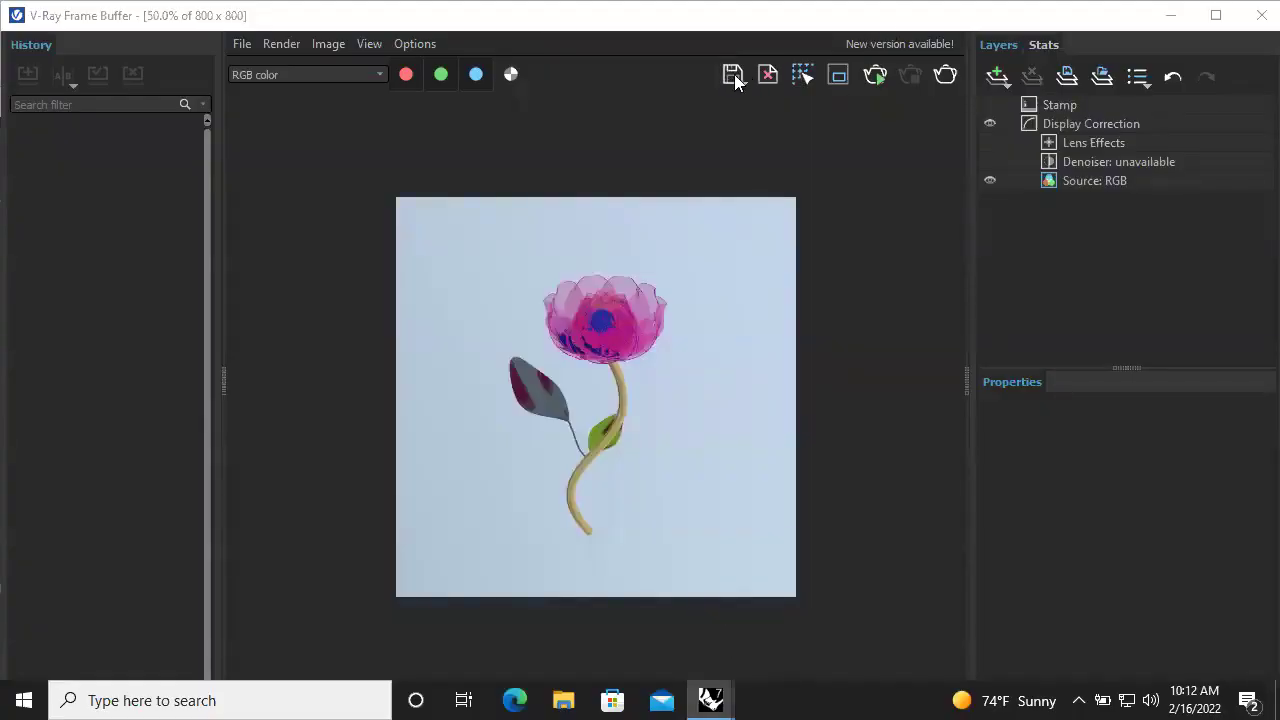
click(740, 80)
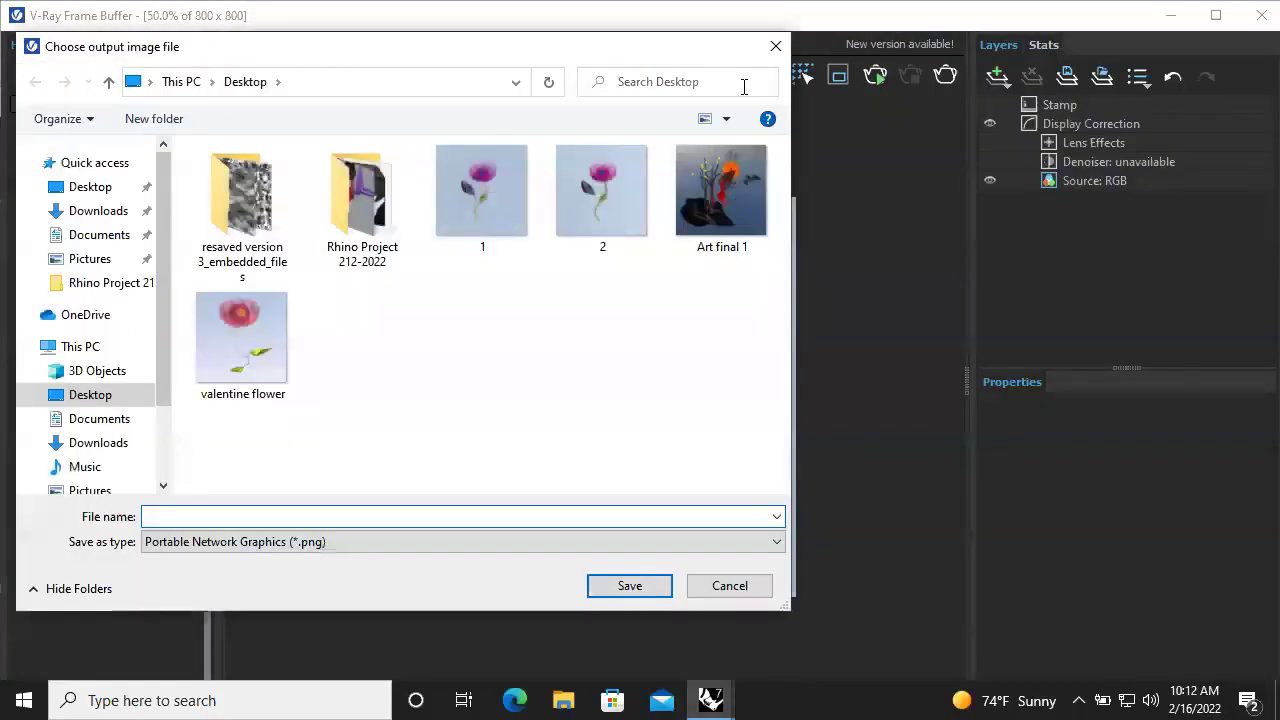
click(778, 542)
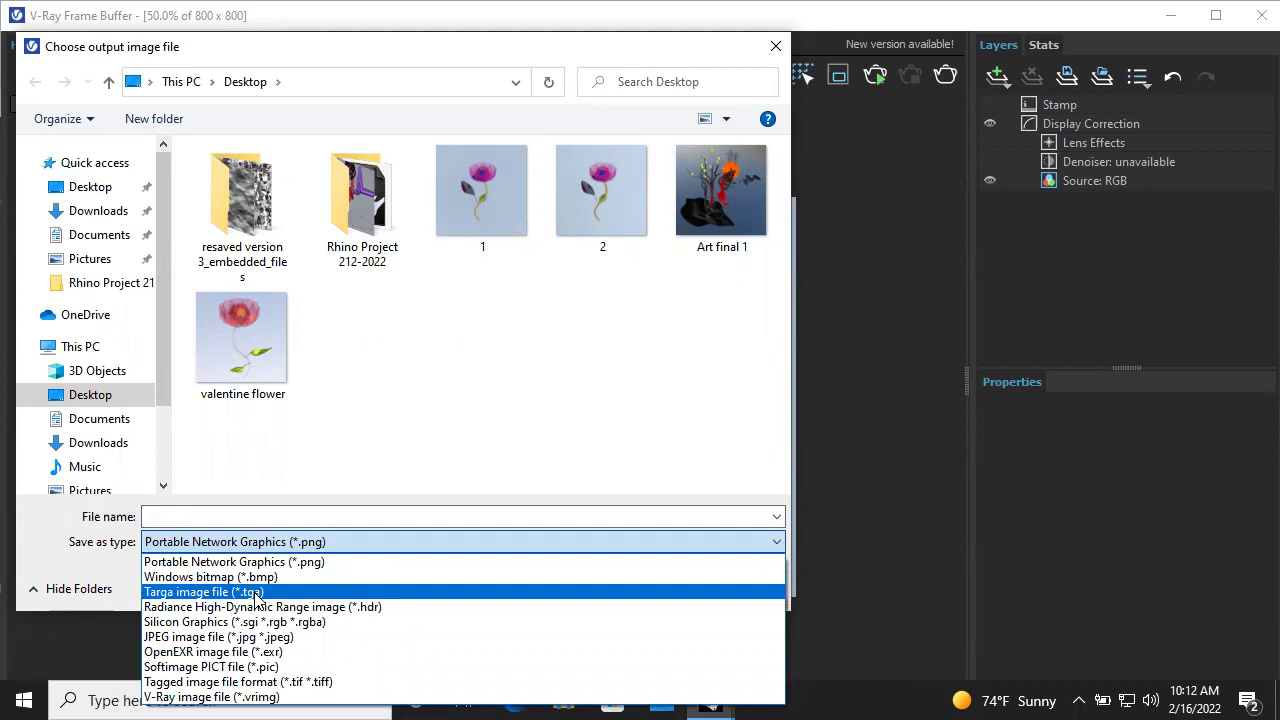
click(777, 48)
click(780, 46)
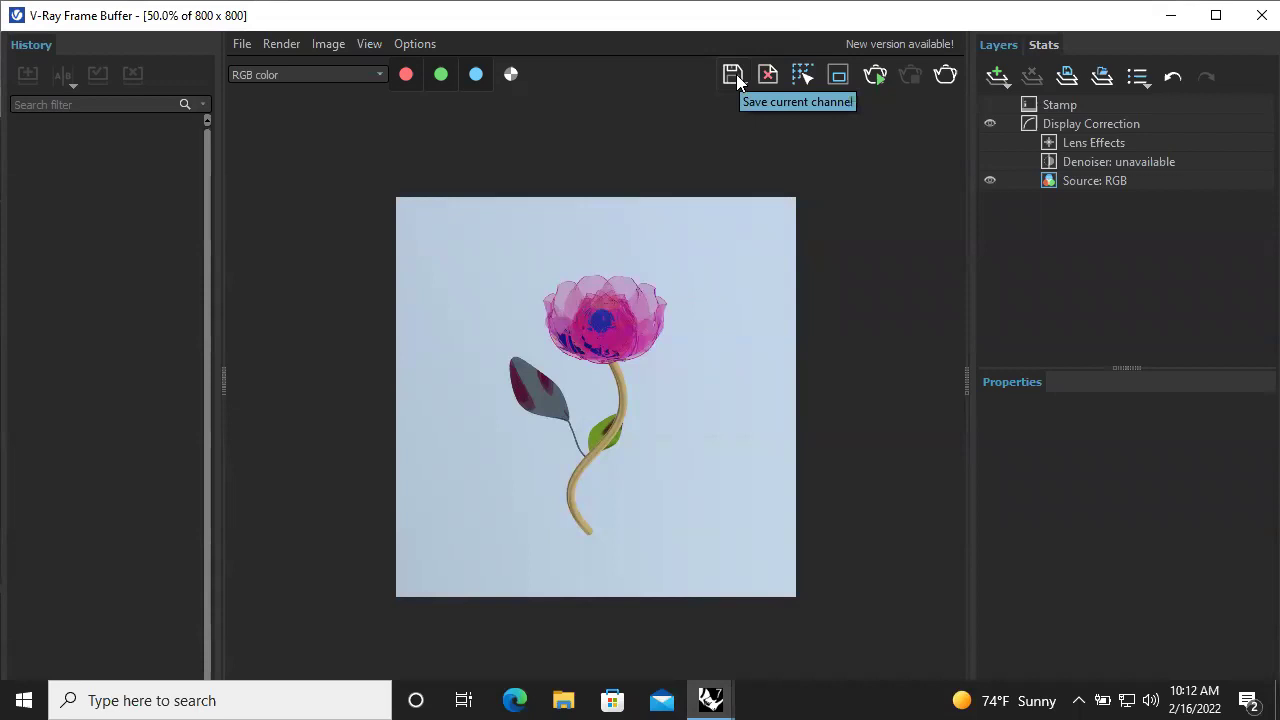
Inspect the Alpha channel of the rose render and switch back to RGB color
click(380, 76)
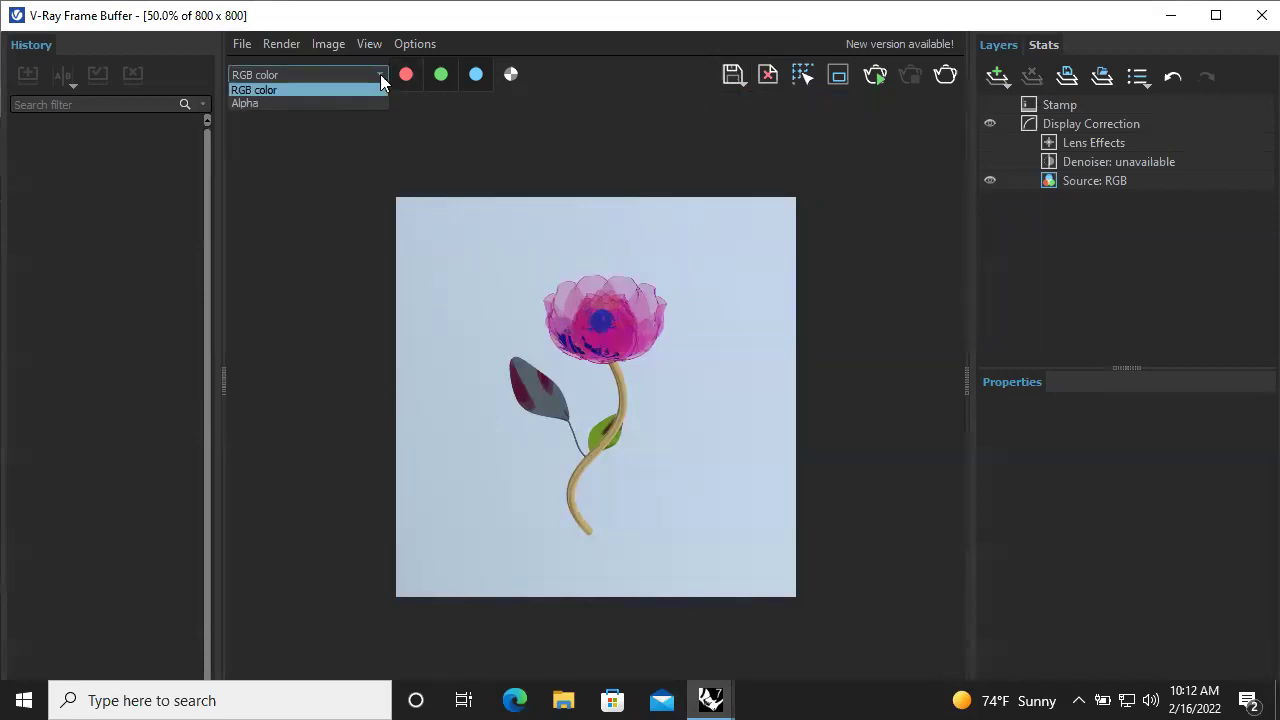
click(296, 105)
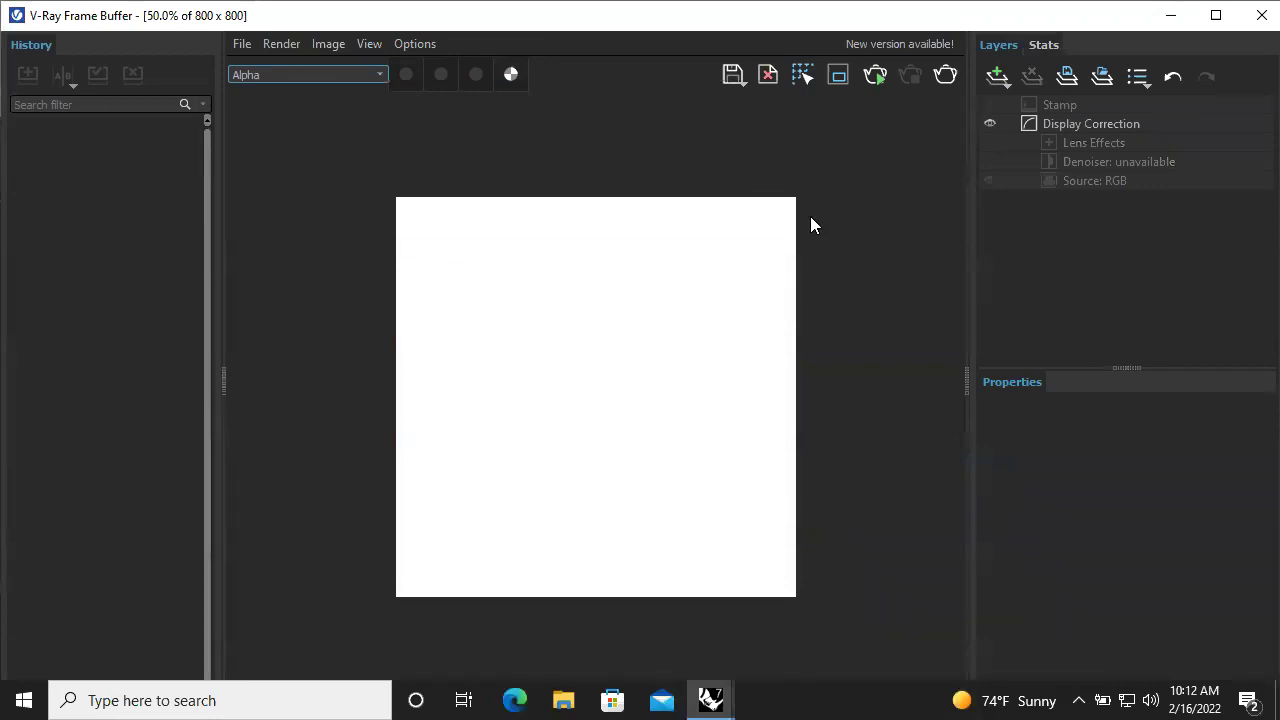
click(382, 74)
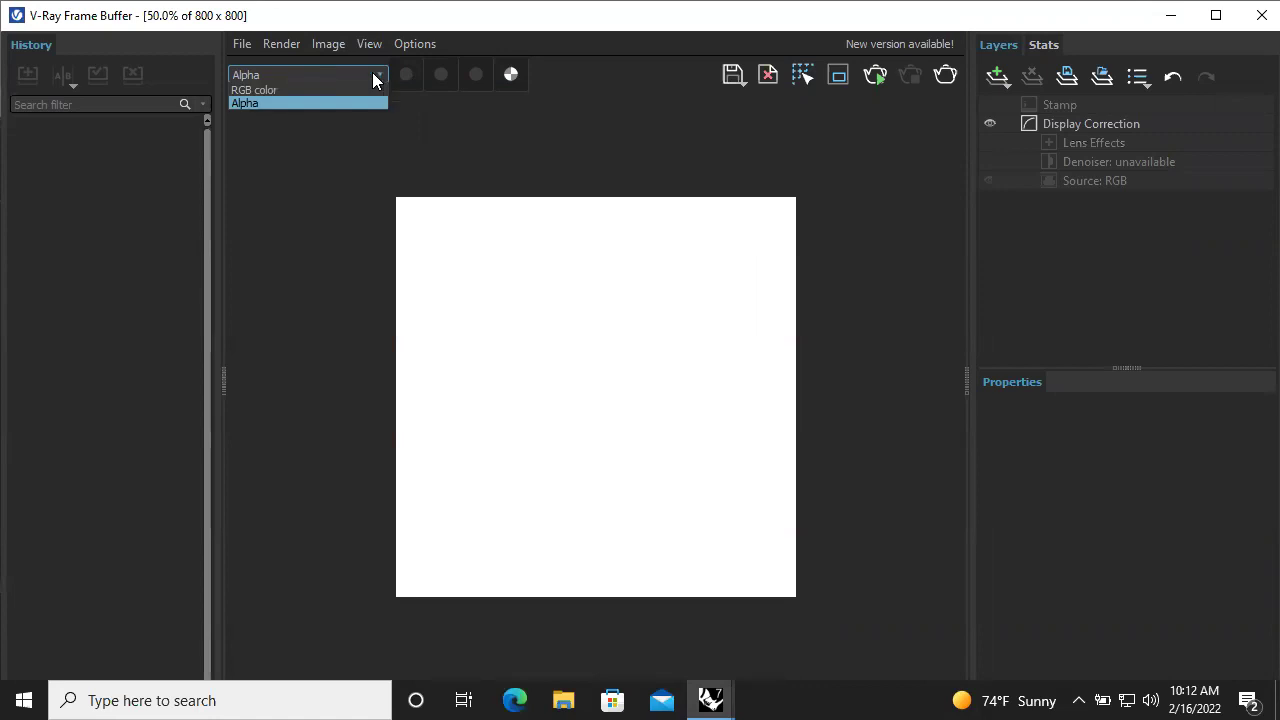
click(308, 89)
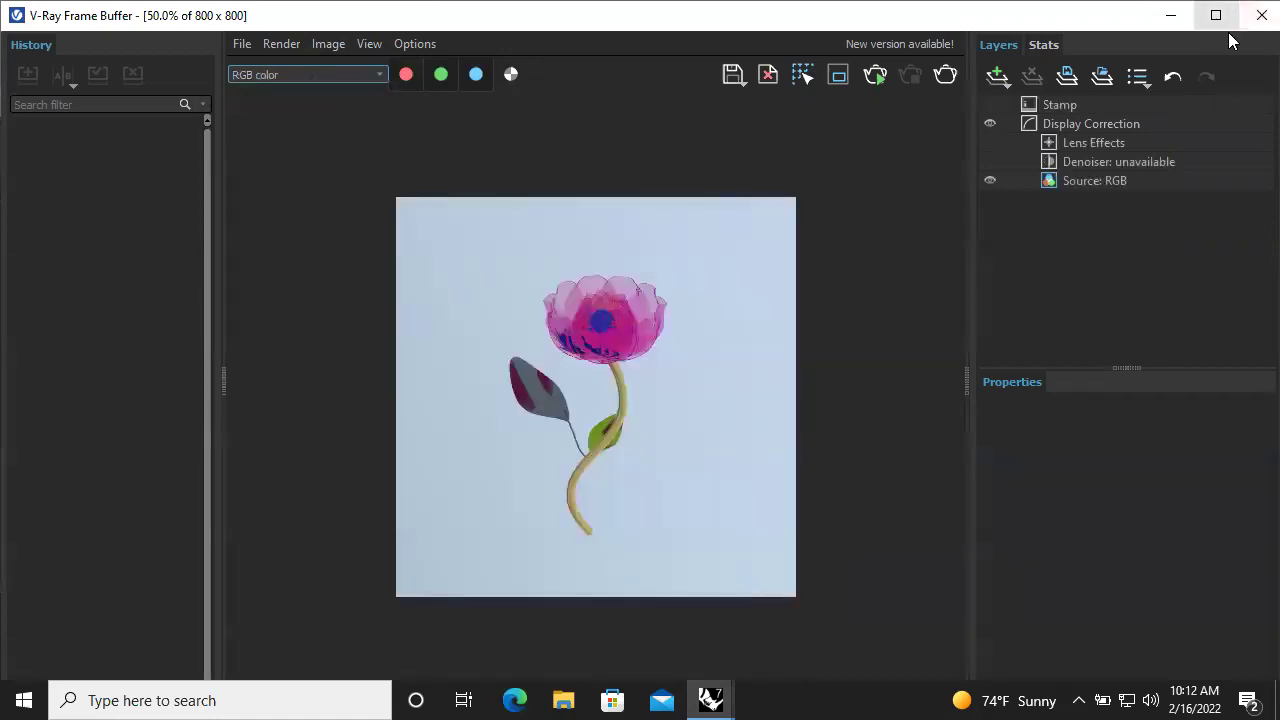
Close the Frame Buffer, minimize the Asset Editor, and select the rectangle light in Rhino's four-viewport layout
click(1226, 30)
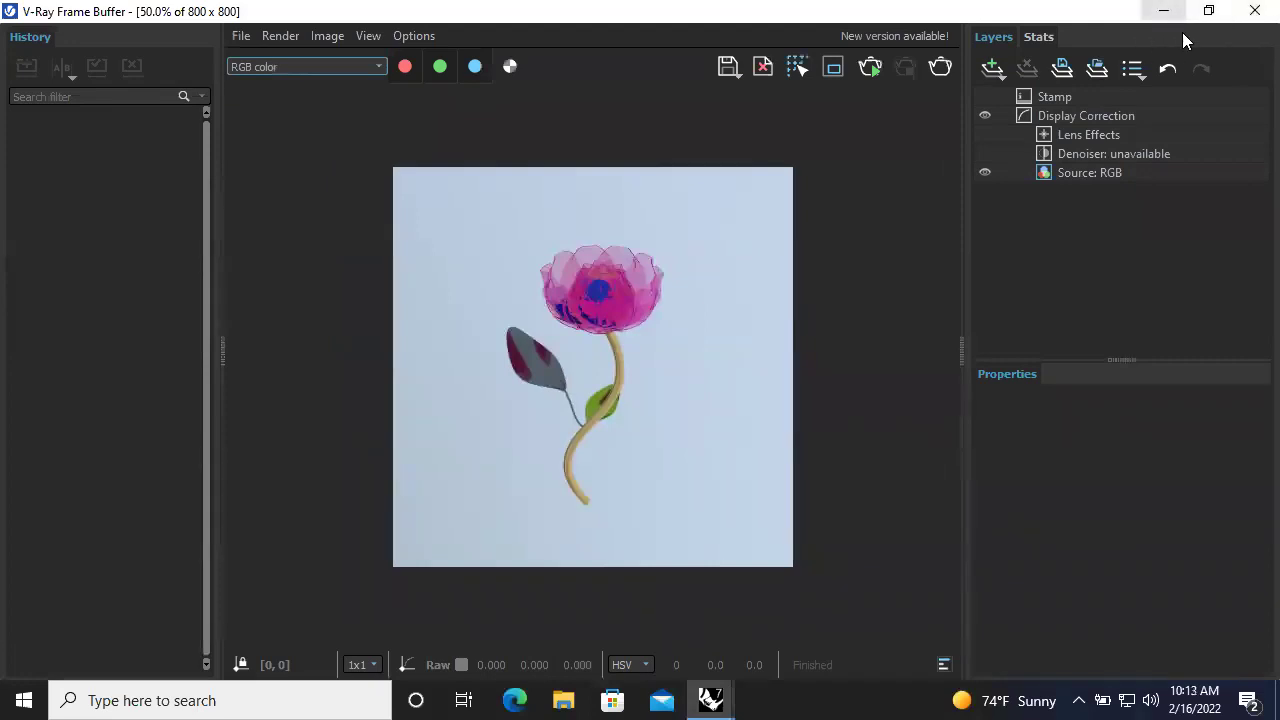
click(1250, 38)
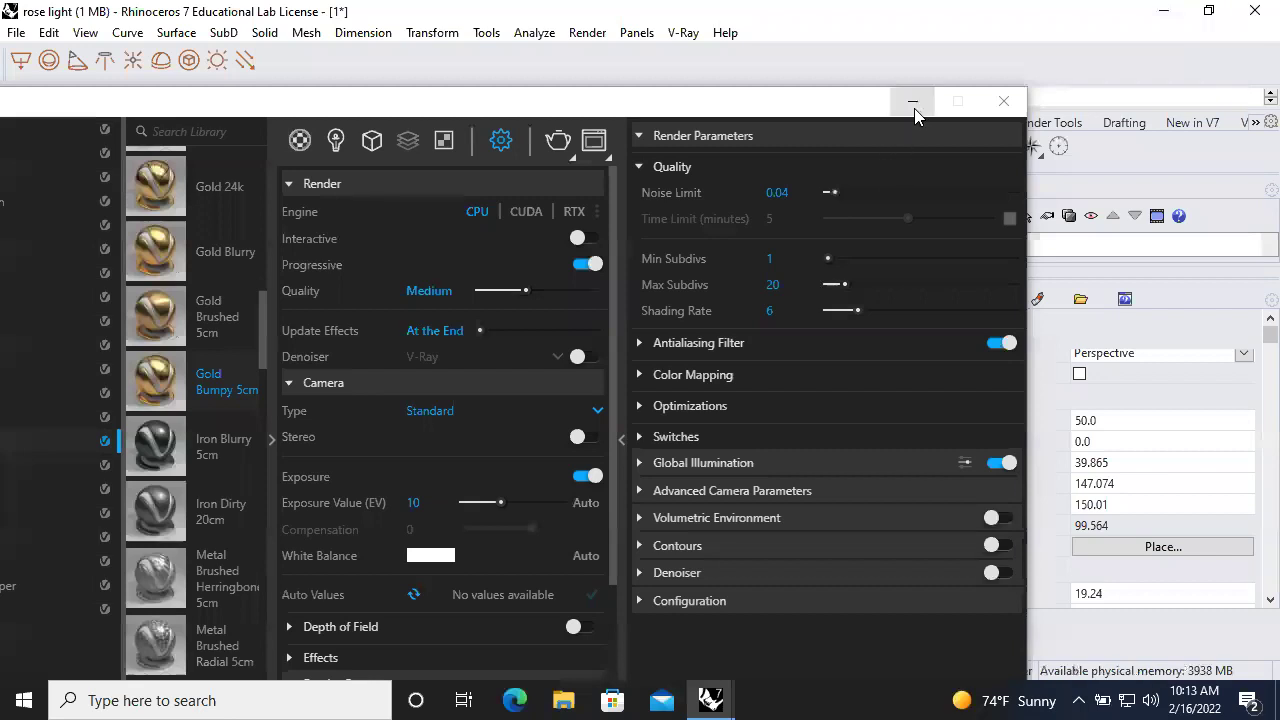
click(913, 100)
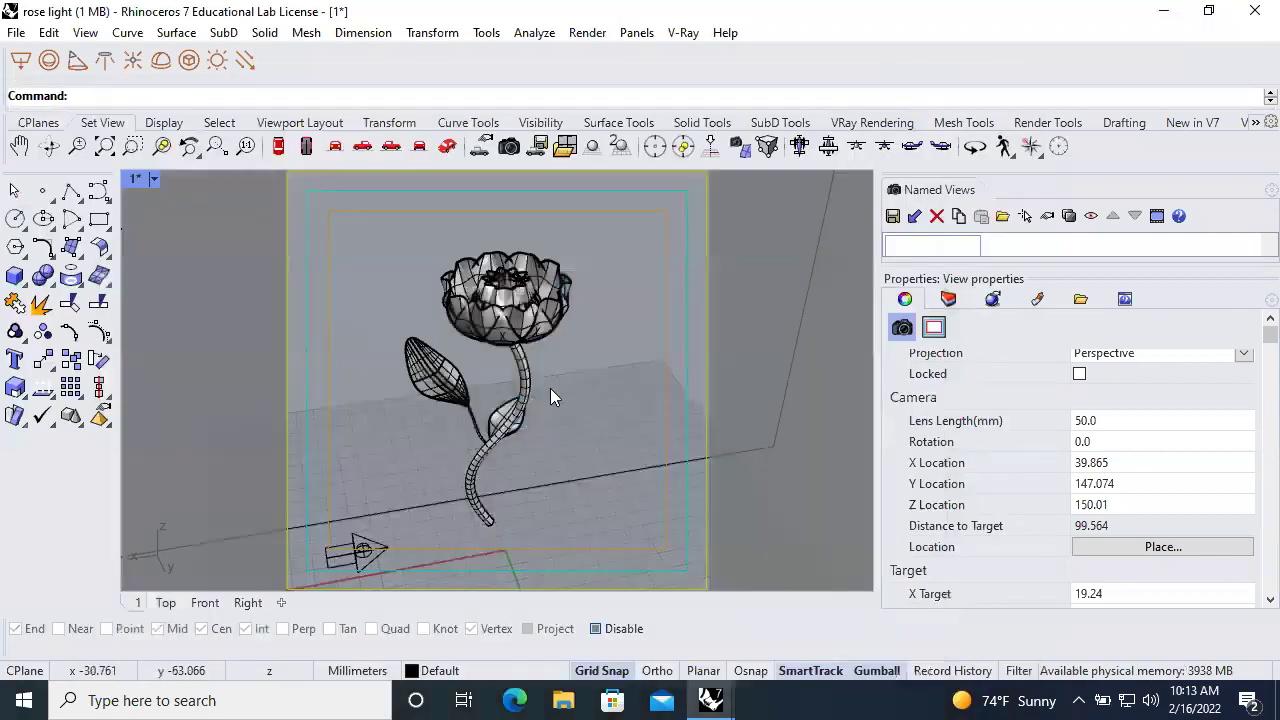
double_click(136, 180)
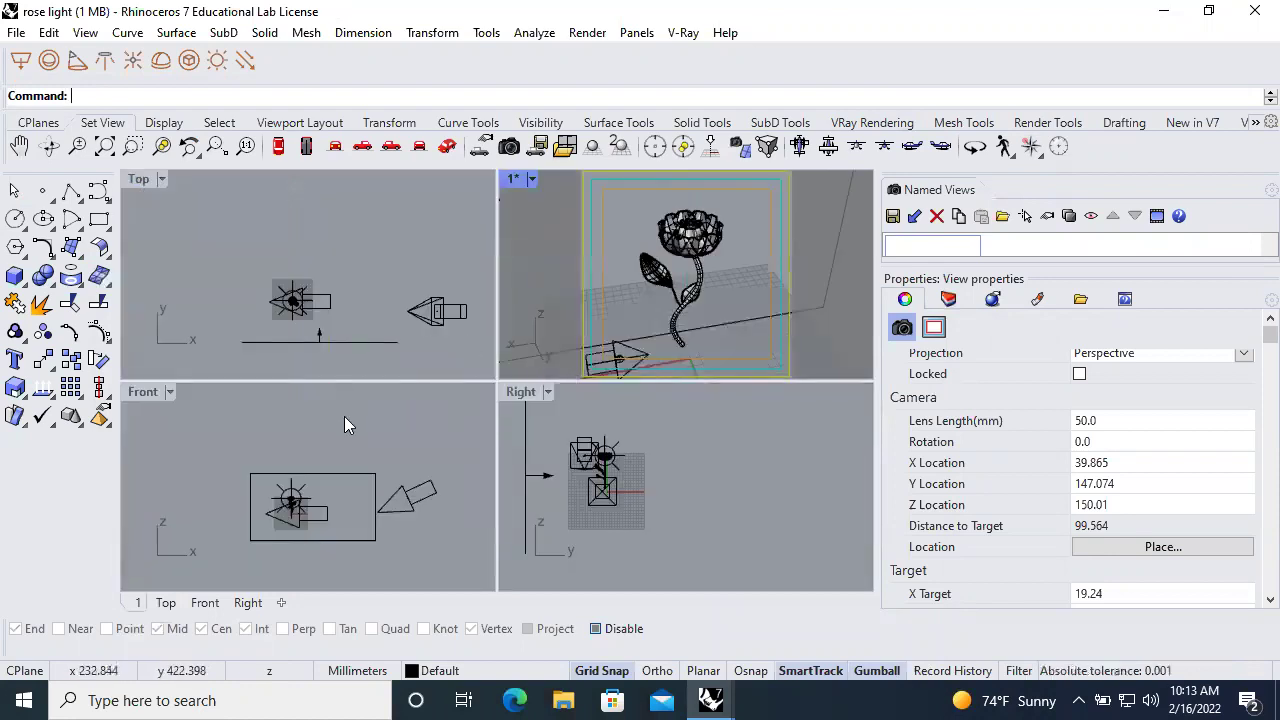
click(314, 344)
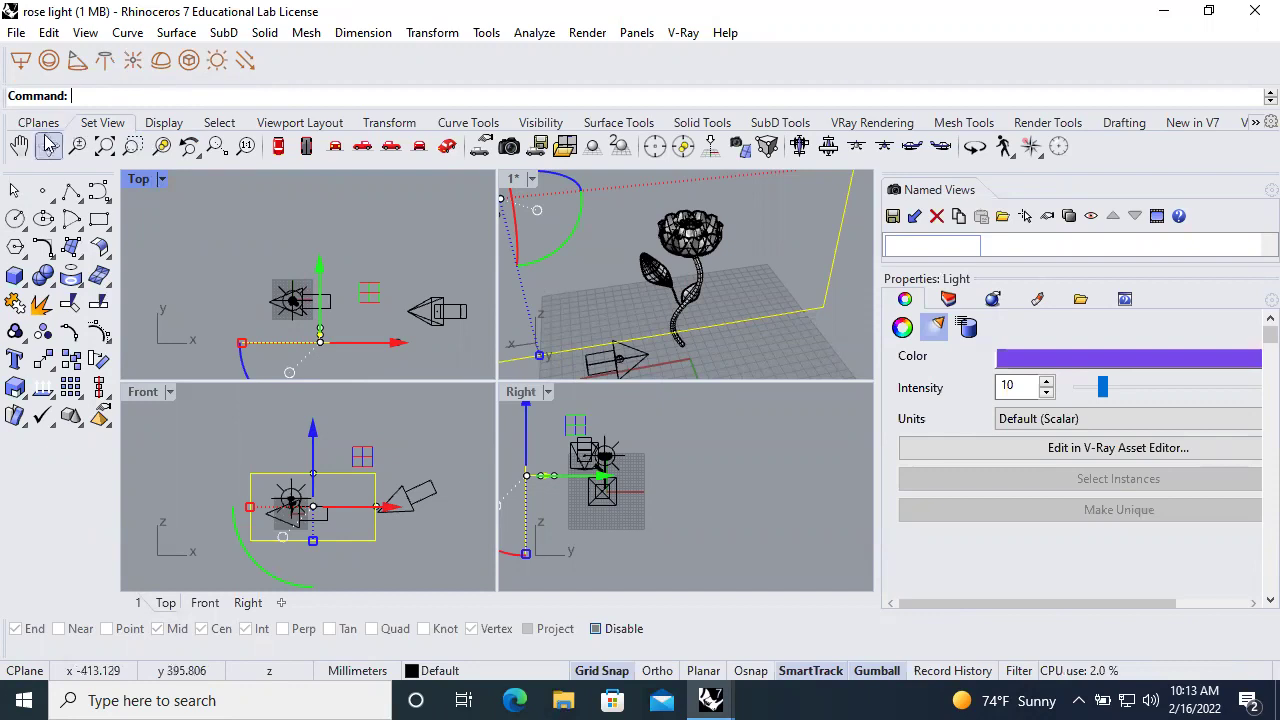
Start opening another Rhino file, leave the save prompt unanswered, and switch back to 2.png in Photoshop on the Mac
click(26, 34)
click(50, 80)
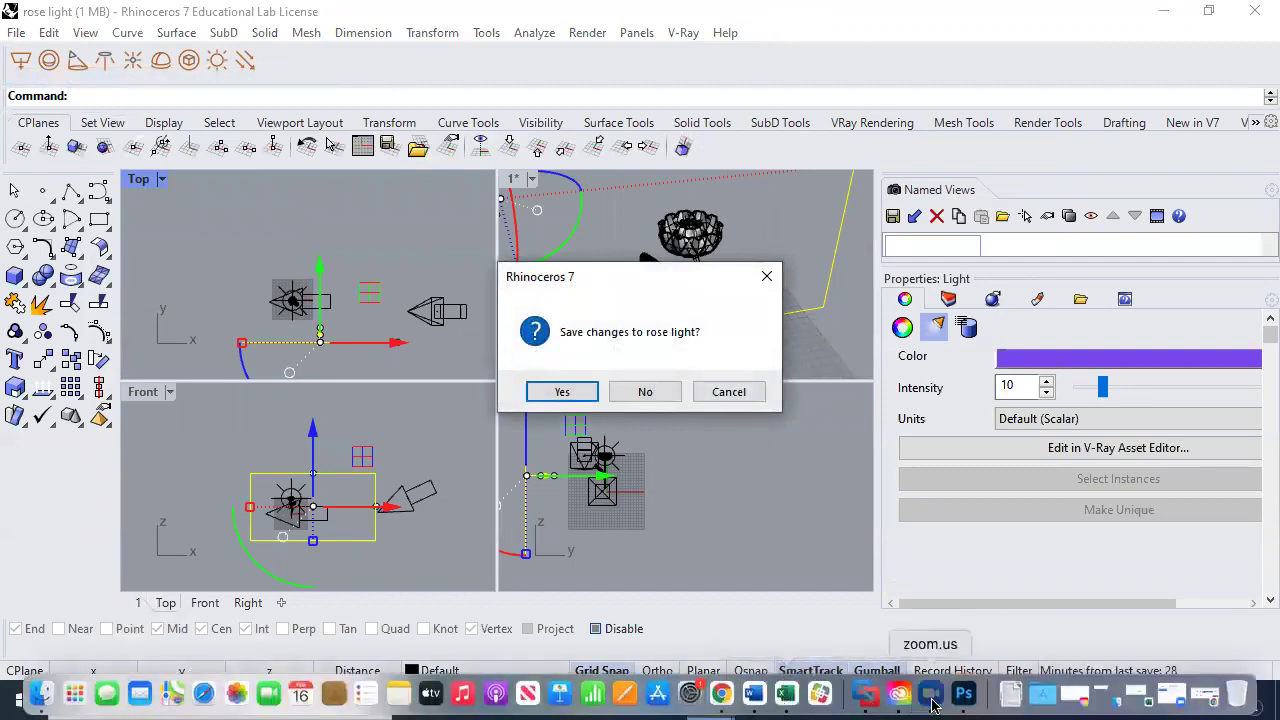
key(ctrl+Left)
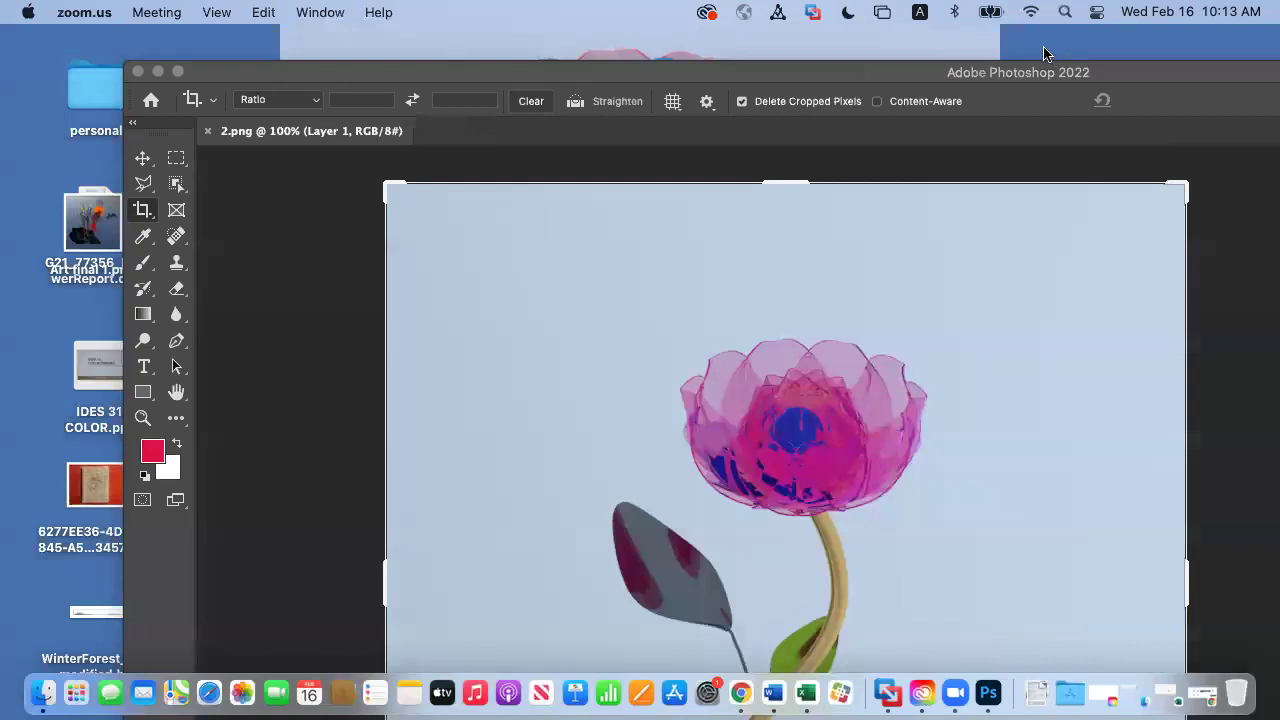